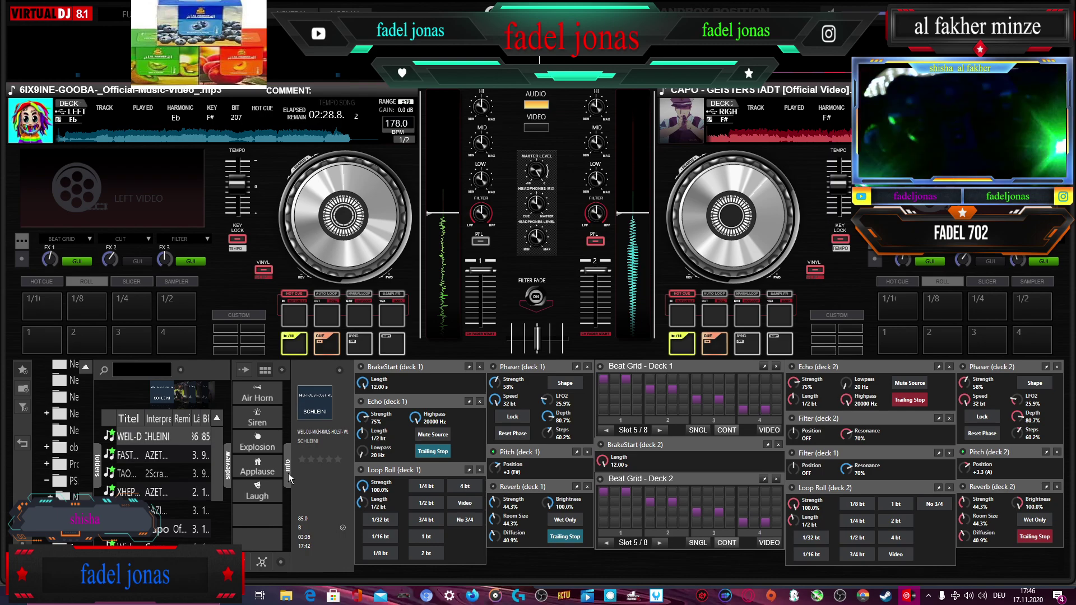
- Collapse the track info pane and switch the sampler to the bank holding the 321 sample
click(289, 473)
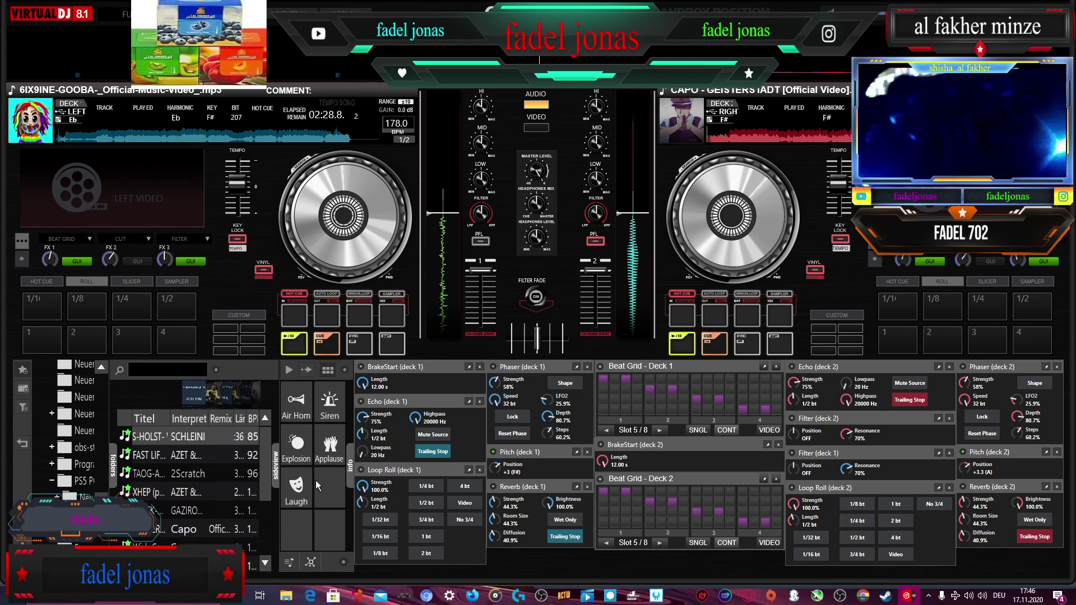
click(287, 374)
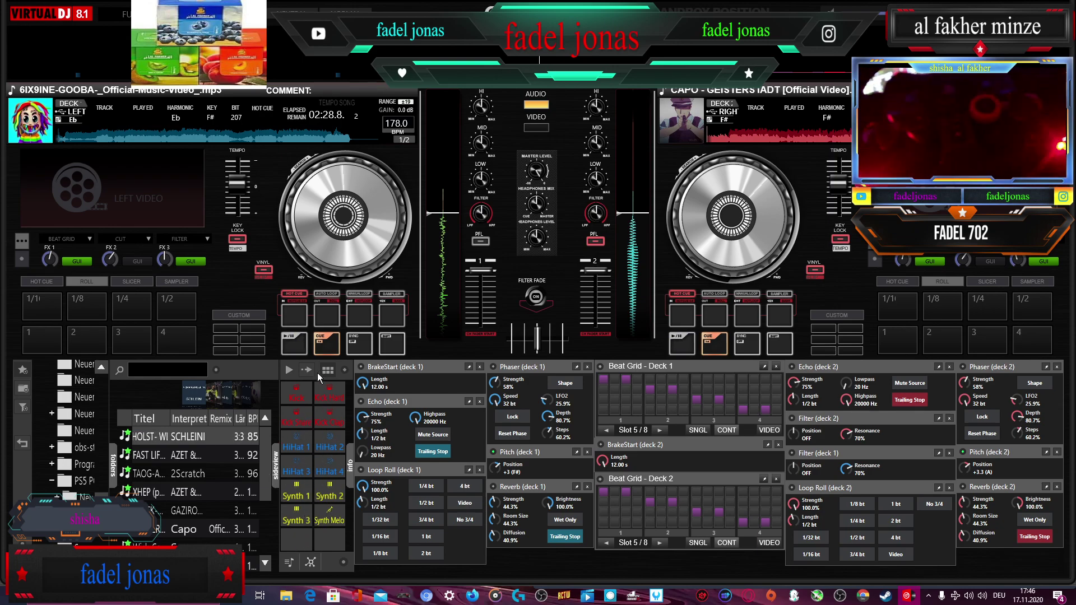
click(289, 371)
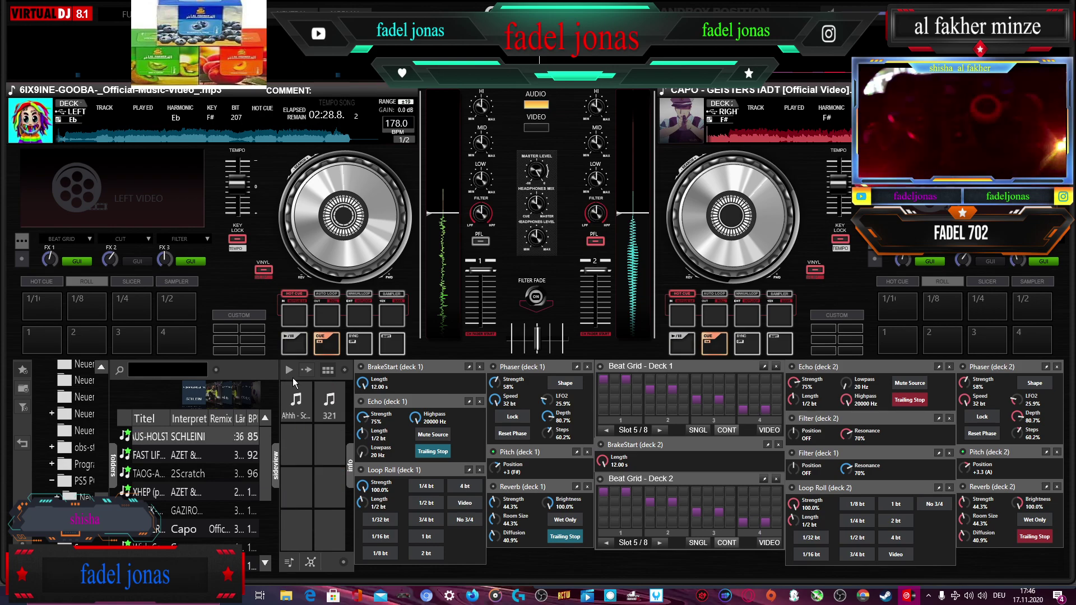
- Trigger the 321 sample and restart the left deck's track from its cue point
click(338, 418)
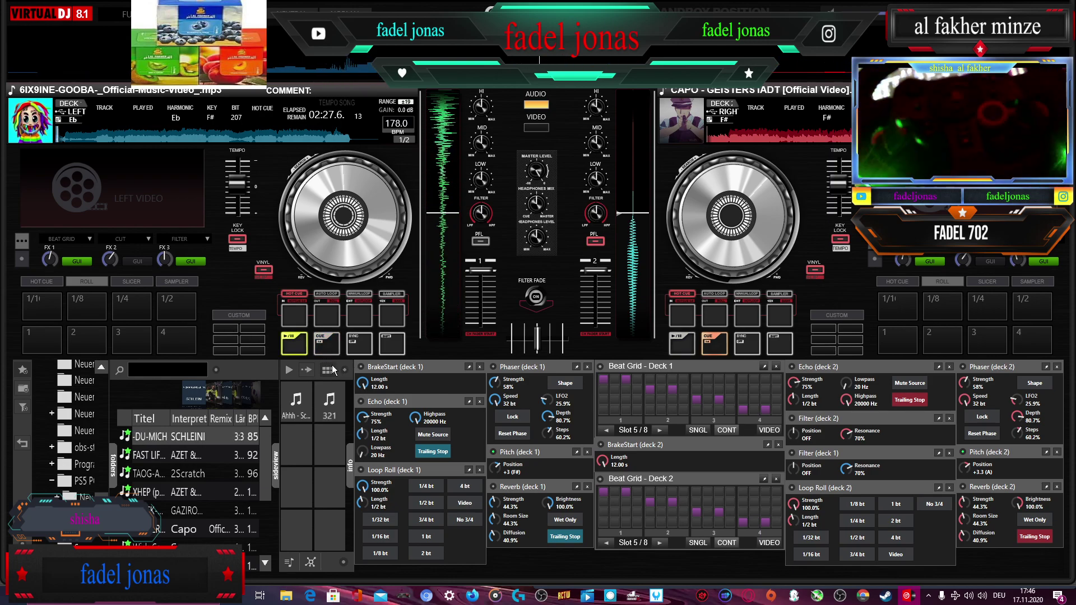
click(322, 345)
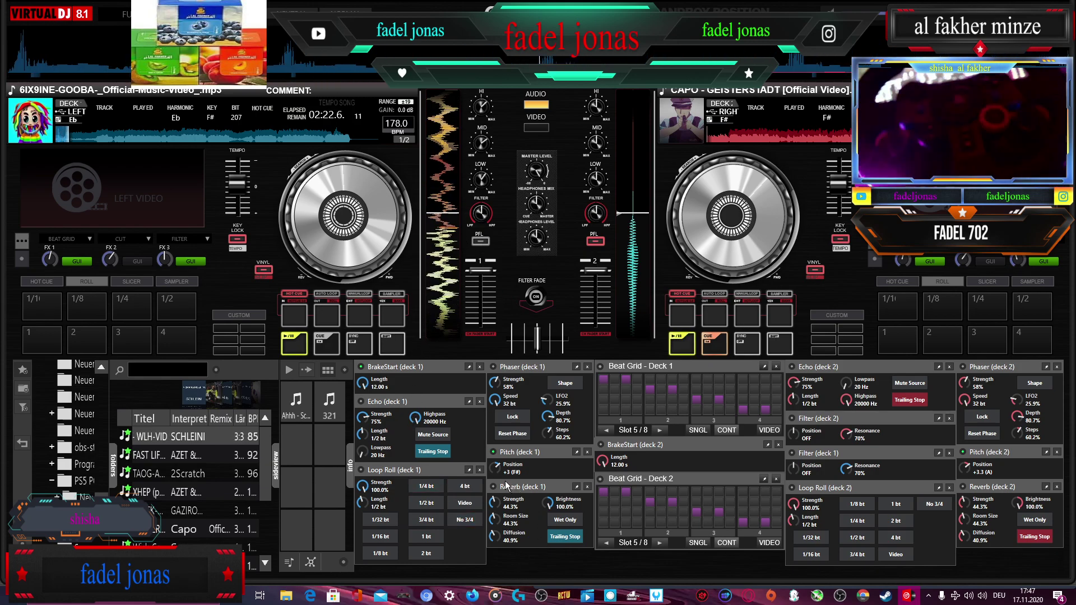
- Lower the Pitch effect on deck 1 to +1.8 (F) and raise the left deck's tempo to 211.8 BPM
drag(499, 471, 481, 554)
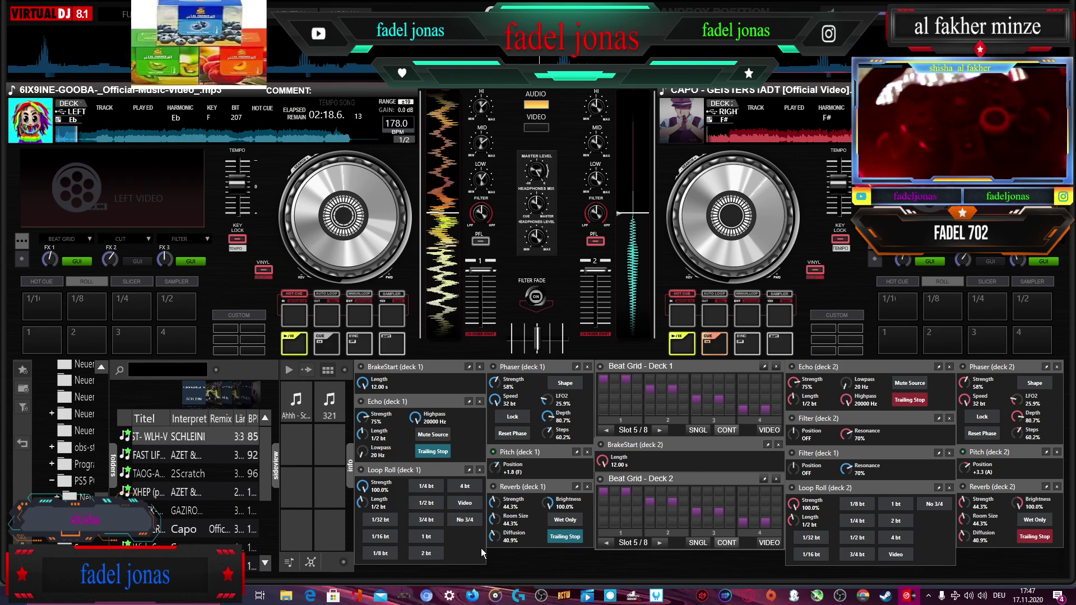
drag(241, 185, 243, 190)
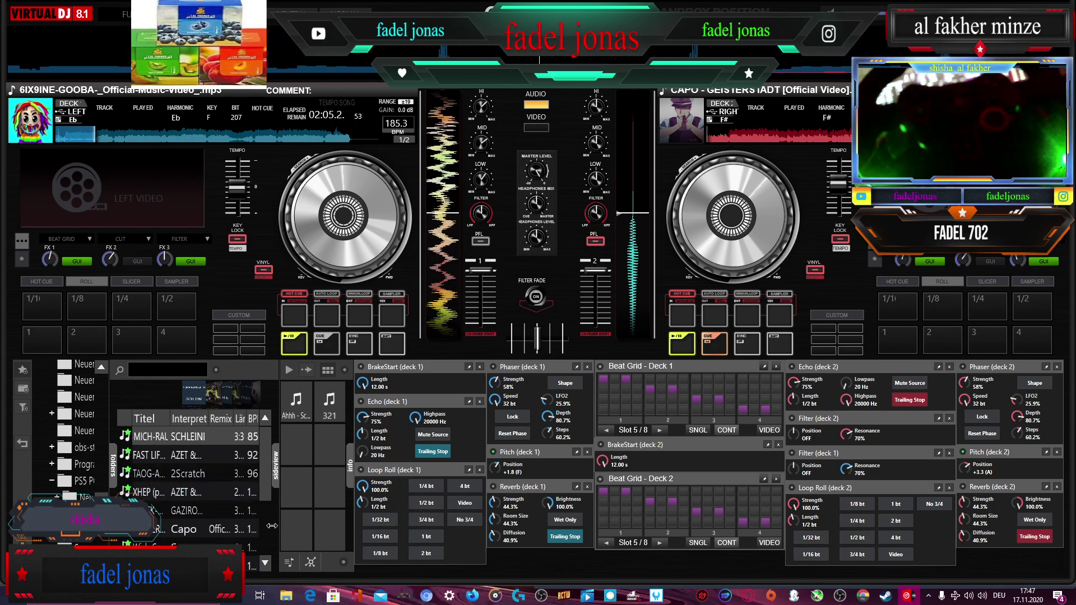
scroll(200, 486, down, 5)
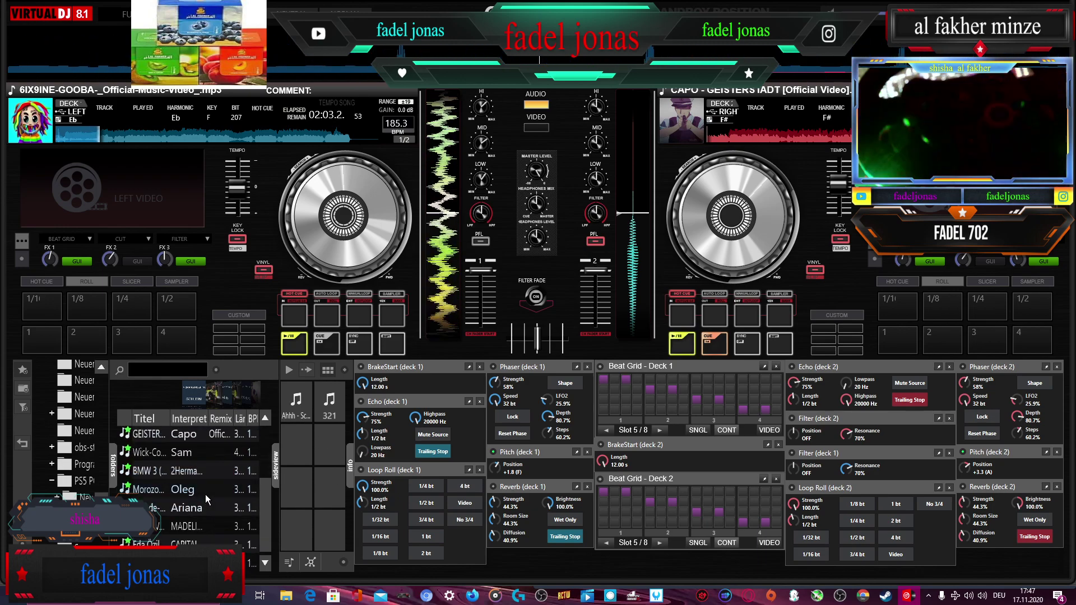
scroll(206, 493, up, 5)
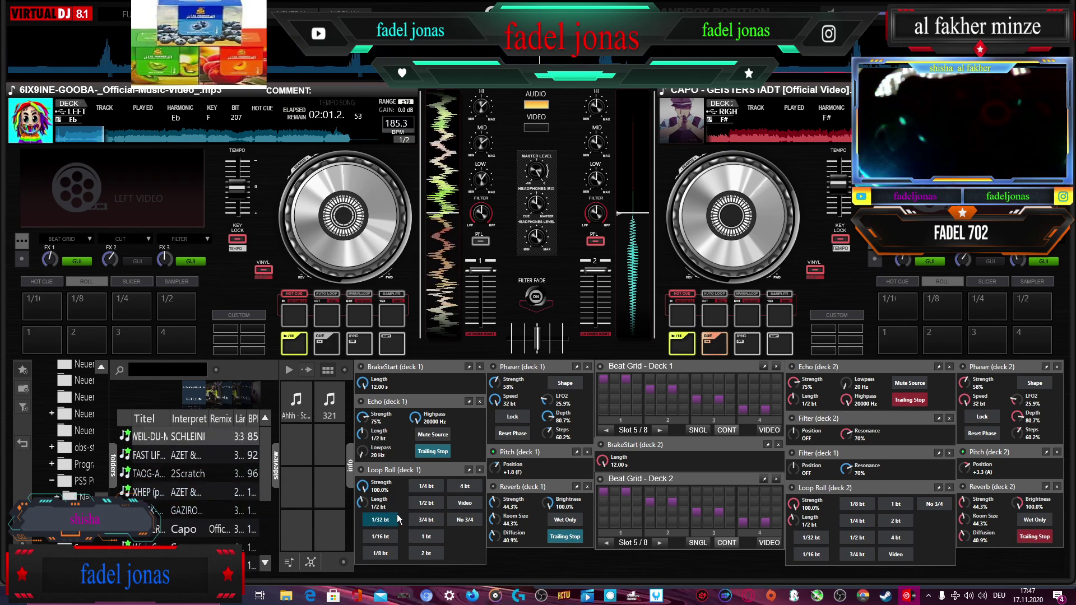
drag(237, 187, 237, 205)
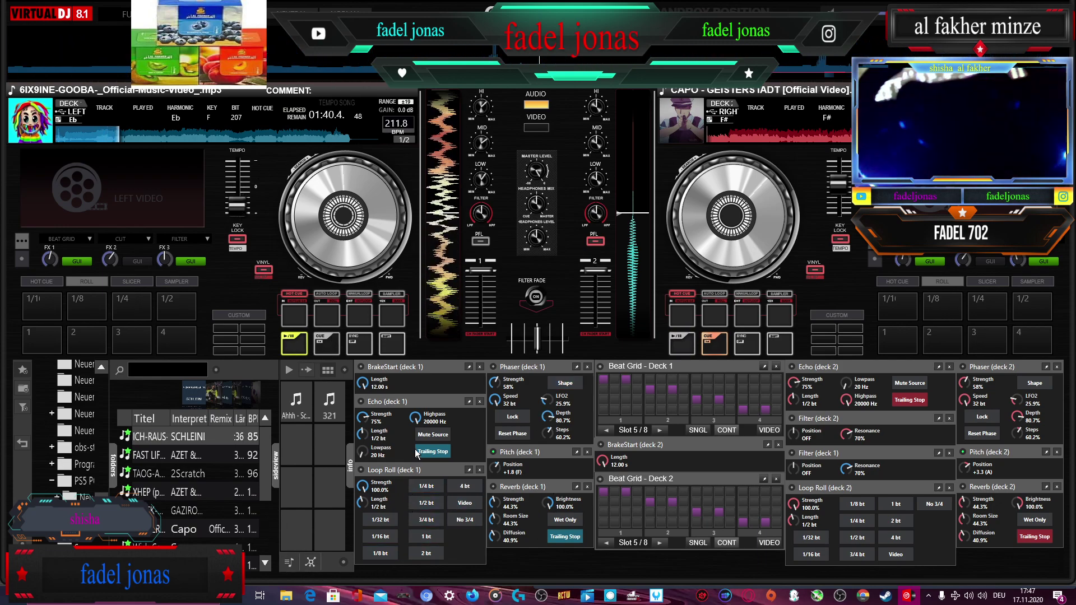
- Try out the Echo effect on deck 1, setting its strength to 56% and its length to 1/8 bt
click(361, 401)
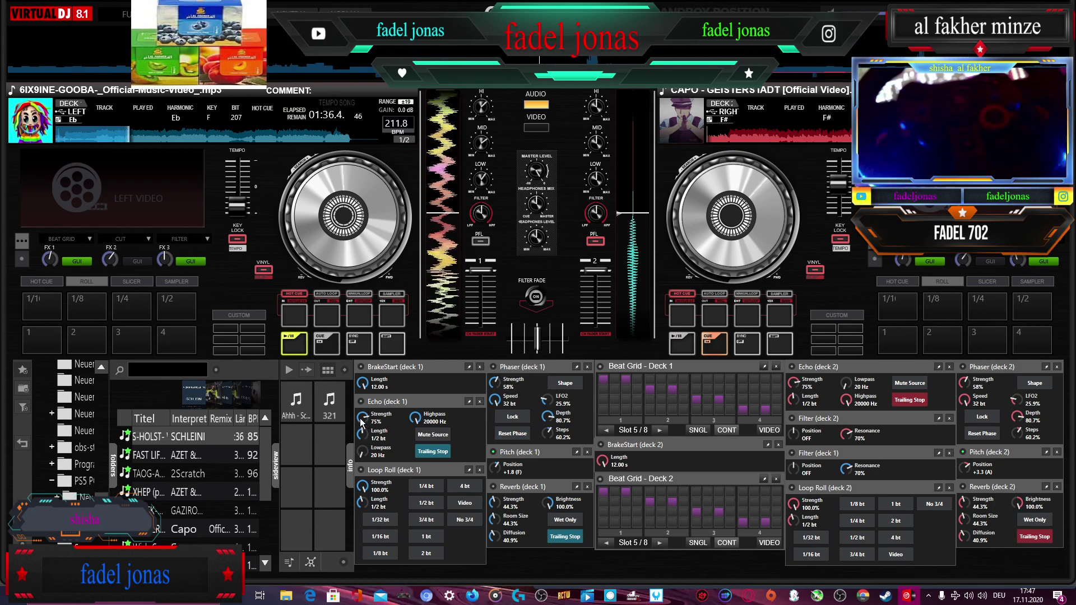
drag(362, 418, 351, 413)
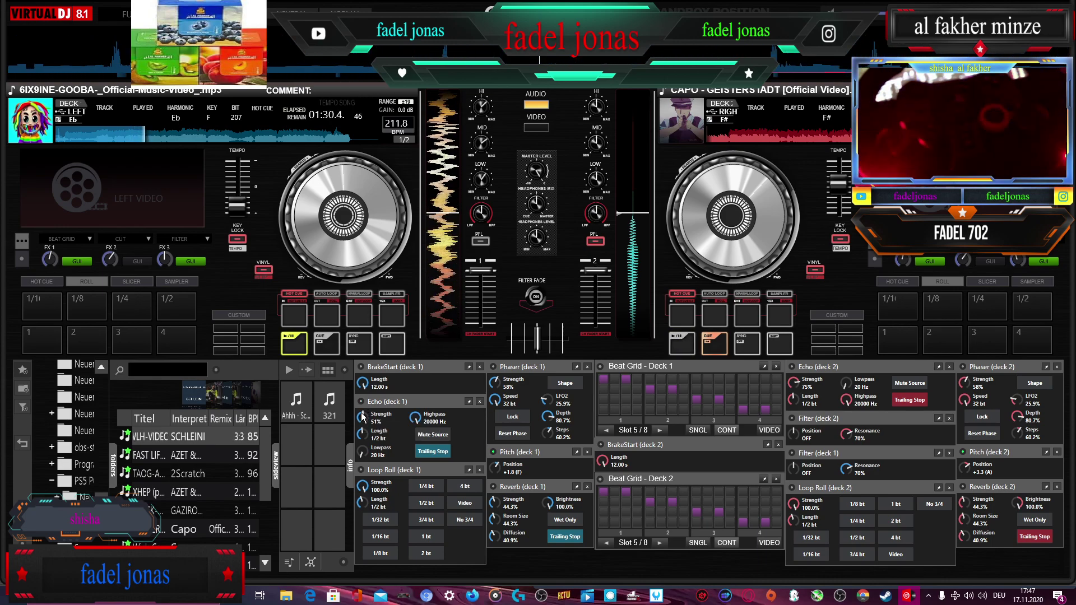
drag(363, 415, 356, 418)
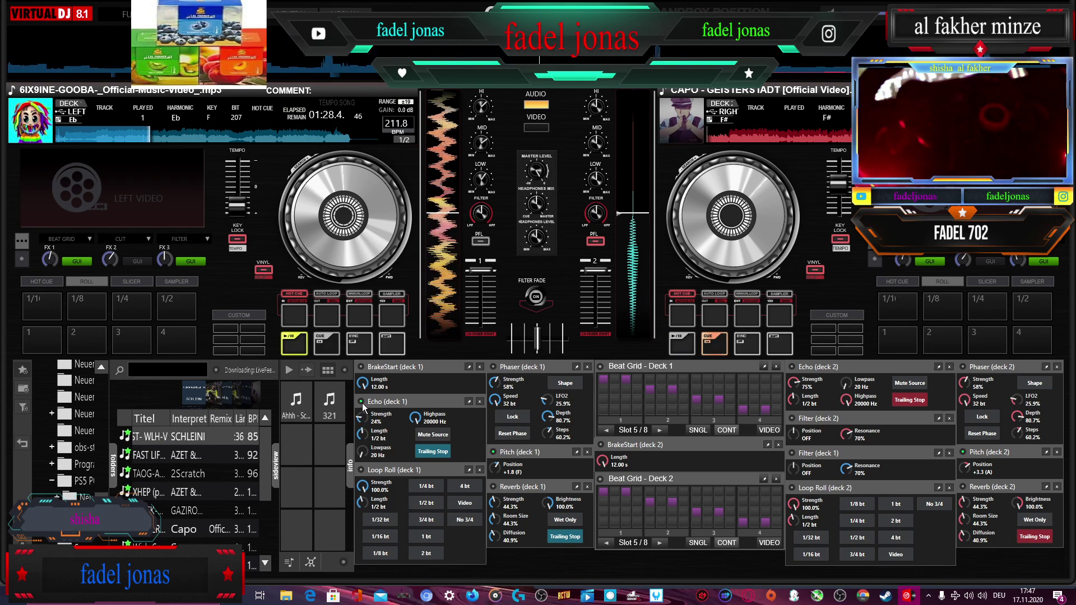
drag(362, 417, 367, 416)
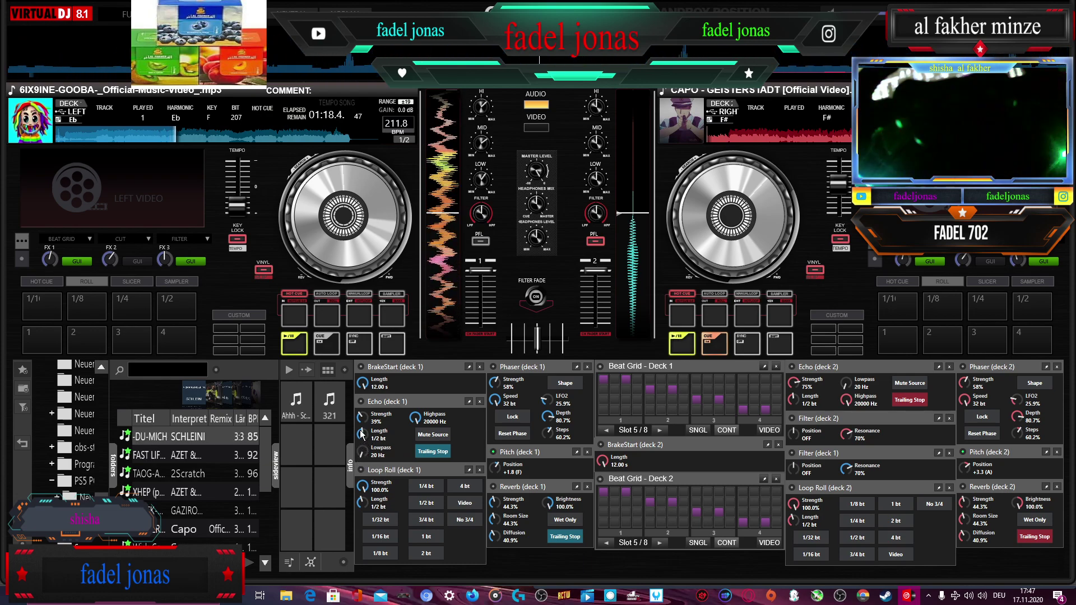
drag(362, 434, 359, 433)
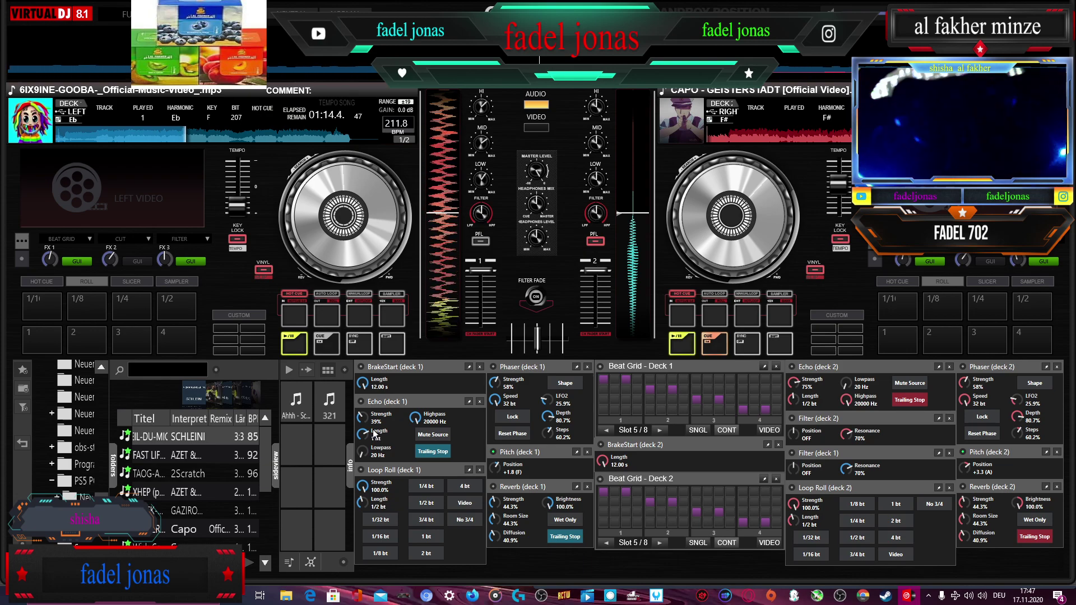
drag(365, 426, 362, 417)
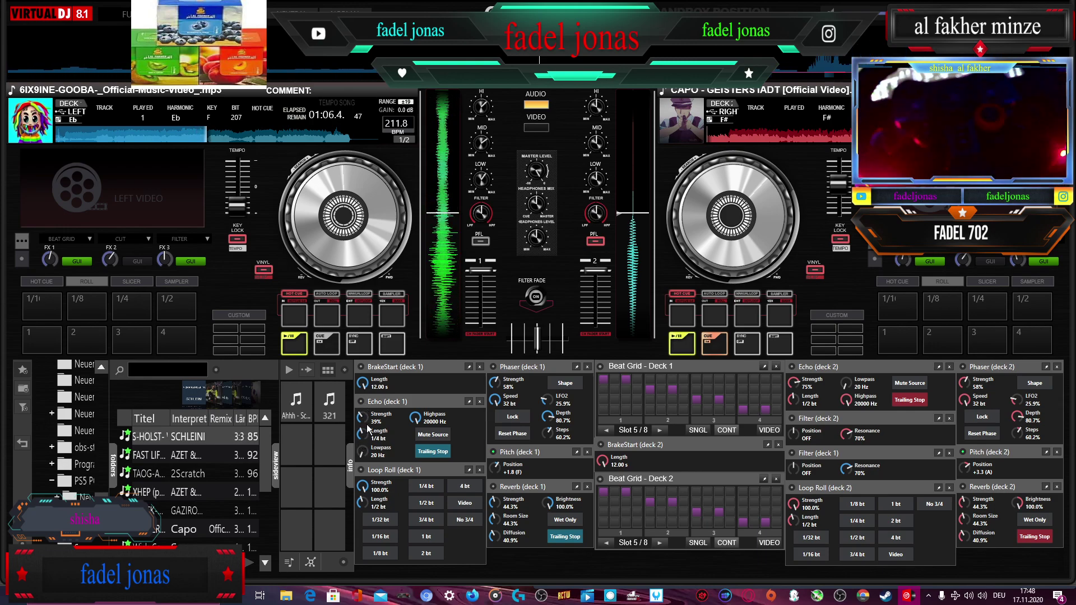
drag(364, 429, 363, 402)
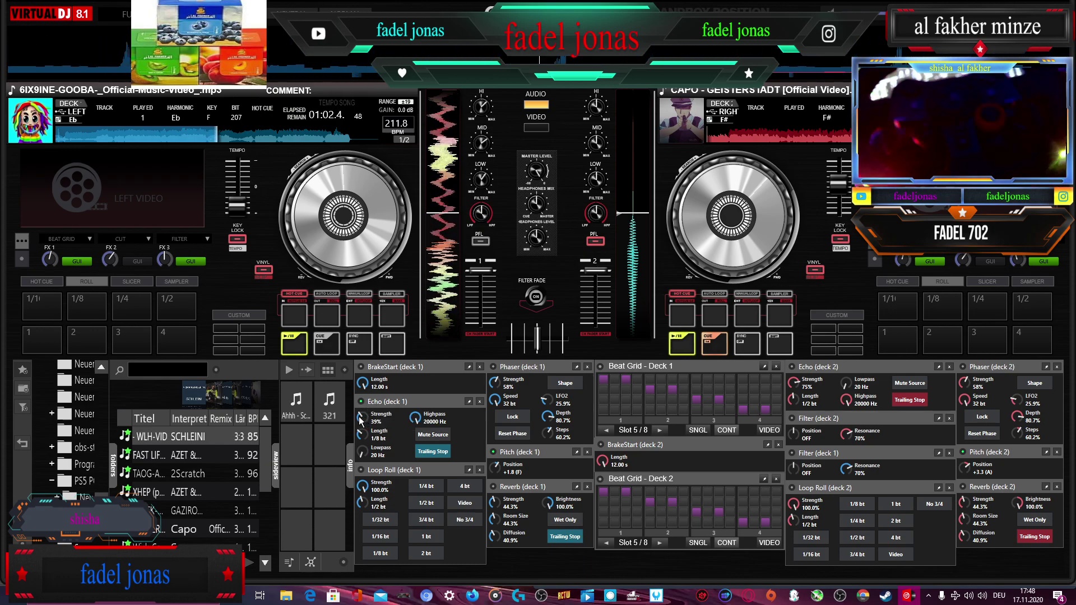
drag(361, 416, 360, 405)
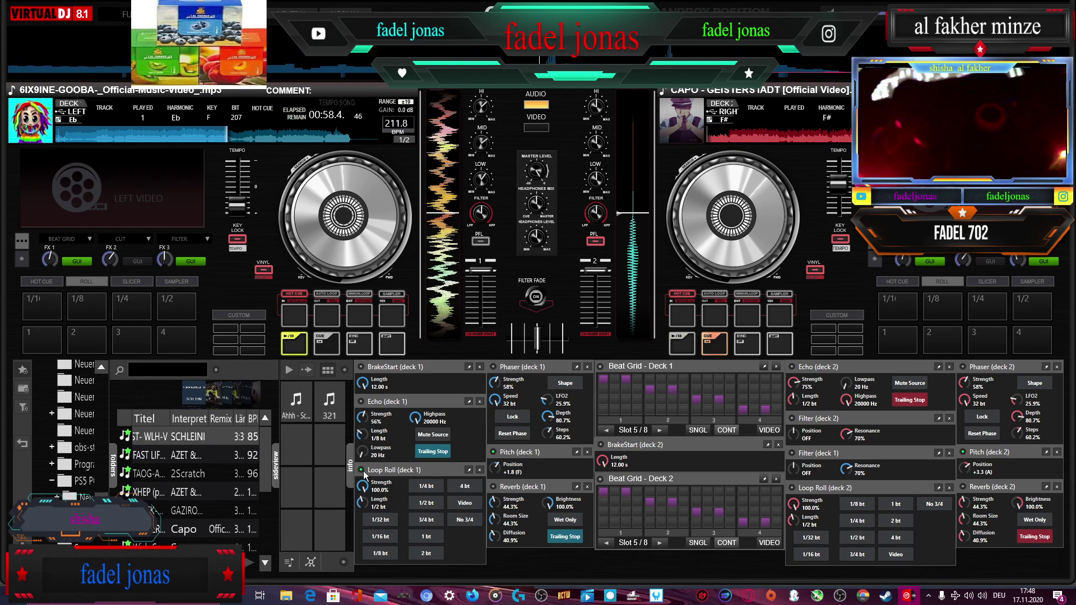
- Set the Loop Roll on deck 1 to 46.6% strength and a length of 3/4 bt
drag(368, 488, 330, 479)
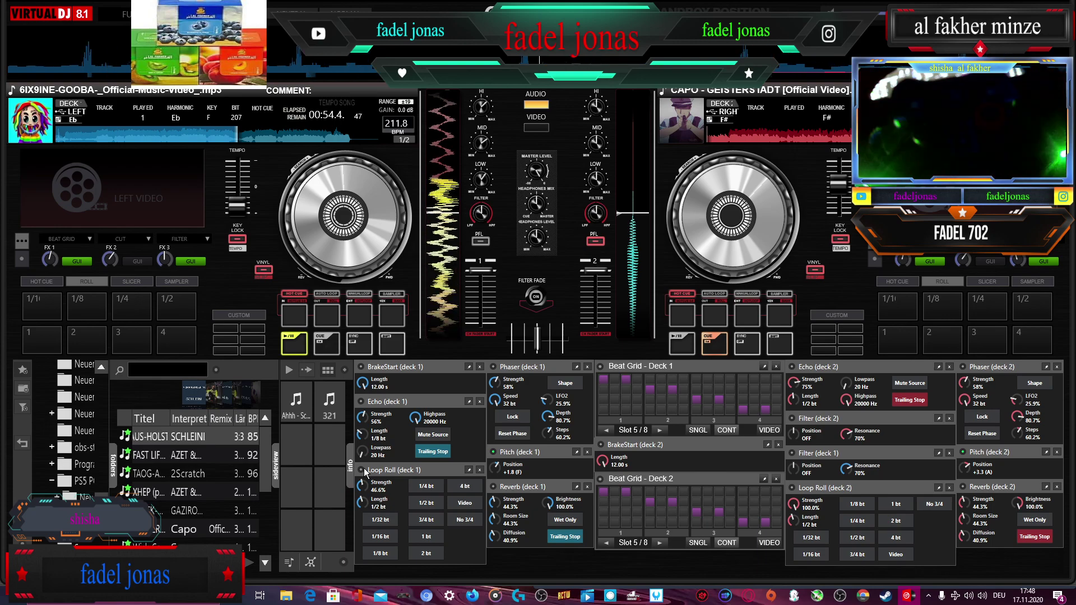
drag(362, 502, 362, 472)
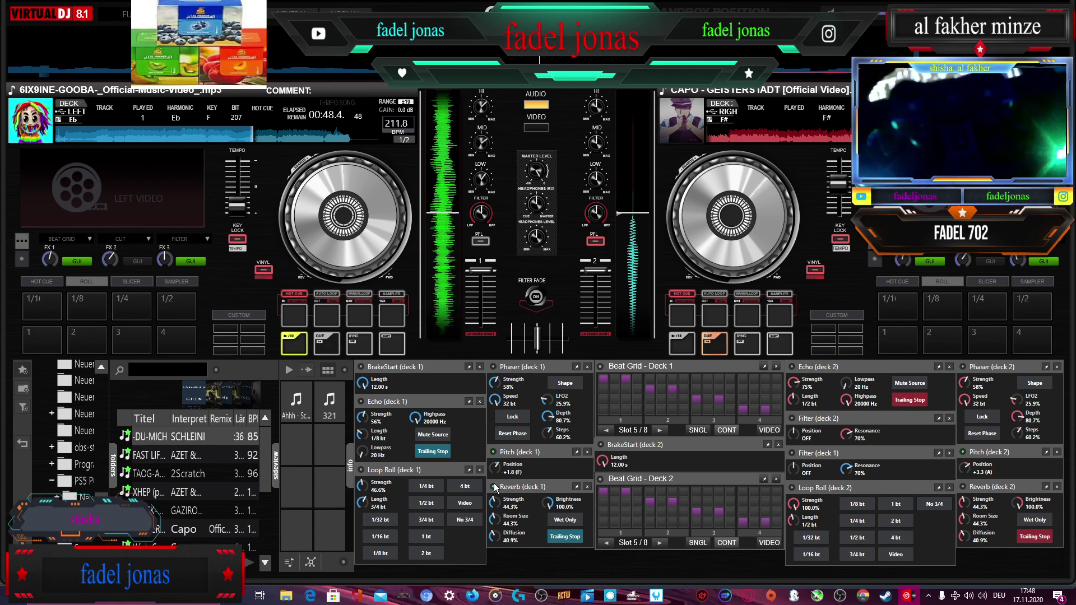
- Set the Reverb on deck 1 to 73.9% strength, 52.3% room size and 65.9% diffusion
scroll(495, 504, up, 1)
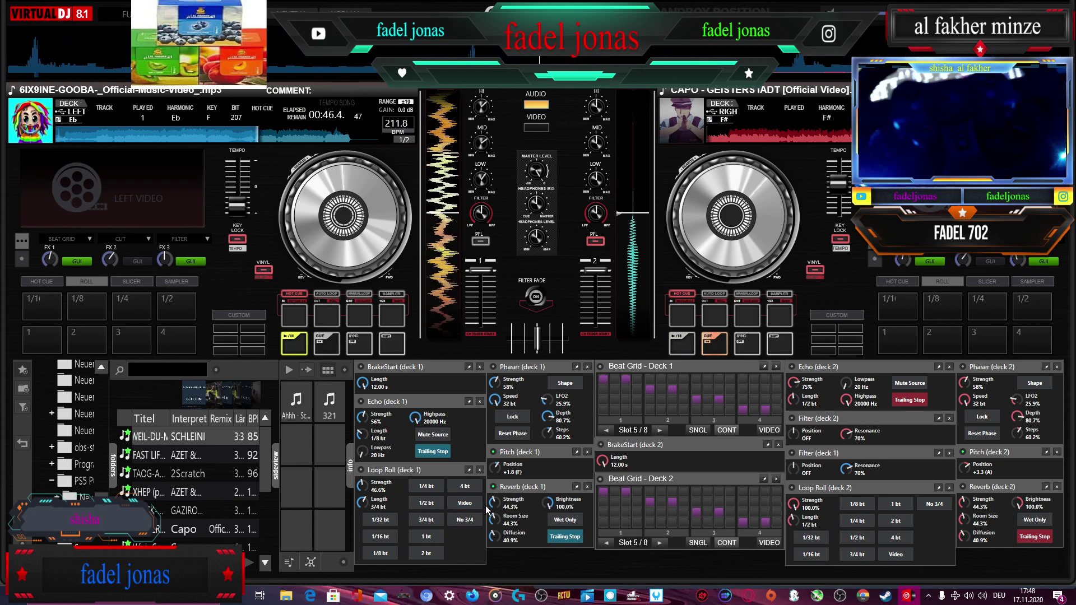
mouse_move(495, 503)
mouse_down()
mouse_move(511, 501)
mouse_move(494, 520)
mouse_up()
scroll(495, 519, up, 7)
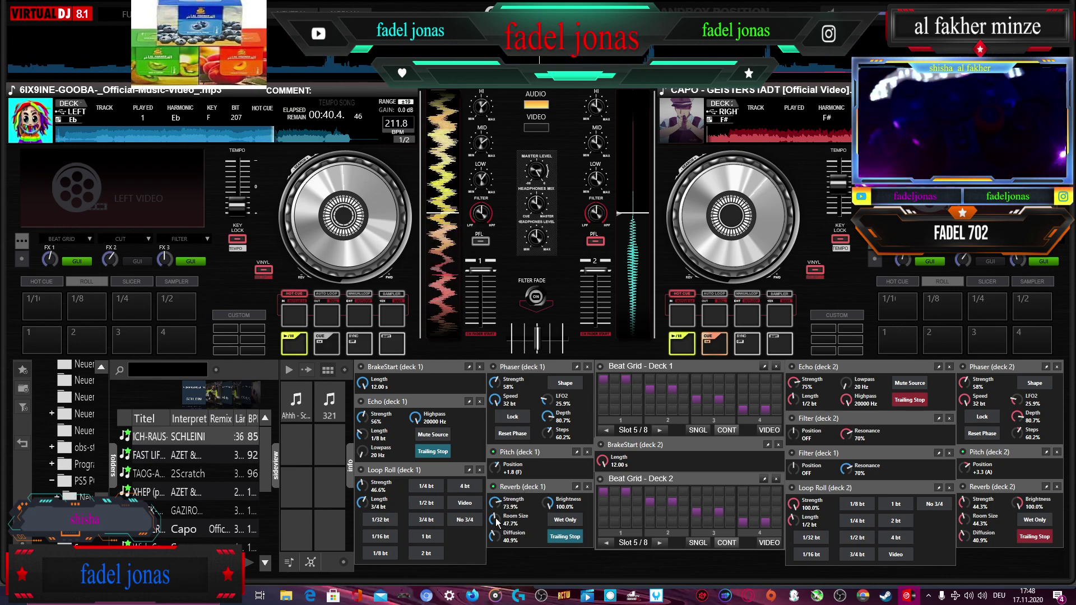
scroll(497, 532, up, 5)
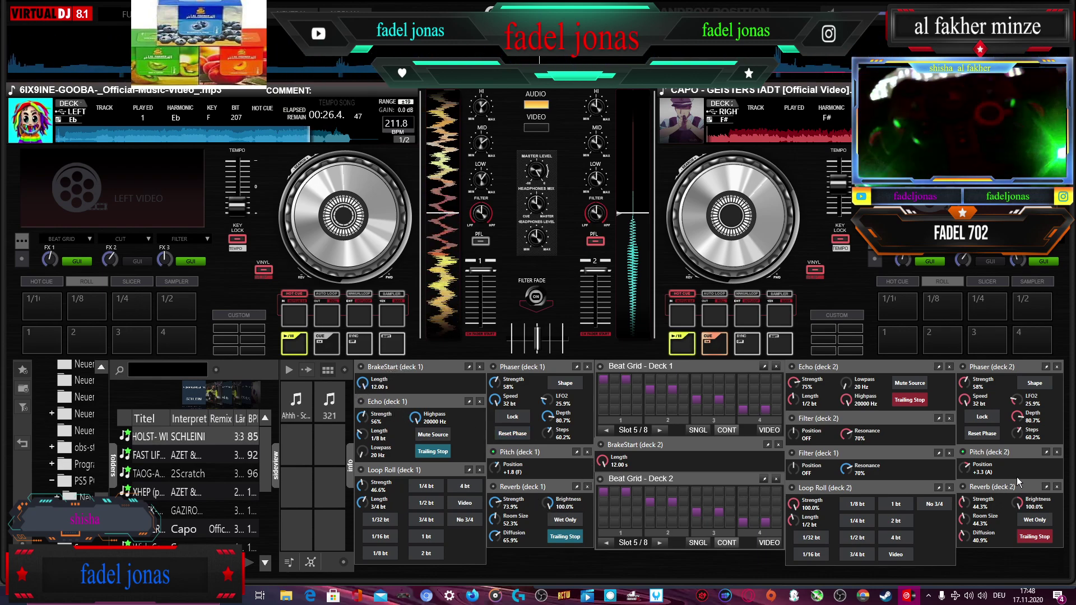
- Turn on the Filter effect for deck 1 and set its position to >114hz
click(792, 453)
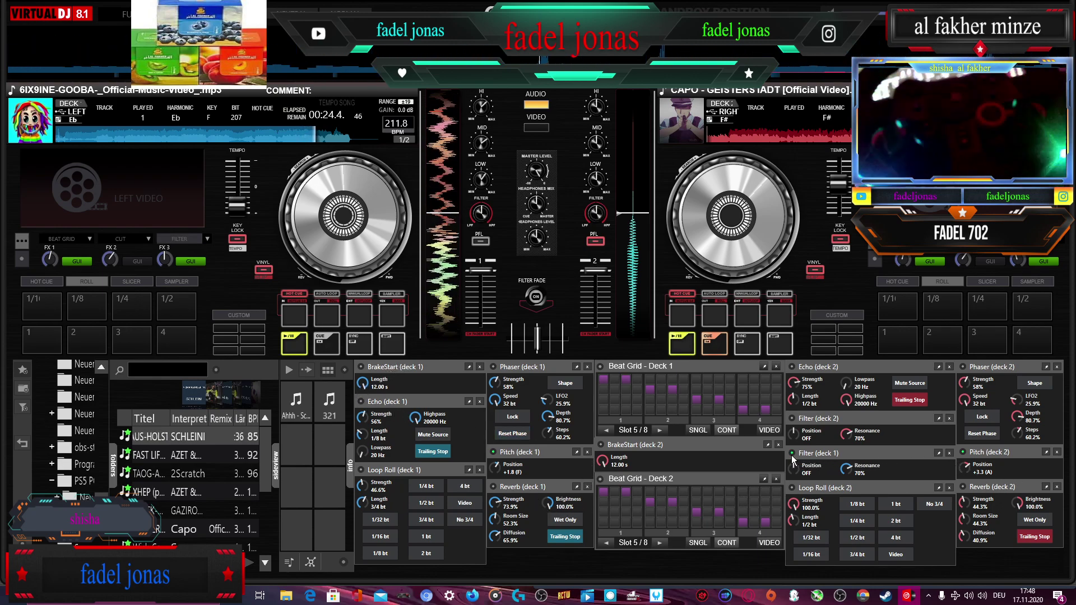
drag(796, 466, 797, 465)
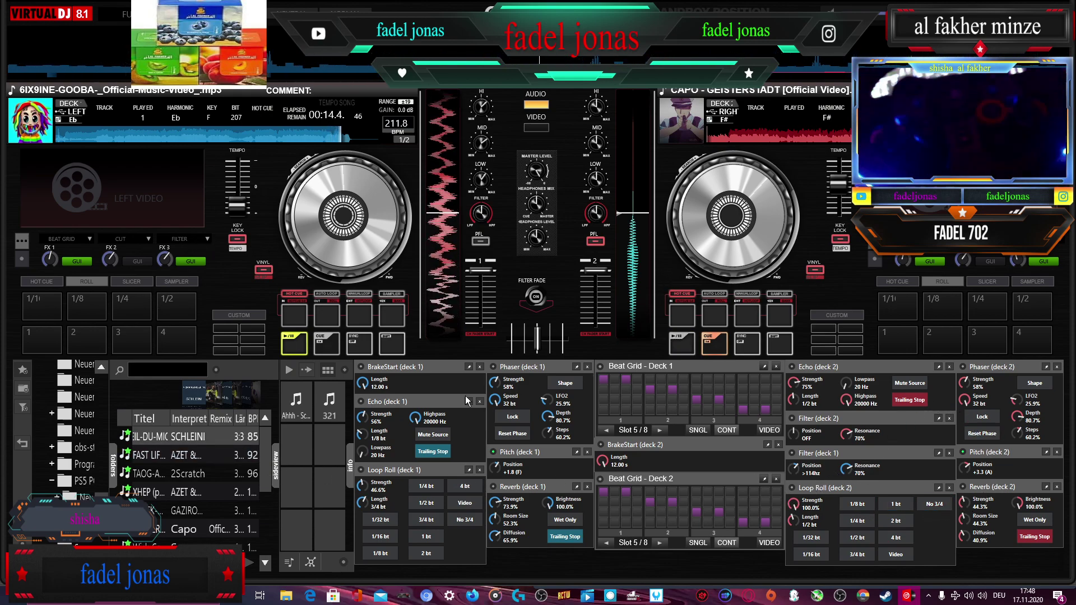
- Switch the sampler to the Air Horn and Siren bank, crossfade fully to deck 2 and trigger the Air Horn
click(287, 371)
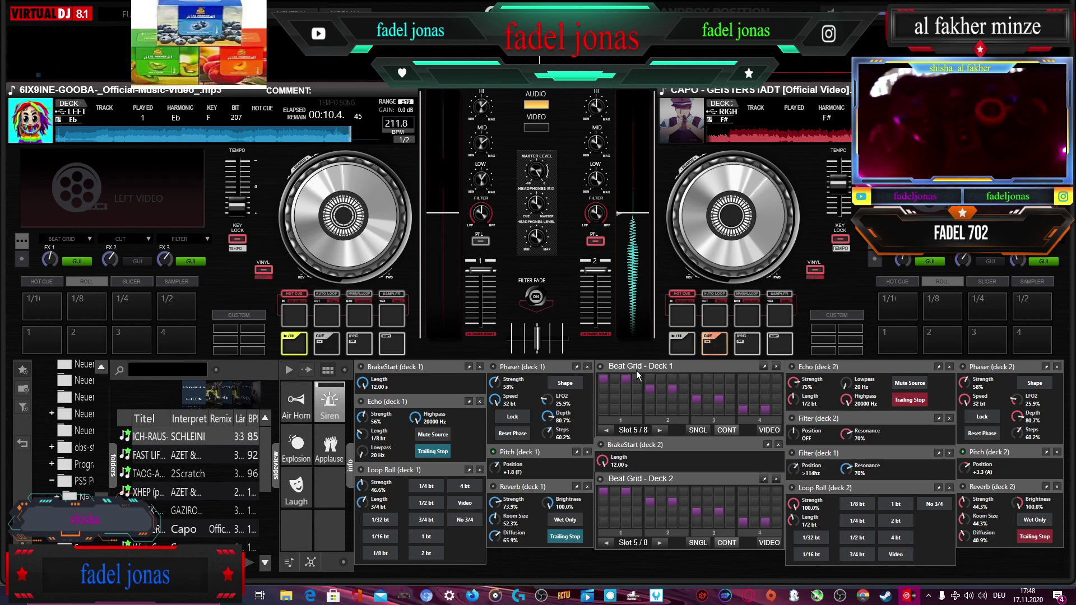
drag(536, 339, 554, 344)
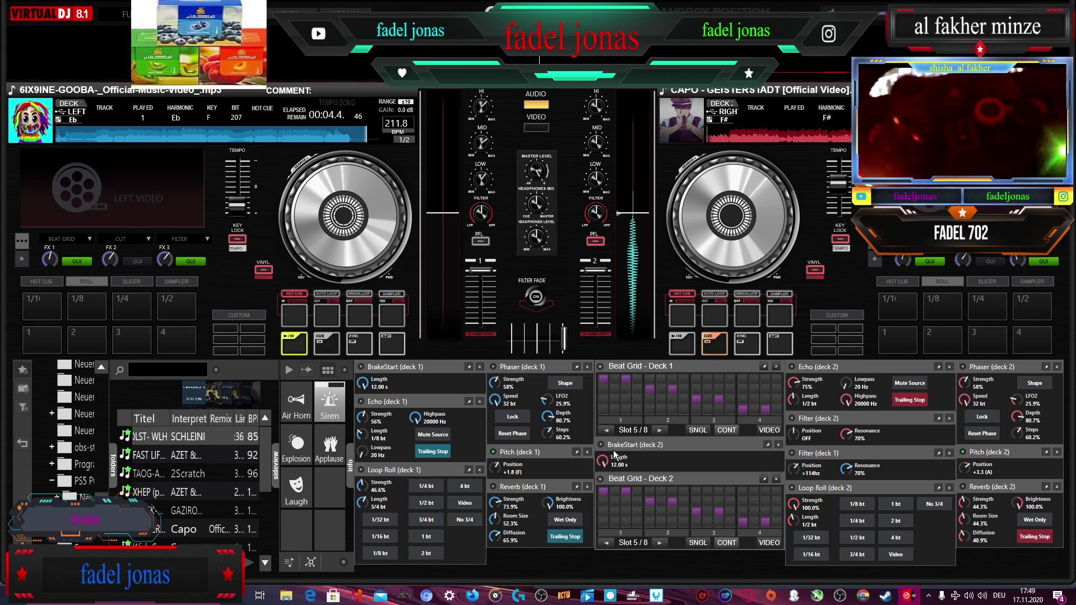
click(297, 407)
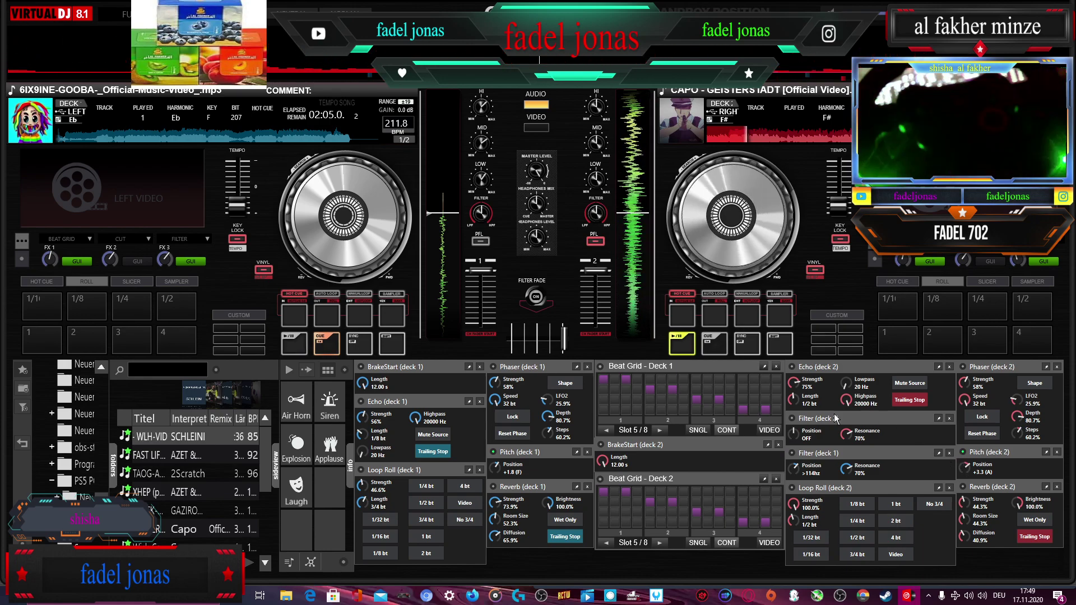
- Detach the deck 2 effects list as a floating window and add the Flanger effect to deck 2
click(898, 505)
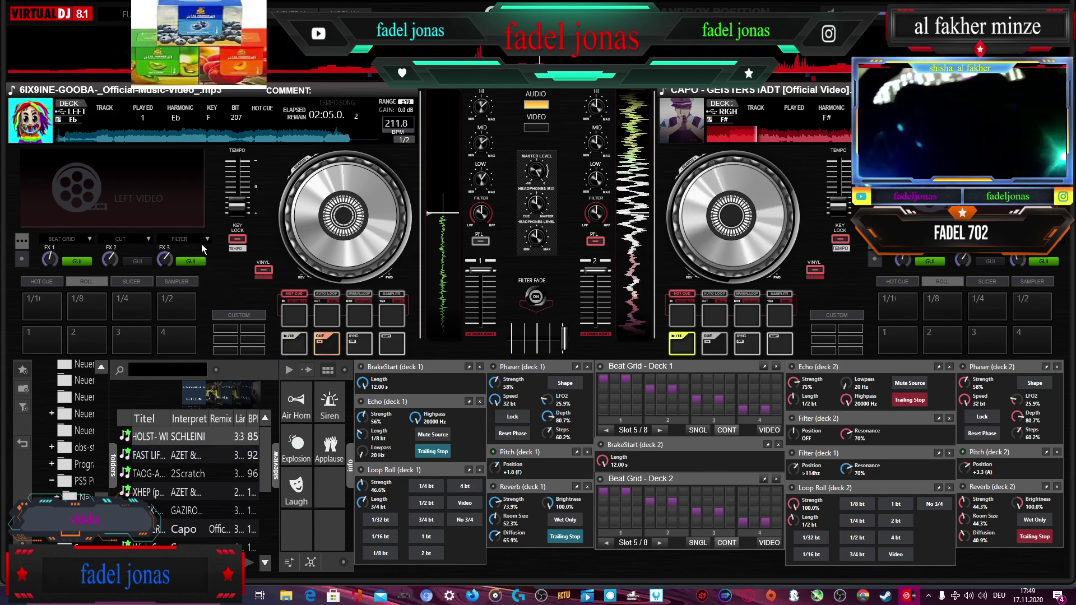
click(1064, 242)
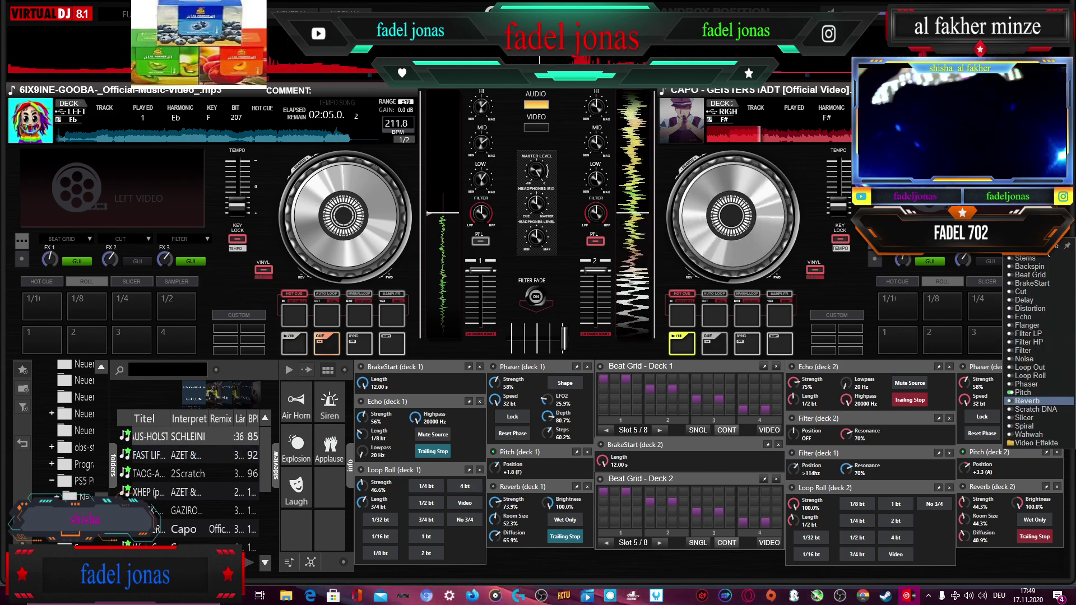
drag(1054, 246, 371, 275)
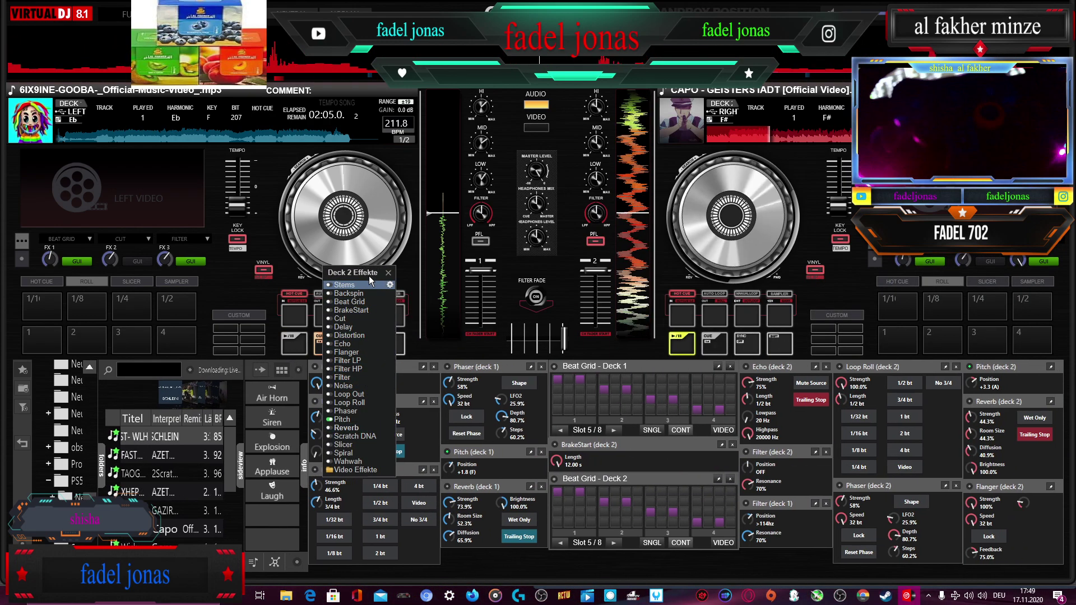
- Replace the Filter in deck 1's FX 3 slot with the Flanger effect
click(211, 241)
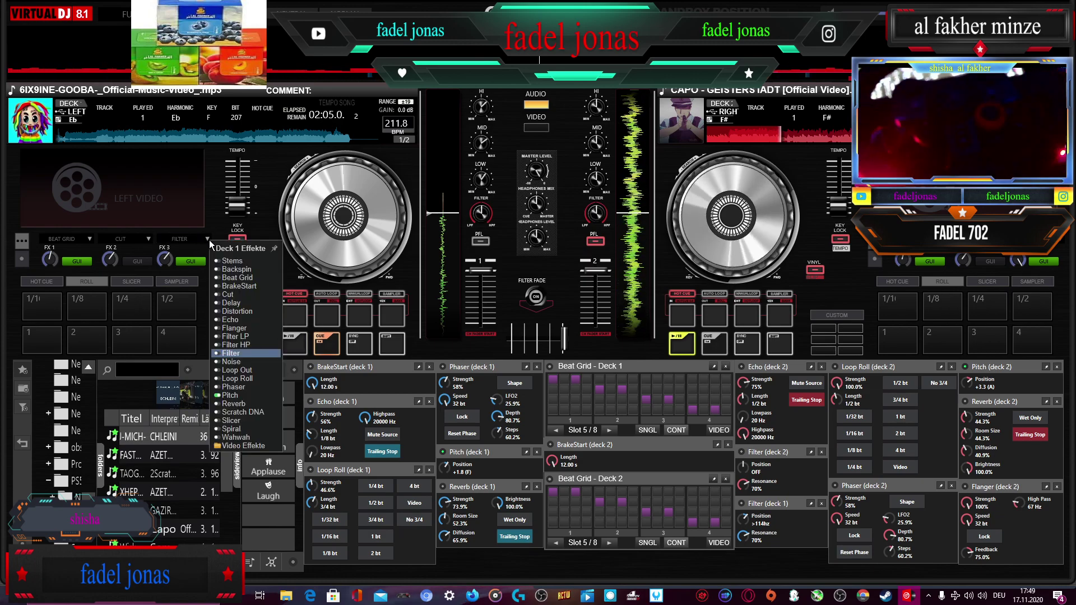
click(261, 354)
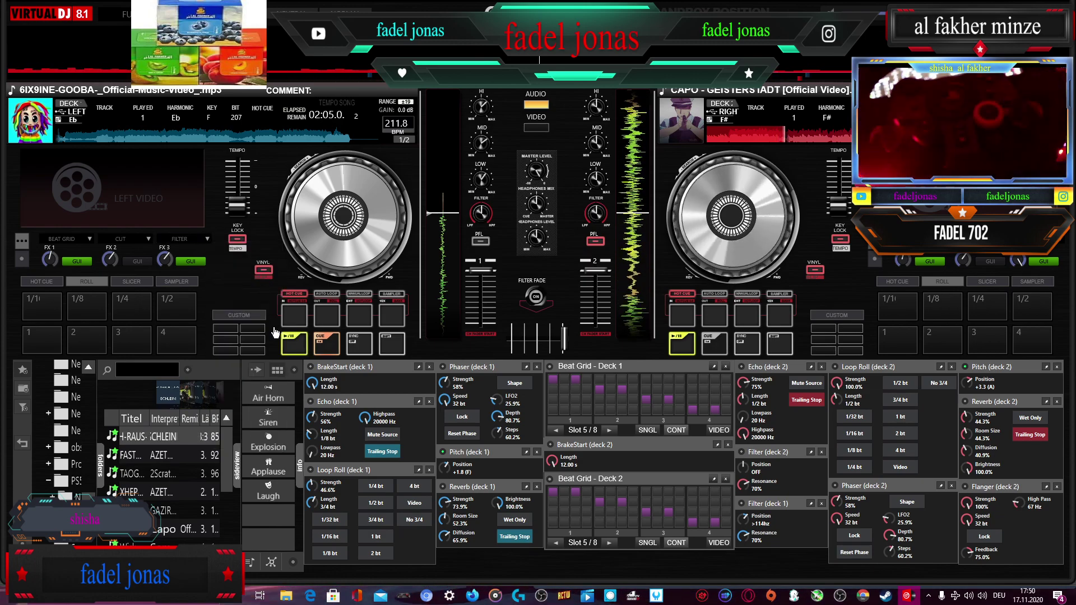
click(761, 507)
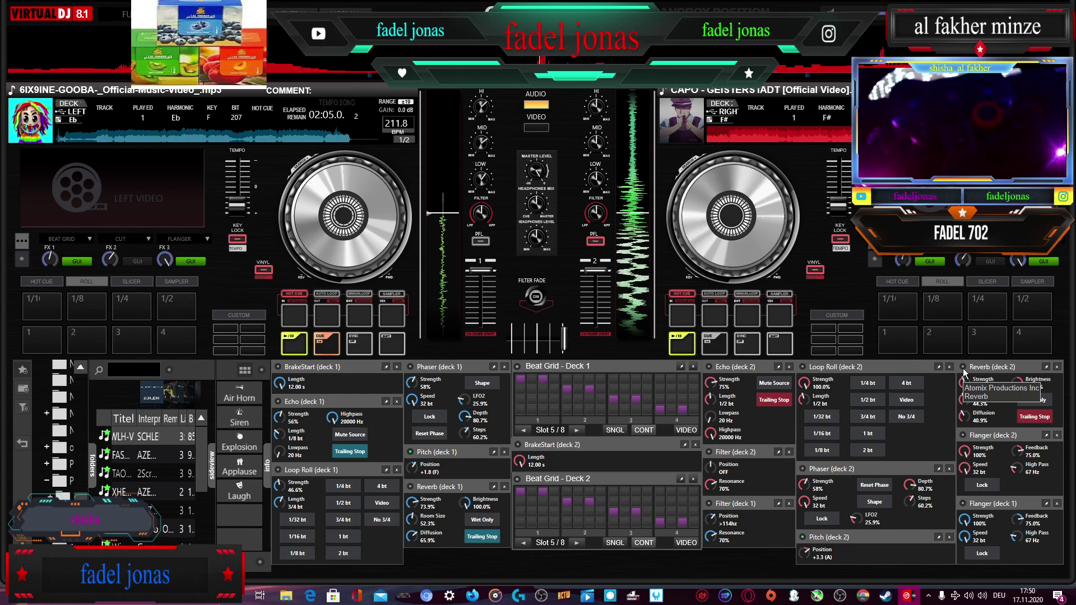
- Raise the Reverb strength on deck 2 to 76.1%
drag(965, 382, 964, 368)
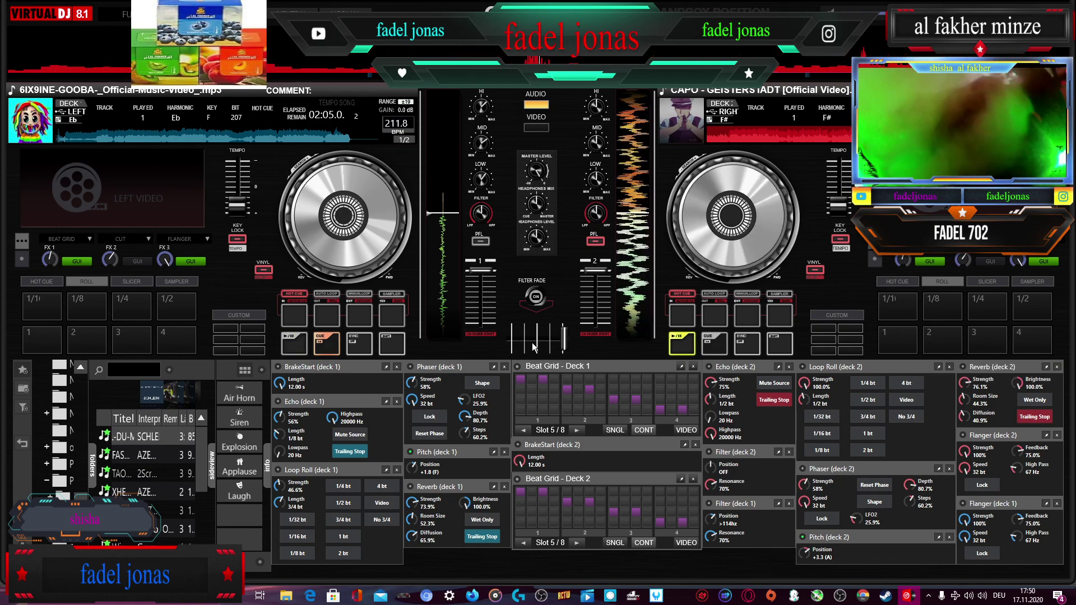
- Load the 2HermanoZ BMW 3 track from the Neuer Ordner (2) folder window in Explorer onto deck 1
mouse_move(284, 598)
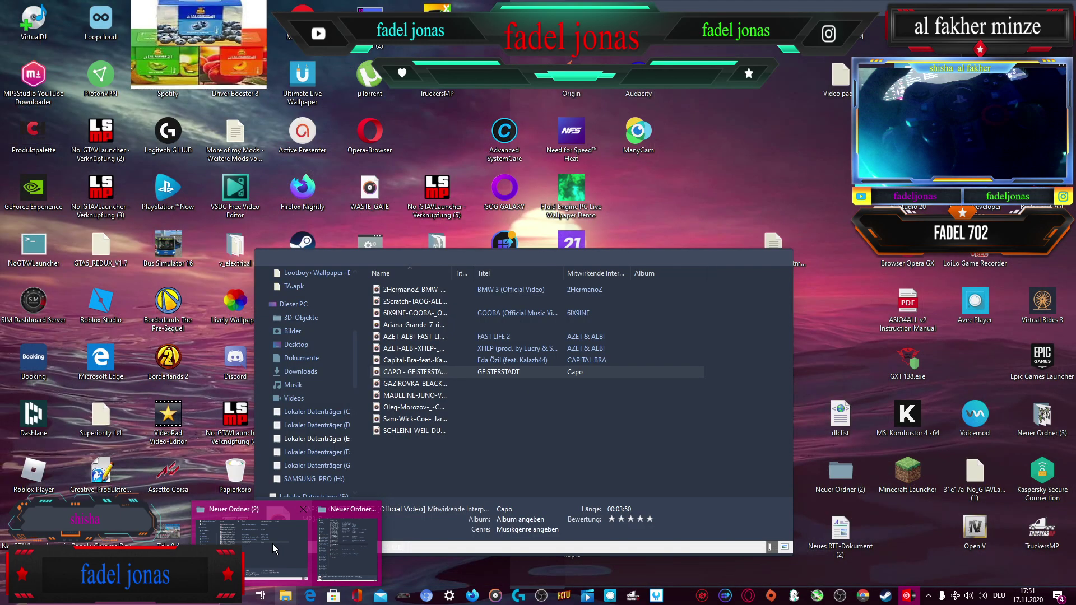
click(273, 542)
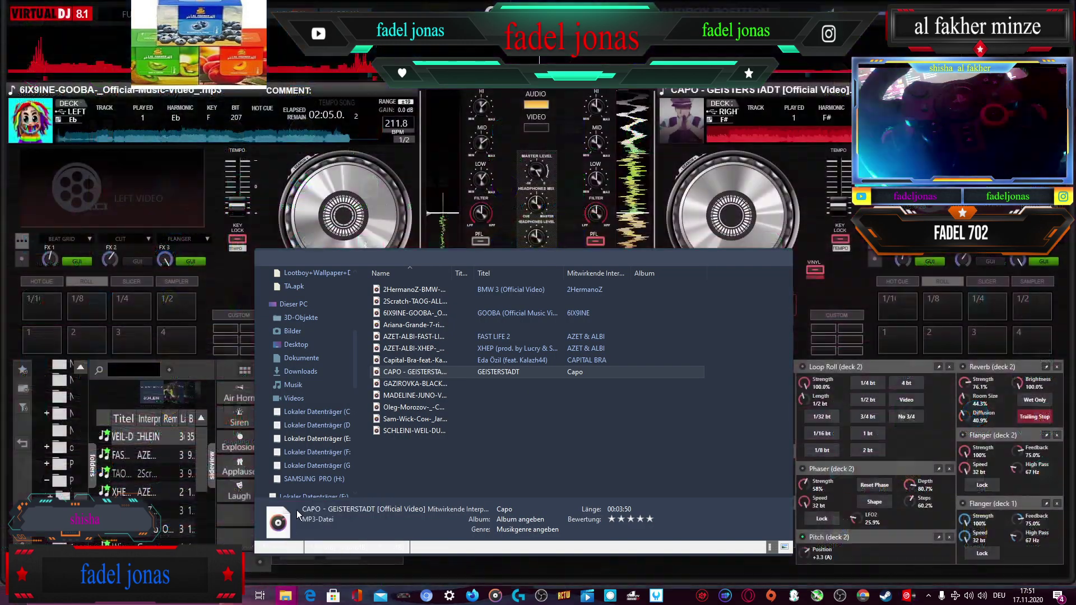
drag(512, 257, 687, 213)
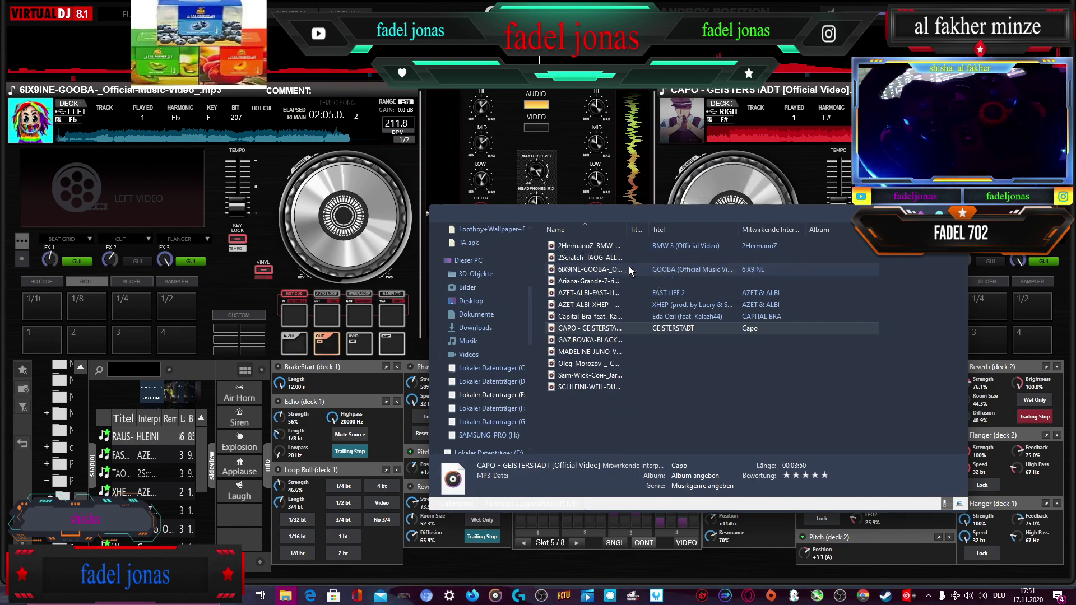
drag(603, 246, 303, 231)
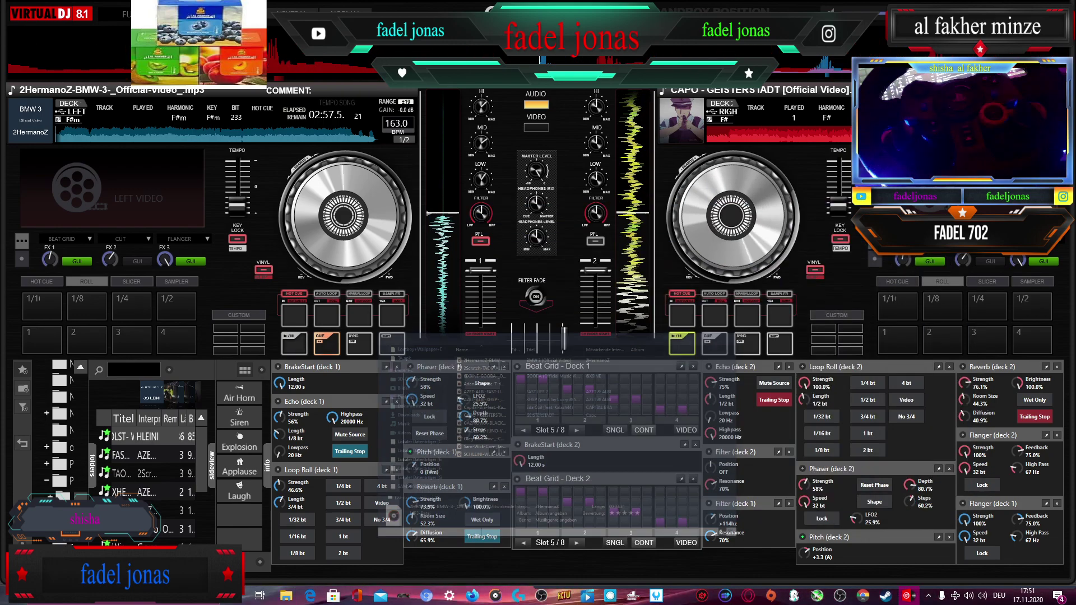
- Cue the track on deck 1 and activate deck 1's Pitch effect at +1.8
click(331, 350)
click(331, 350)
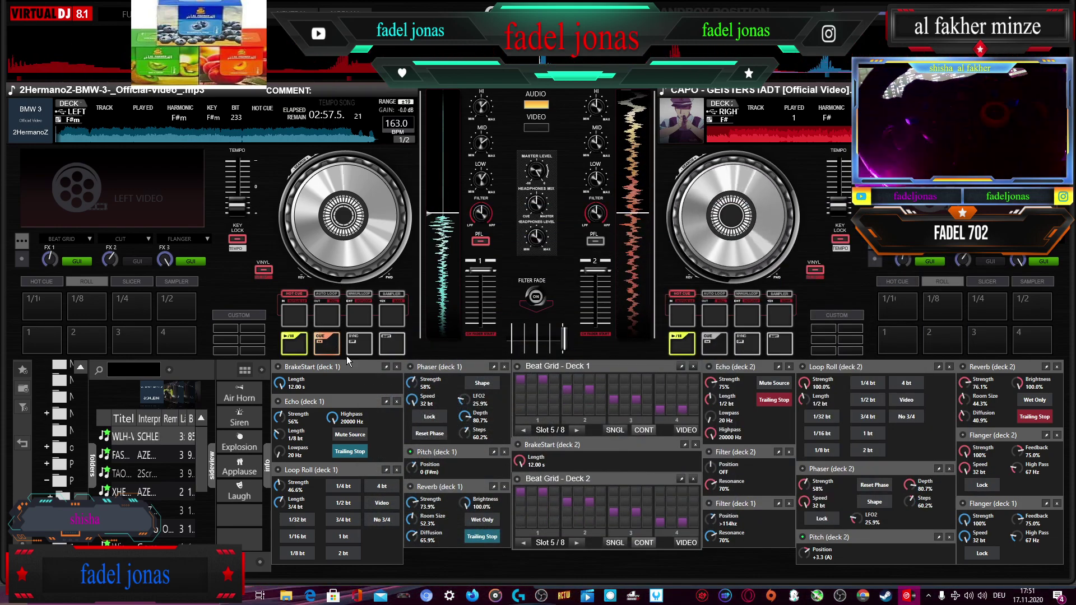
click(412, 452)
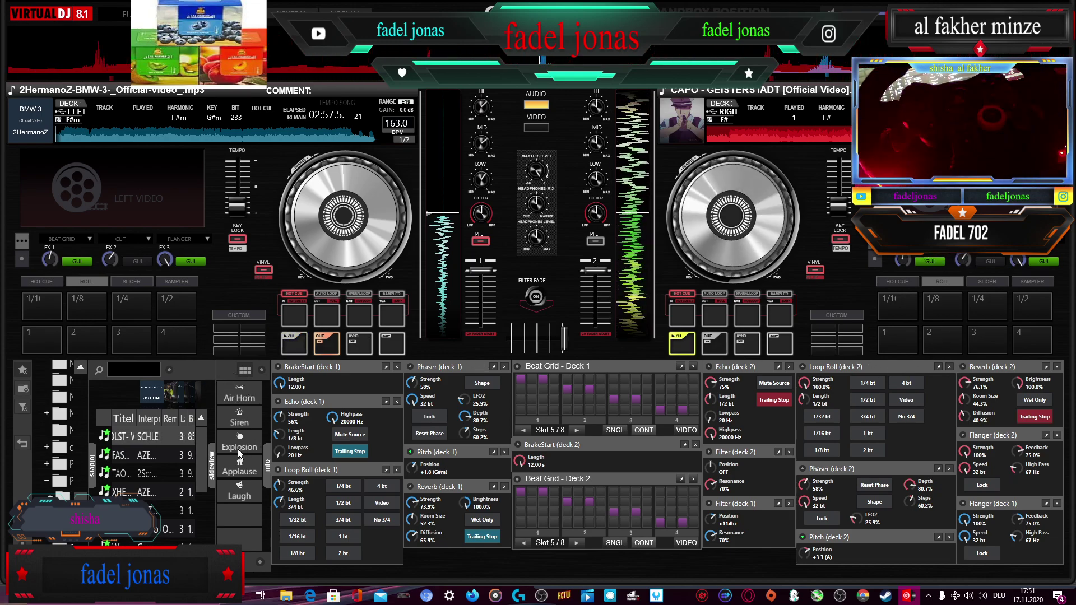
- Expand the sampler, switch it to the Instruments bank and trigger the Kick Hard and Kick samples
click(213, 466)
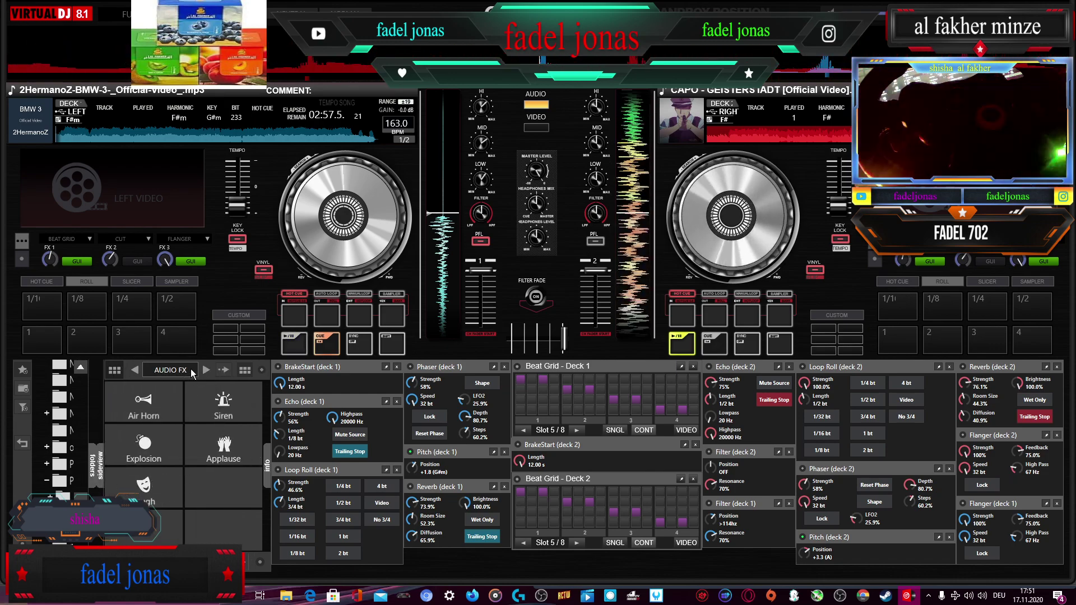
click(202, 371)
click(202, 371)
click(124, 446)
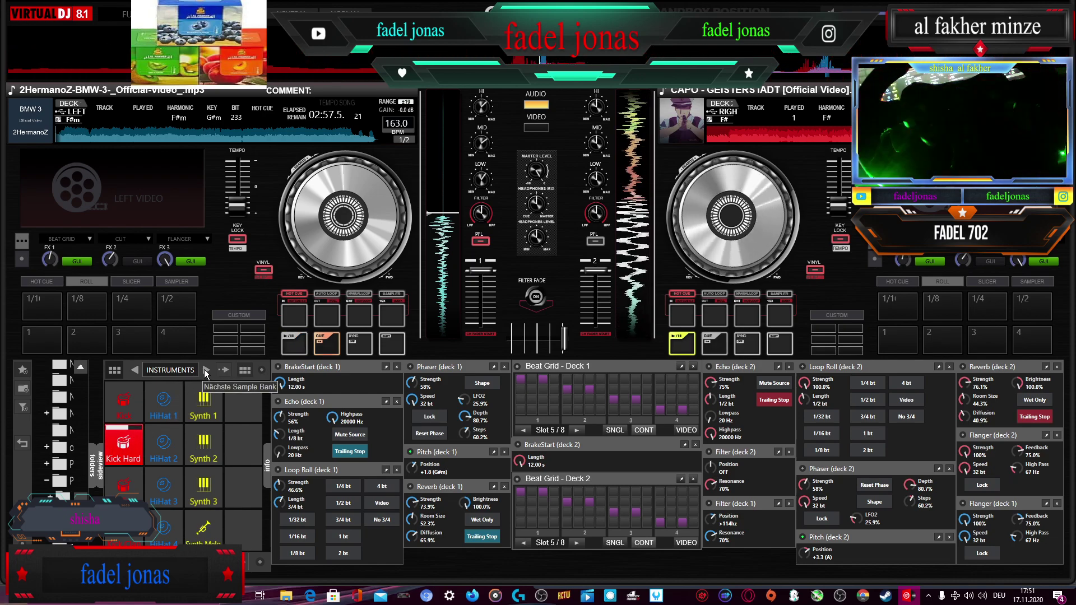
click(125, 416)
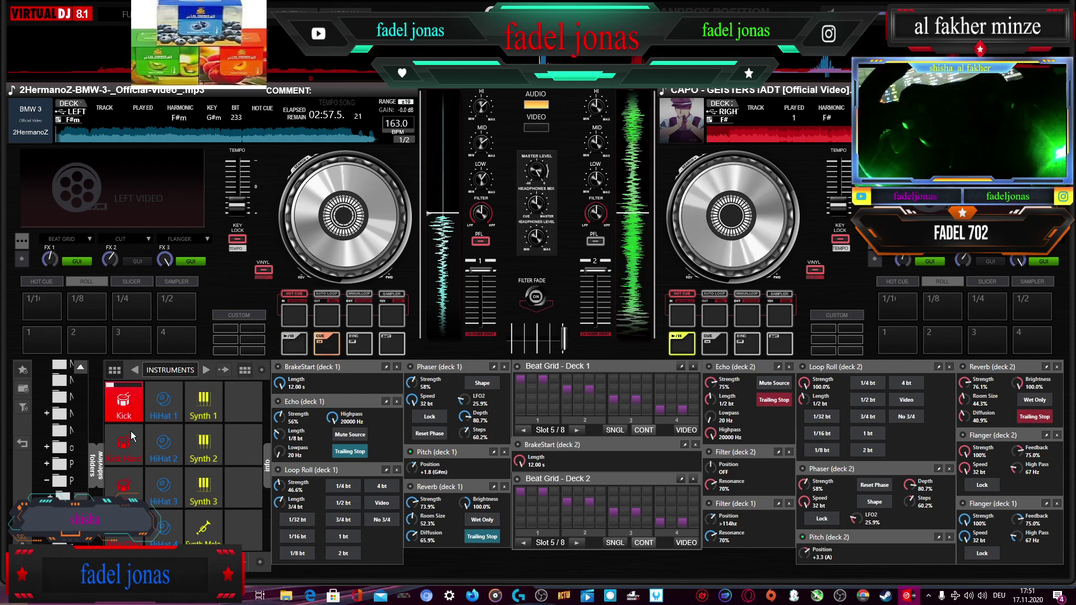
- Switch the sampler to the Audio FX bank and trigger the Air Horn sample twice
click(207, 371)
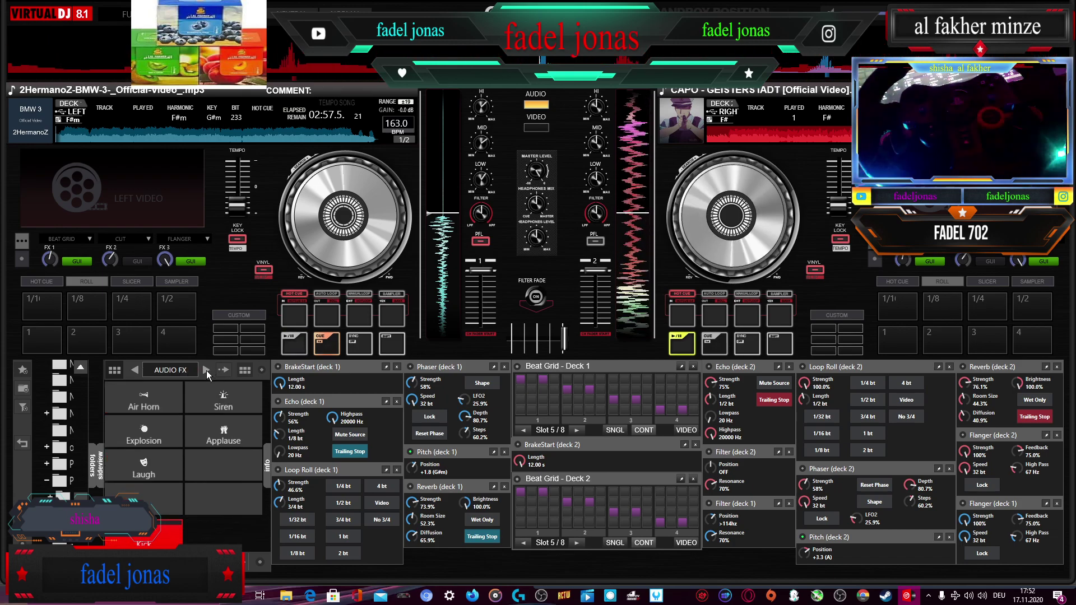
click(156, 404)
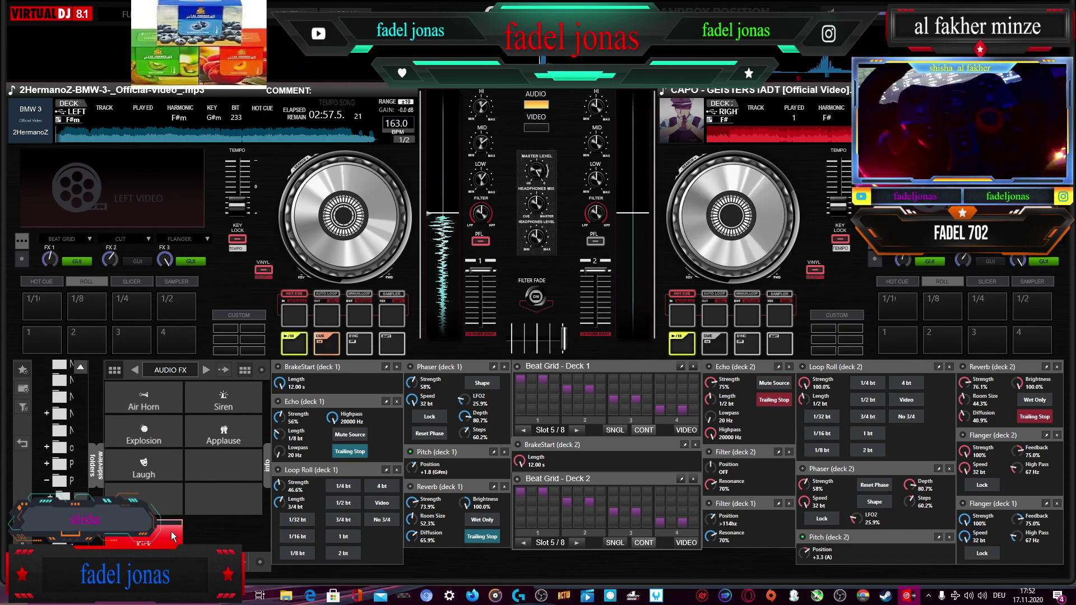
click(157, 396)
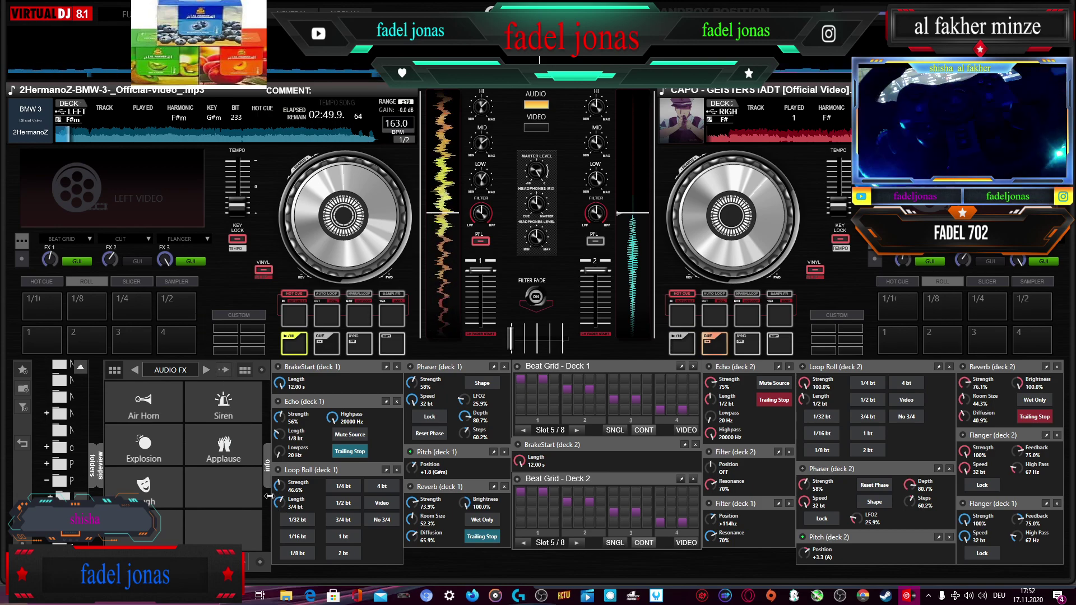
- Toggle the Beat Grid effect on deck 1 on and back off
click(517, 366)
click(518, 367)
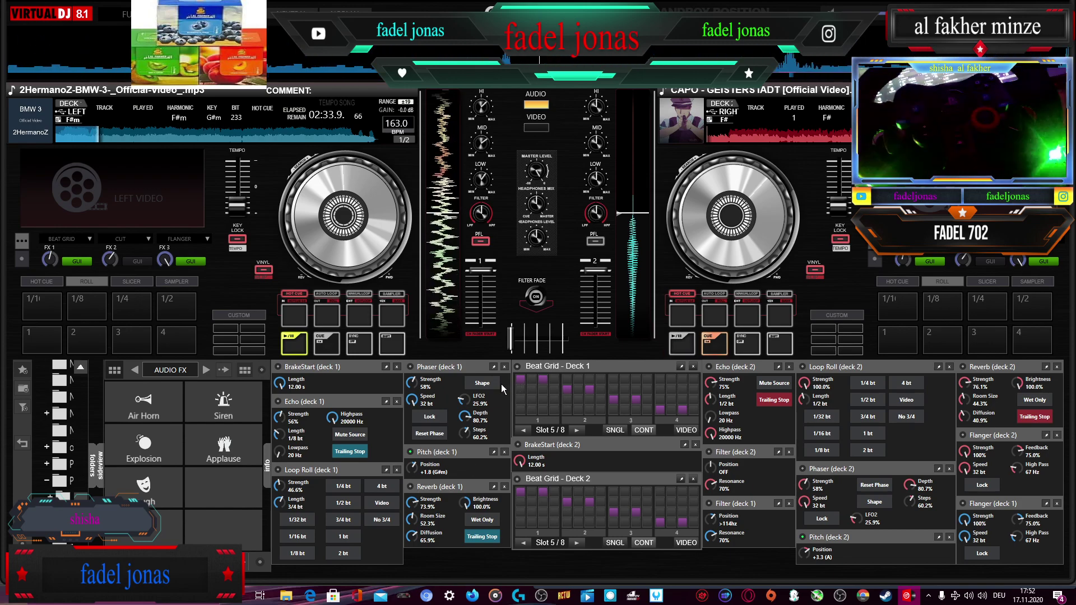
- Trigger the Kick sample from the Instruments bank and change the sampler bank to Famous
click(208, 369)
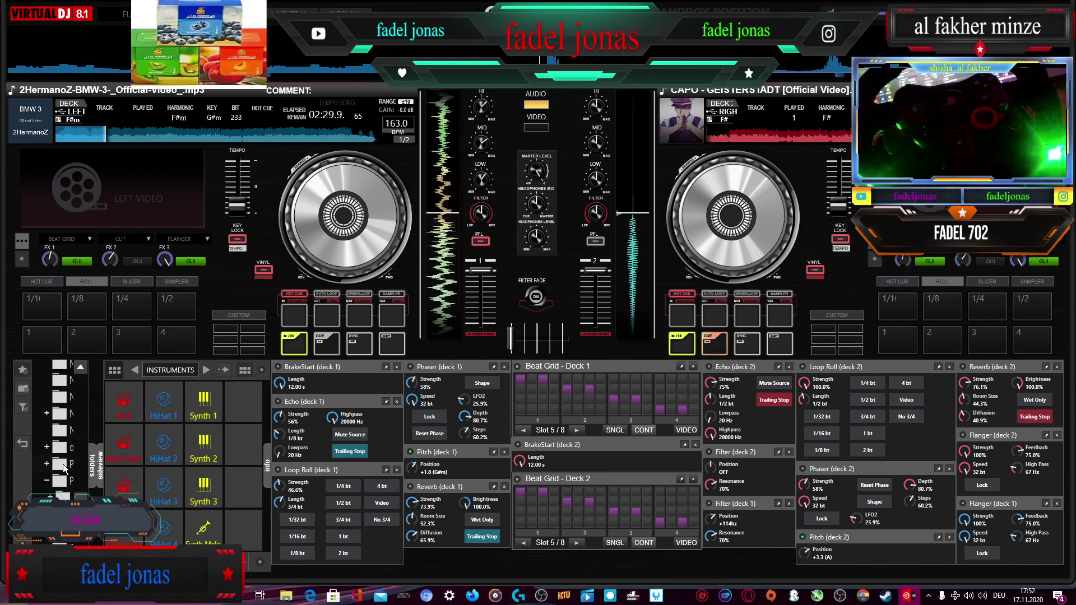
click(124, 432)
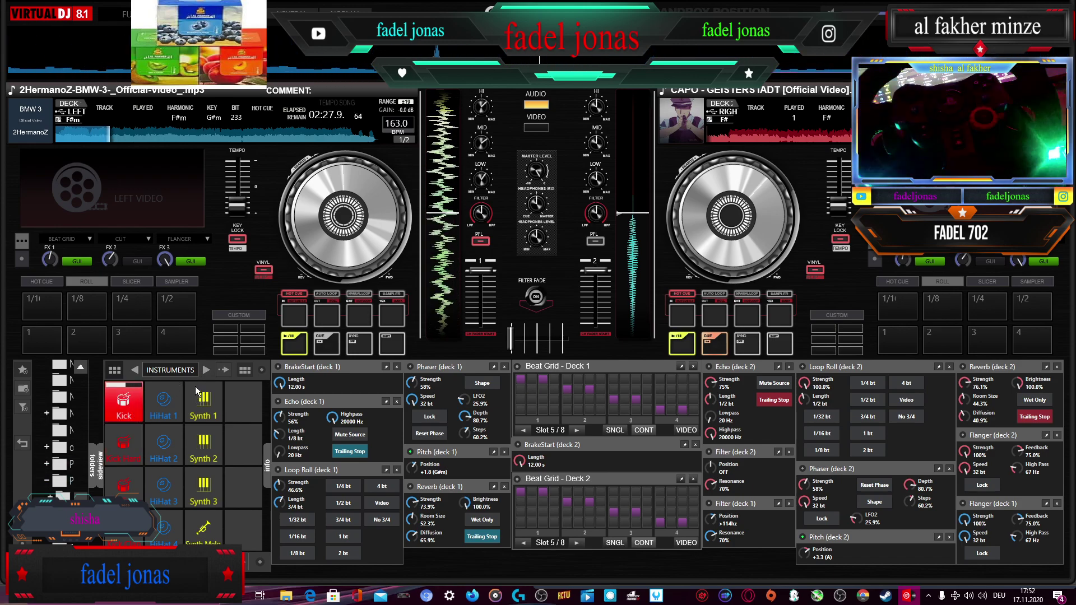
click(207, 370)
click(206, 371)
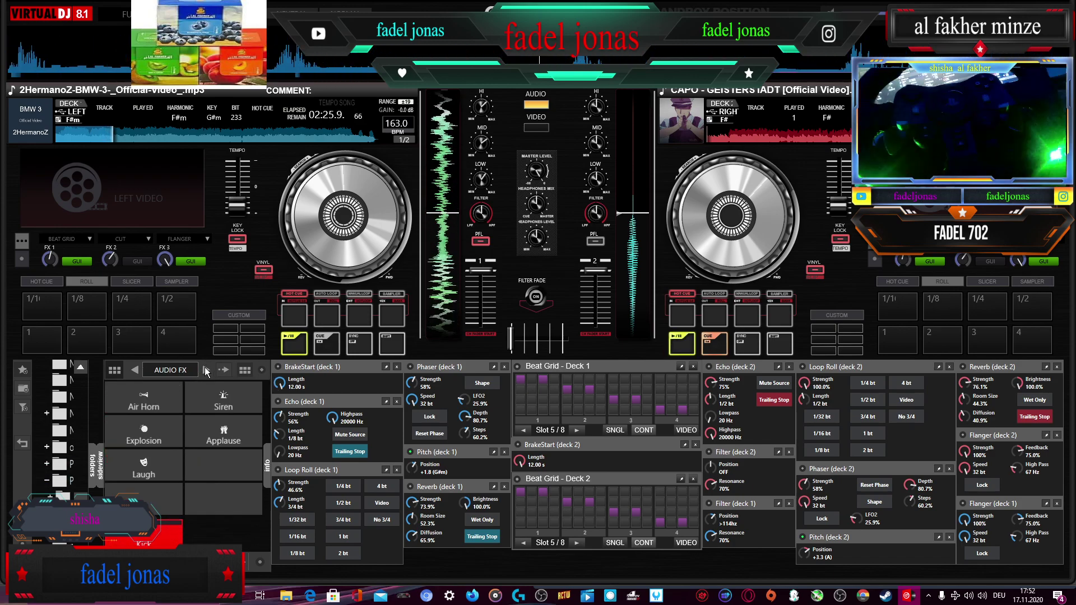
click(206, 371)
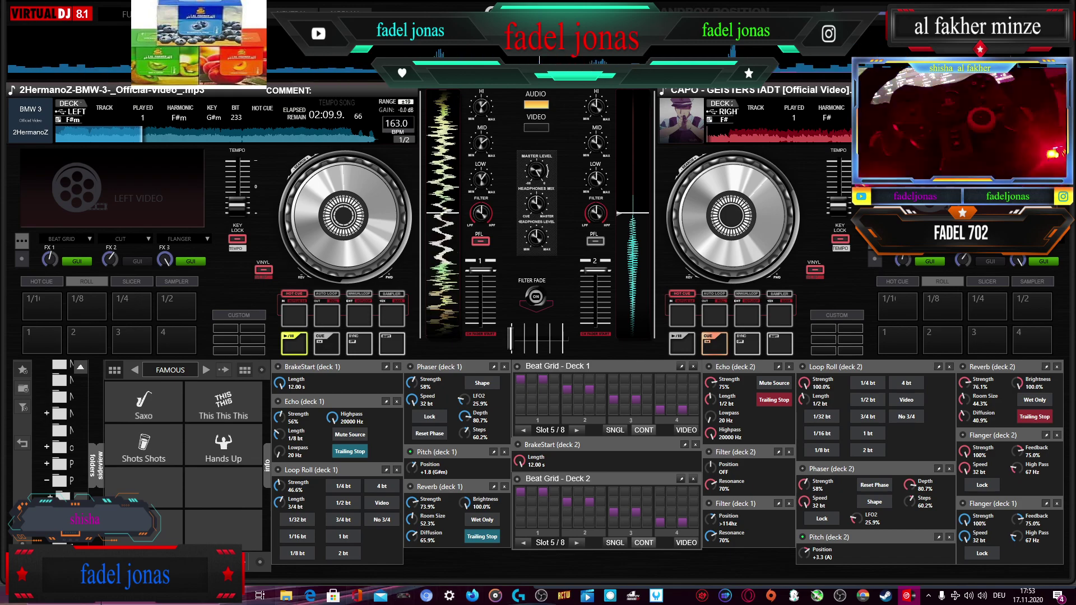
- Launch the Sound Blaster Z-Series control panel from the Creative program folder and bring its window to the front
click(12, 595)
scroll(107, 288, down, 5)
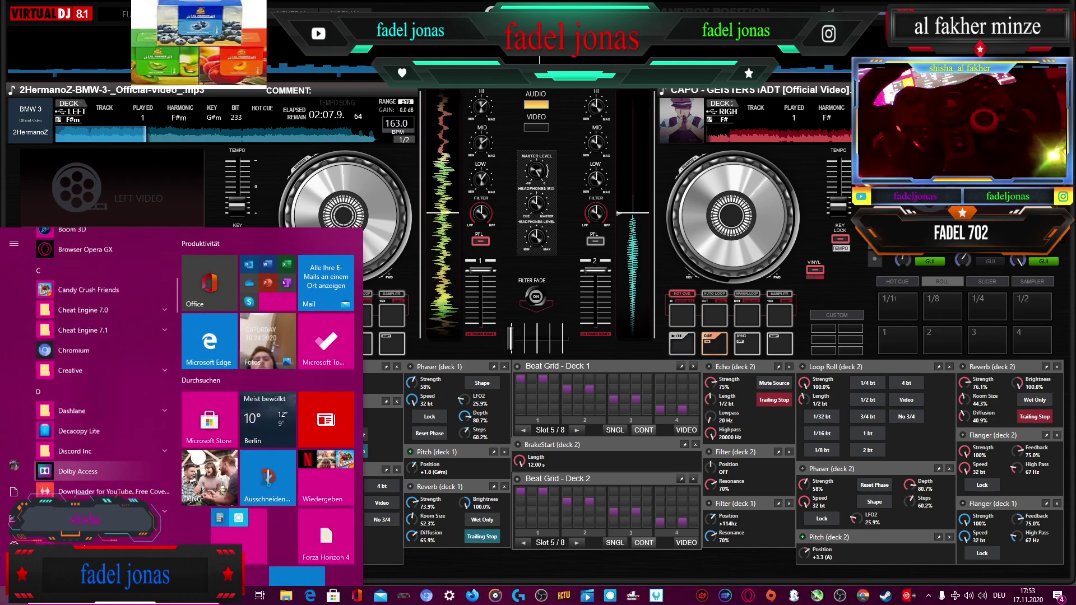
click(108, 289)
scroll(110, 294, down, 3)
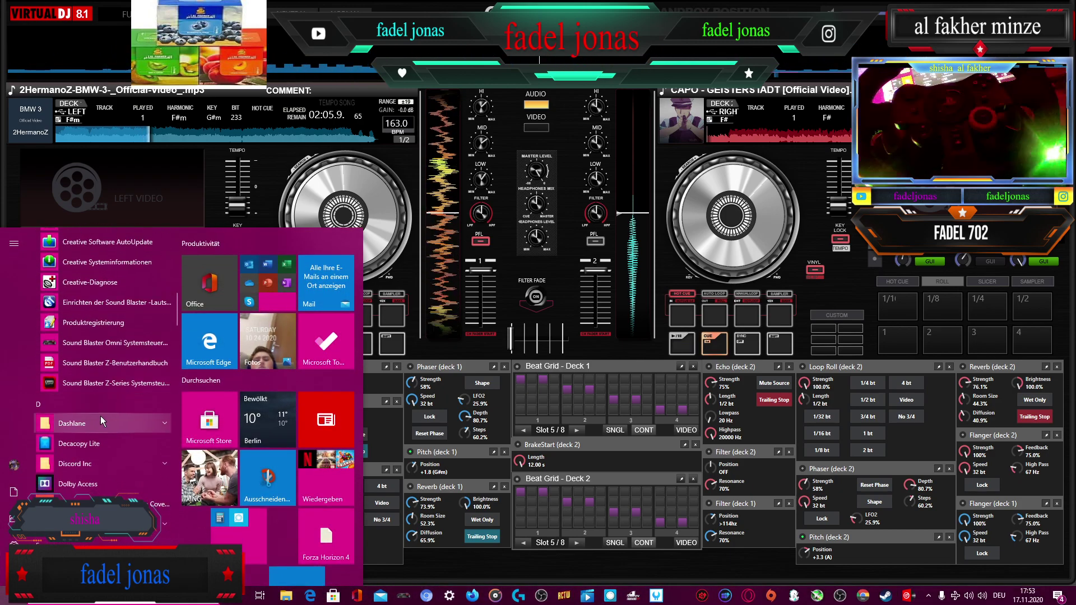
click(113, 388)
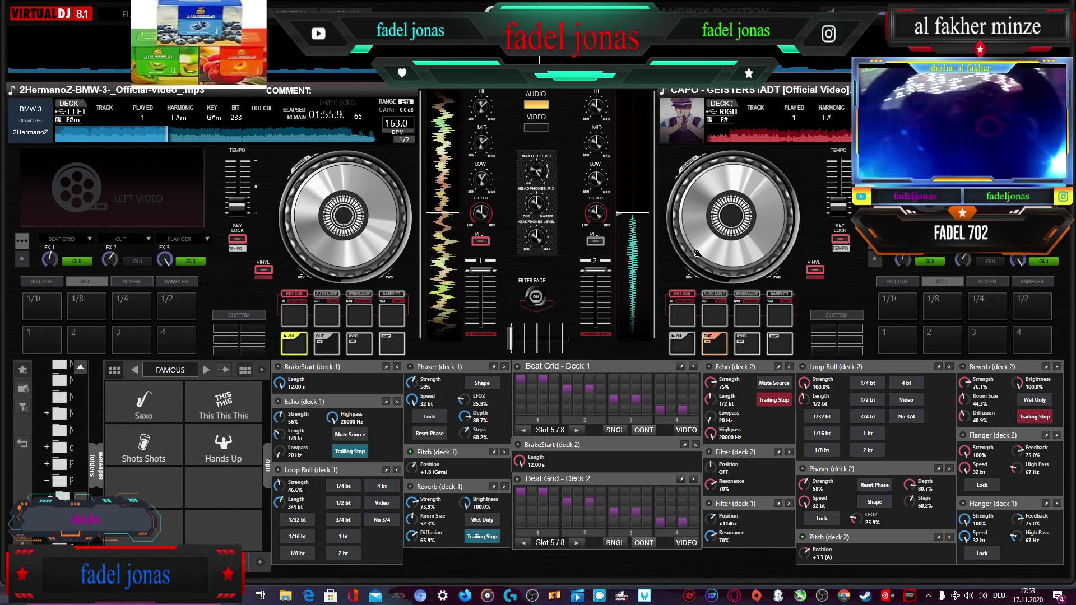
click(909, 594)
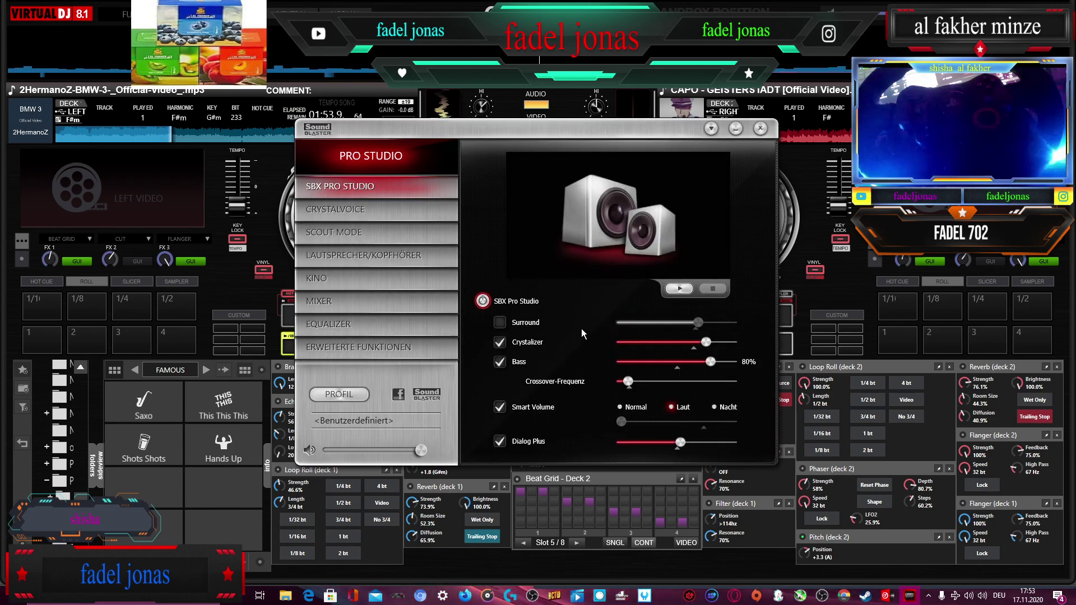
- Go to the Sound Blaster equalizer settings and apply the Akustische Musik preset
click(343, 329)
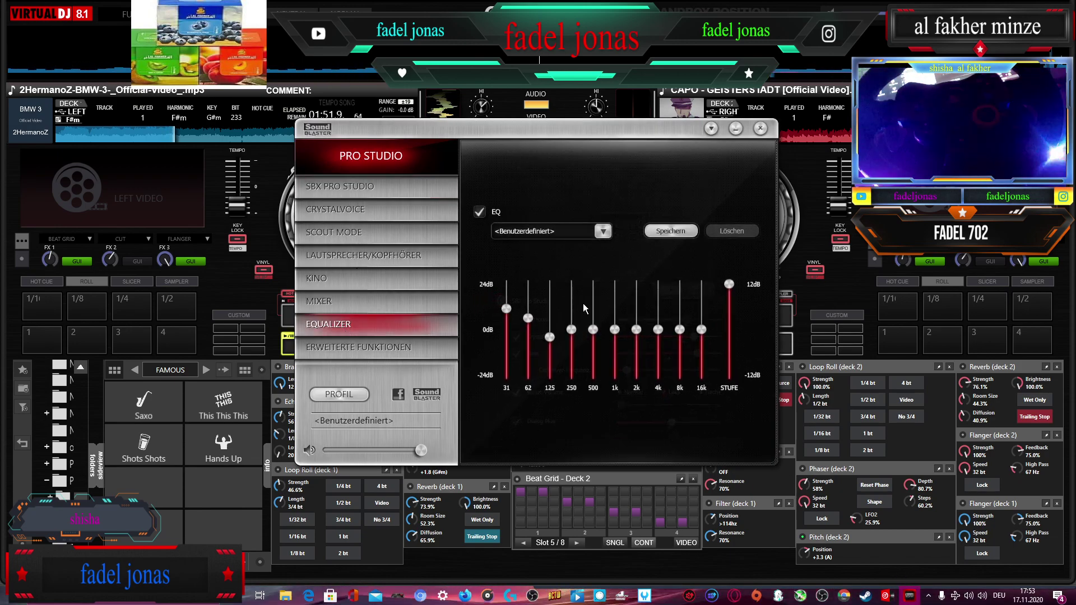
click(671, 231)
click(622, 362)
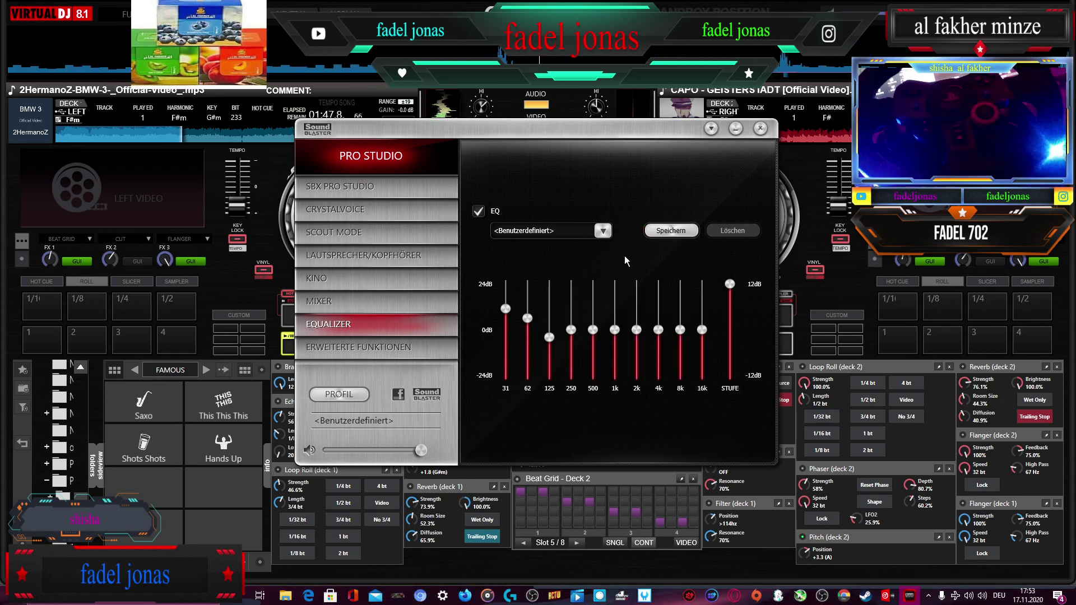
click(603, 231)
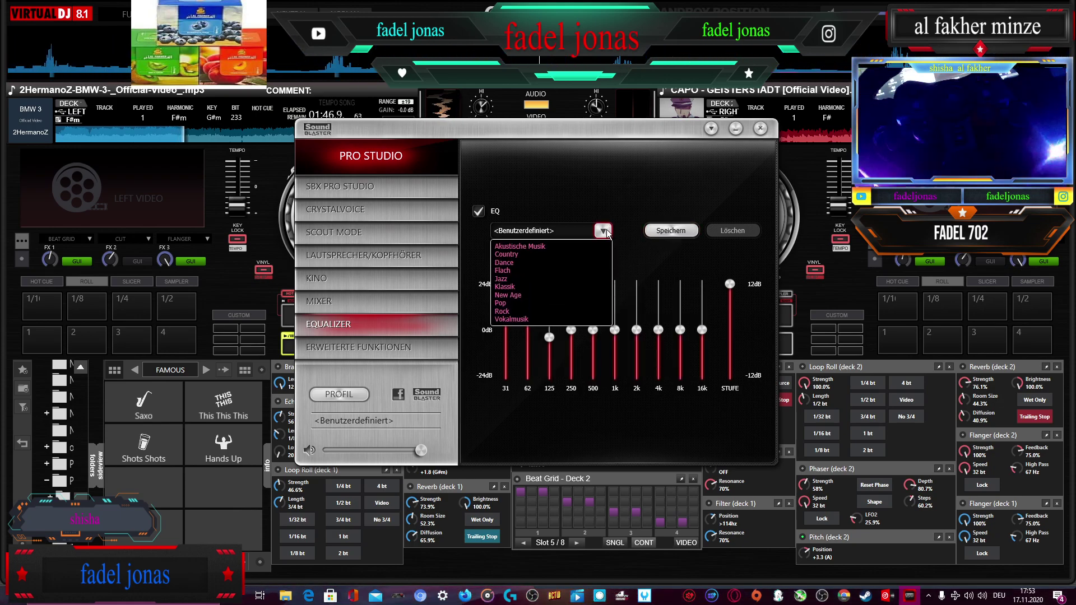
click(577, 247)
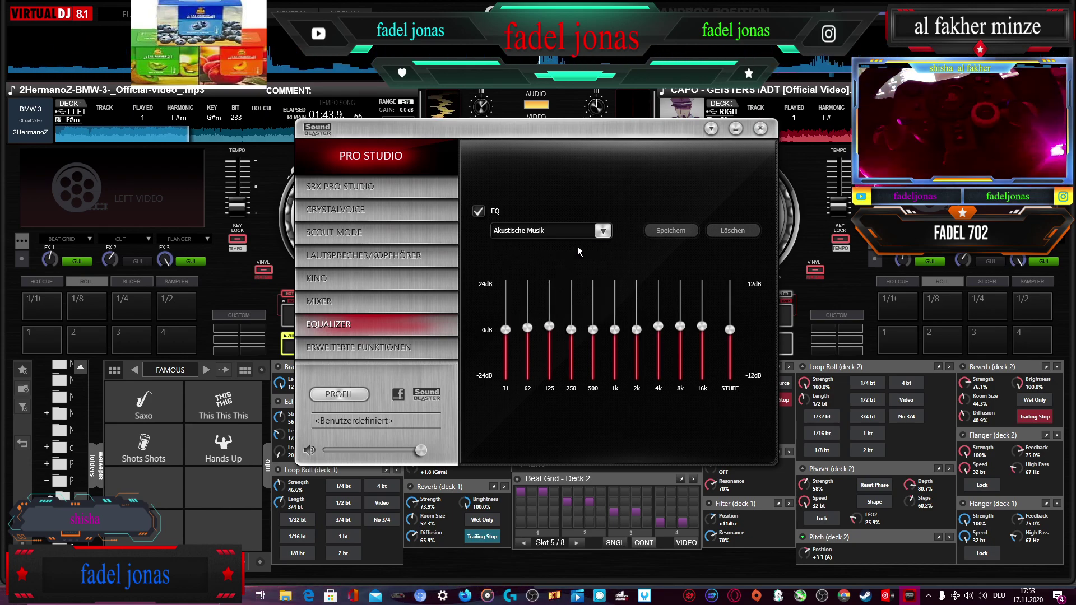
click(604, 231)
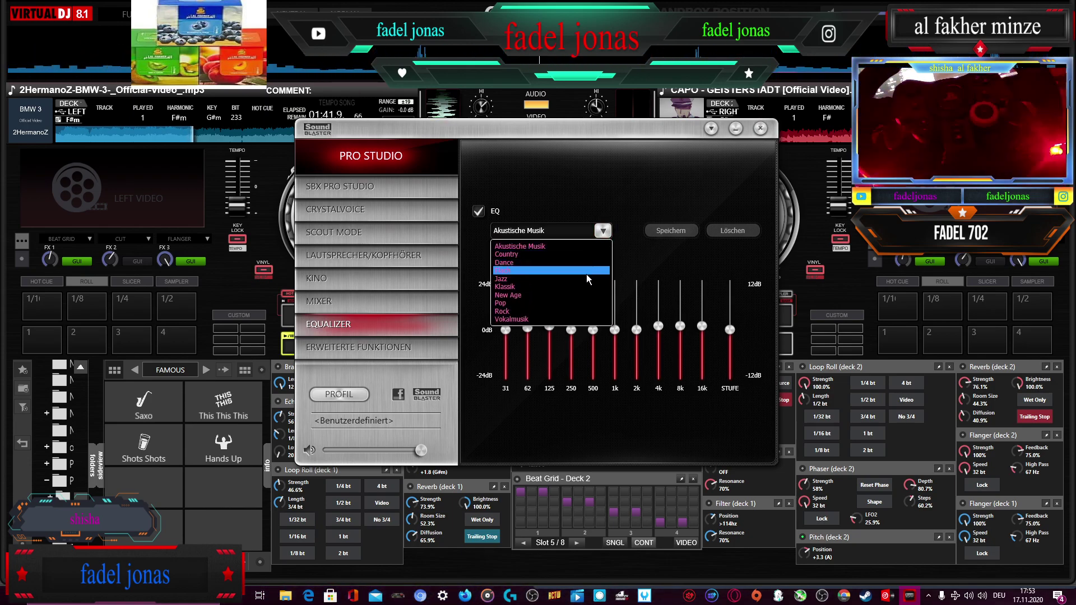
click(647, 254)
click(604, 230)
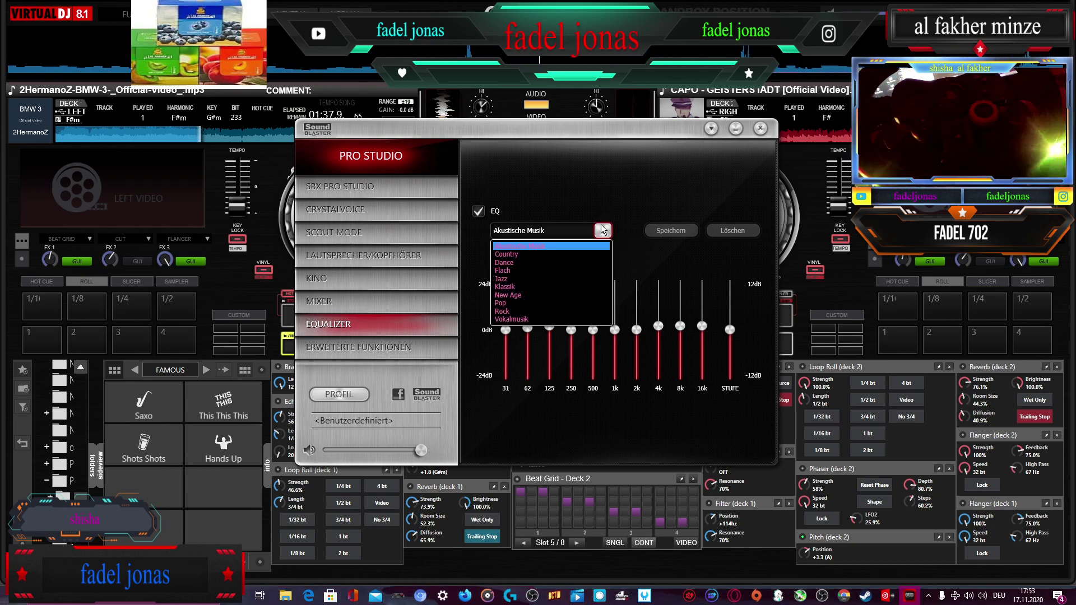
click(604, 230)
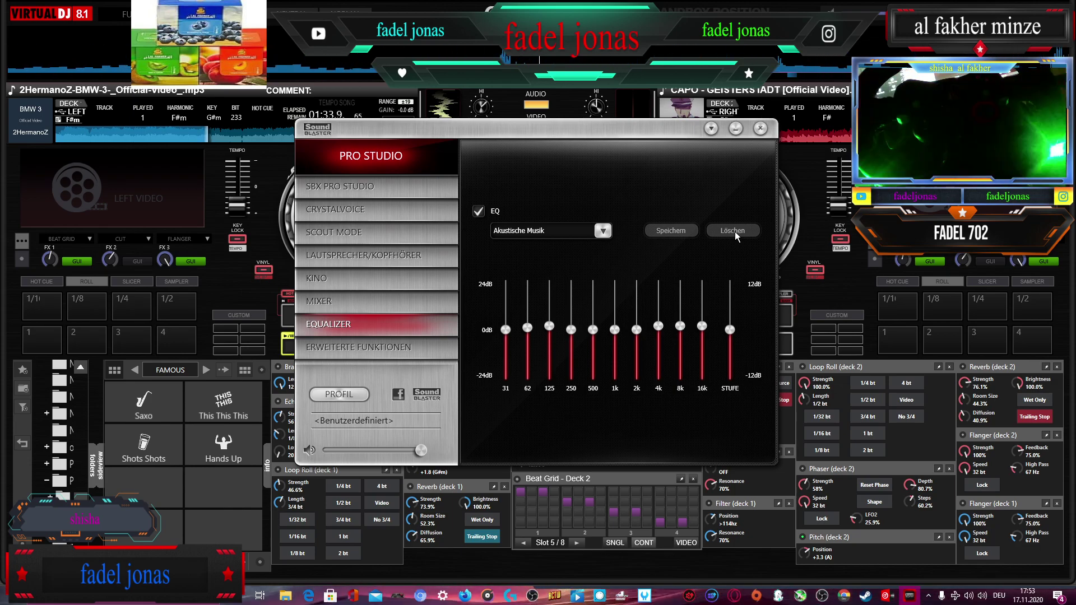
- Set the equalizer's 62, 125, 4k, 8k and 16k bands to 0 dB
click(527, 328)
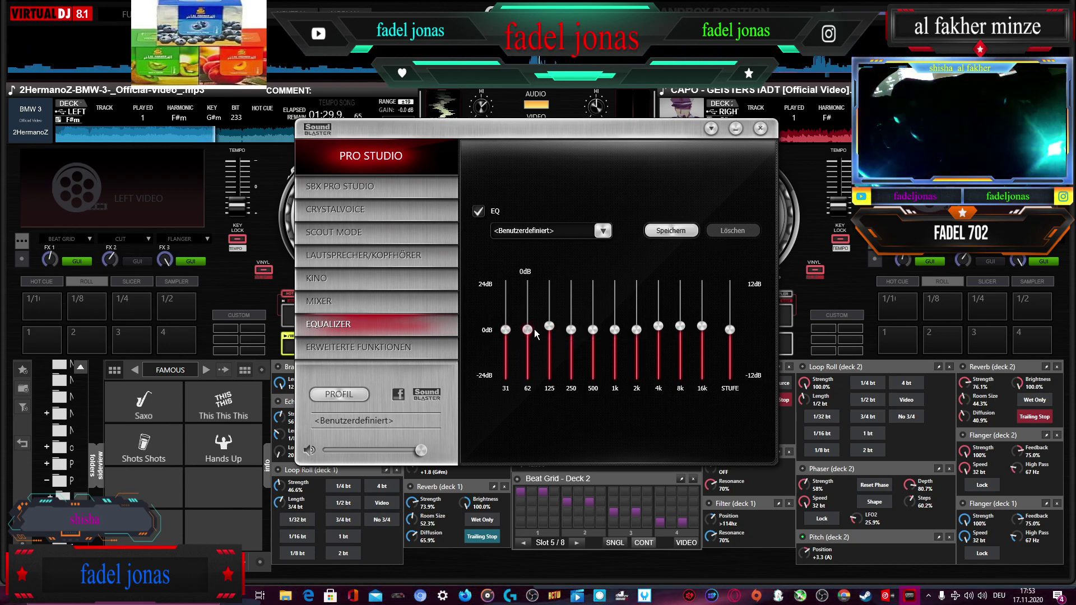
click(552, 337)
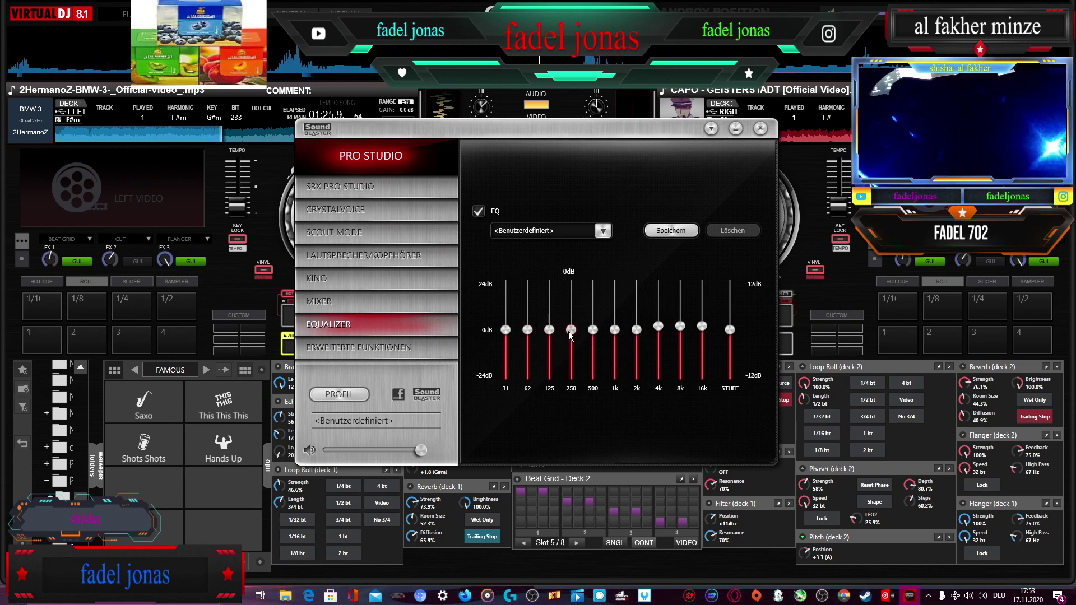
click(659, 335)
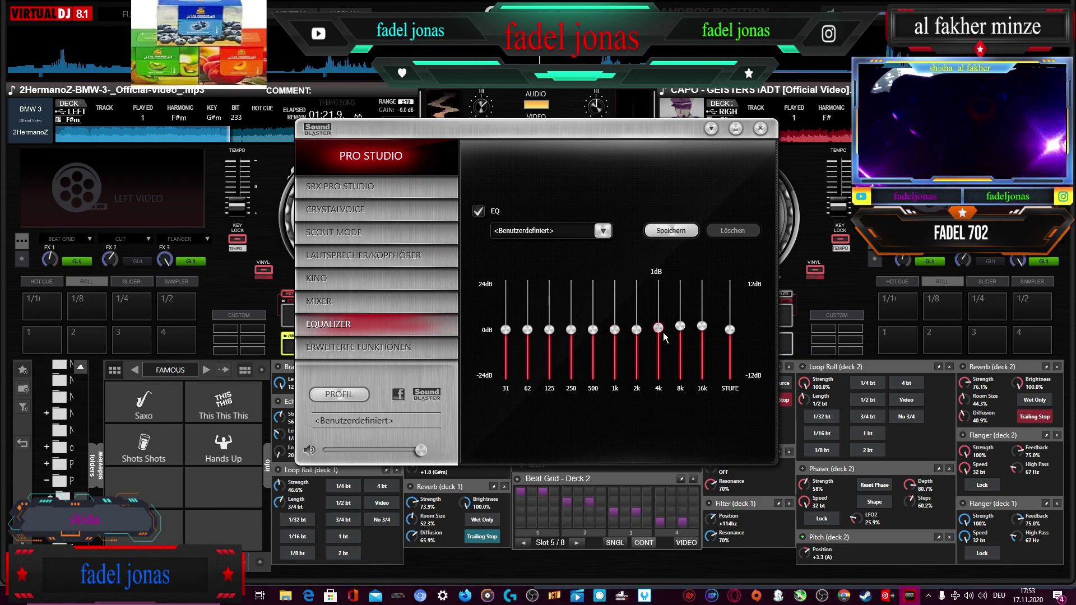
click(660, 336)
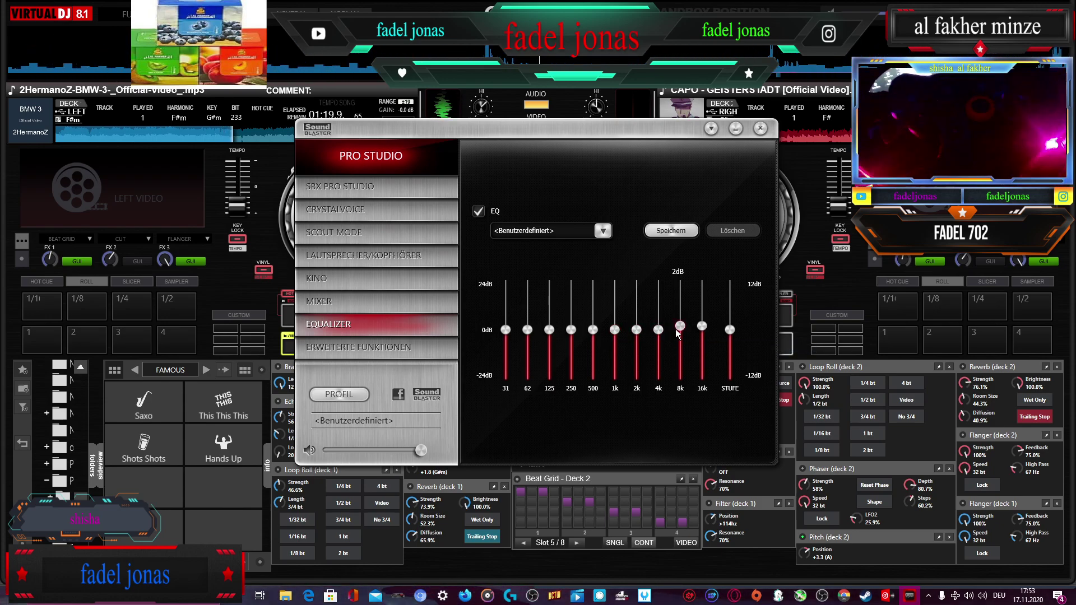
click(679, 335)
click(678, 336)
click(708, 332)
click(708, 333)
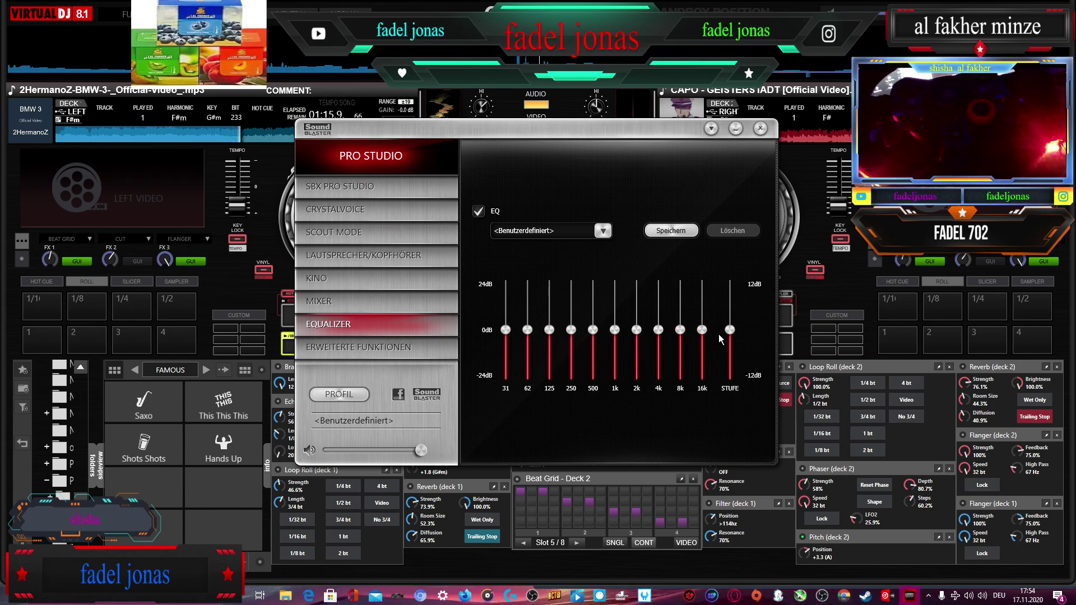
- Minimize the Sound Blaster control panel and switch VirtualDJ's sampler to the Instruments bank
click(735, 129)
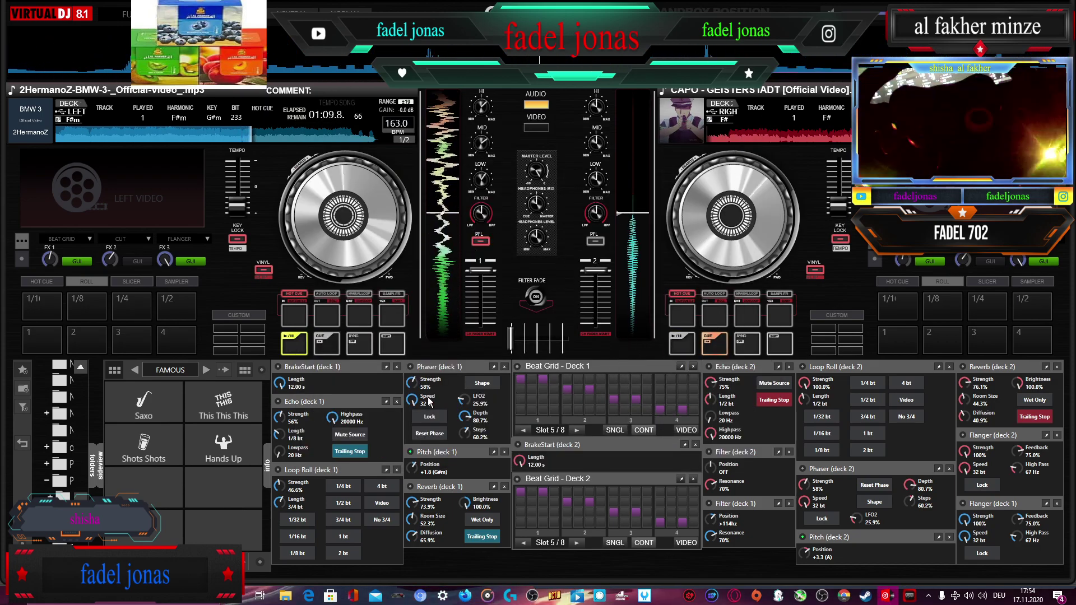
click(206, 370)
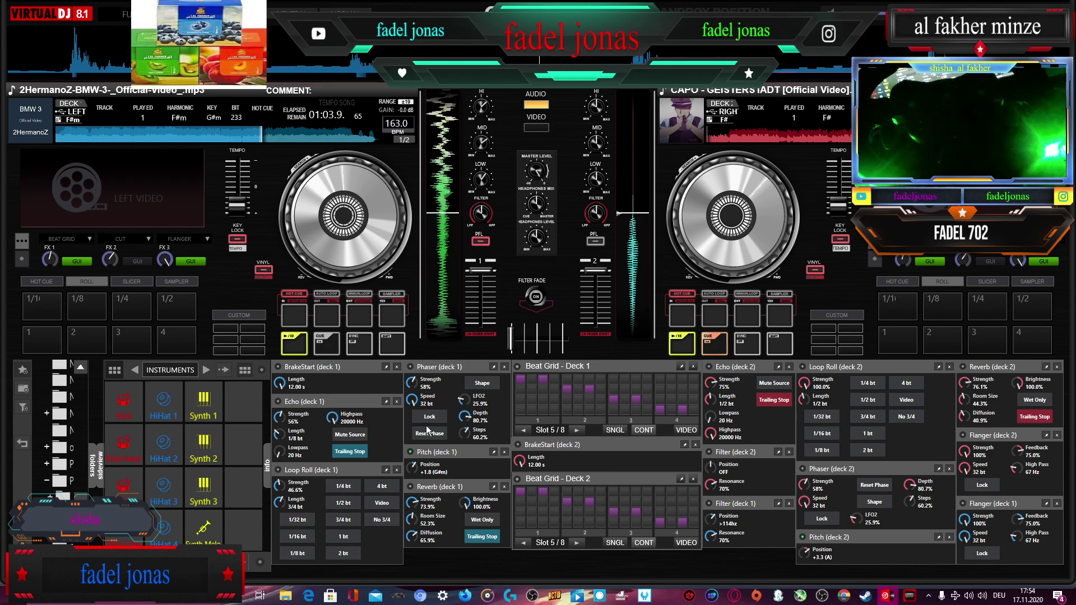
- Load the 2Scratch-TAOG-ALL-NIGHT track from the open music folder onto the right deck and acknowledge the Auto Match Key notice
click(517, 368)
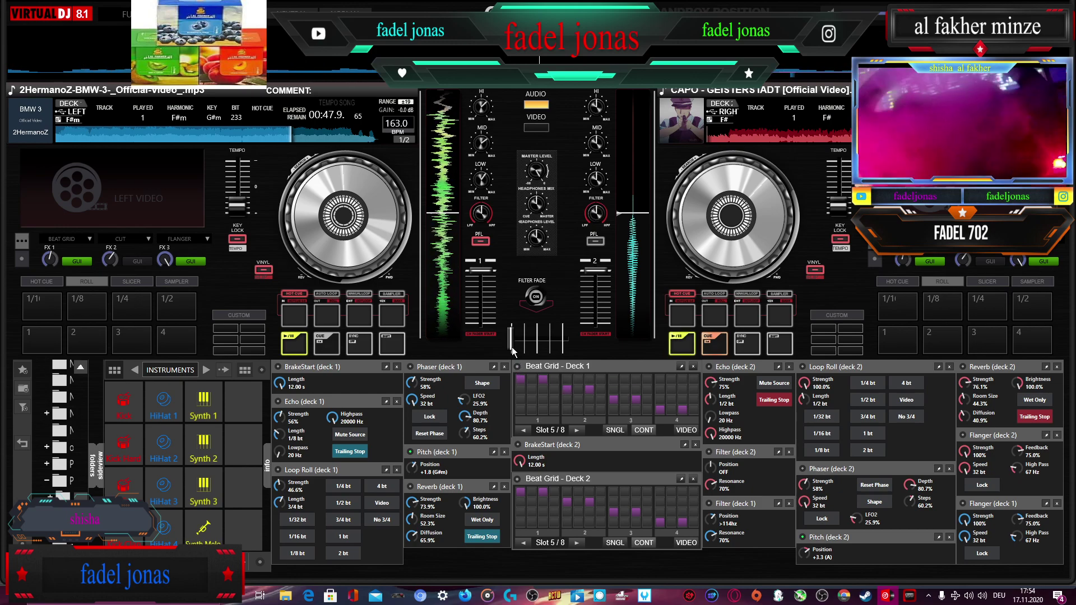
mouse_move(289, 587)
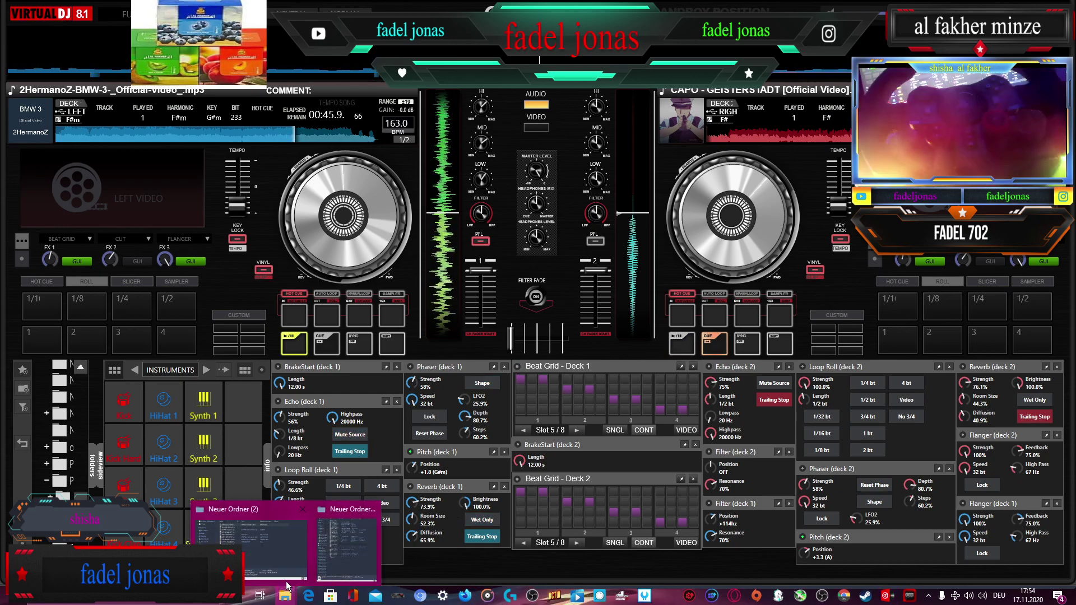
click(301, 540)
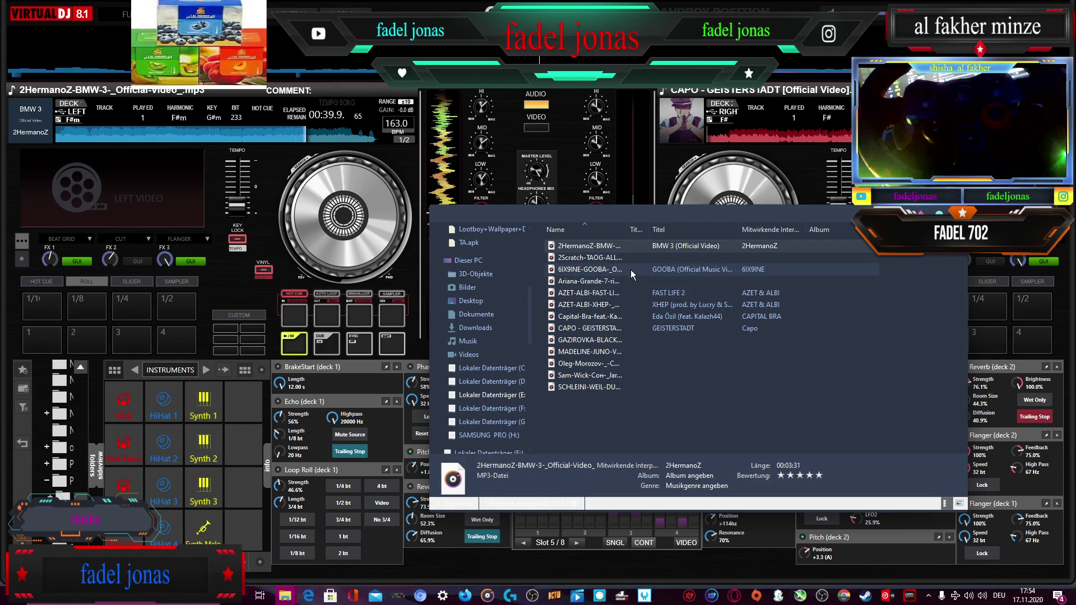
drag(630, 261, 723, 202)
click(655, 256)
drag(654, 257, 856, 206)
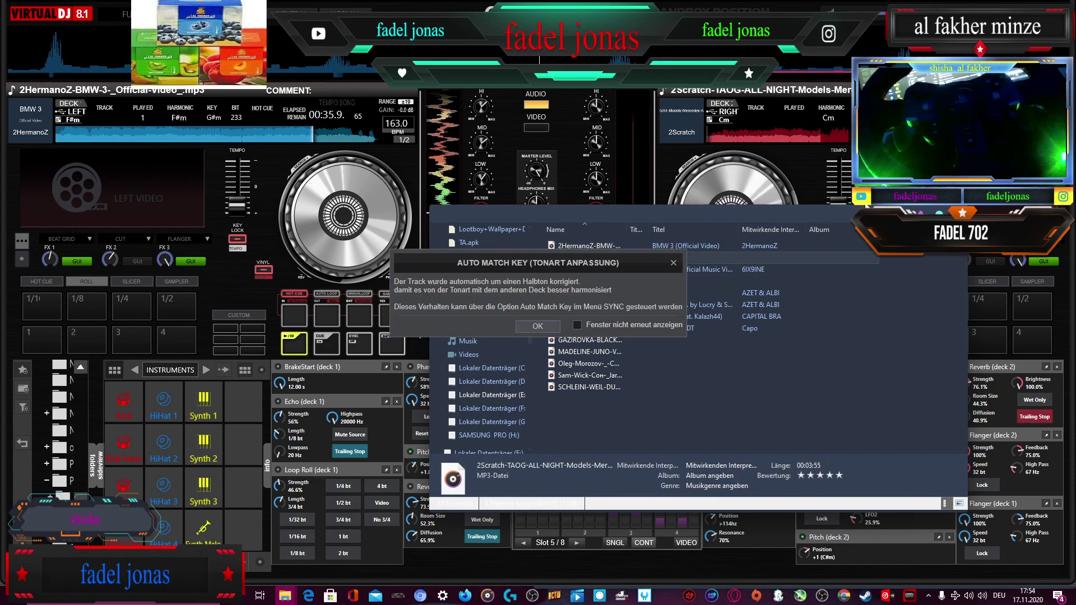
click(538, 327)
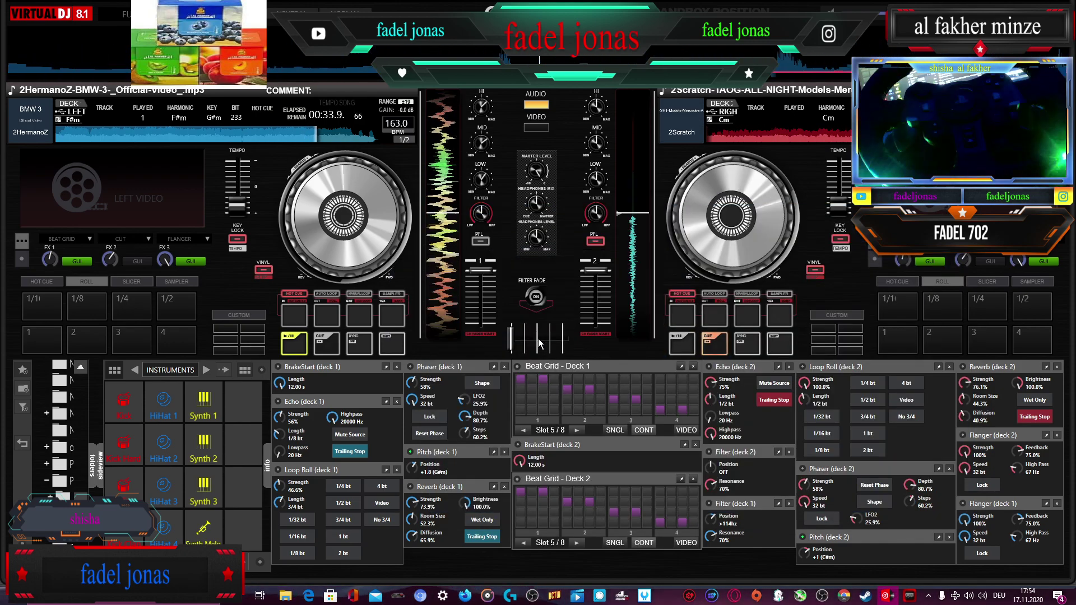
click(723, 346)
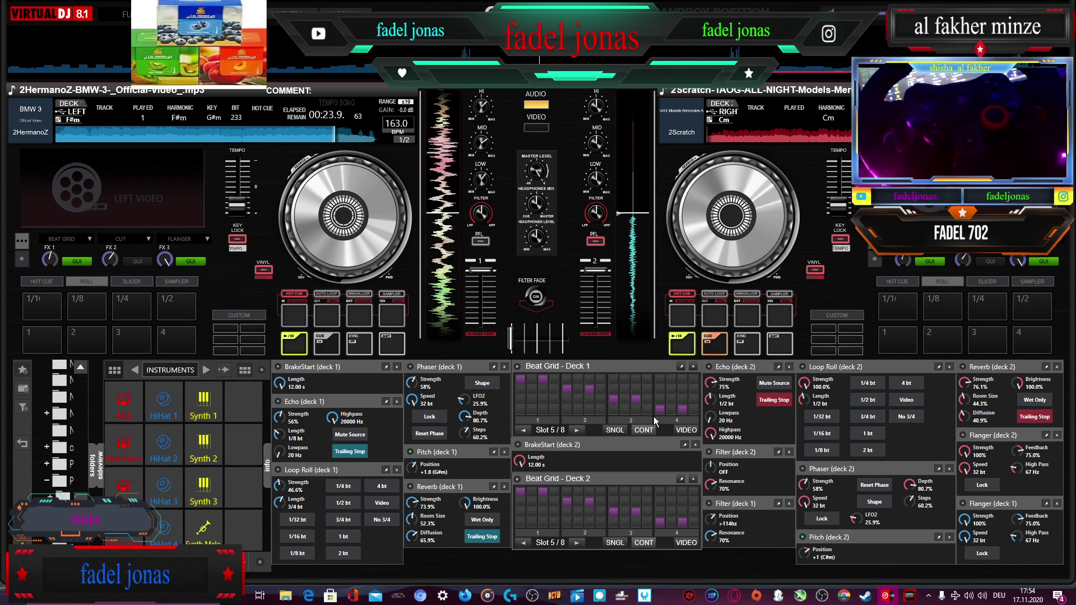
- Lower the second step of deck 1's Beat Grid pattern to the second row and test the effect by toggling it on and off
click(543, 392)
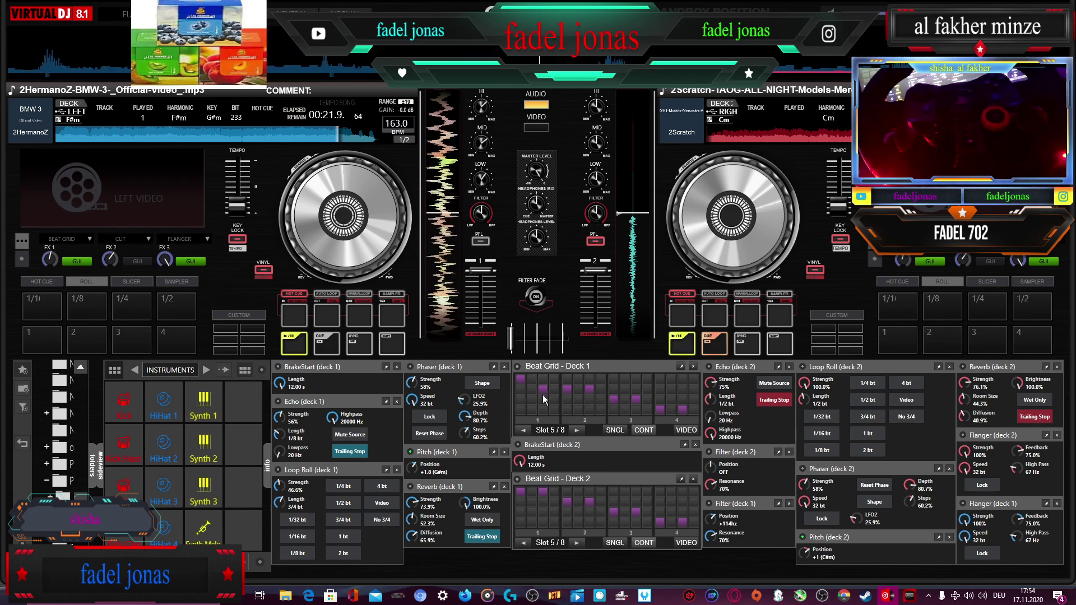
click(521, 392)
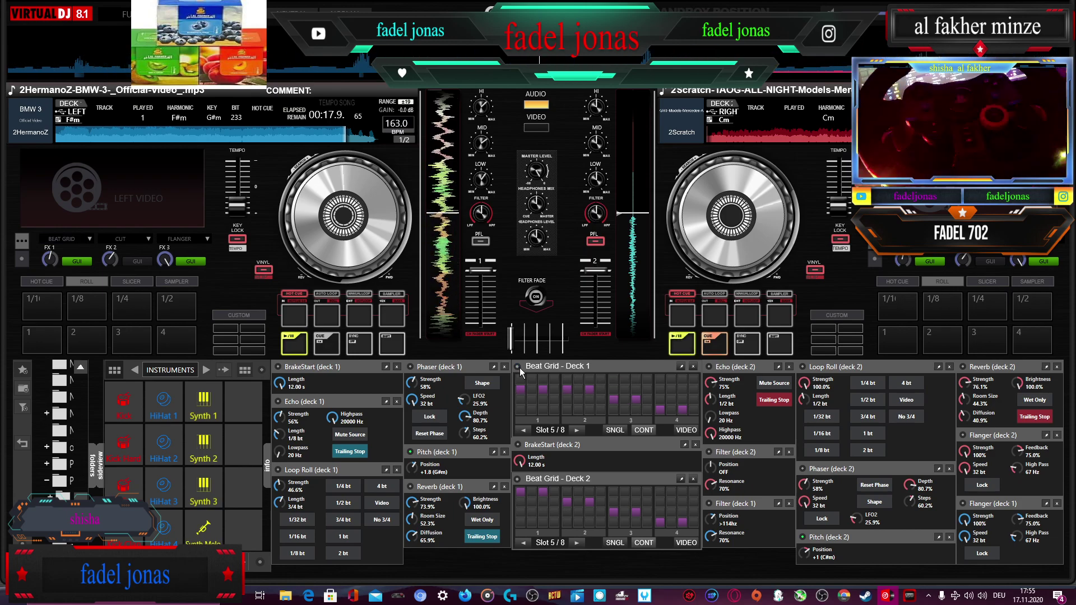
click(518, 367)
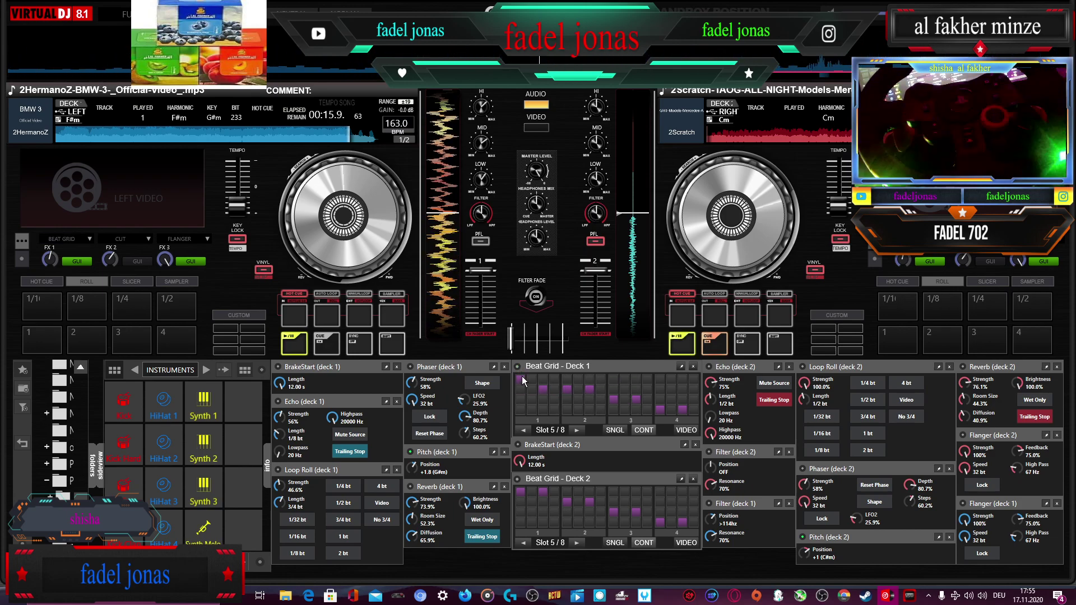
click(519, 367)
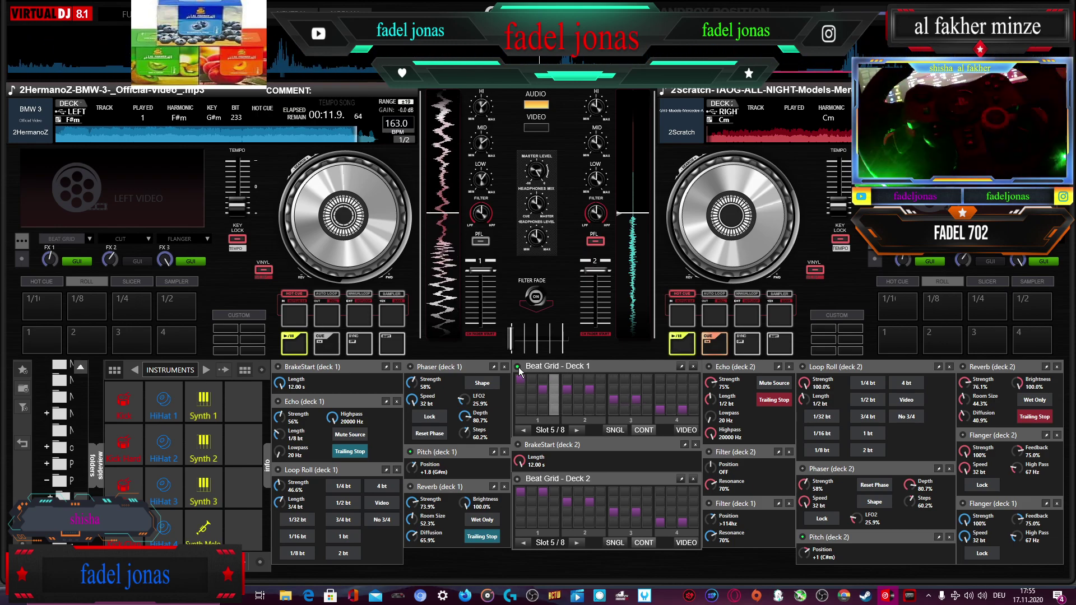
click(519, 368)
click(519, 368)
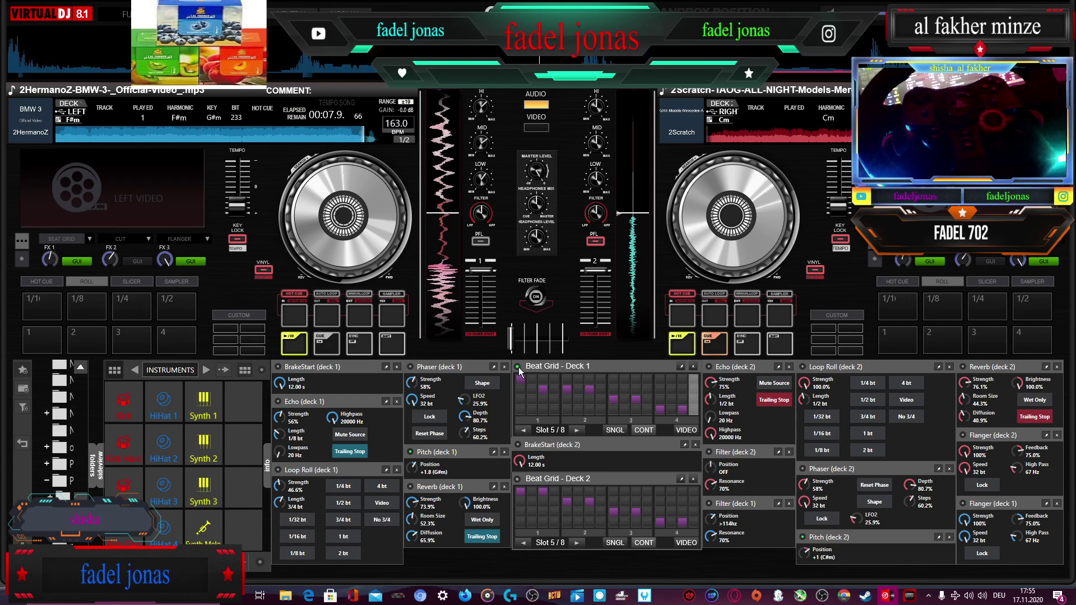
click(519, 368)
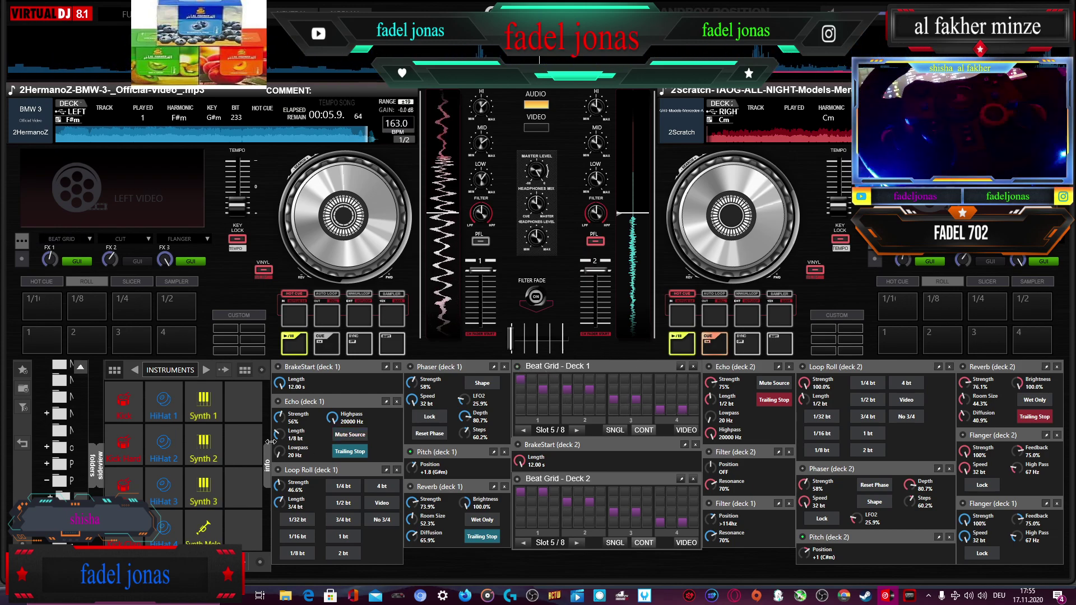
- Switch the sampler to the Audio FX bank, play the Air Horn sample and move the crossfader fully to the right deck
click(205, 370)
click(205, 370)
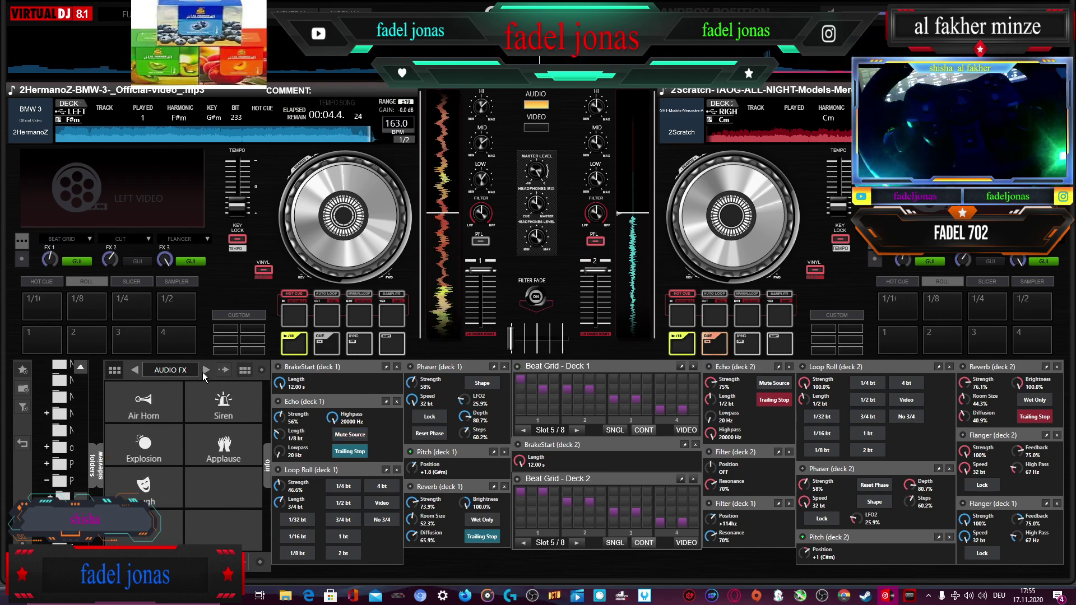
click(173, 409)
drag(526, 348, 566, 347)
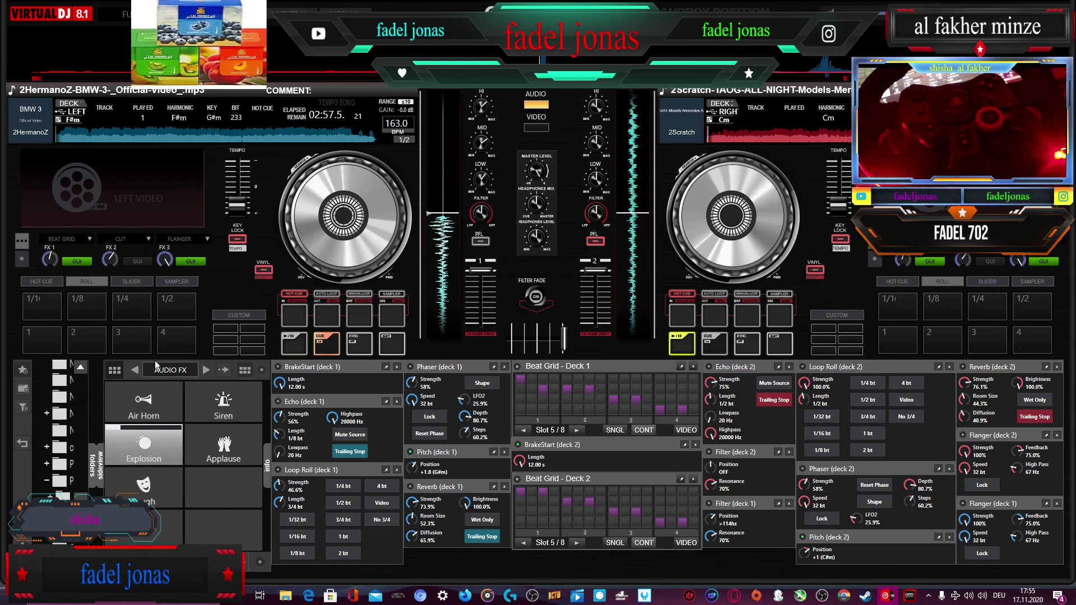
- Play the Kick Hard and Kick samples from the sampler's Instruments bank, and return to the Audio FX bank
click(135, 369)
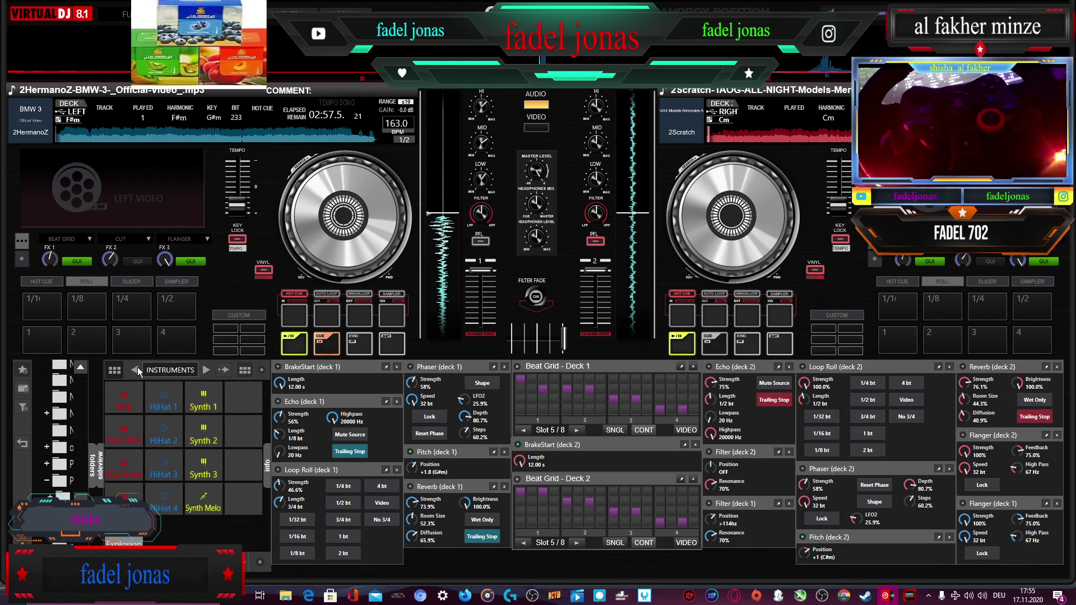
click(133, 435)
click(130, 406)
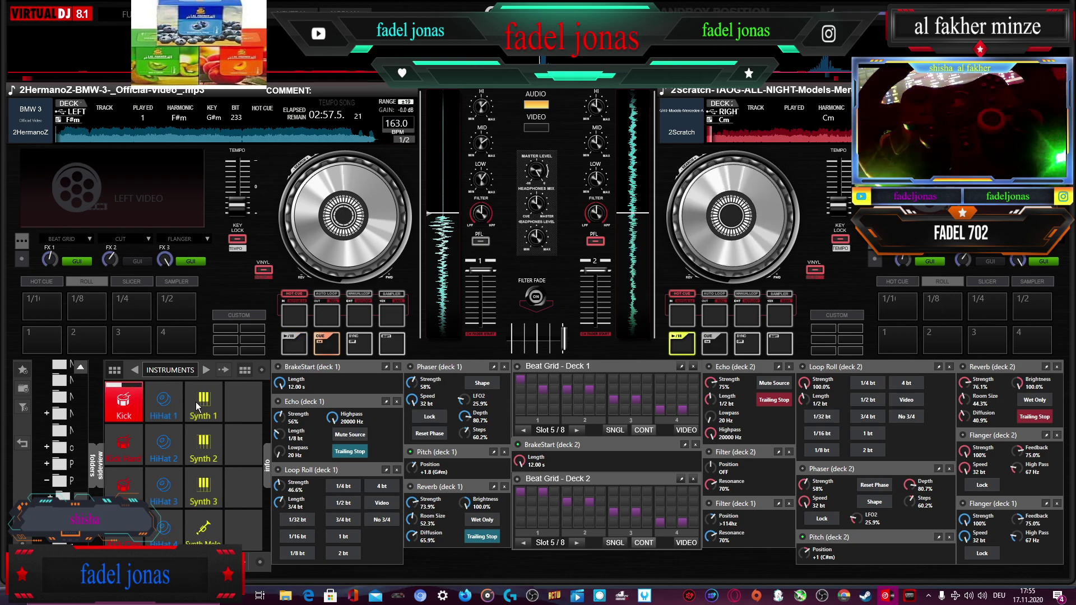
click(135, 370)
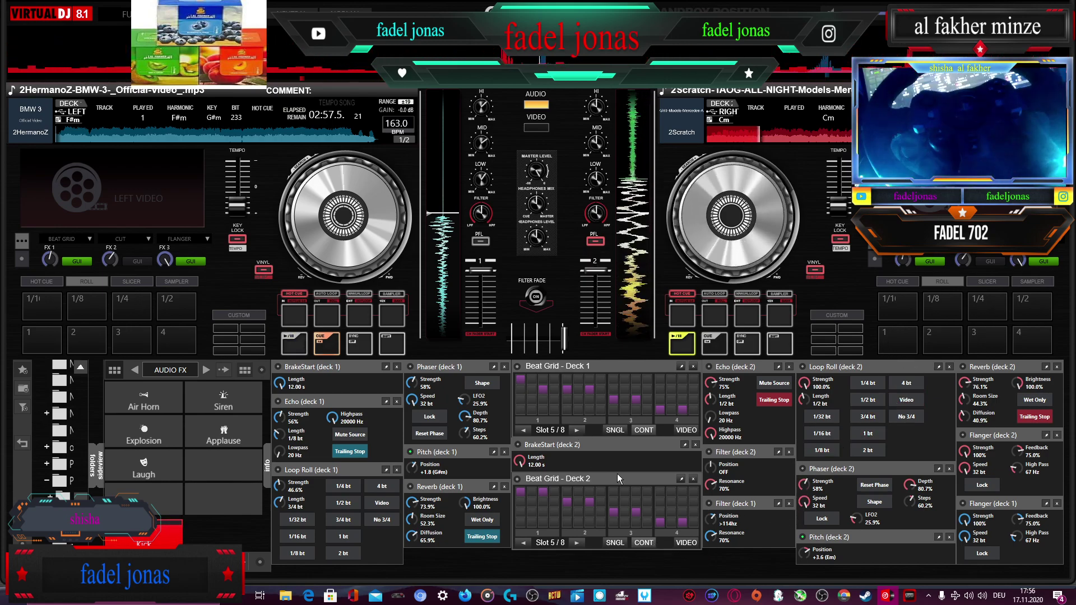
- Turn on deck 2's Beat Grid effect and try out changes to the beat 4 steps of its pattern
click(521, 479)
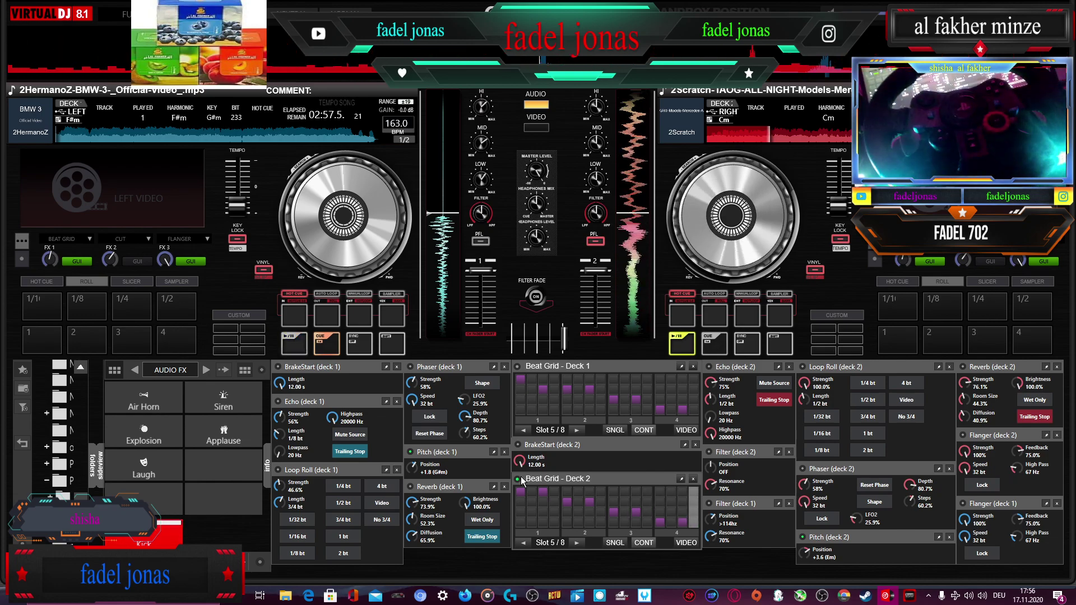
click(661, 513)
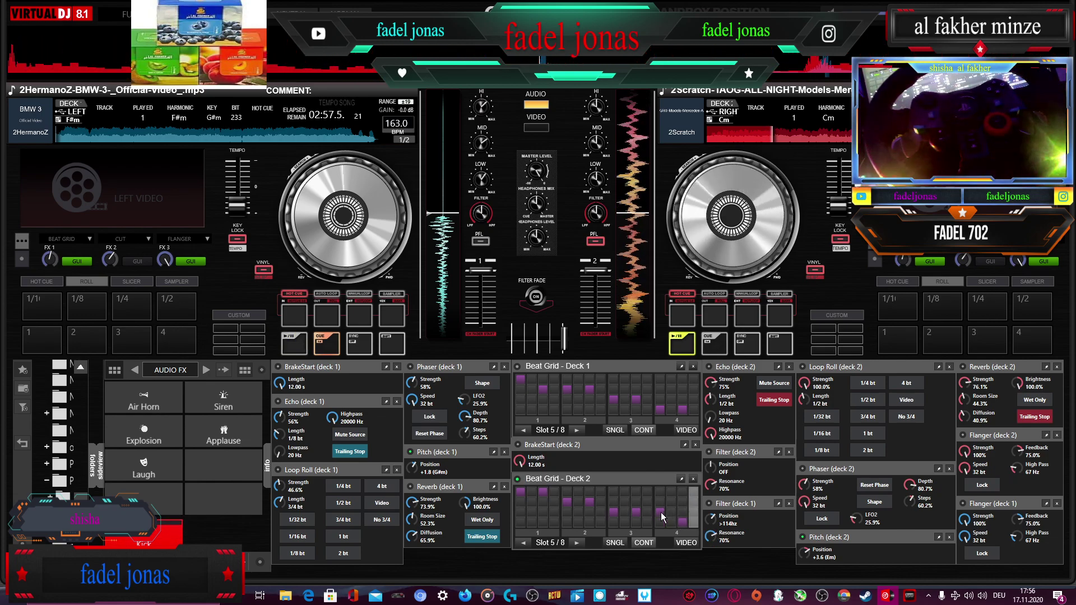
click(661, 521)
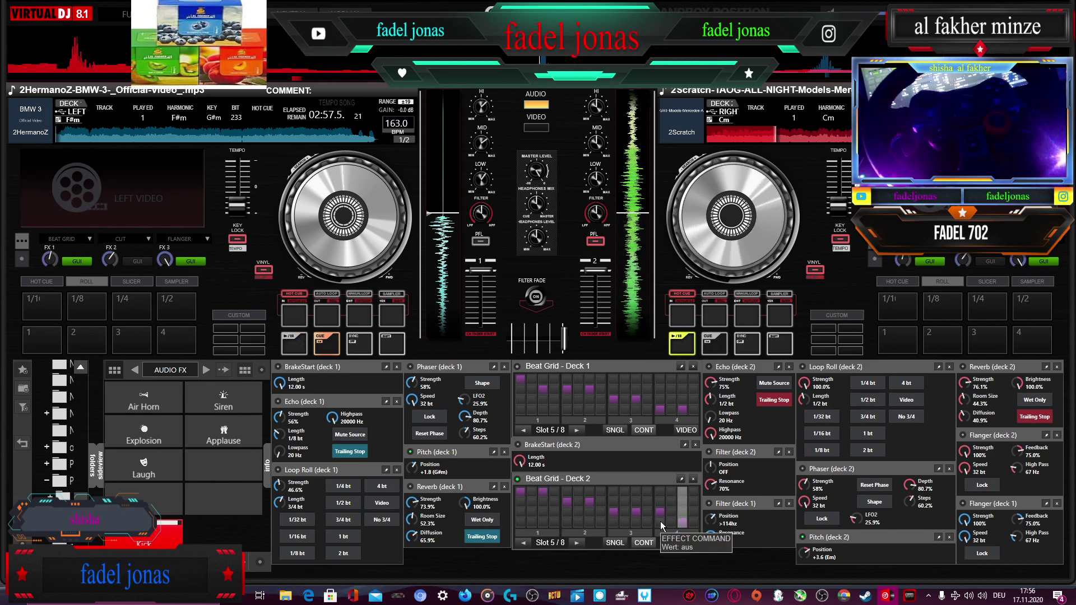
click(671, 521)
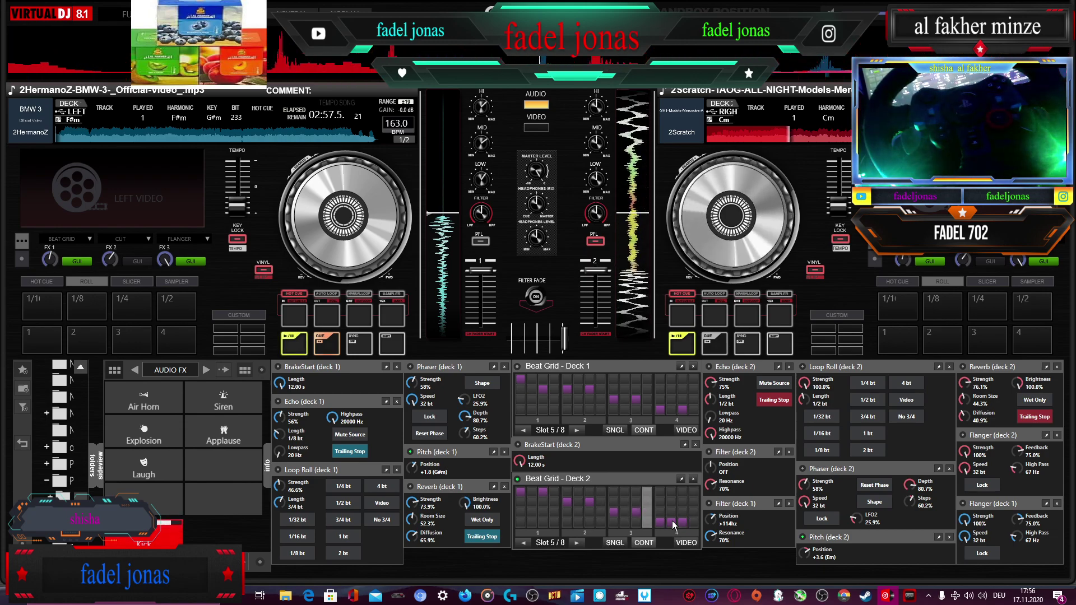
click(671, 520)
click(691, 522)
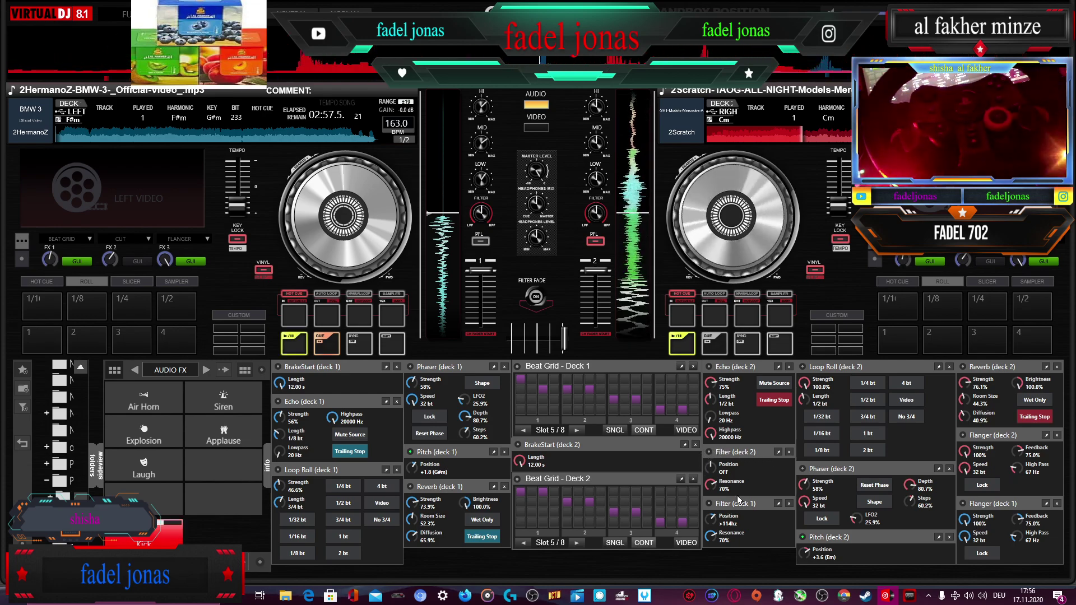
- Enable Reverb at 100% strength on deck 2 and trigger its 1/16, 1/2 and 1 beat loop rolls
click(876, 503)
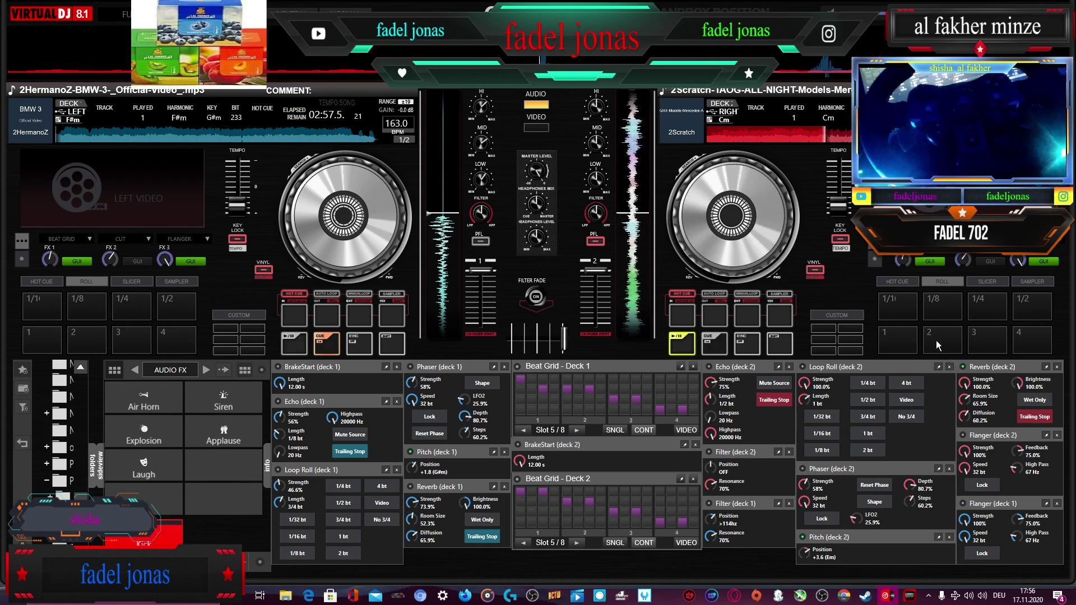
click(899, 305)
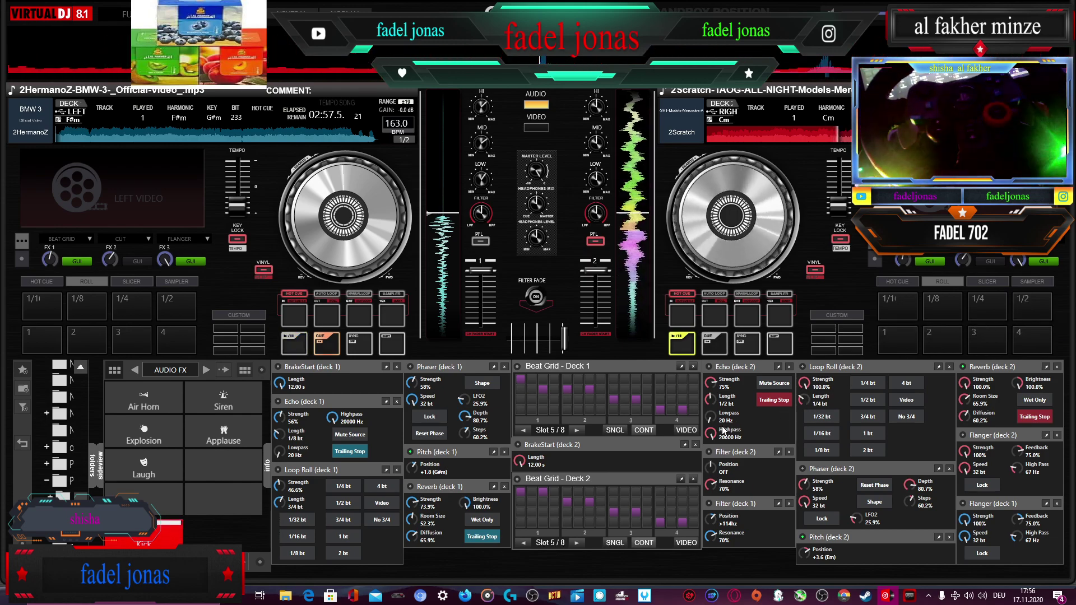
click(1036, 305)
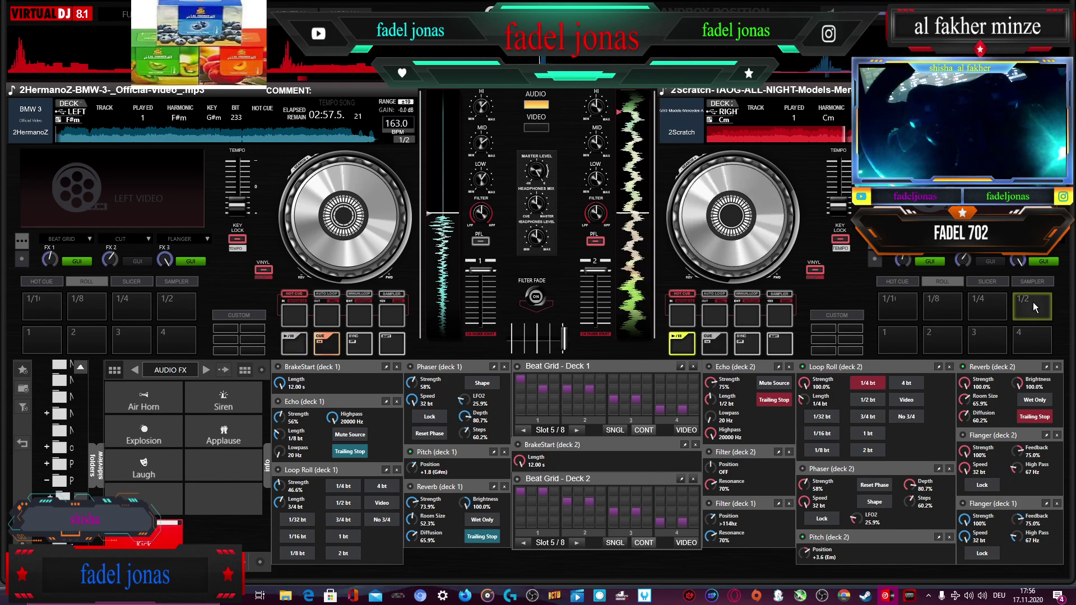
click(896, 332)
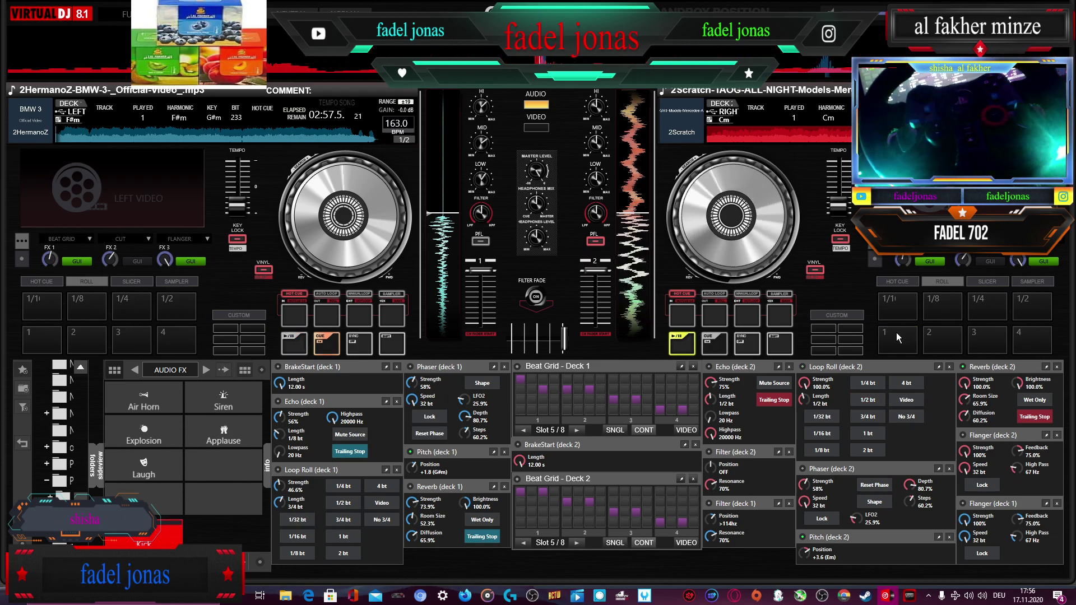
click(897, 332)
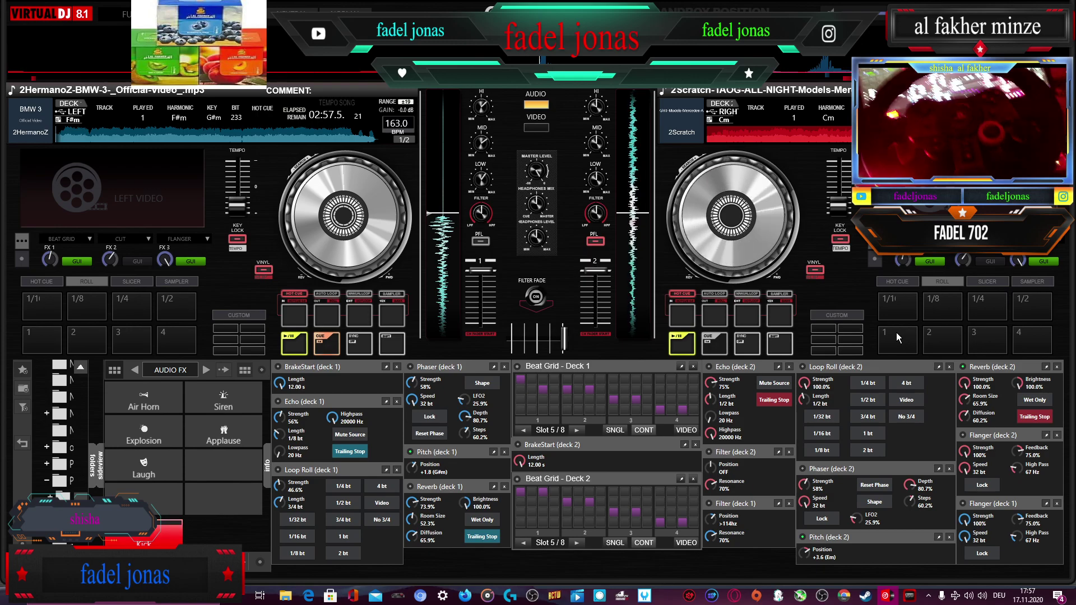
- Load Ariana-Grande-7-rings.mp3 from the music folder onto the left deck and set deck 1's Pitch effect to +1.8
mouse_move(286, 596)
click(381, 540)
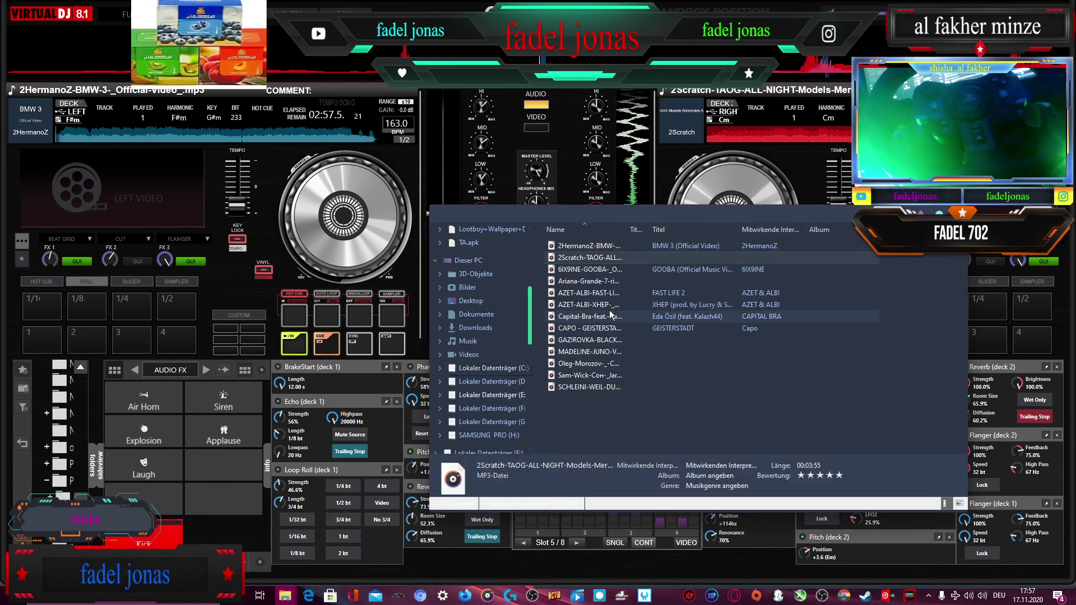
drag(622, 283, 169, 118)
click(428, 213)
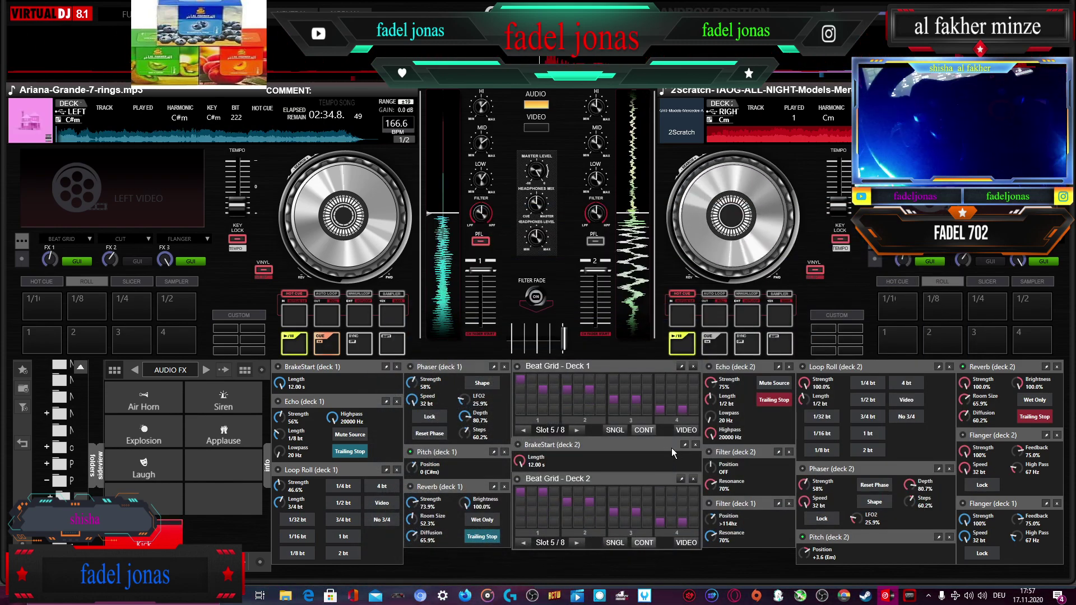
drag(415, 477, 425, 487)
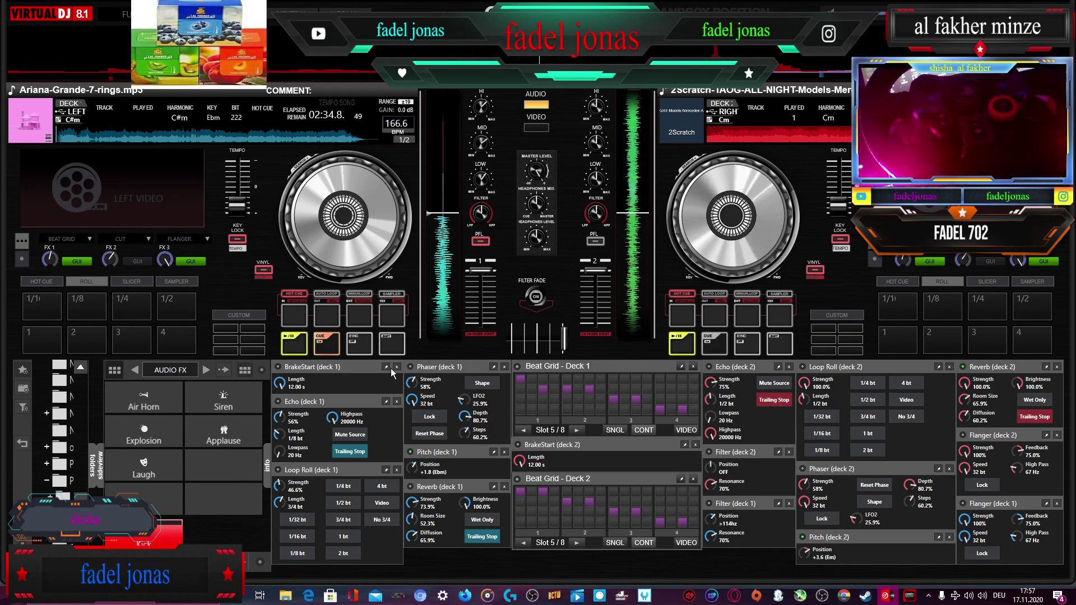
- Try out deck 2's Beat Grid effect and nudge its Pitch position
key(space)
key(space)
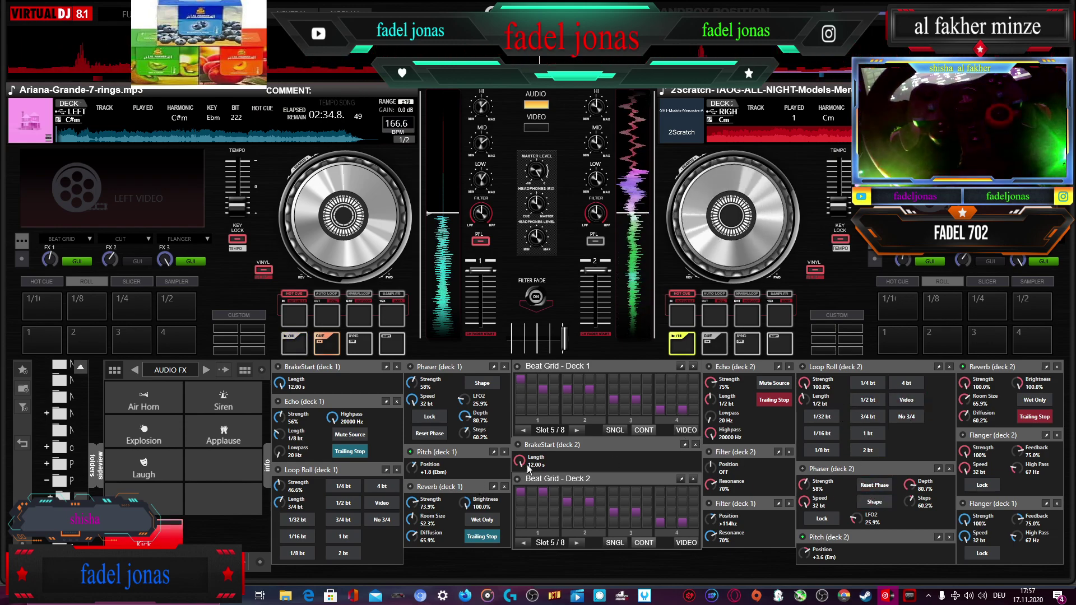
click(517, 480)
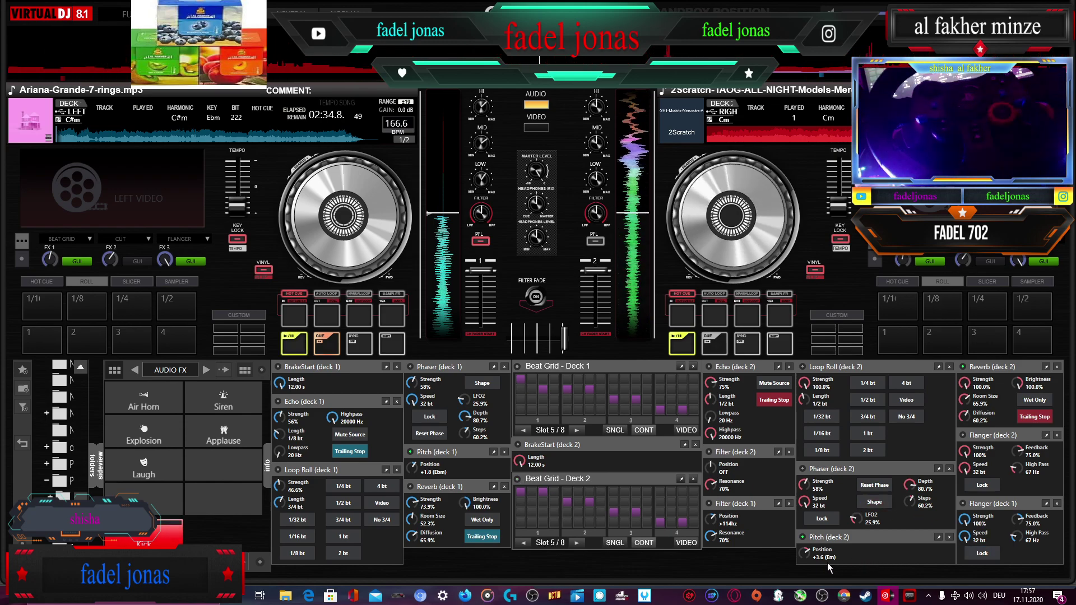
mouse_move(805, 552)
mouse_down()
mouse_move(785, 556)
mouse_move(804, 554)
mouse_up()
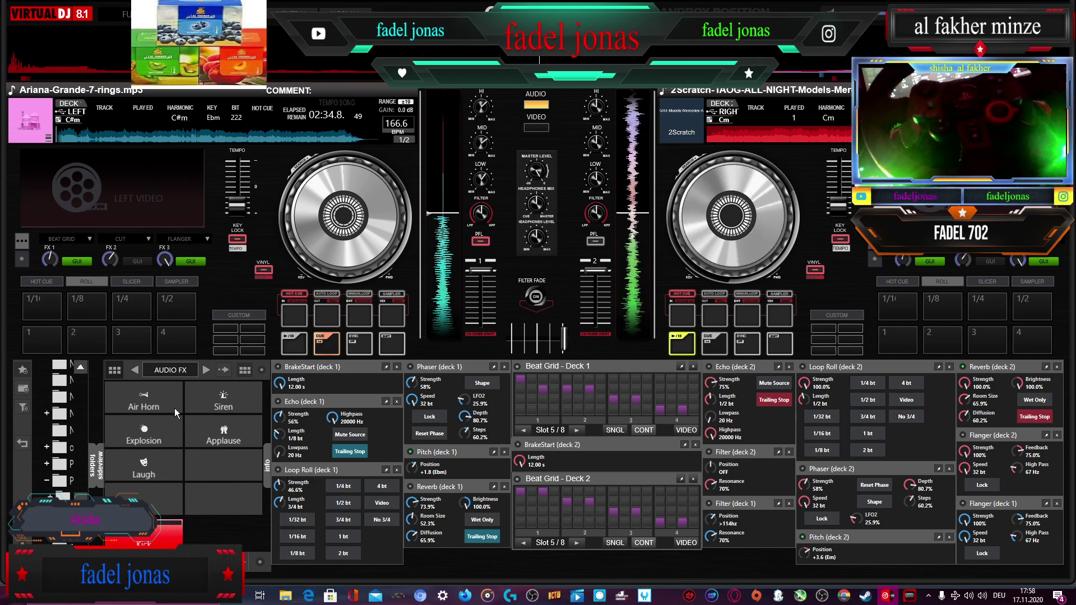
- Switch the sampler to the Instruments bank and play the Kick Hard, HiHat 1 and Kick samples over the track
click(206, 372)
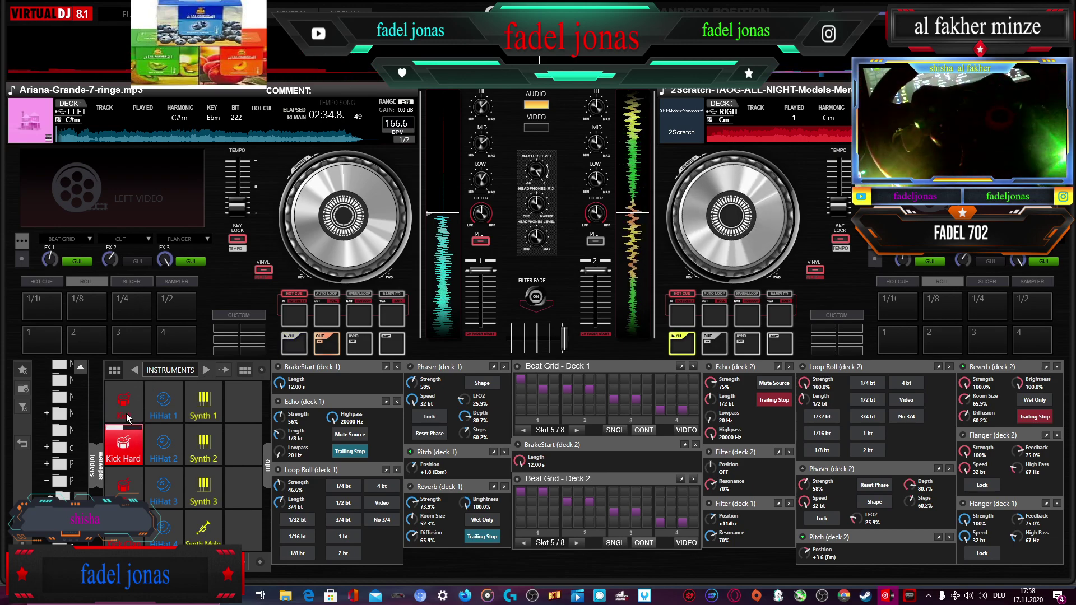
click(157, 415)
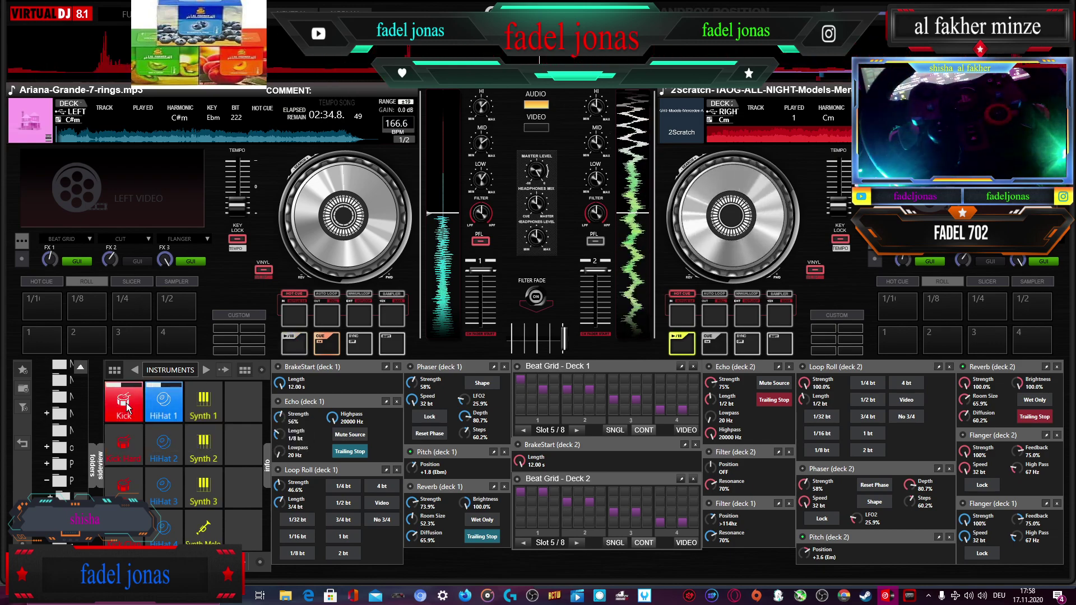
- Cycle the sampler banks to Audio FX, stop the running HiHat 1 sample and play the Air Horn sample
click(206, 370)
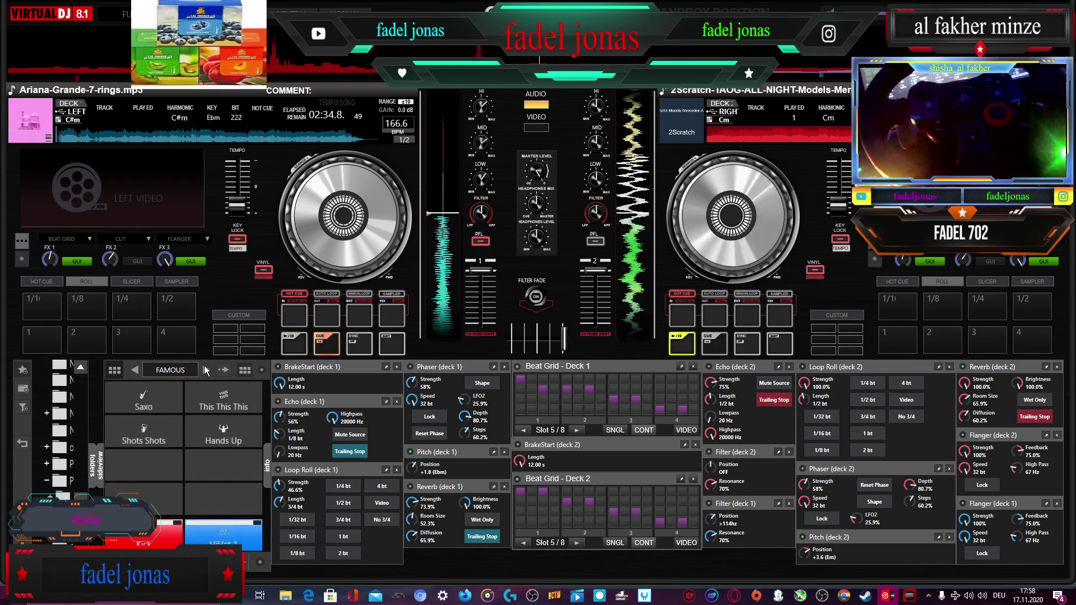
click(205, 370)
click(205, 369)
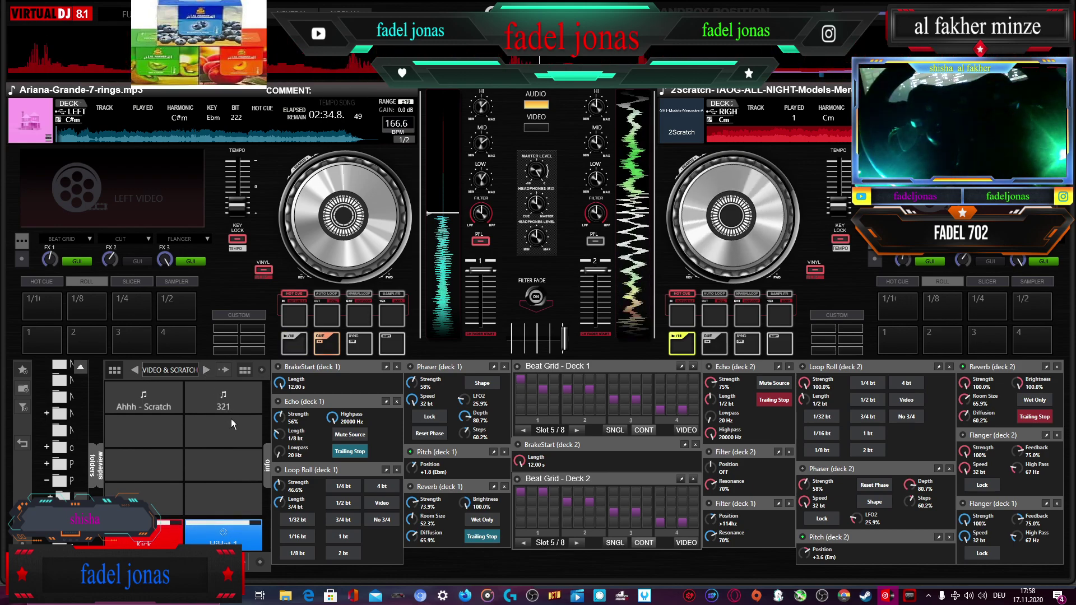
click(205, 370)
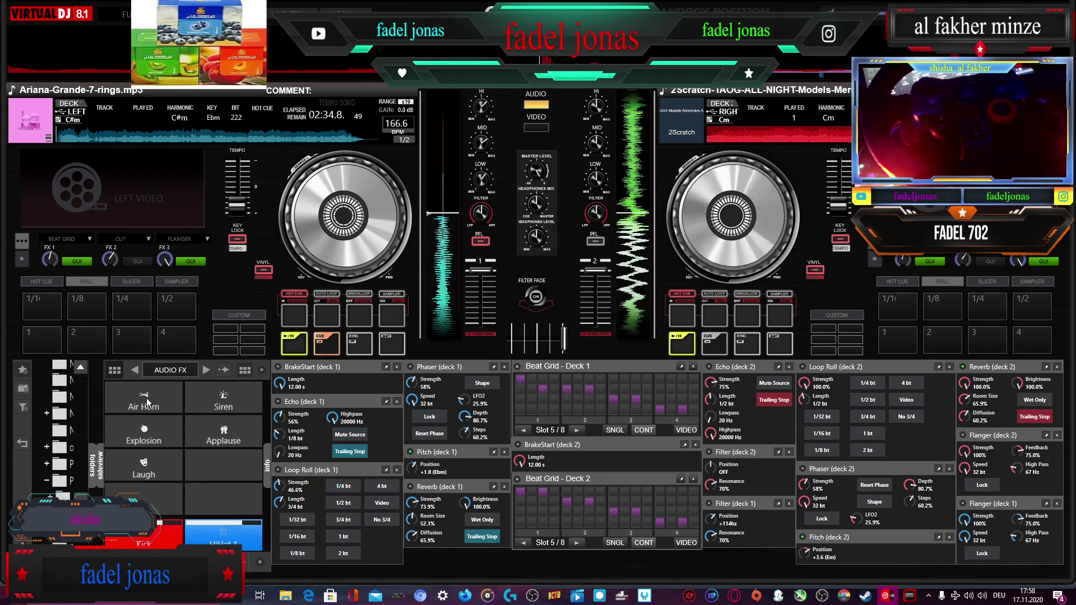
click(218, 539)
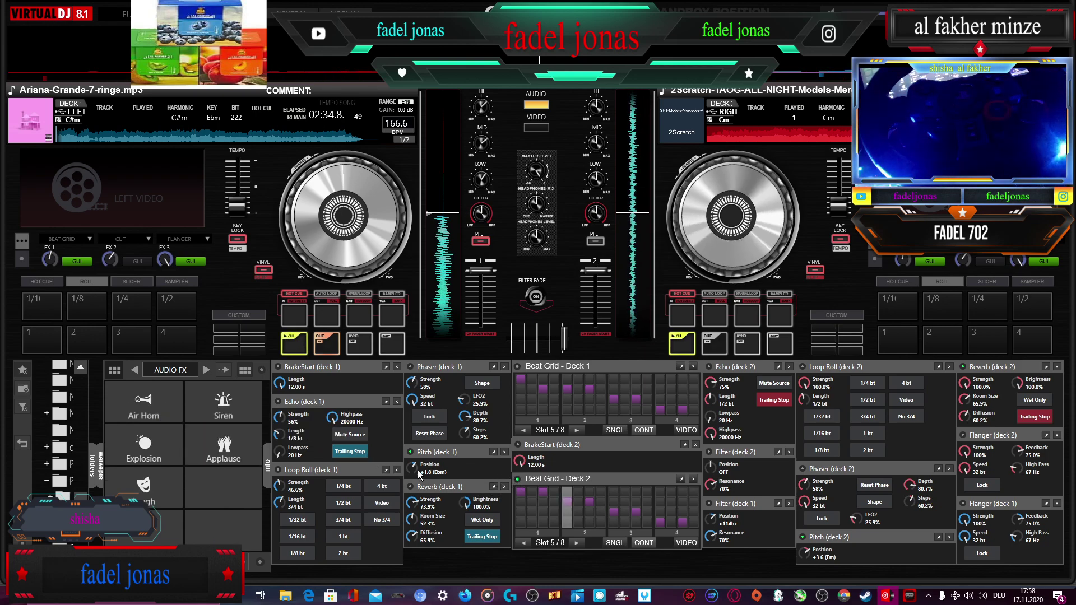
click(169, 393)
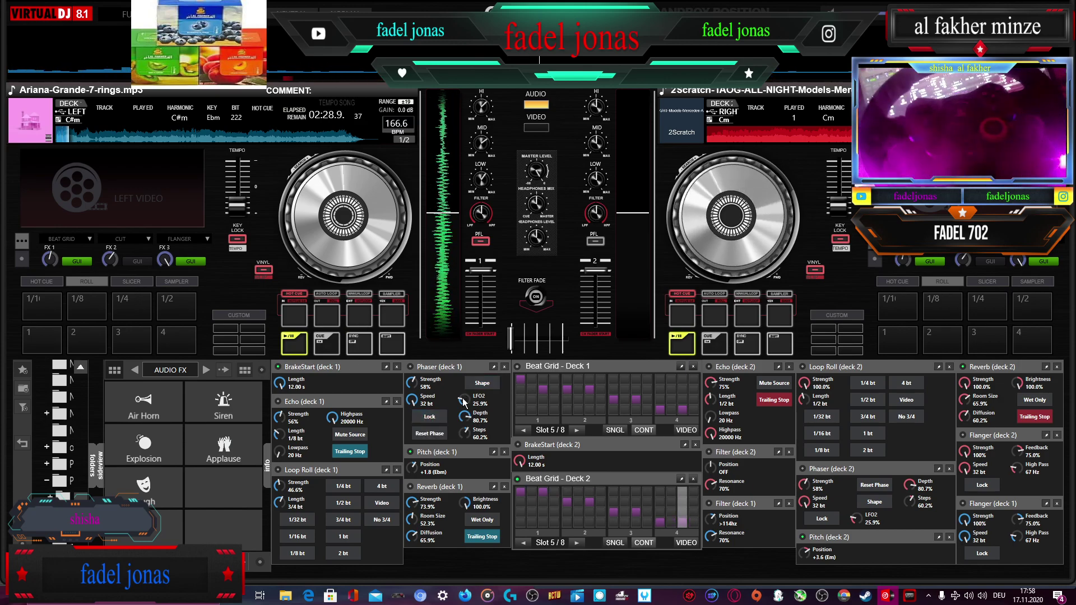
- Return the deck 2 track to its cue point and fill another top-row cell in beat 1 of deck 1's Beat Grid
click(724, 341)
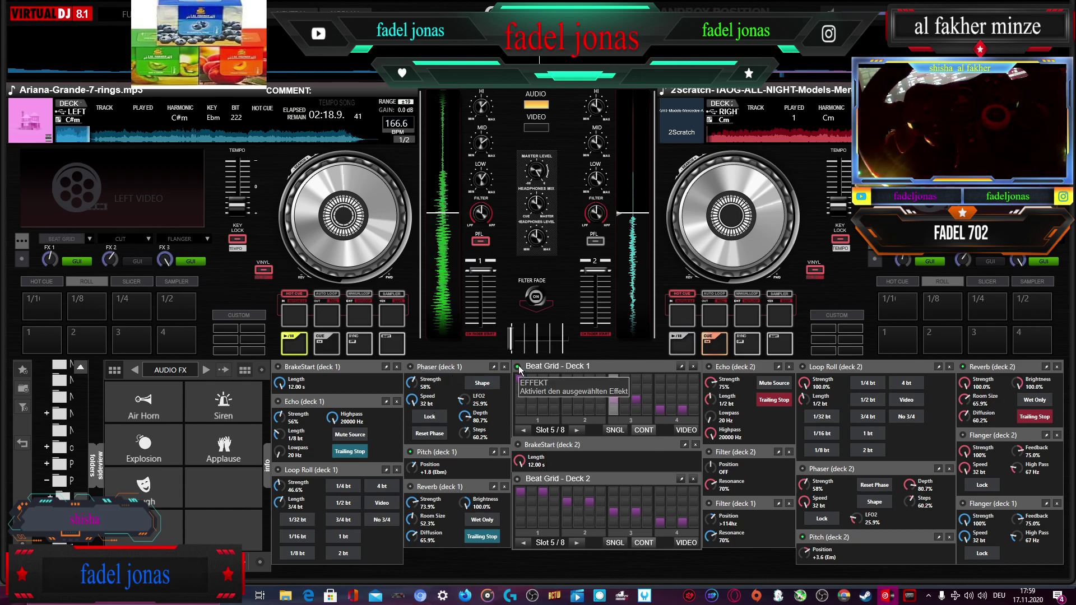
click(543, 380)
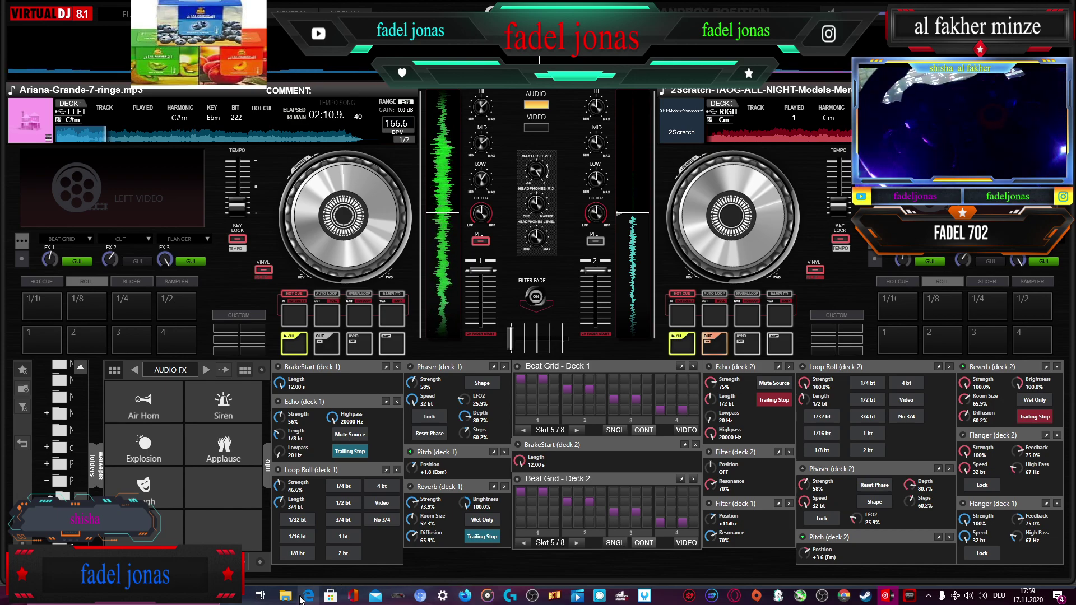
- Load the AZET-ALBI-XHEP track from the music folder onto the right deck and return to the mixer
mouse_move(284, 601)
click(264, 547)
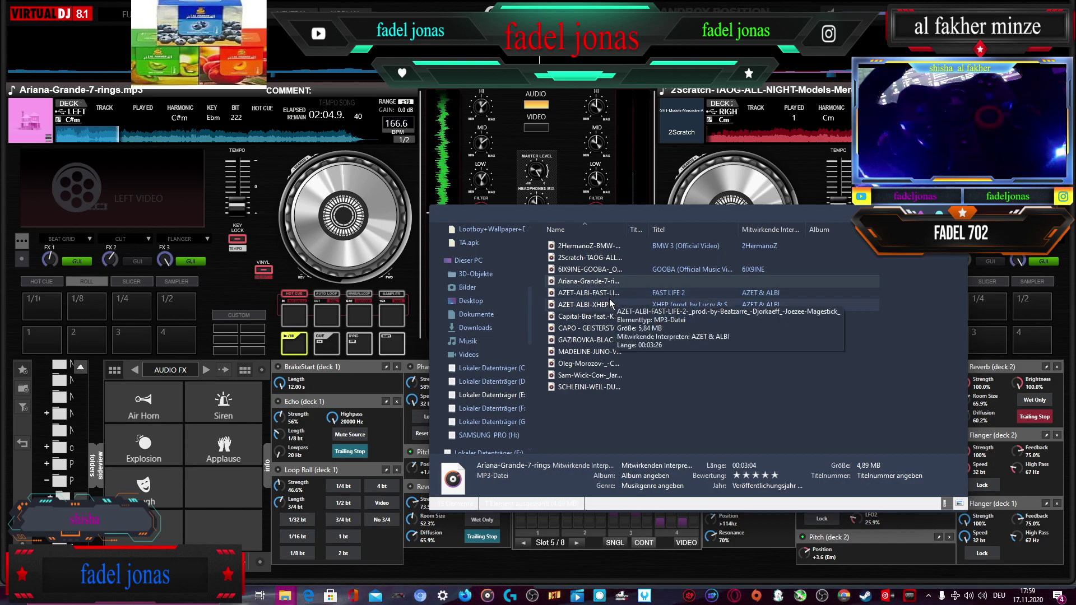
drag(612, 305, 729, 174)
click(537, 327)
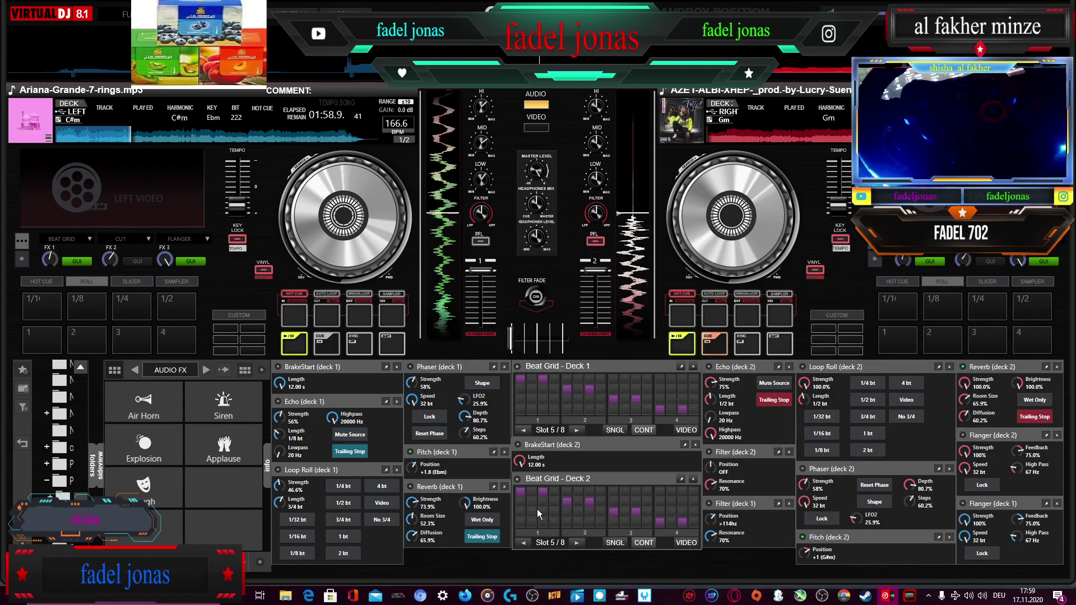
- Set deck 1's Pitch effect to +4.5 and switch its Beat Grid effect on and off over the track
scroll(415, 470, up, 3)
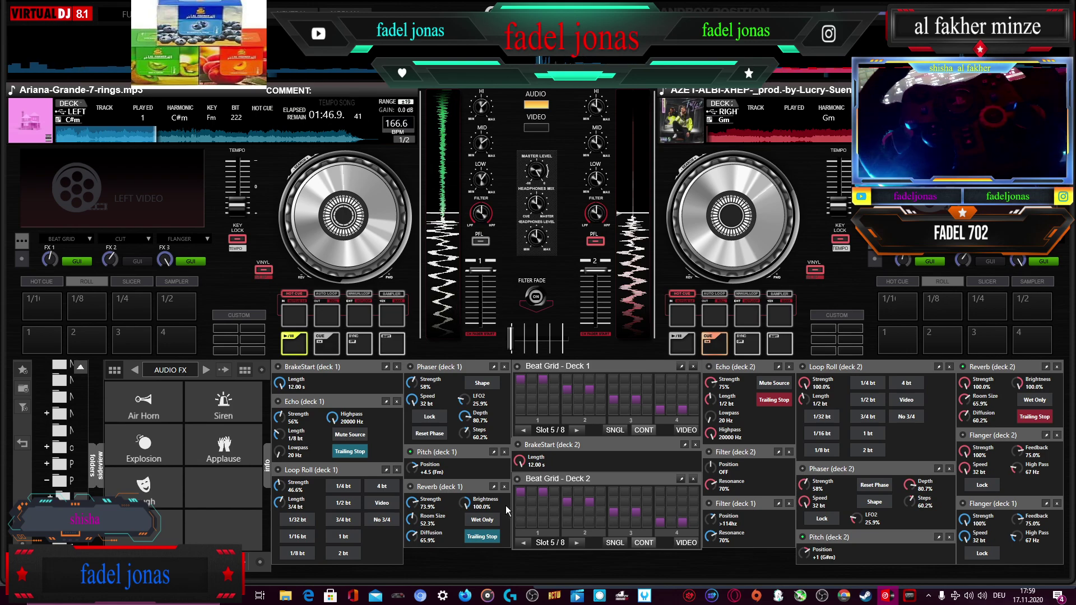
click(517, 366)
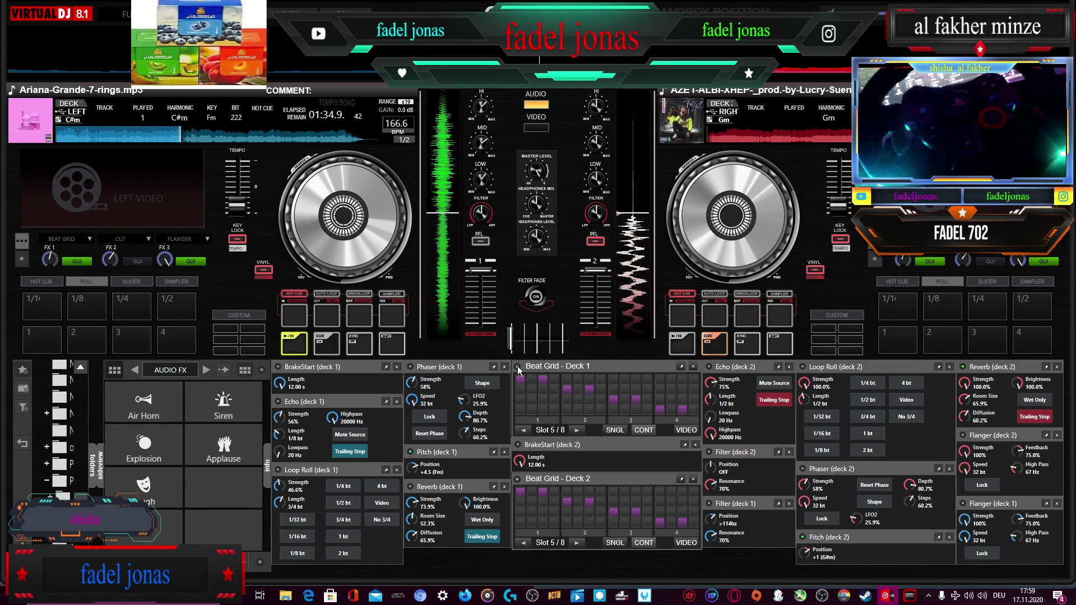
click(517, 366)
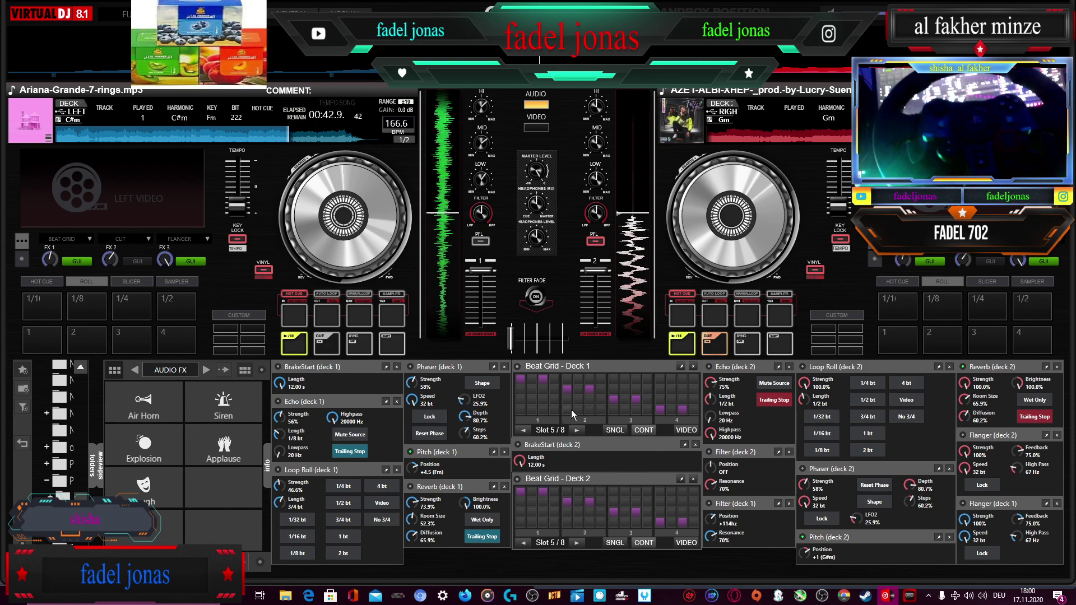
click(520, 366)
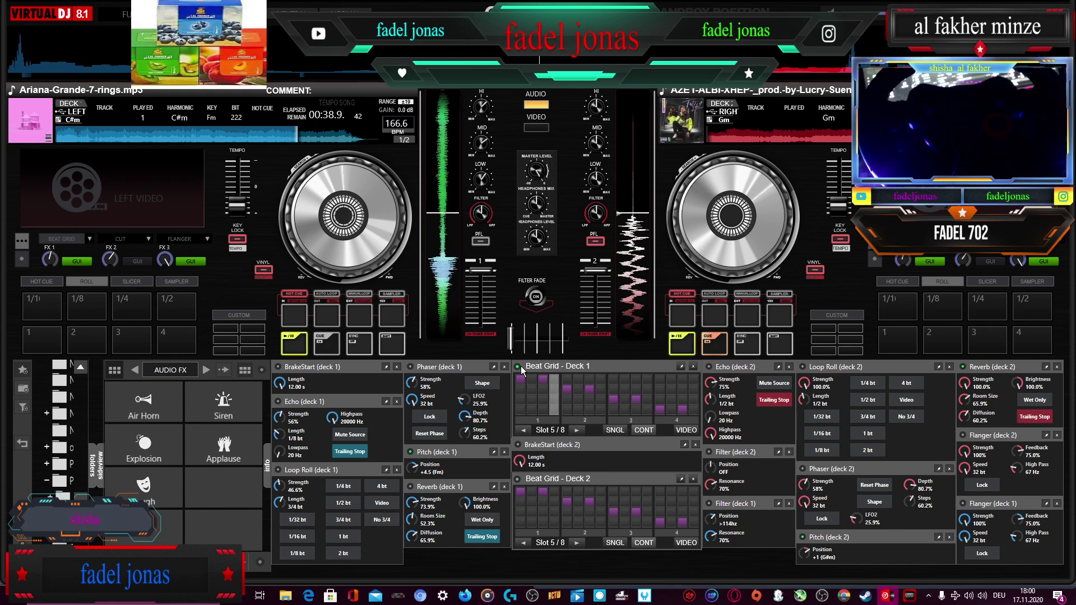
click(520, 366)
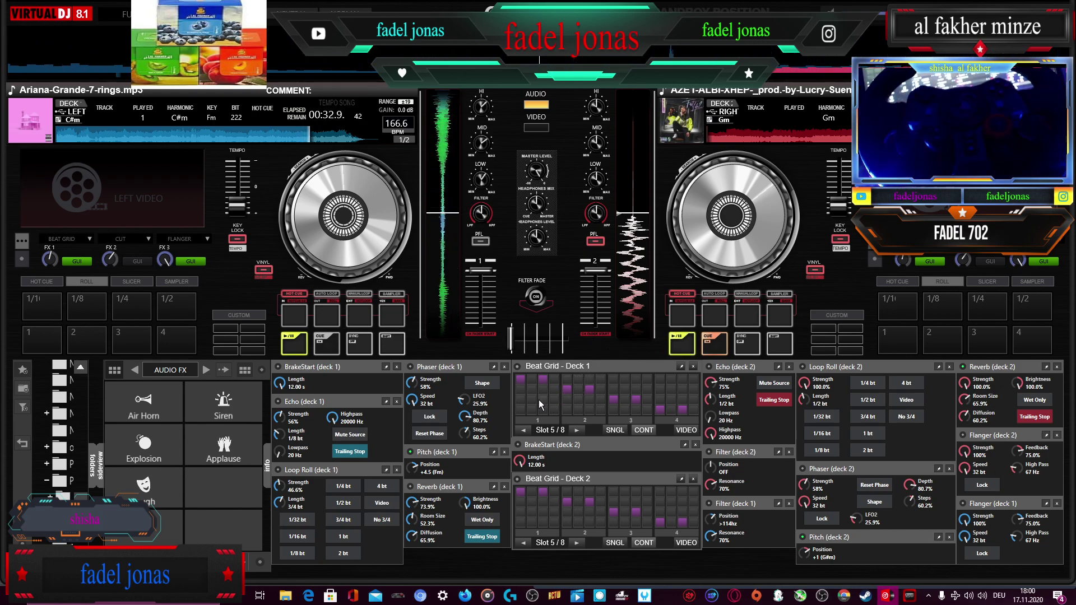
- Switch the sampler to the Instruments bank, play the Kick, Kick Hard and HiHat 1 samples, and return to the Audio FX bank
click(206, 370)
click(208, 372)
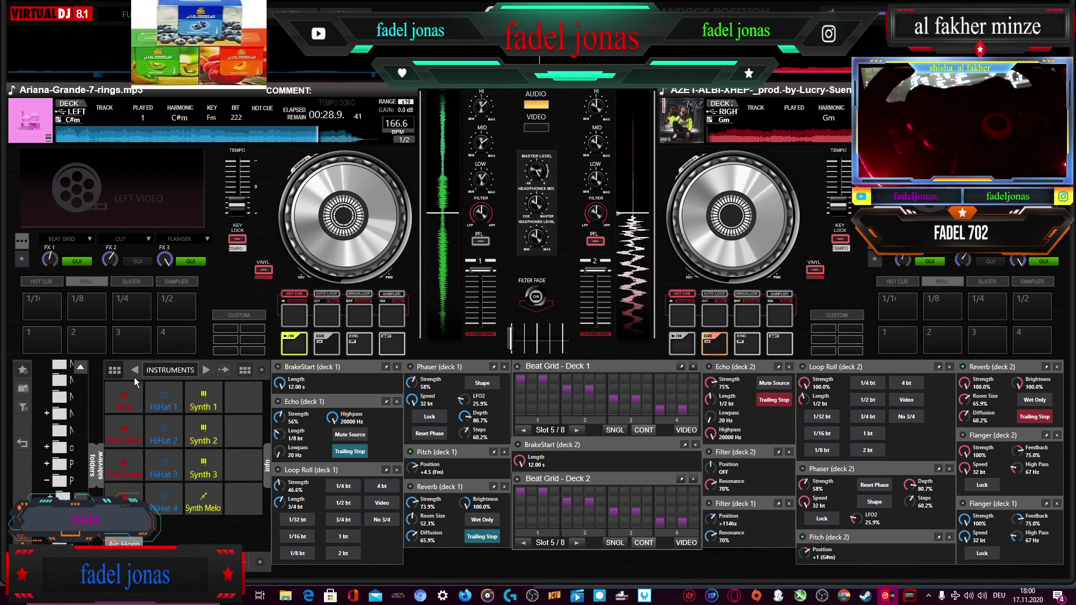
click(132, 399)
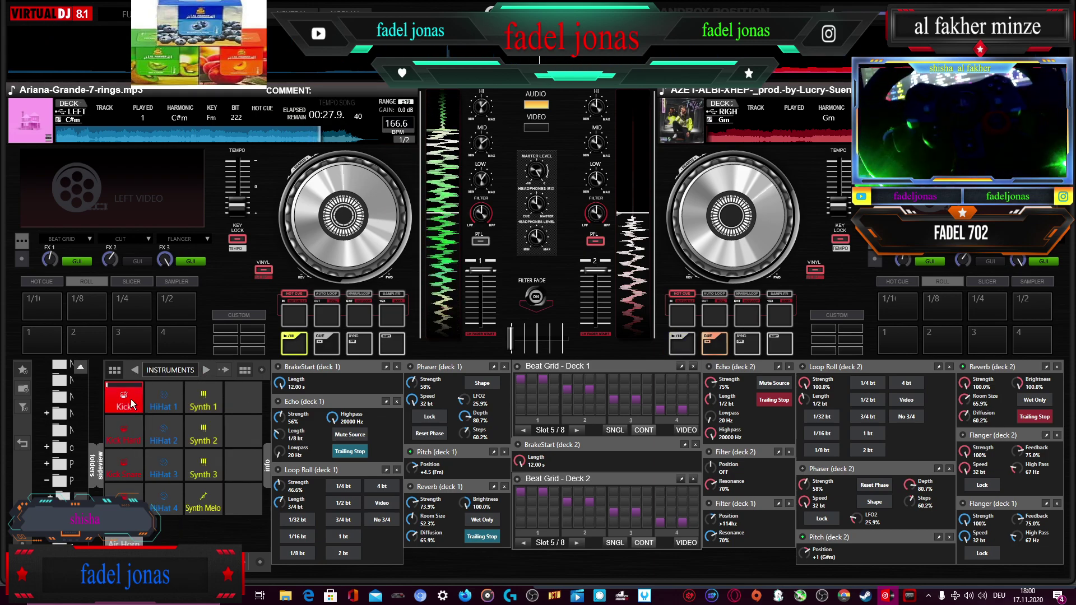
click(130, 432)
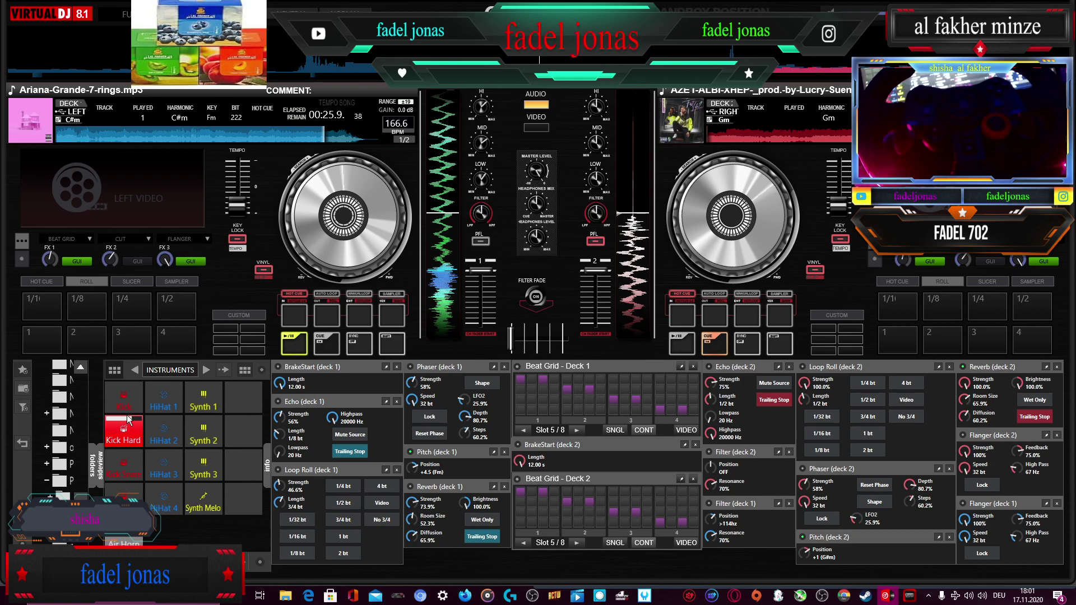
click(121, 446)
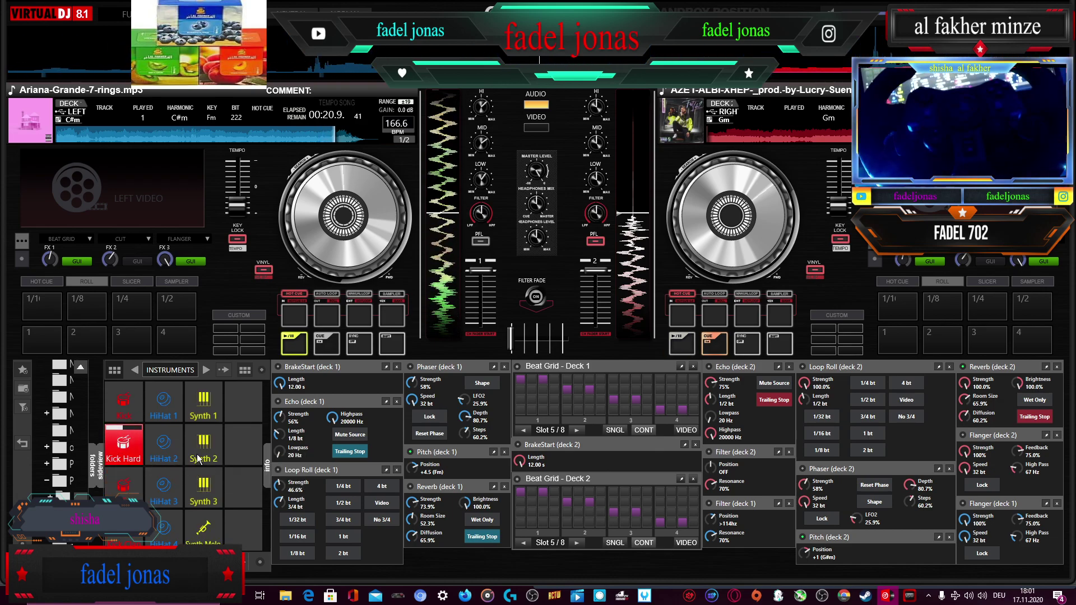
click(157, 415)
click(126, 401)
click(204, 370)
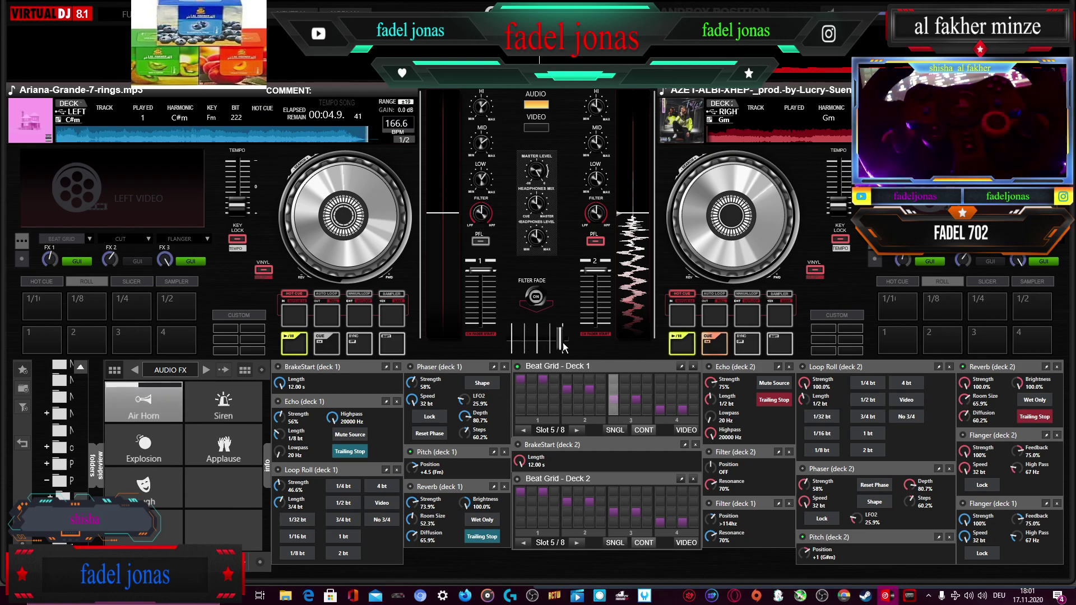
- Try out the BrakeStart and Beat Grid effects on deck 2
click(549, 445)
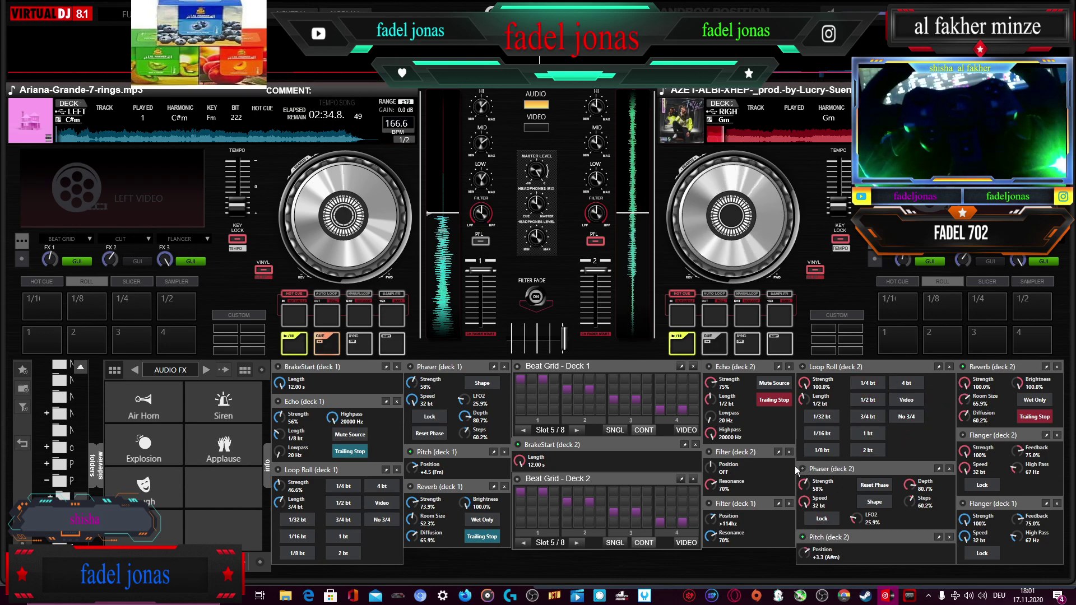
click(518, 480)
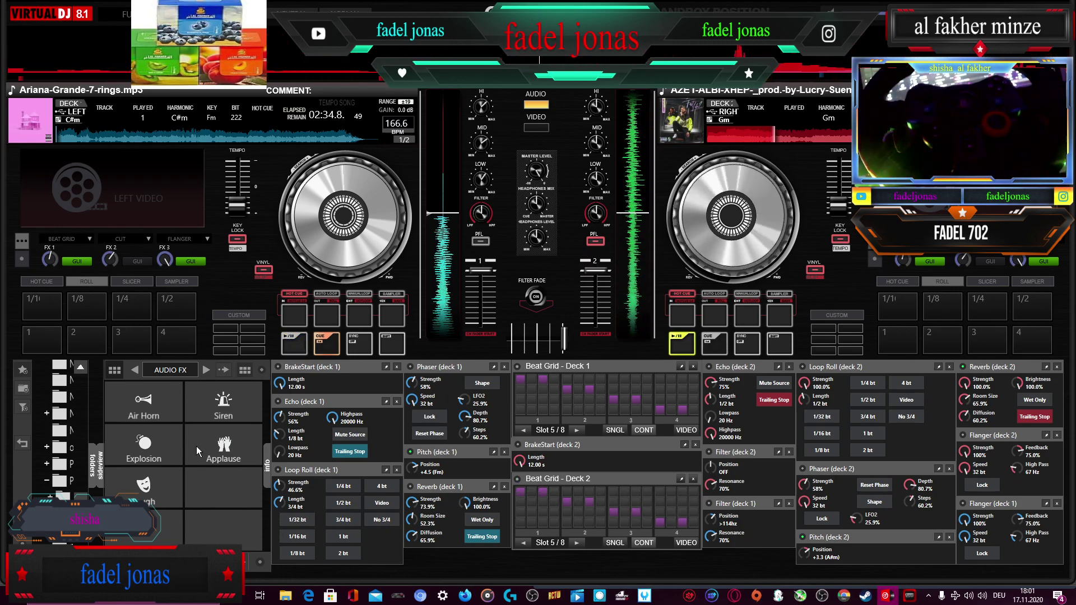
- Bring up the sampler's Instruments bank and play the Kick, HiHat 1 and Kick Hard samples over deck 2's track
click(206, 371)
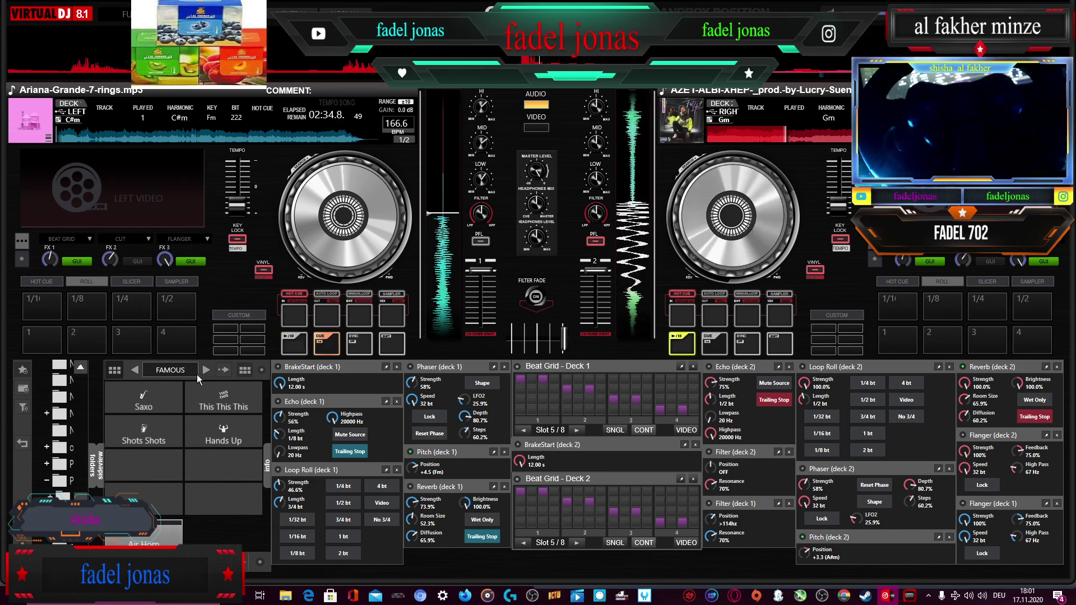
click(206, 372)
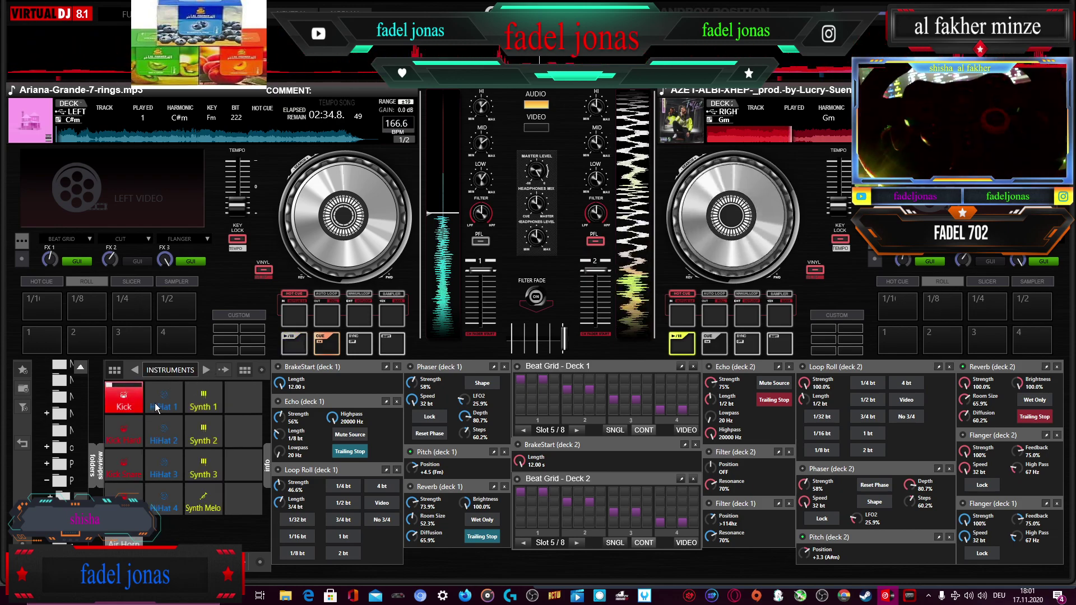
click(153, 402)
click(138, 422)
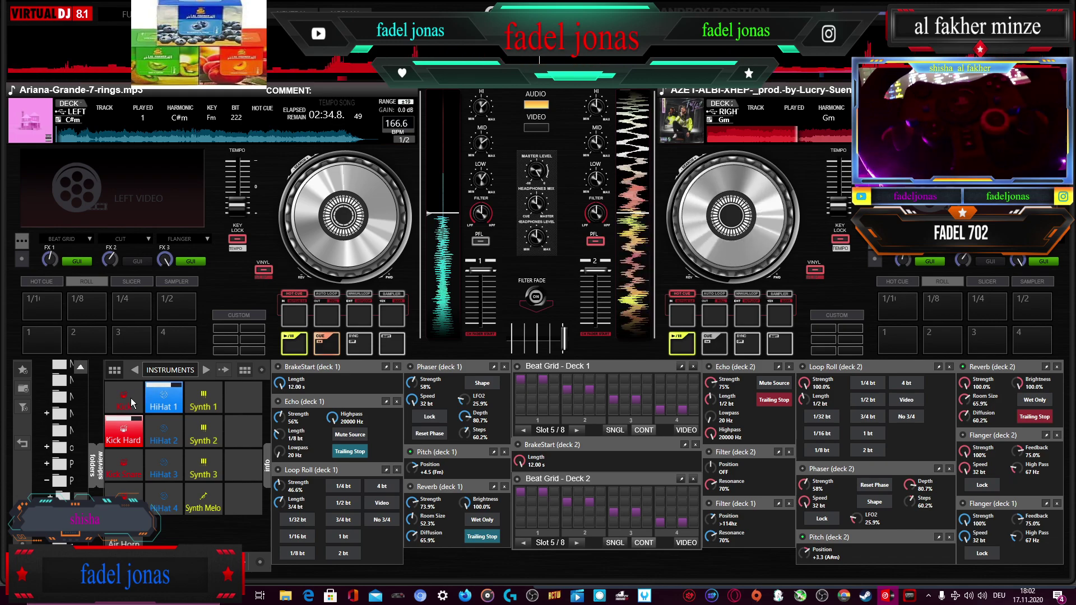
- Go back to the sampler's Audio FX bank and play the Applause and Air Horn samples
click(139, 370)
click(141, 369)
click(227, 433)
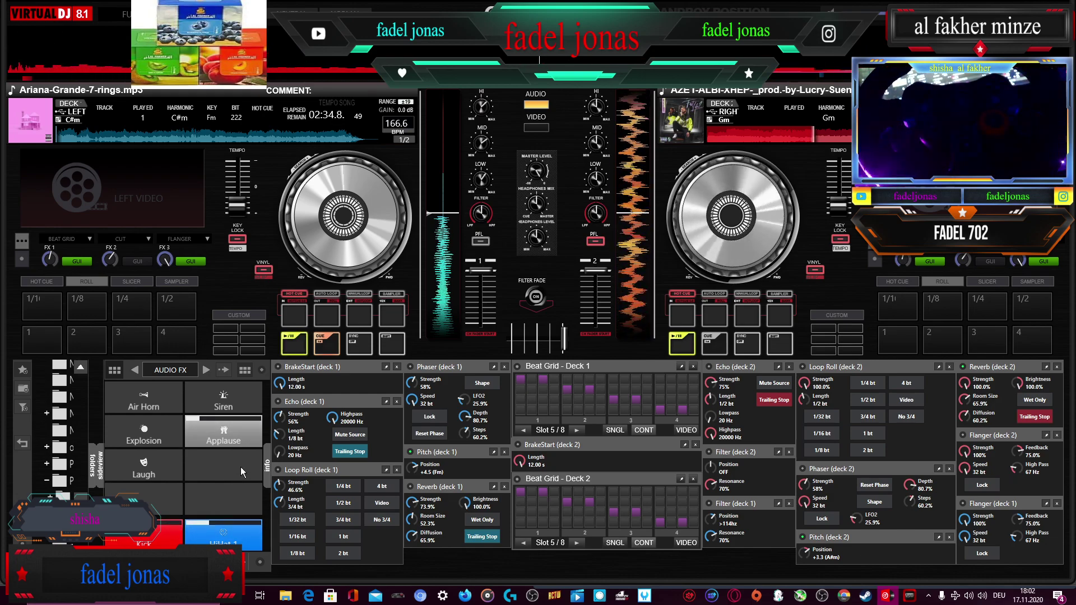
click(158, 398)
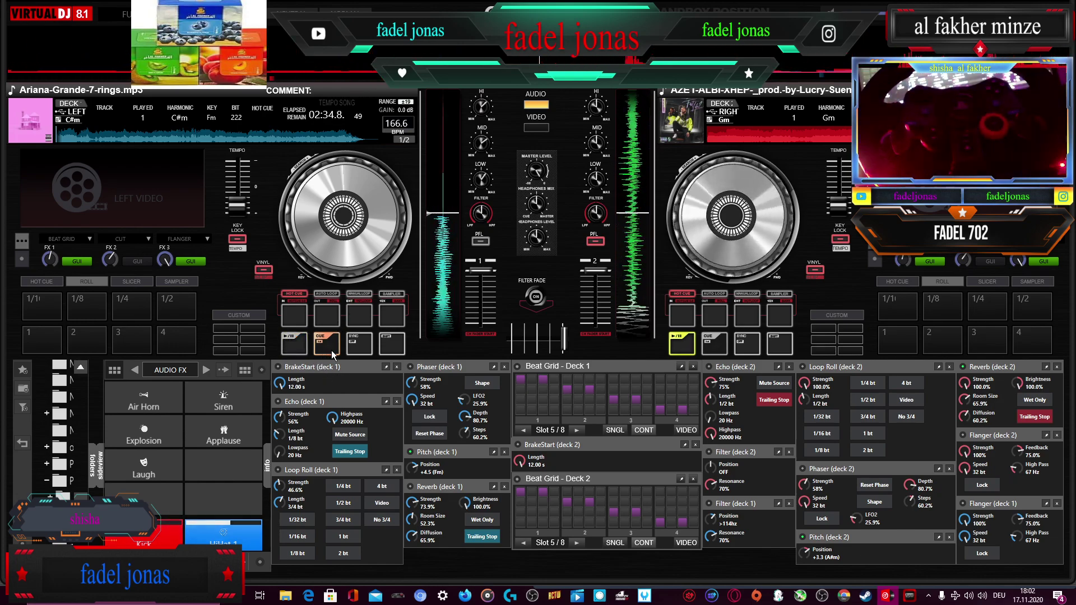
- Load the Capital-Bra-feat.-Kalazh44-Eda-Özil track from the music folder onto the left deck and return to the mixer
mouse_move(290, 601)
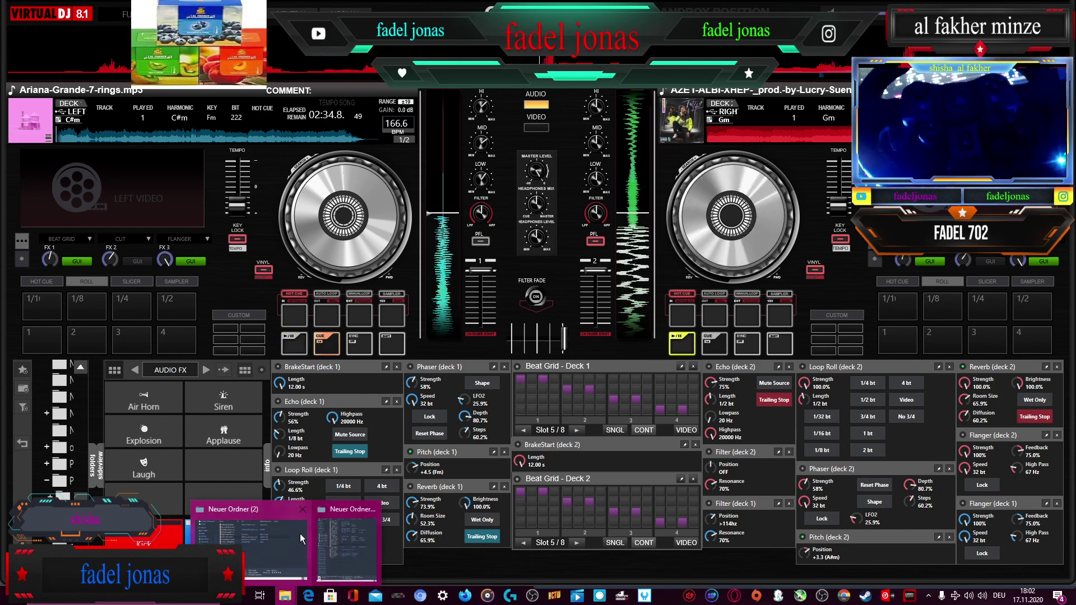
click(236, 538)
drag(561, 317, 363, 223)
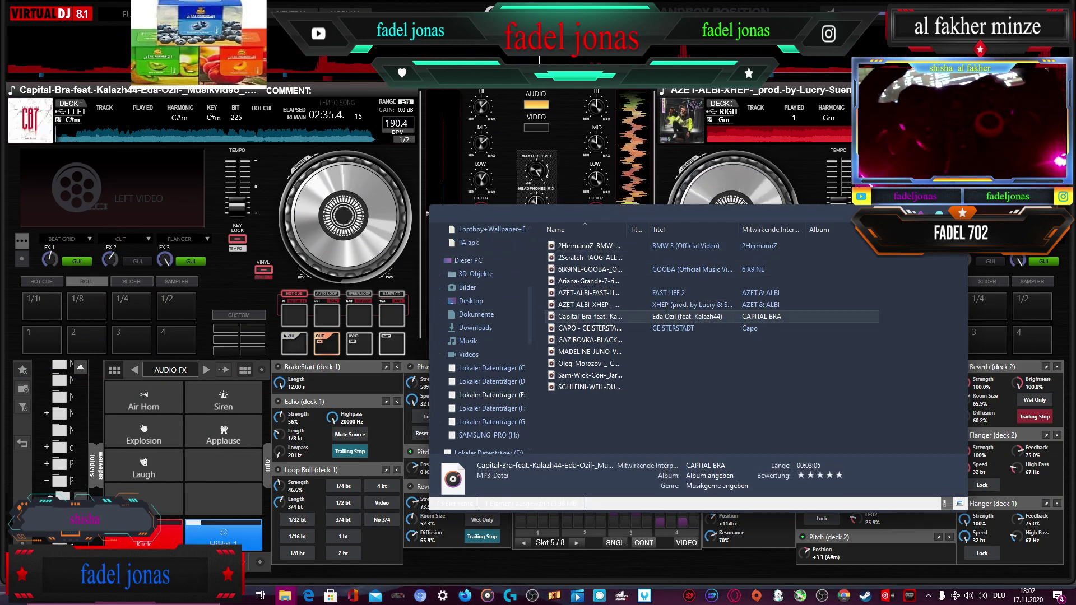
click(322, 370)
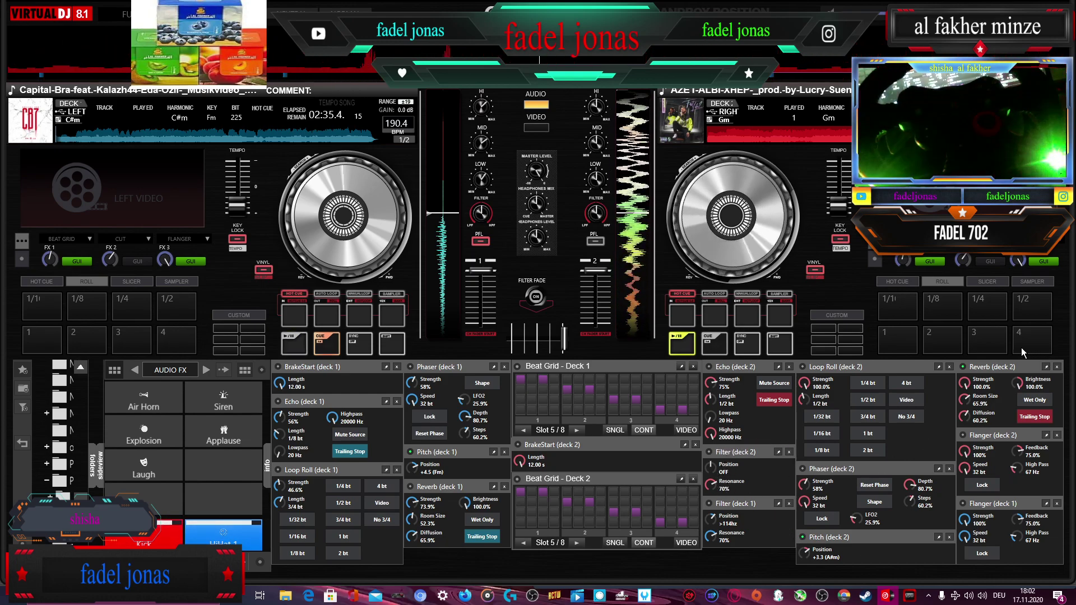
- Trigger the 1-beat loop roll on deck 2 repeatedly over the playing track
click(896, 342)
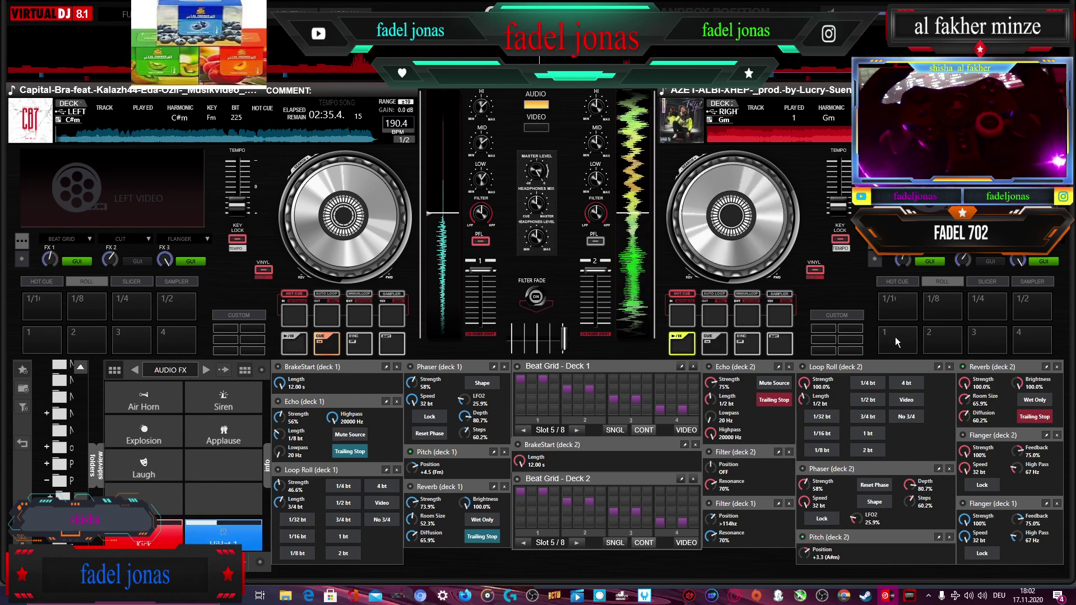
click(896, 342)
click(897, 343)
click(900, 345)
click(901, 347)
click(901, 347)
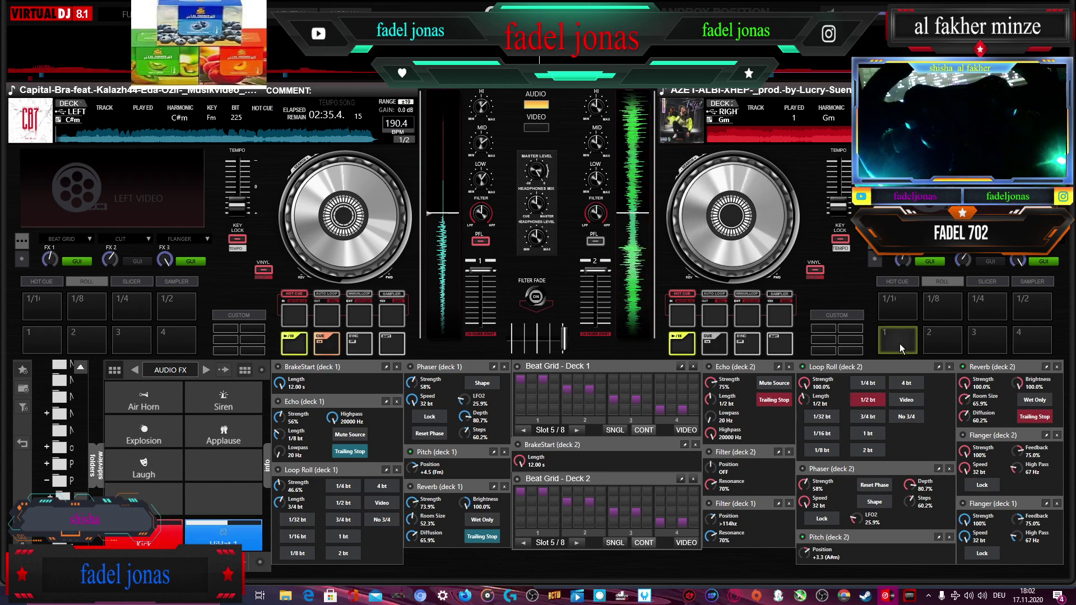
click(900, 344)
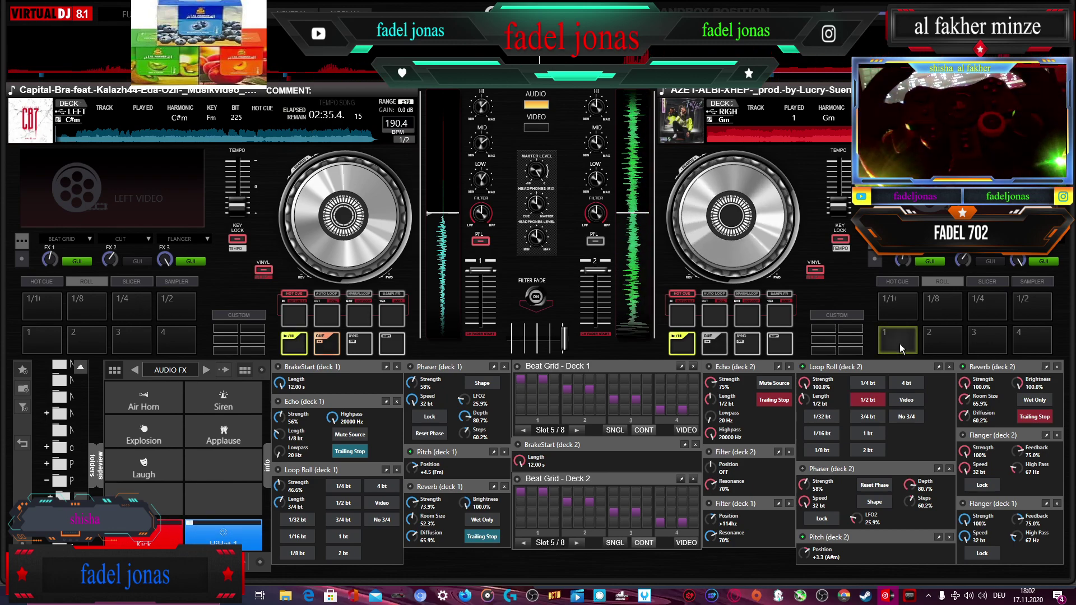
- Switch deck 1's Beat Grid effect on and off, and enable Beat Grid on deck 2 instead
click(517, 367)
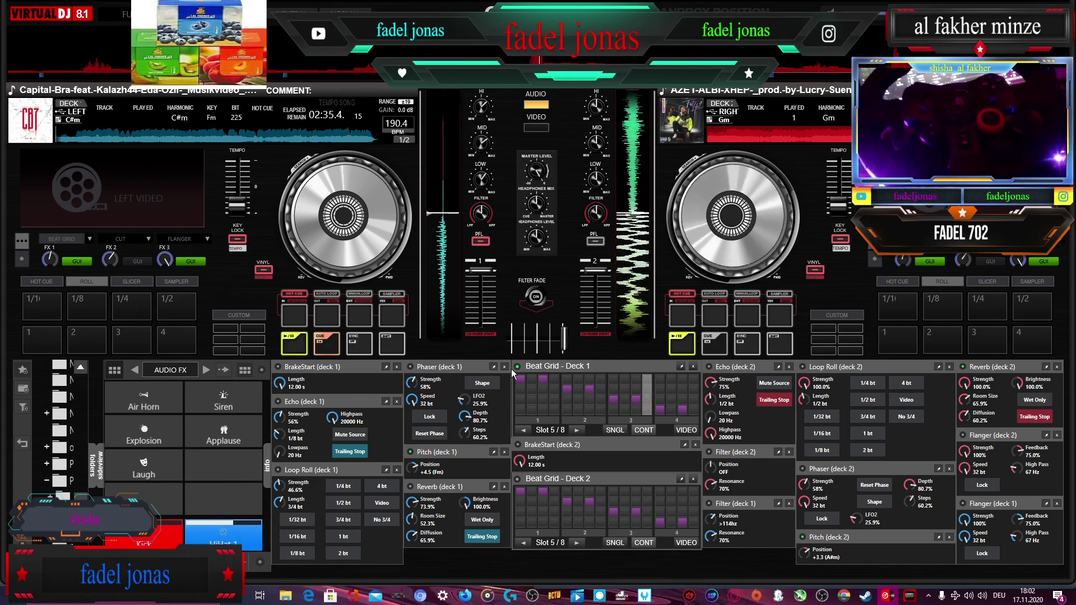
click(516, 367)
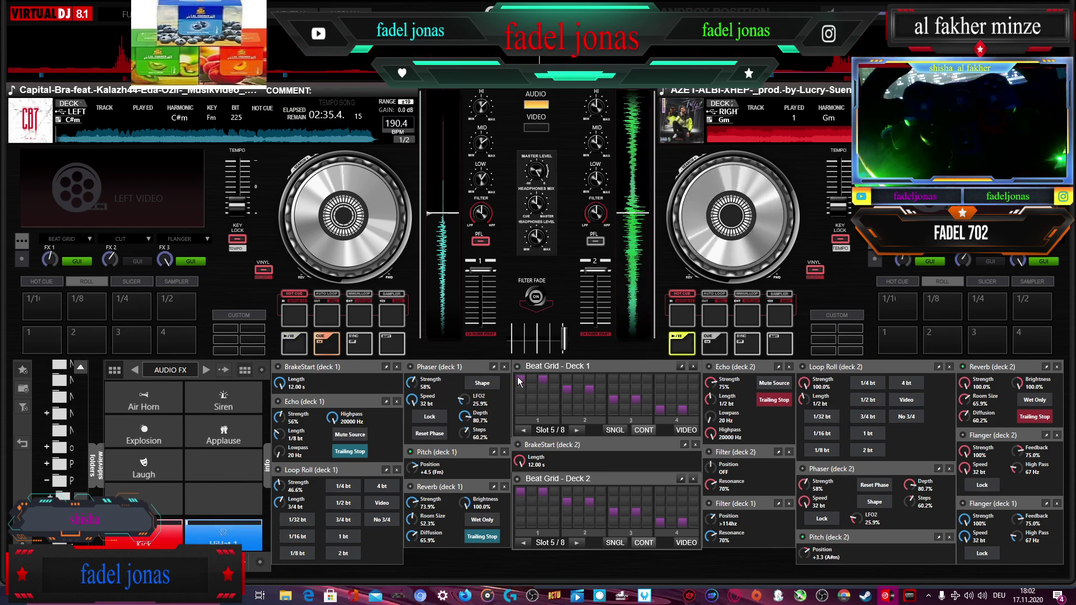
click(518, 480)
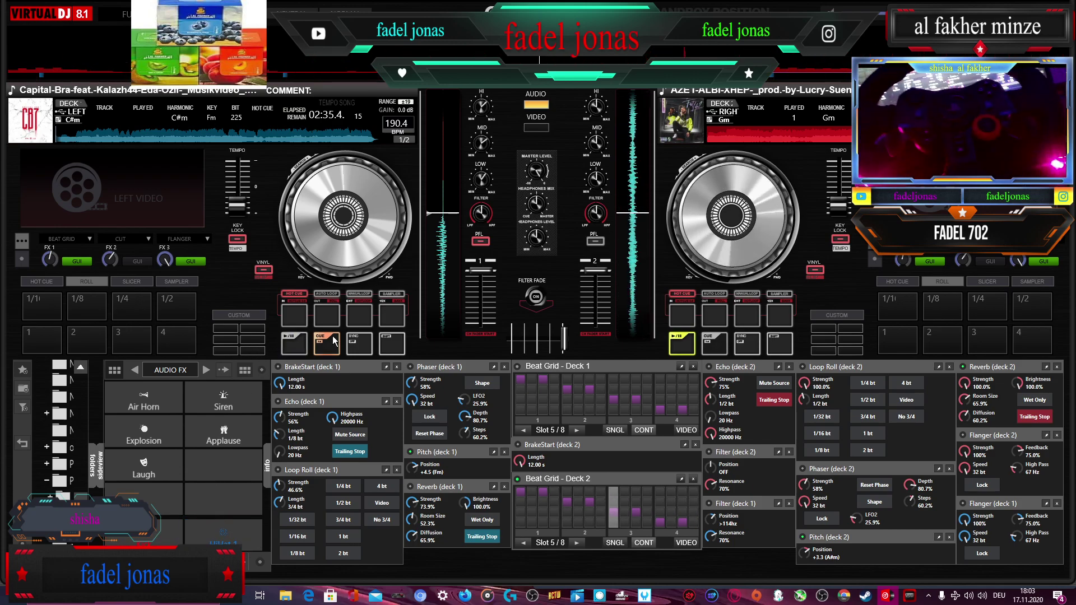
- Crossfade fully to deck 1 with an Air Horn sample over the transition, and switch off Beat Grid on deck 2
click(173, 395)
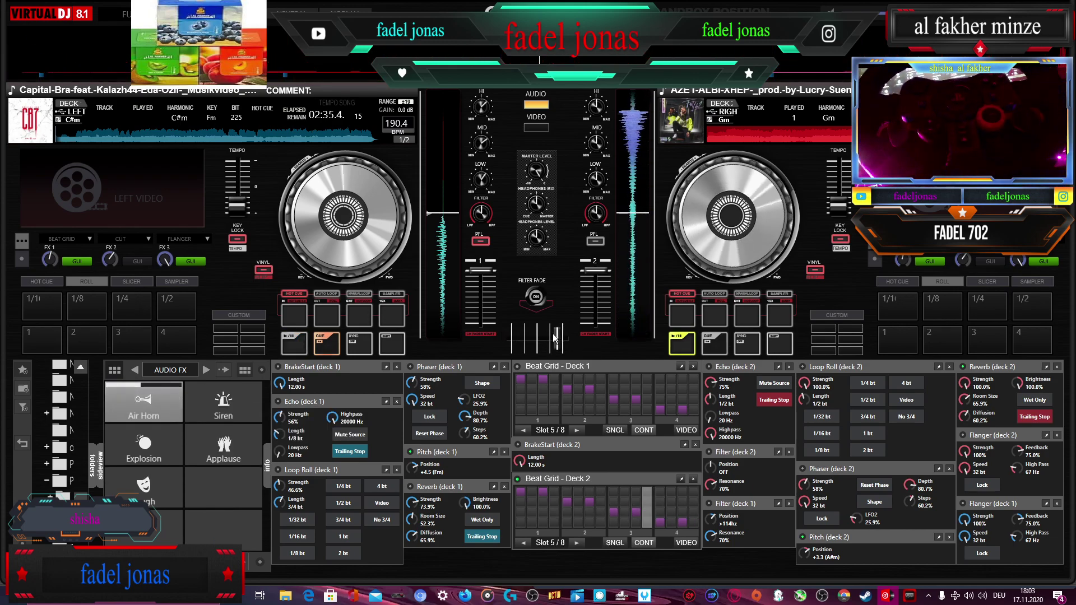
drag(564, 338, 511, 338)
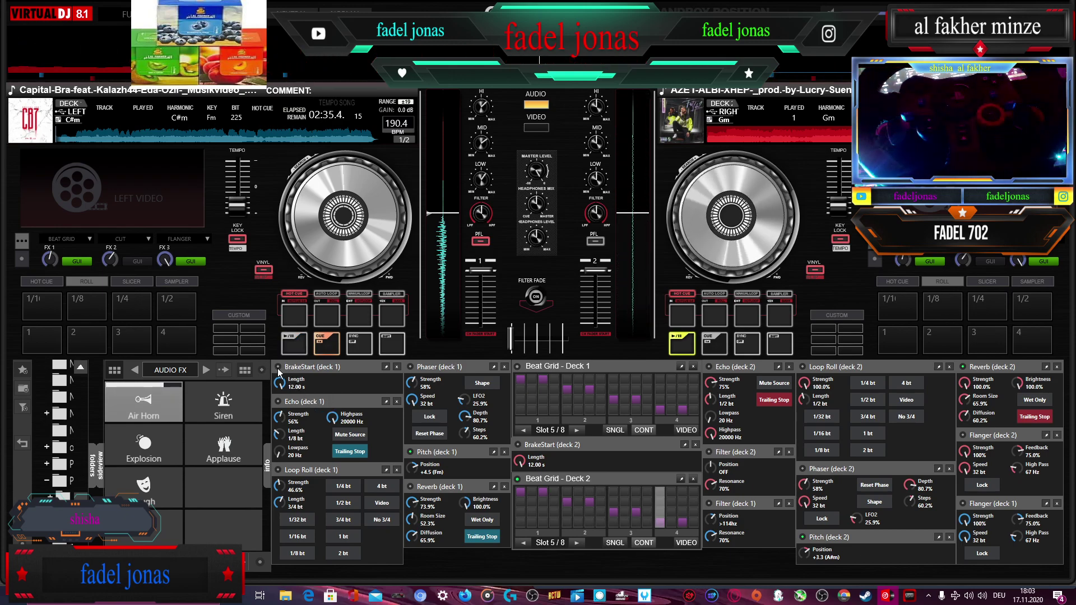
click(518, 480)
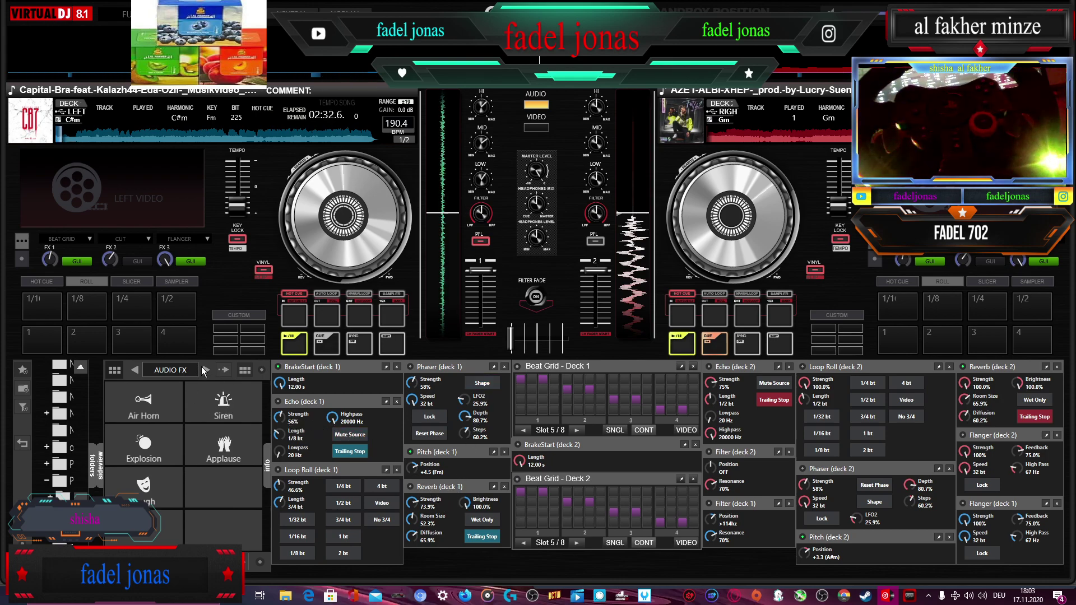
- Play the Kick Hard, Kick and HiHat 1 samples from the sampler's Instruments bank, and return to Audio FX for an Air Horn
click(205, 370)
click(205, 370)
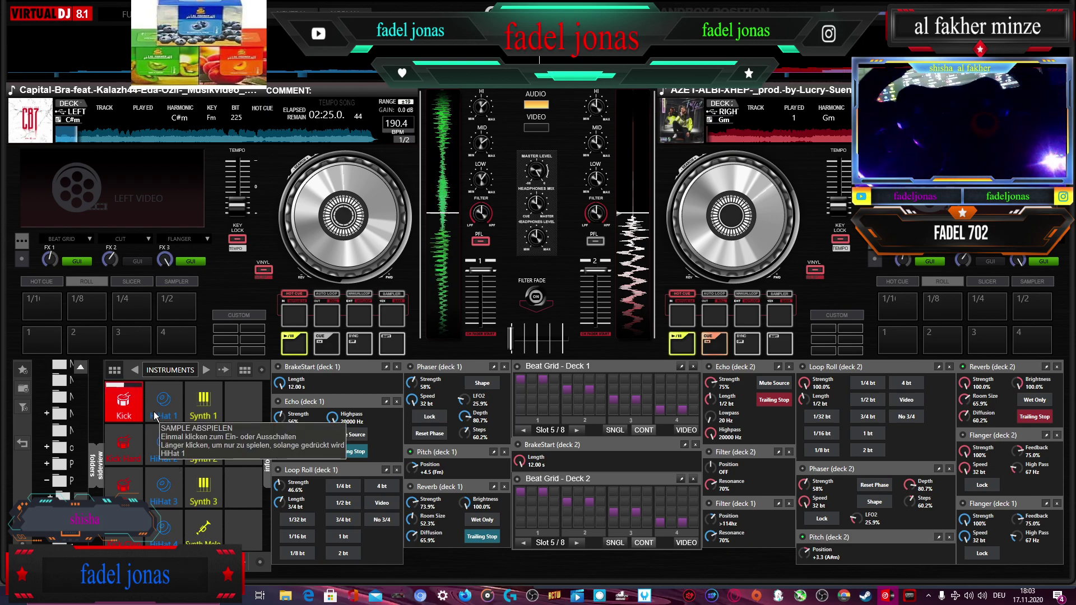
click(135, 437)
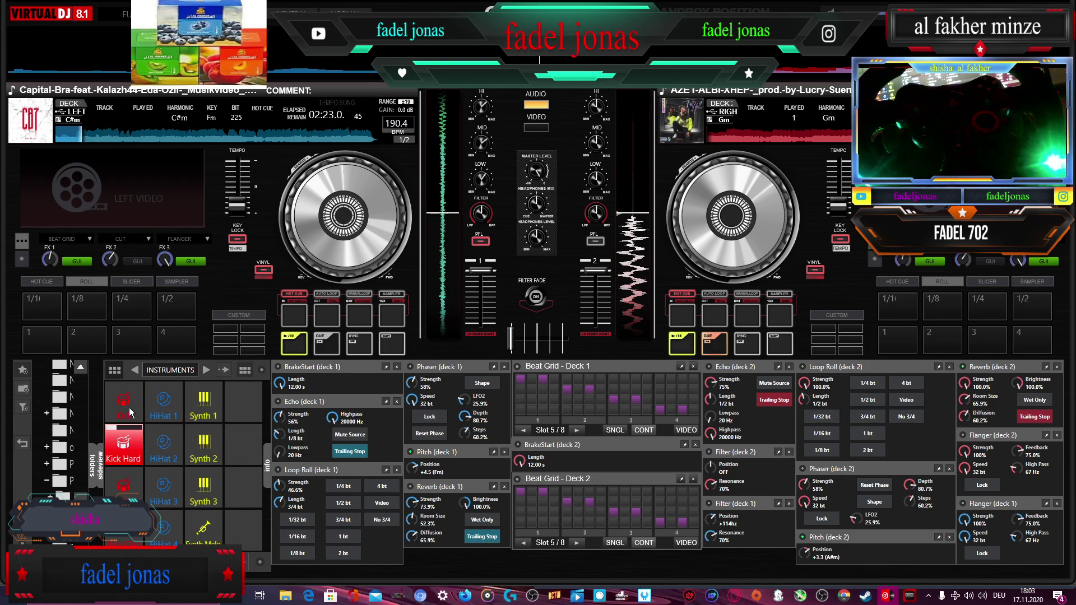
click(129, 408)
click(170, 418)
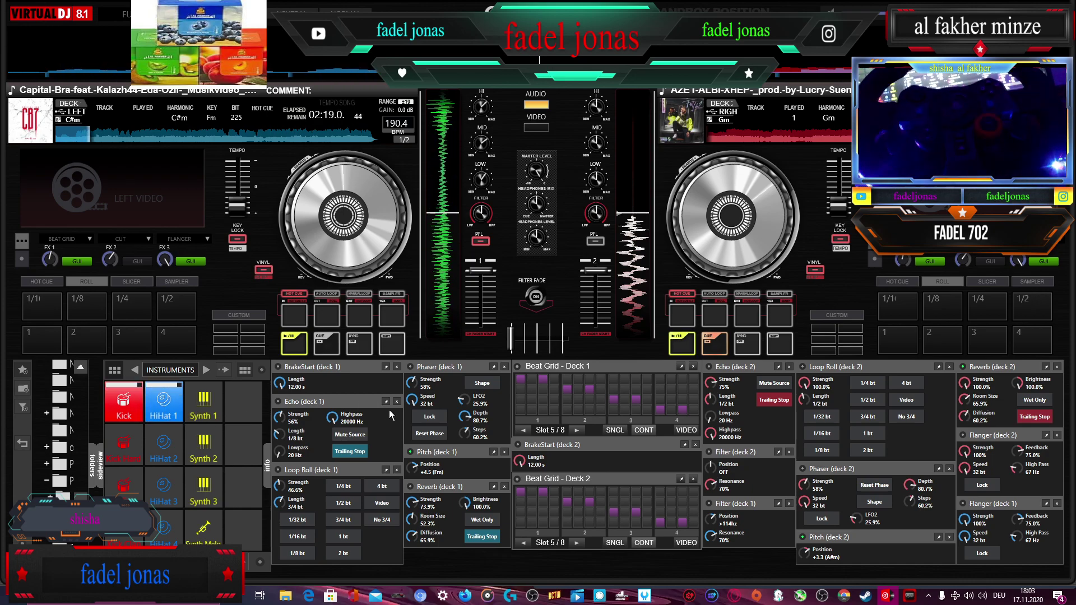
click(206, 370)
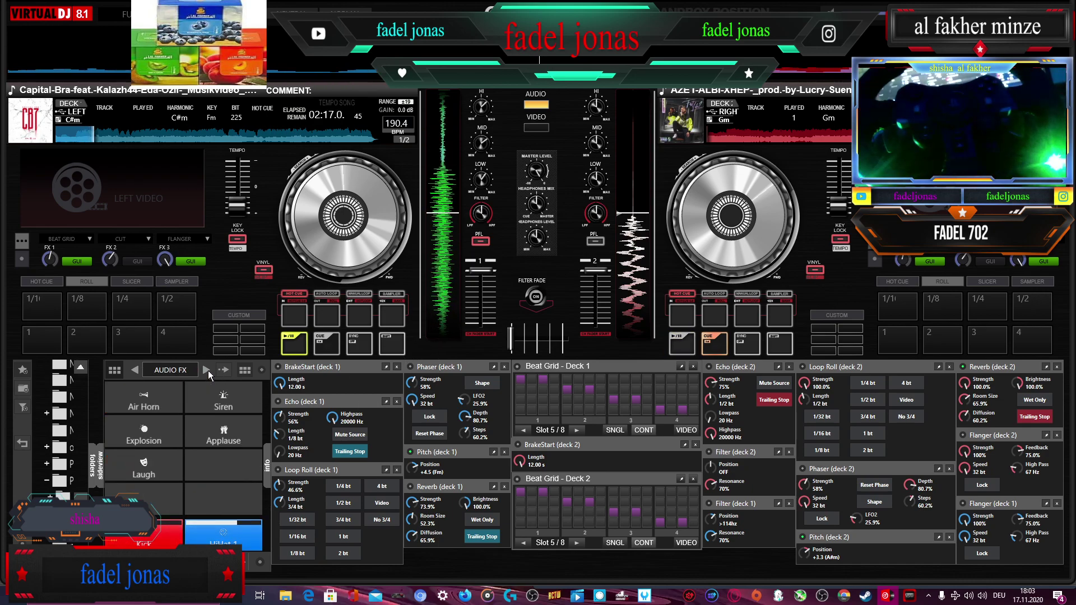
click(134, 402)
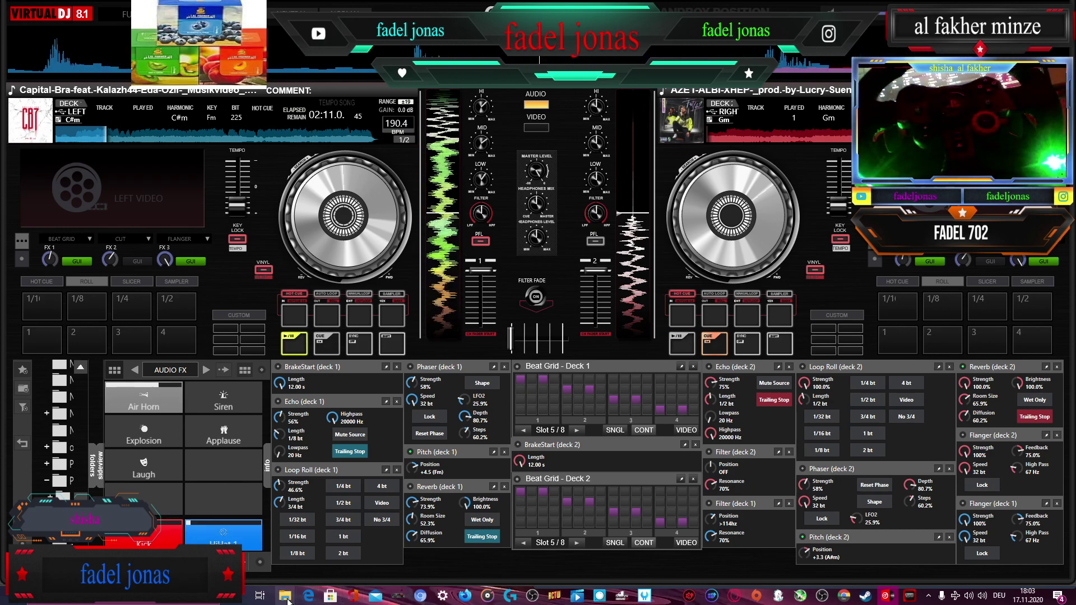
- Load the GAZIROVKA-BLACK-_JVSTIN-Remix track from the music folder onto the right deck and enable Beat Grid on deck 1
mouse_move(286, 598)
click(273, 538)
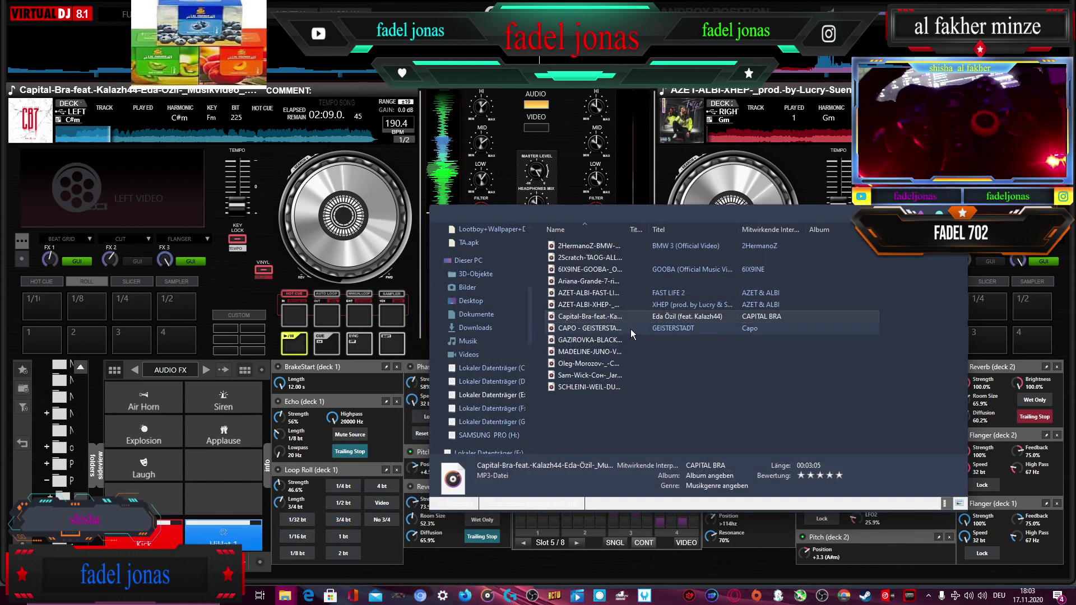
drag(634, 328, 784, 168)
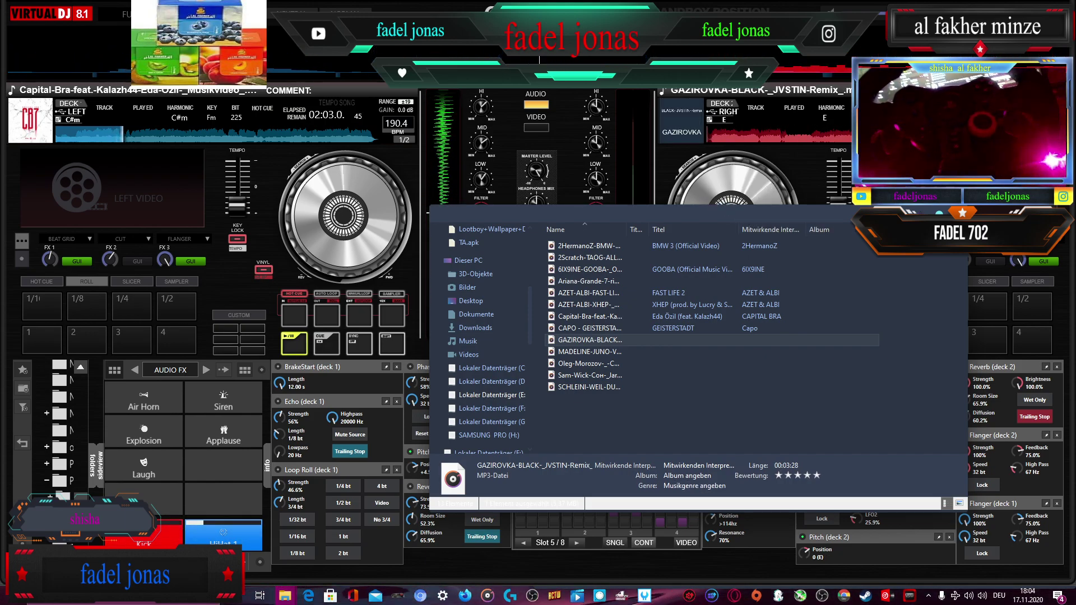
click(285, 595)
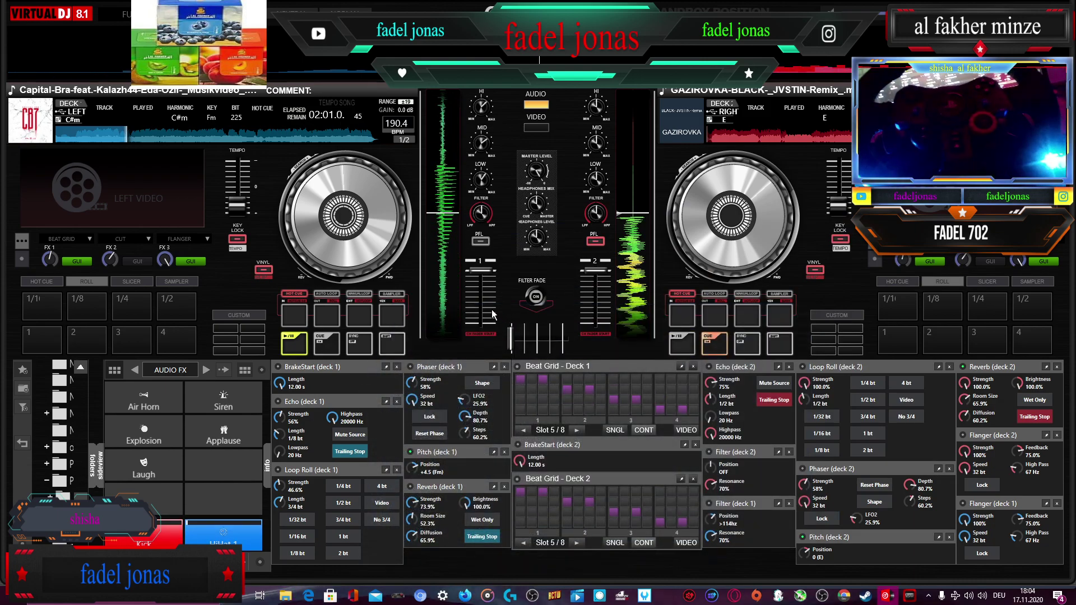
click(308, 555)
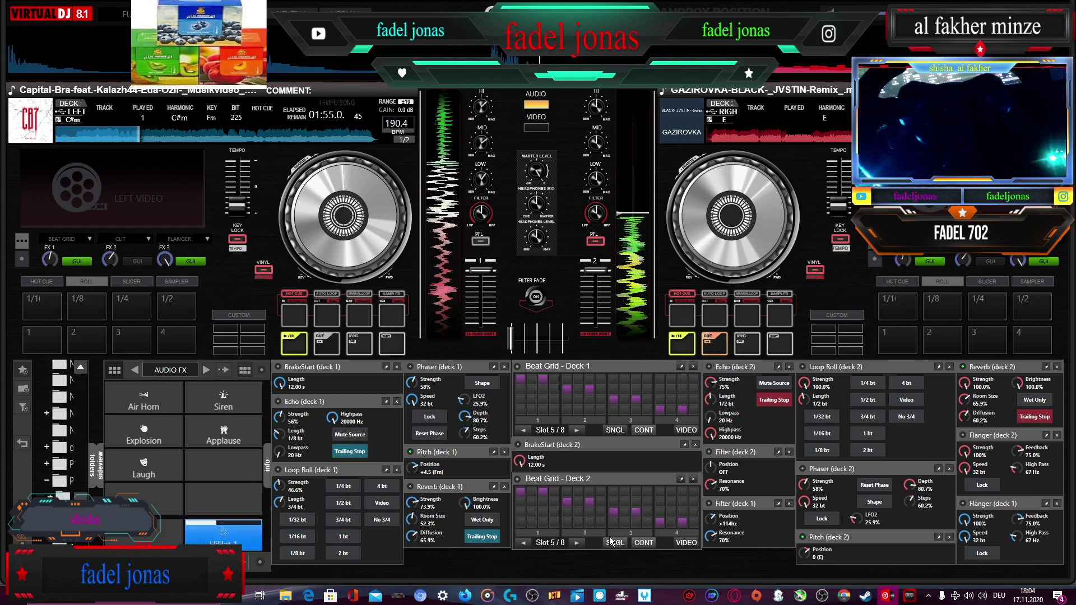
click(519, 365)
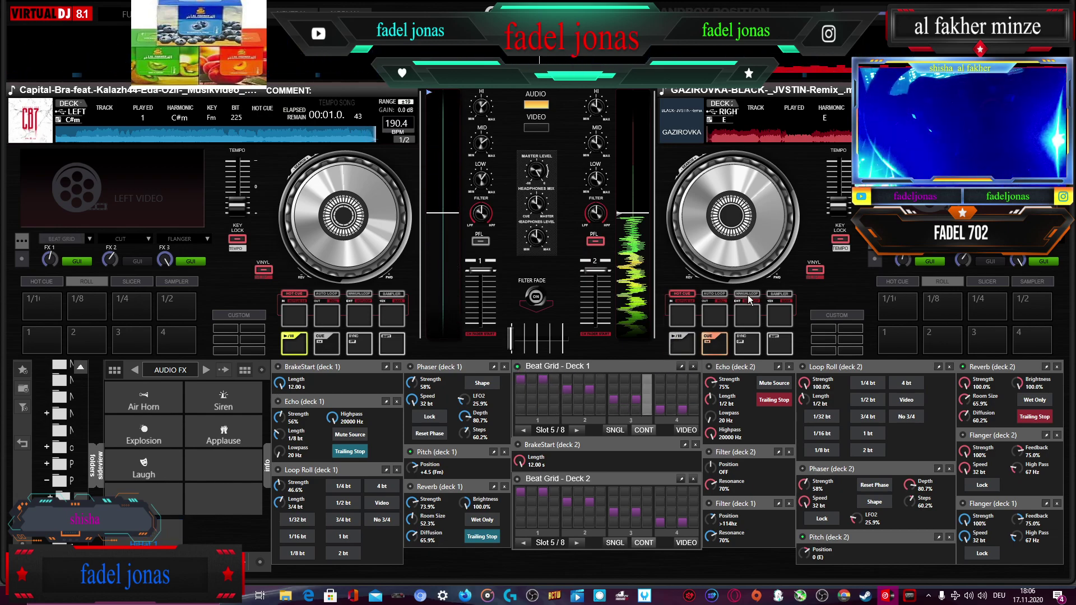
- Hand over to deck 2 with an Air Horn sample, returning deck 1 to its cue point, and raise deck 2's Pitch position to +4.2
click(147, 386)
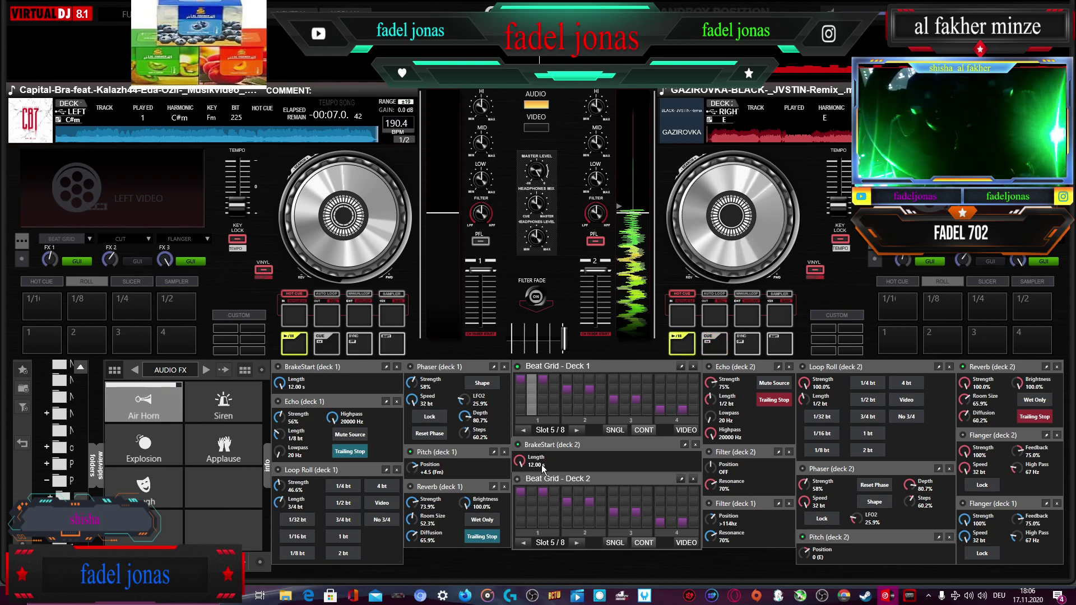
click(326, 343)
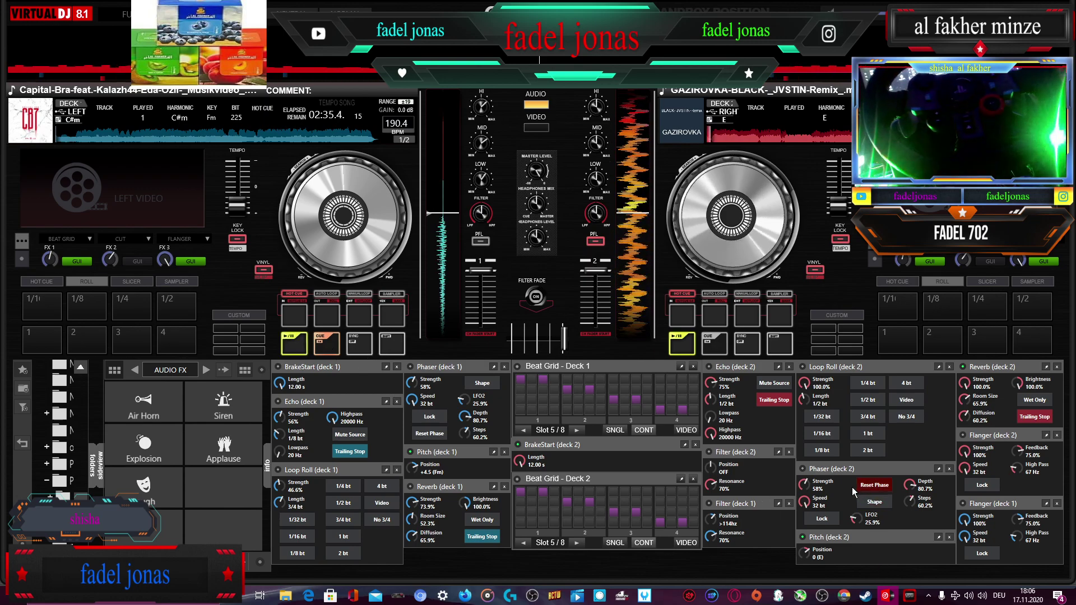
drag(806, 553, 803, 538)
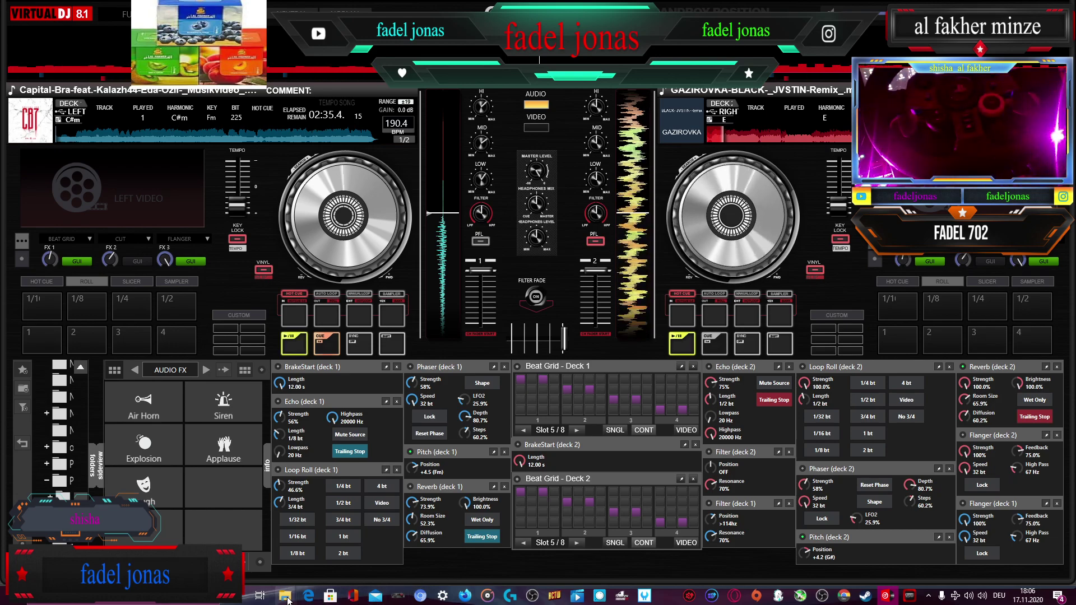
- Load the MADELINE-JUNO-Von-jetzt-an track from the music folder onto the left deck and return to the mixer
mouse_move(285, 596)
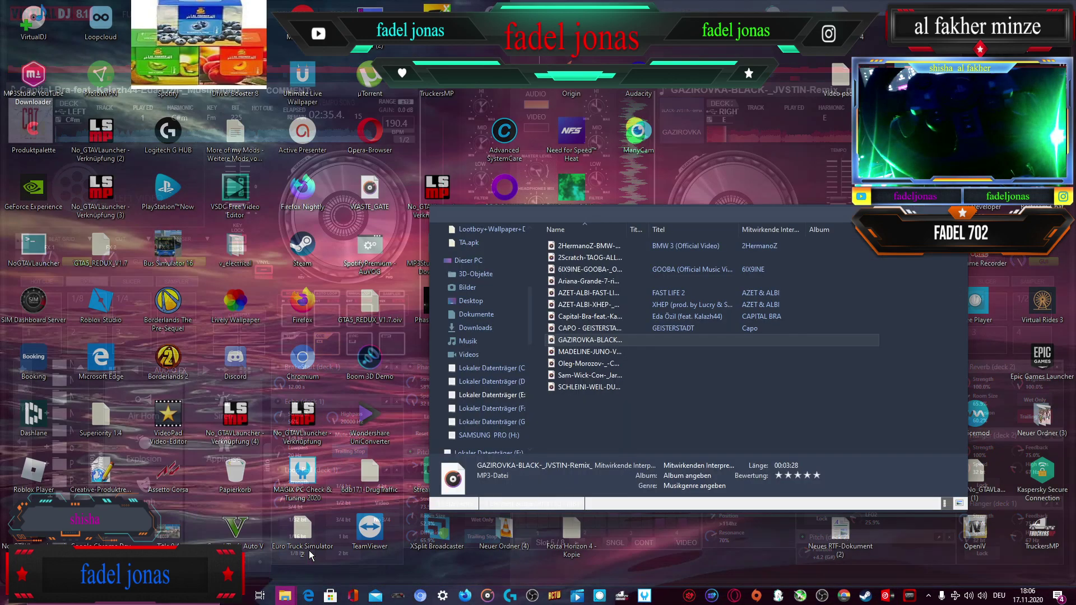
click(312, 555)
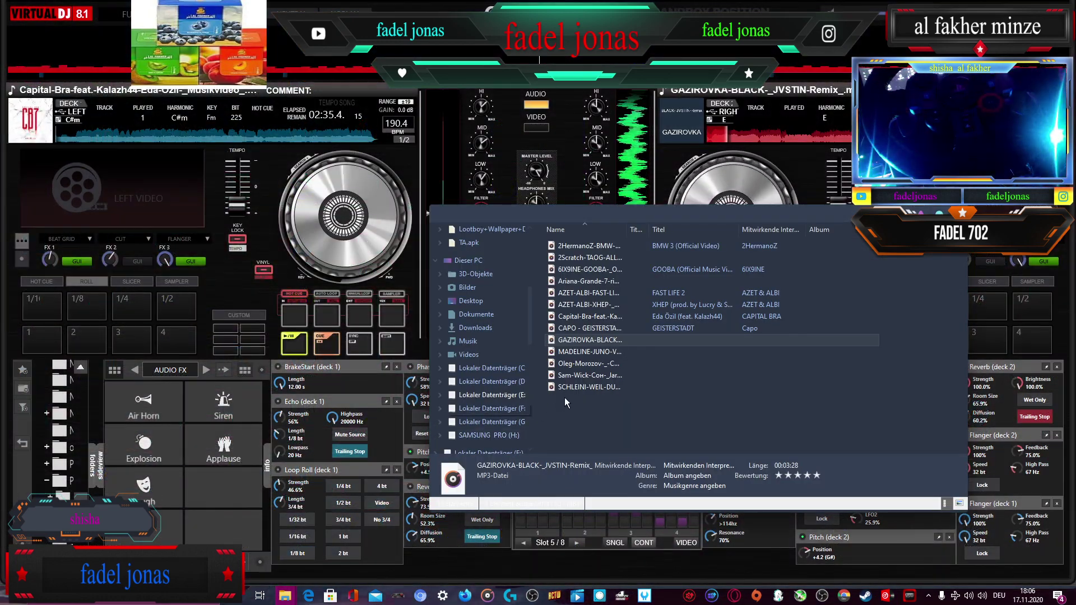
drag(619, 362, 418, 264)
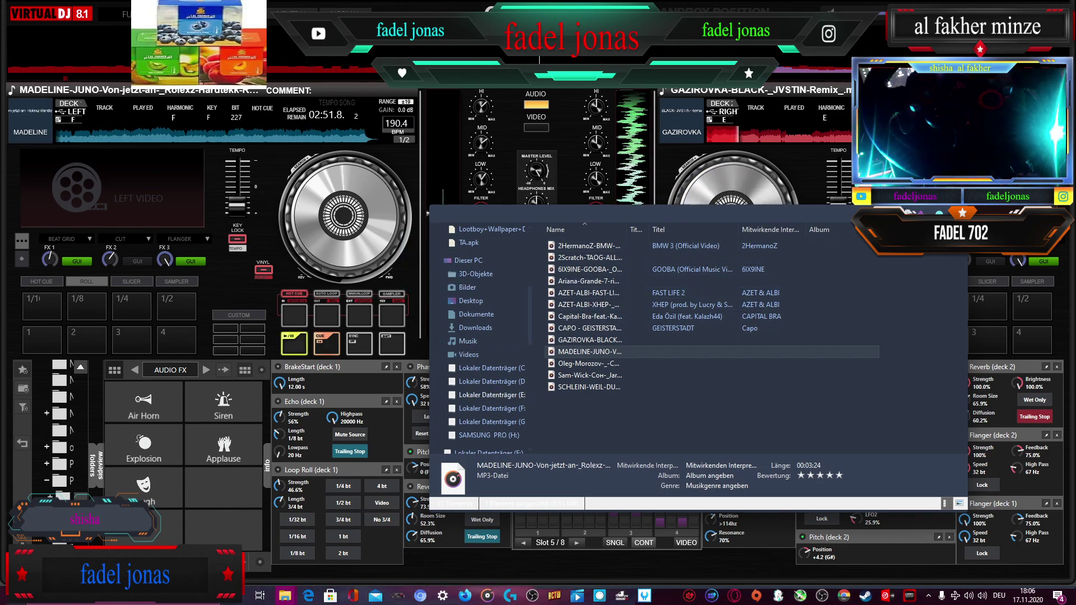
click(428, 213)
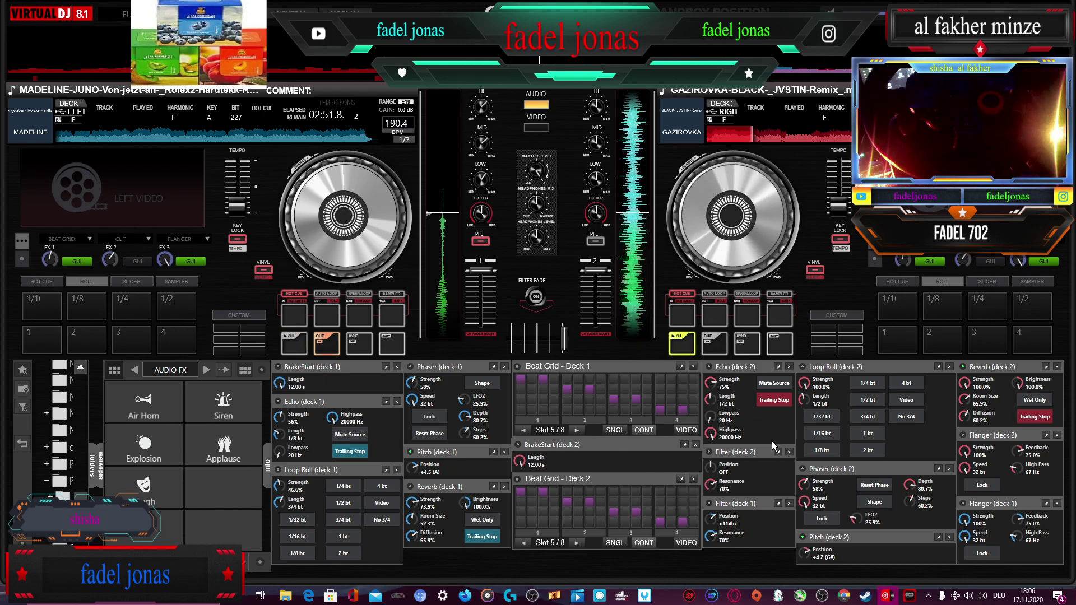
- Toggle deck 2's Beat Grid, and play Kick, Kick Hard and HiHat 1 from the Instruments bank before returning to Audio FX
click(517, 481)
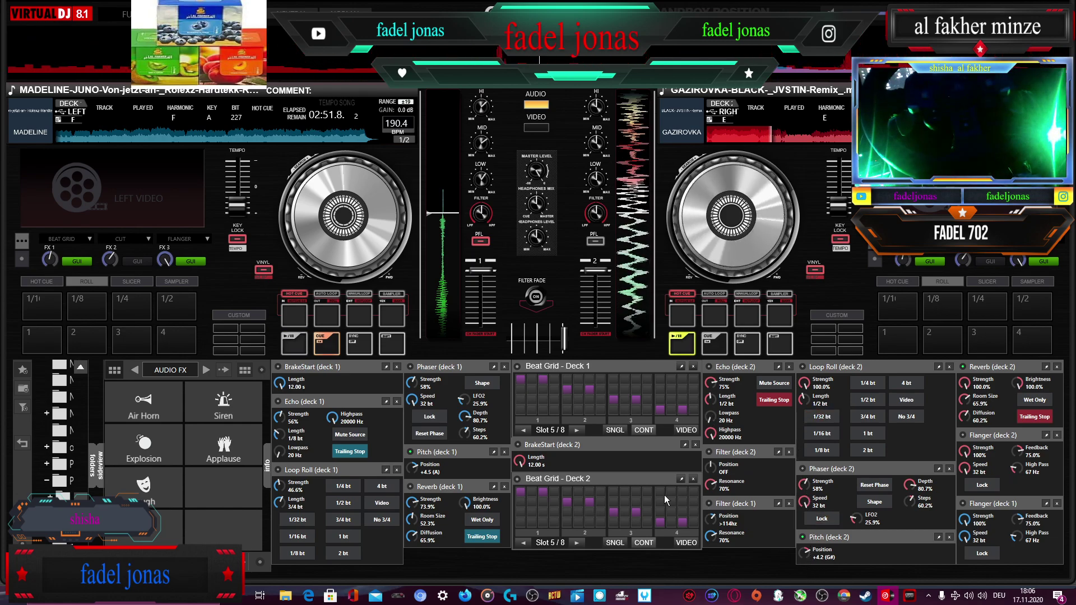
click(205, 371)
click(205, 371)
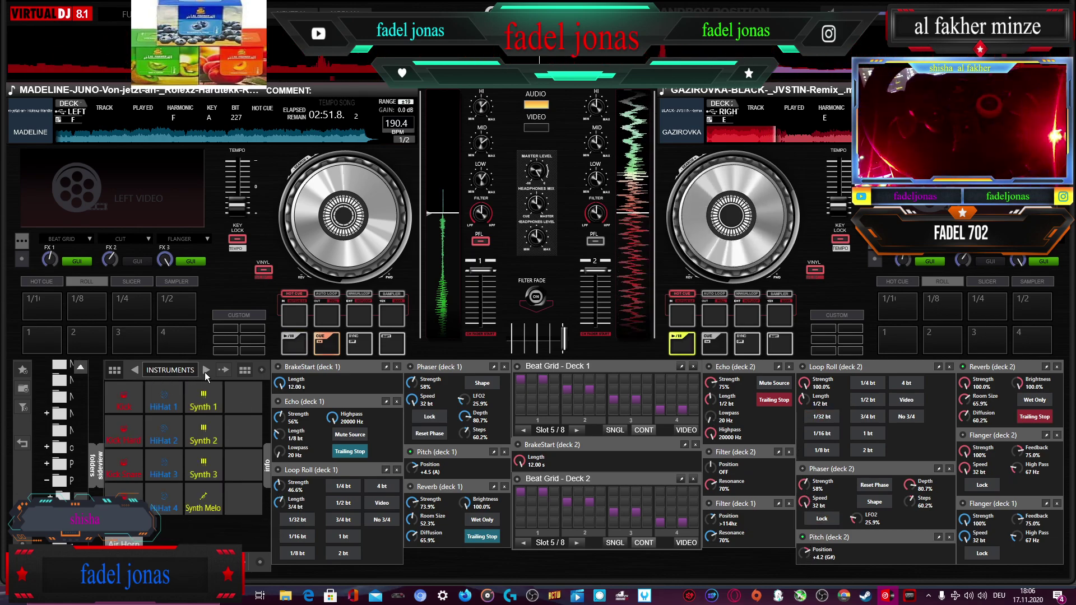
click(123, 410)
click(137, 433)
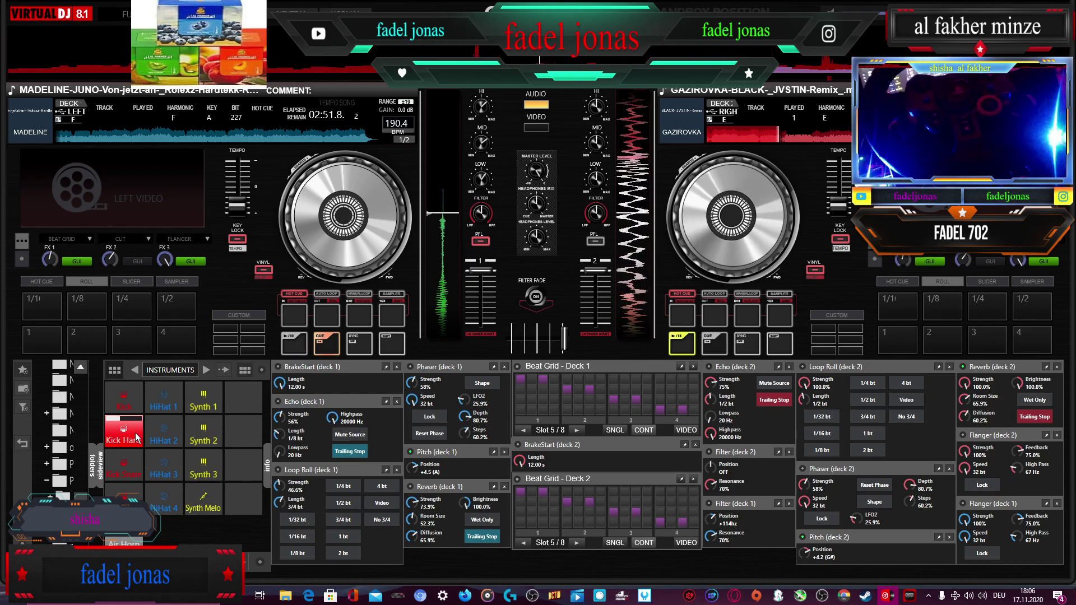
click(206, 370)
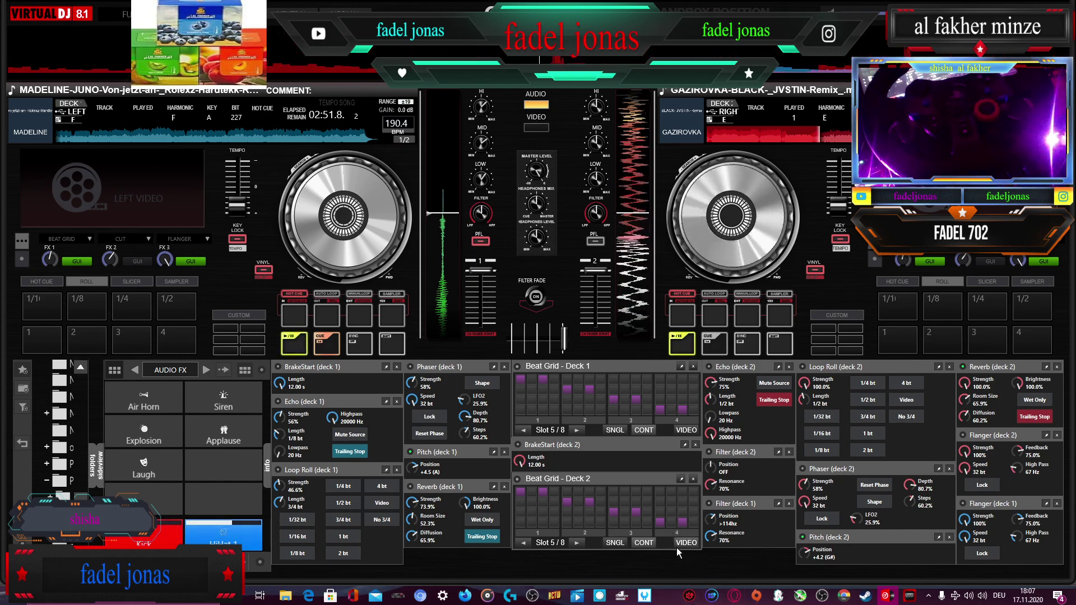
- Play the Air Horn sample over deck 2 and raise its Pitch position to +5.0
click(916, 402)
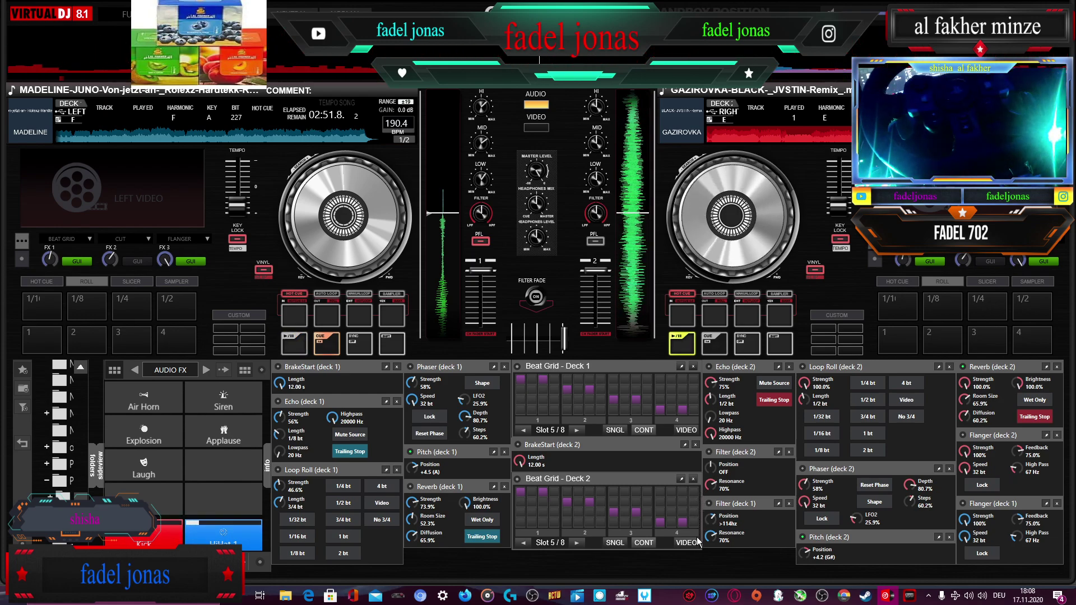
click(163, 396)
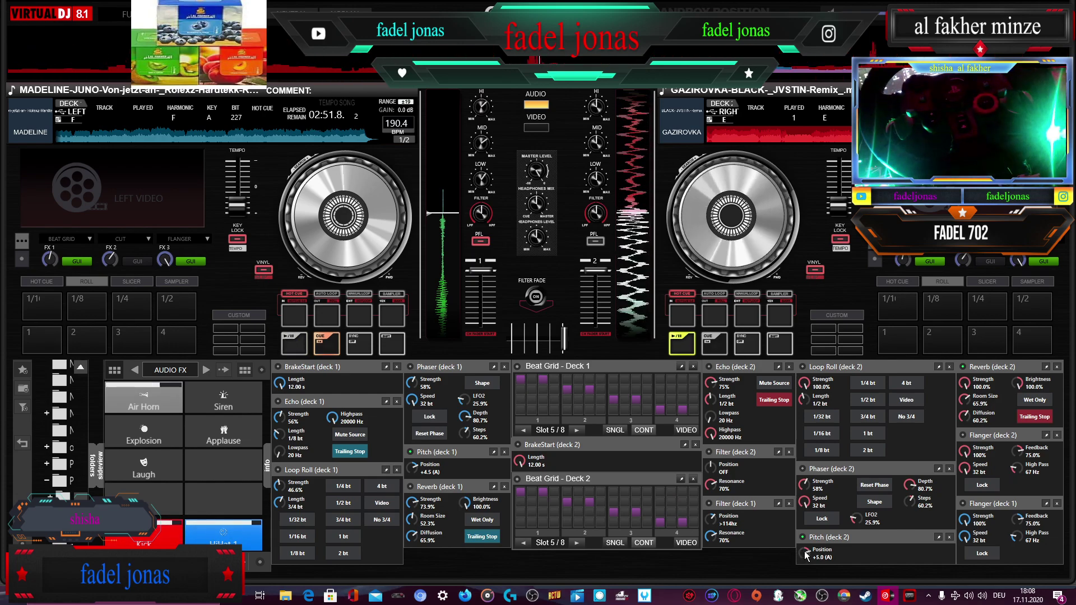
scroll(805, 554, up, 2)
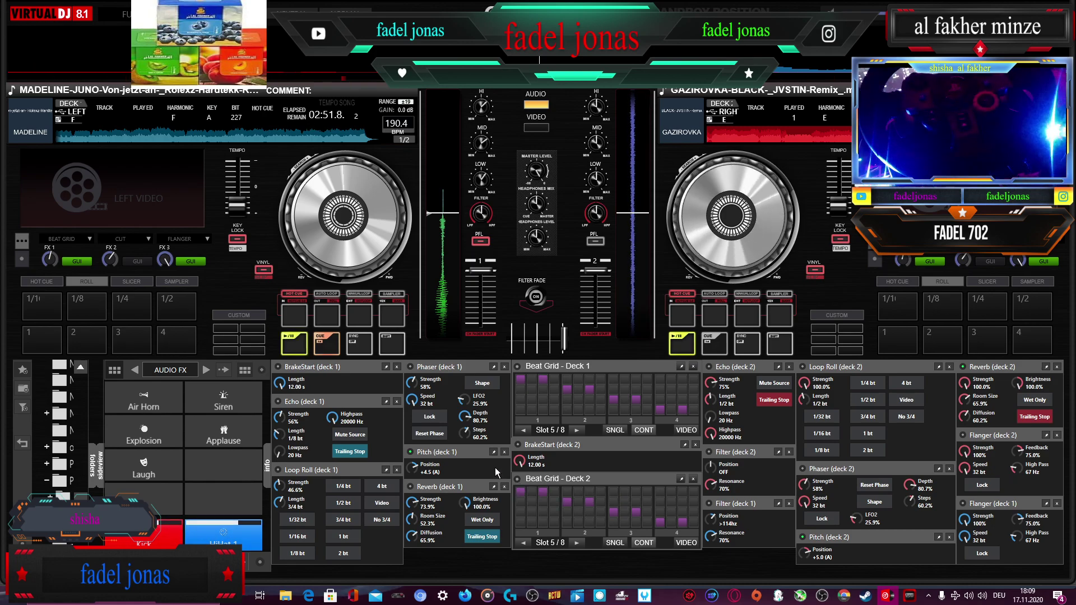
- Crossfade fully to deck 1 and stop the looping Kick sample
drag(542, 334, 512, 336)
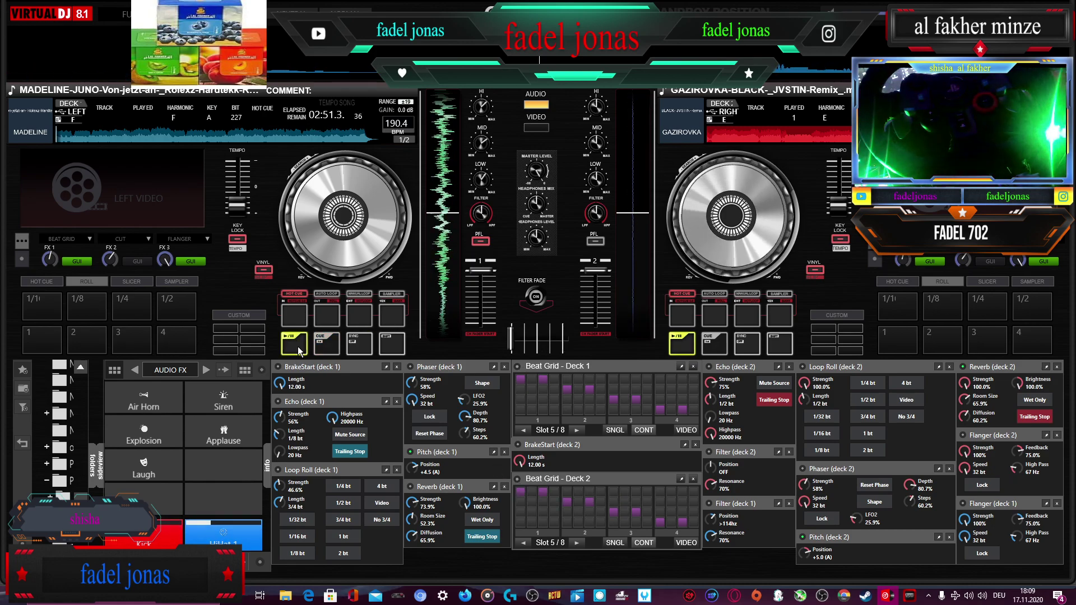
click(163, 536)
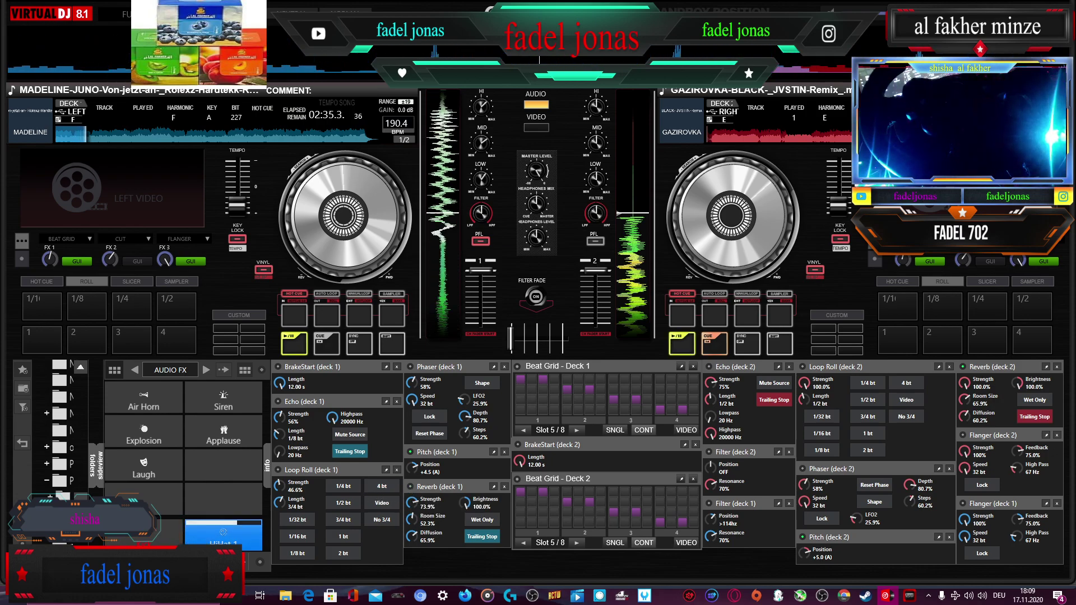
- Switch on deck 1's Pitch effect, lower its position to -3.3 and bring it back up to +1.3
click(412, 451)
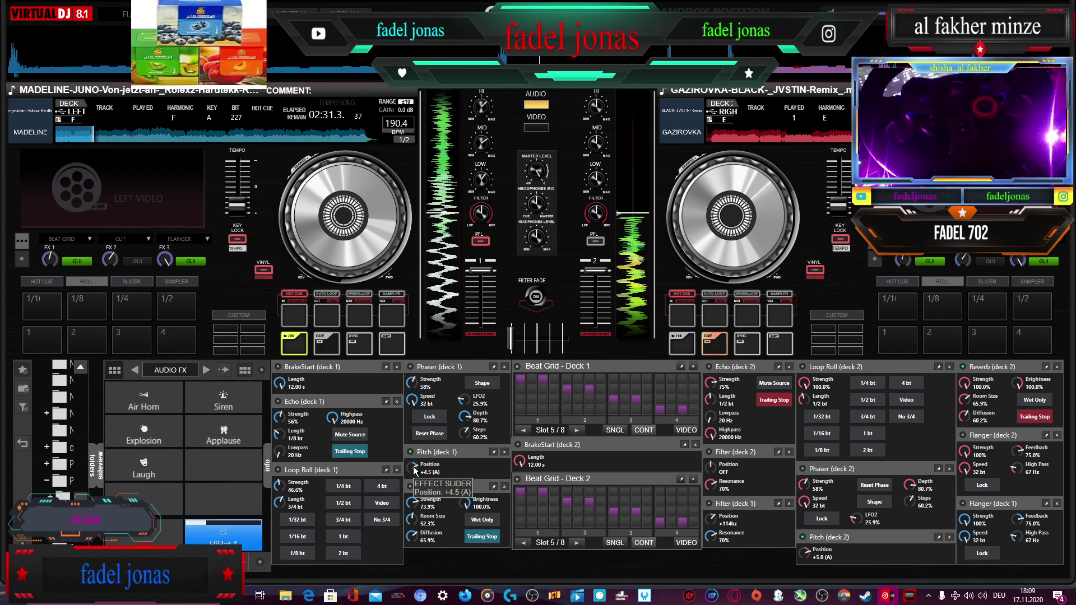
scroll(411, 467, down, 3)
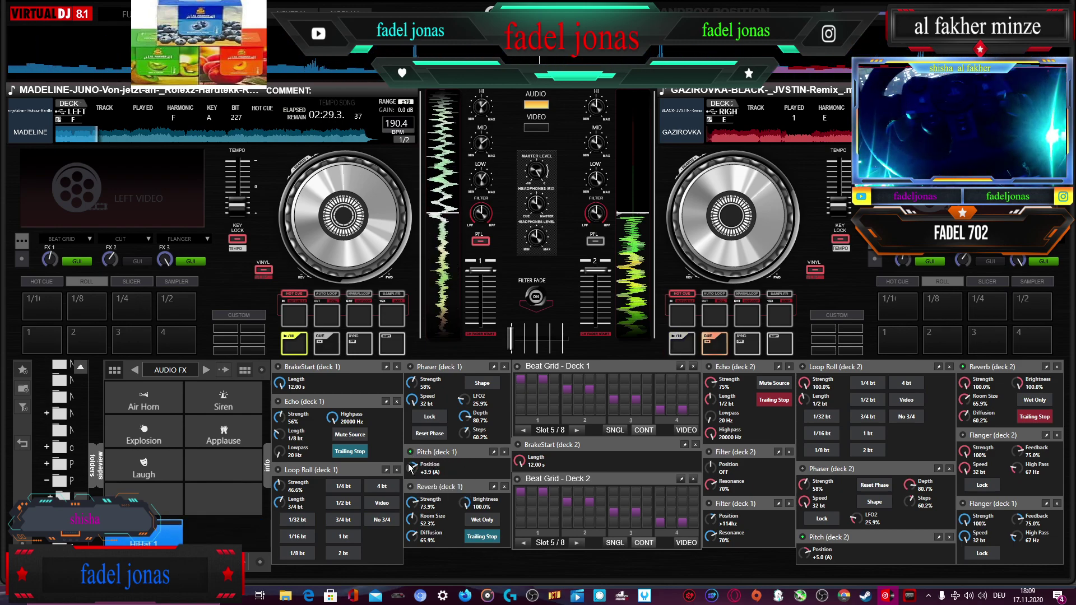
scroll(411, 467, down, 5)
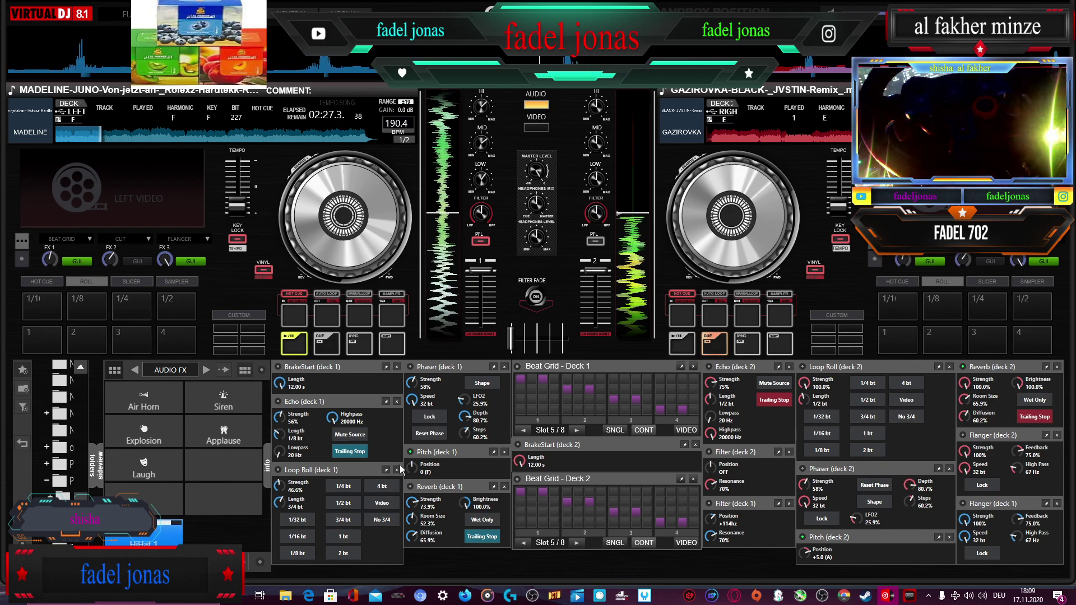
scroll(399, 469, down, 2)
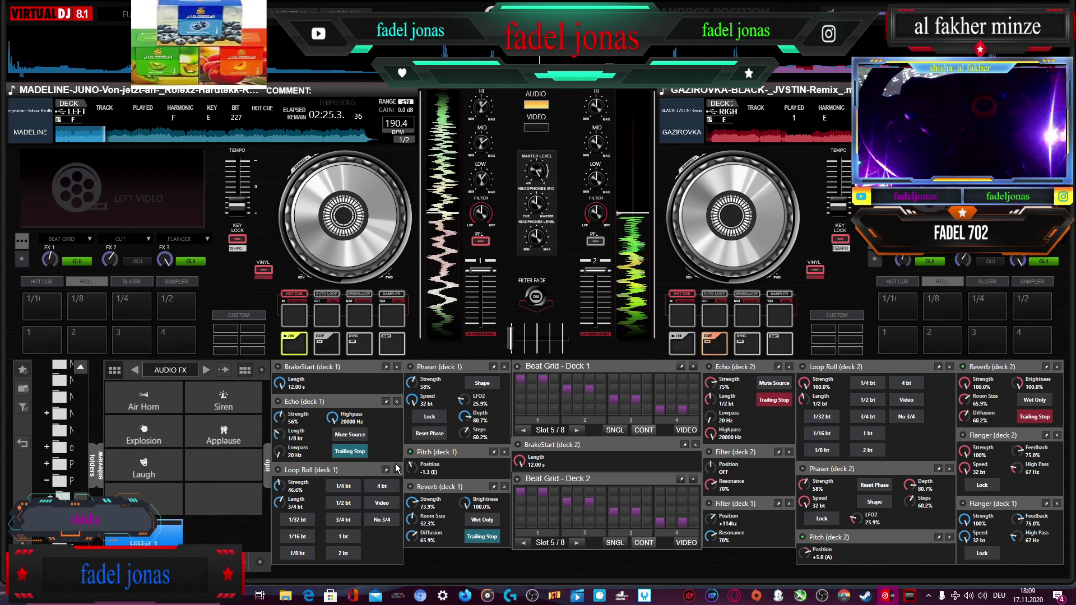
scroll(395, 468, down, 2)
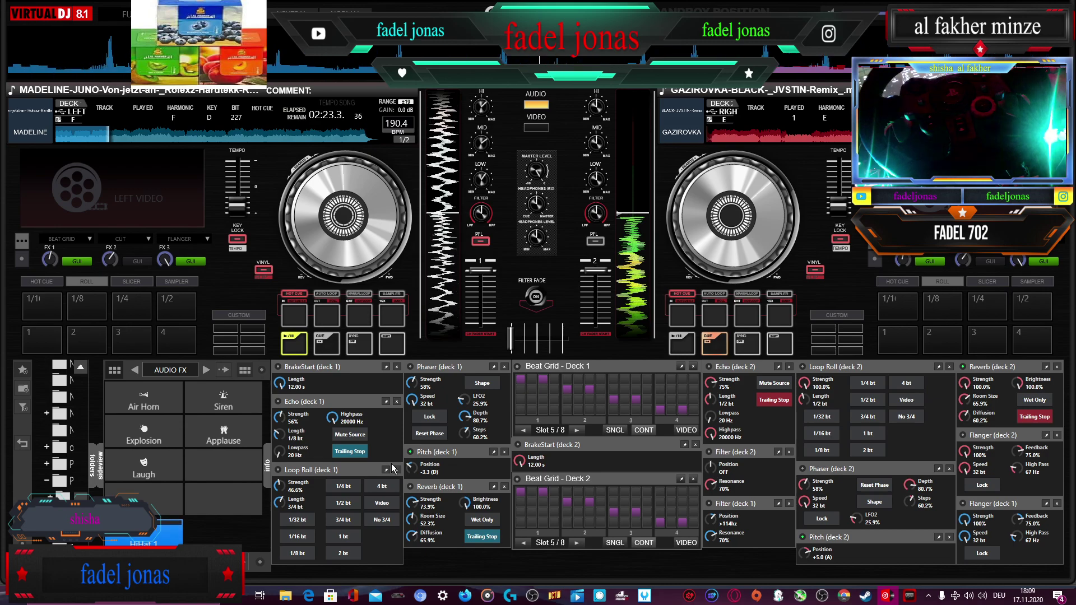
scroll(394, 467, up, 1)
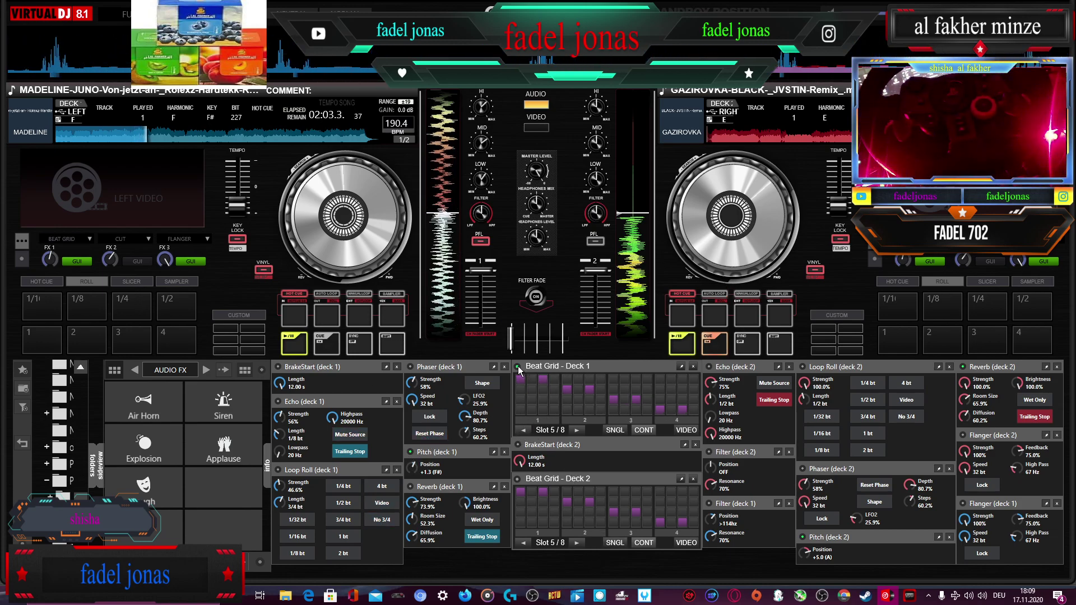
- Load the Oleg-Morozov track from the music folder onto deck 2 and dismiss the key-matching notice
mouse_move(286, 595)
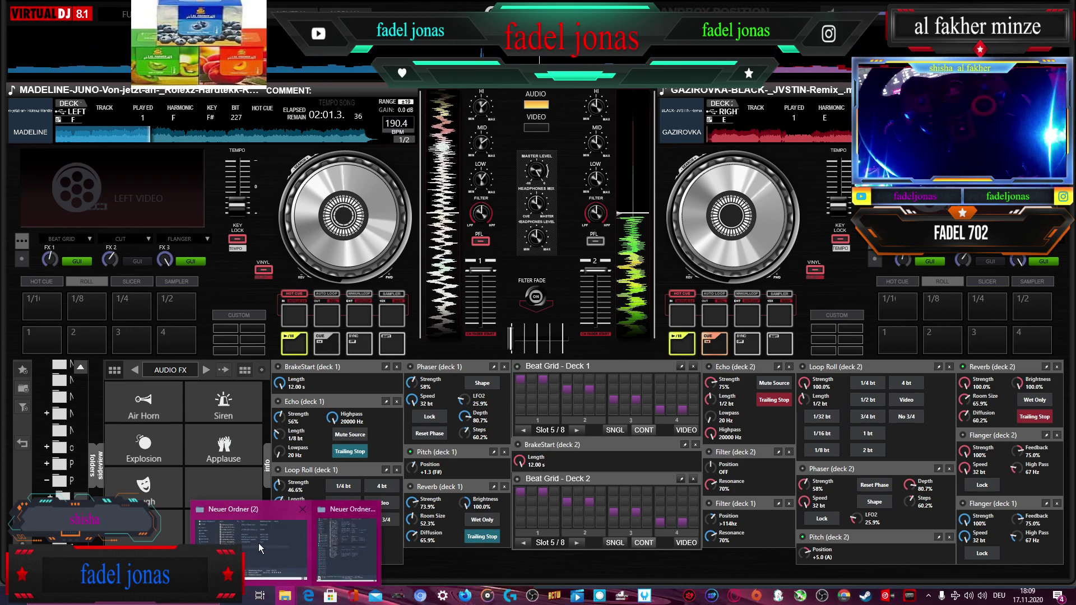
click(249, 539)
drag(589, 363, 729, 173)
click(537, 326)
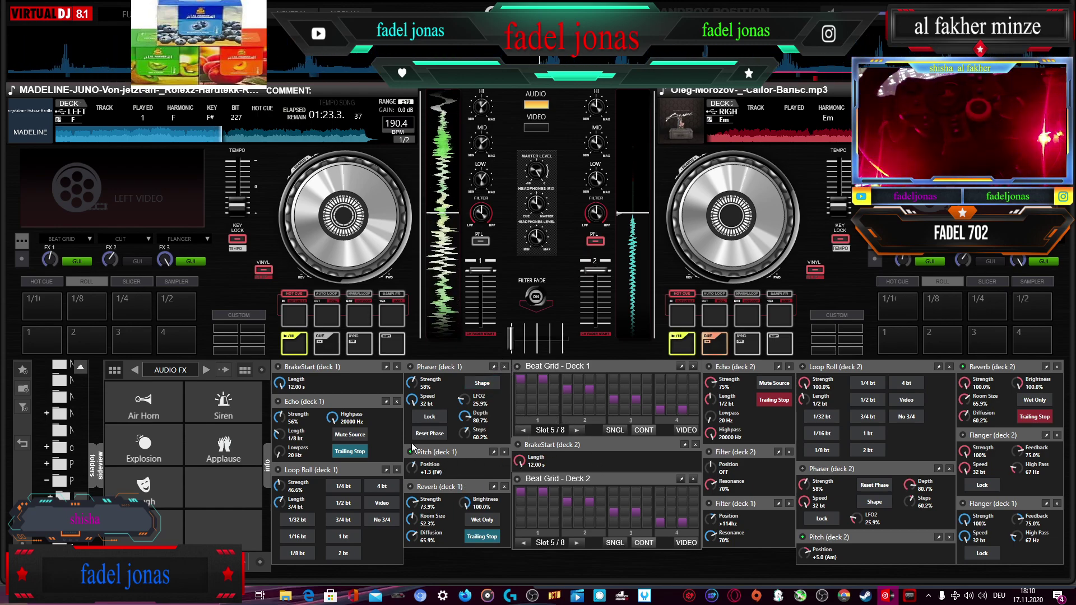
- Play the Air Horn sample, and play Kick Hard and Kick Clap from the Instruments bank
click(152, 403)
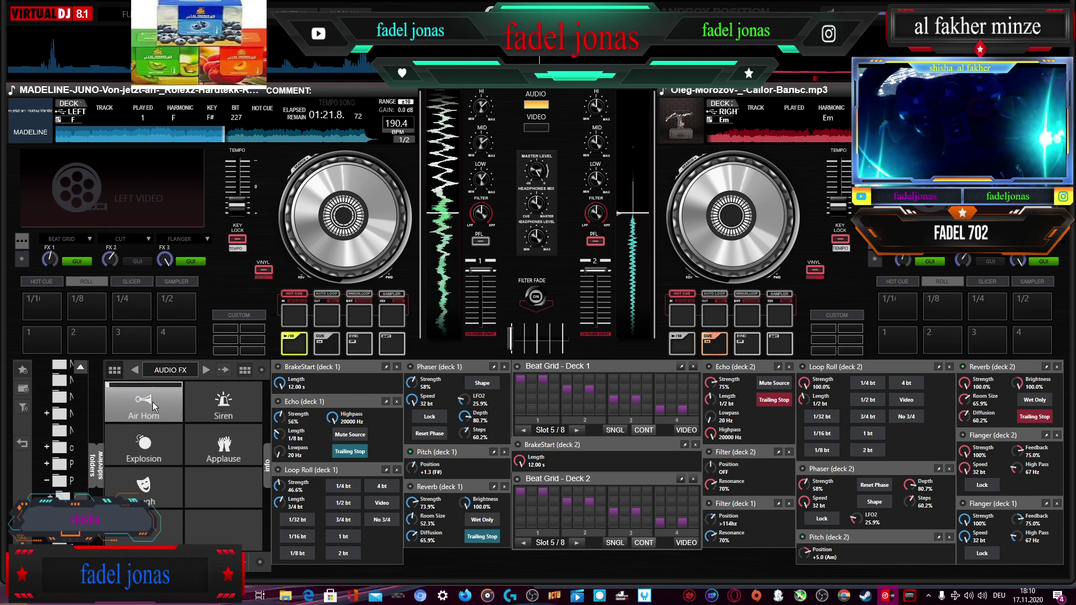
click(208, 373)
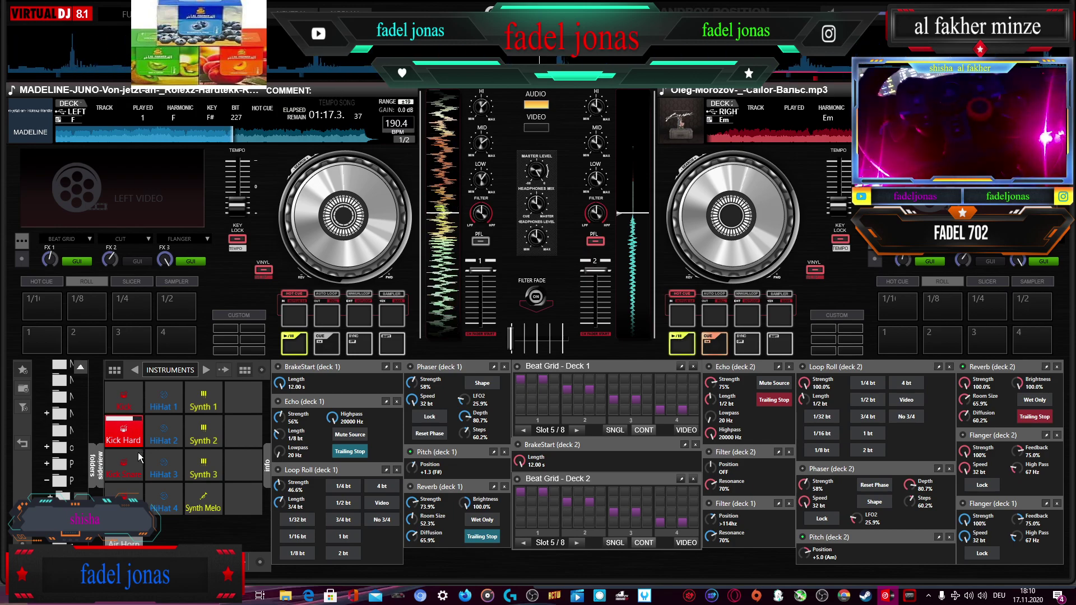
click(133, 470)
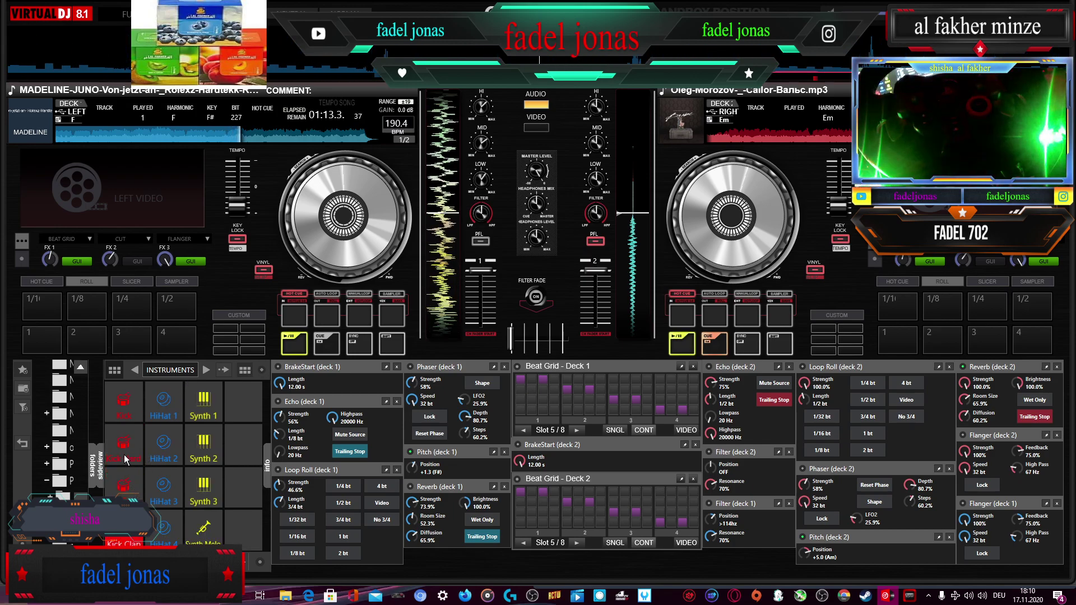
- Return the sampler to the Audio FX bank and play the Explosion sample
click(204, 371)
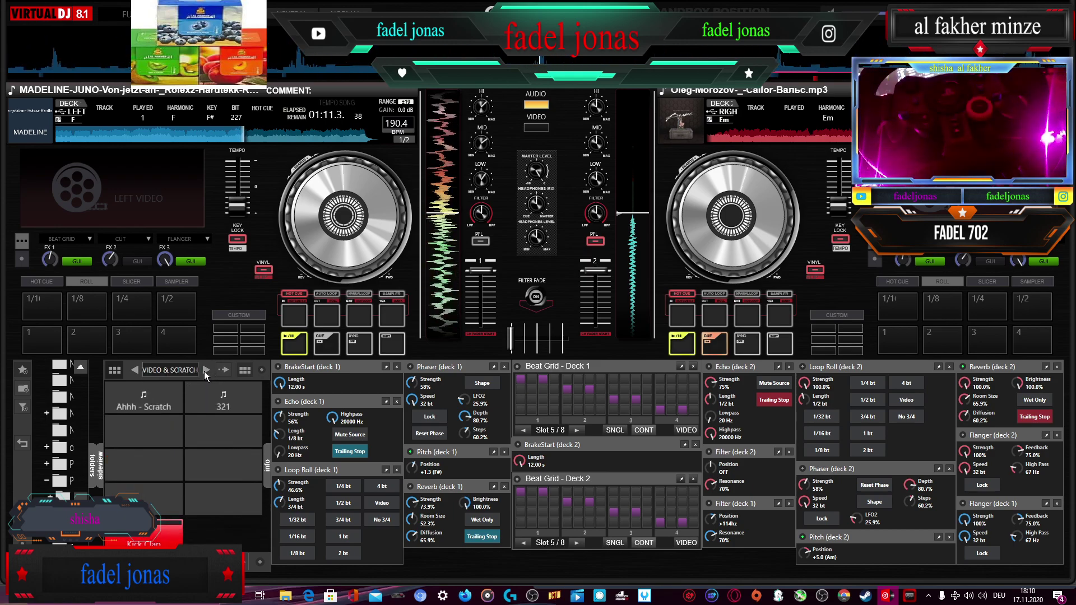
click(204, 371)
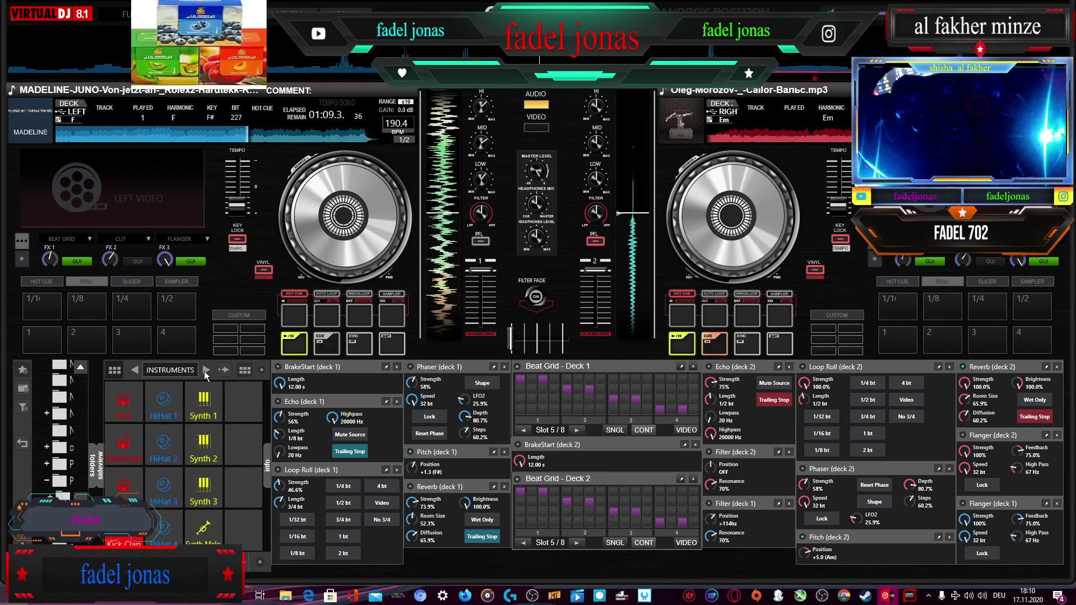
click(206, 370)
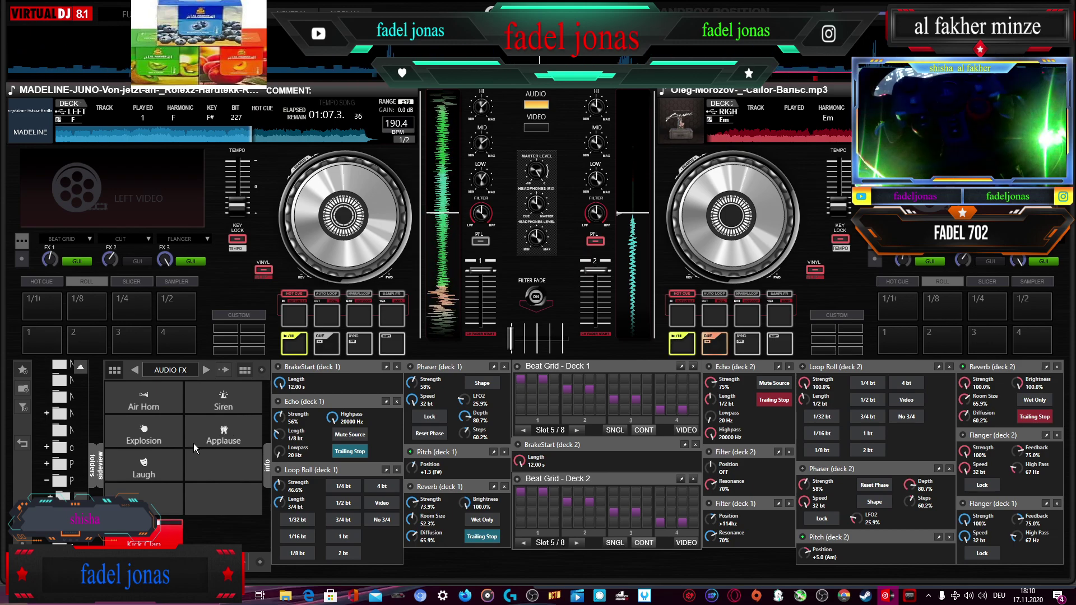
click(144, 437)
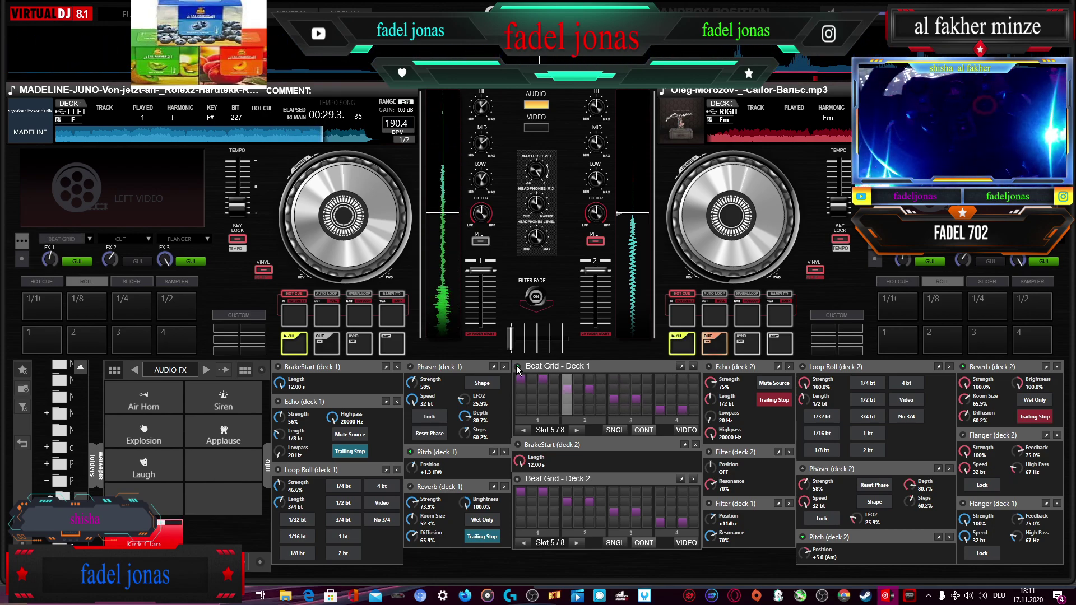
- Edit deck 1's Beat Grid pattern: clear the second filled cell of beats 1, 2 and 3, and fill the last cell of beat 4
click(541, 379)
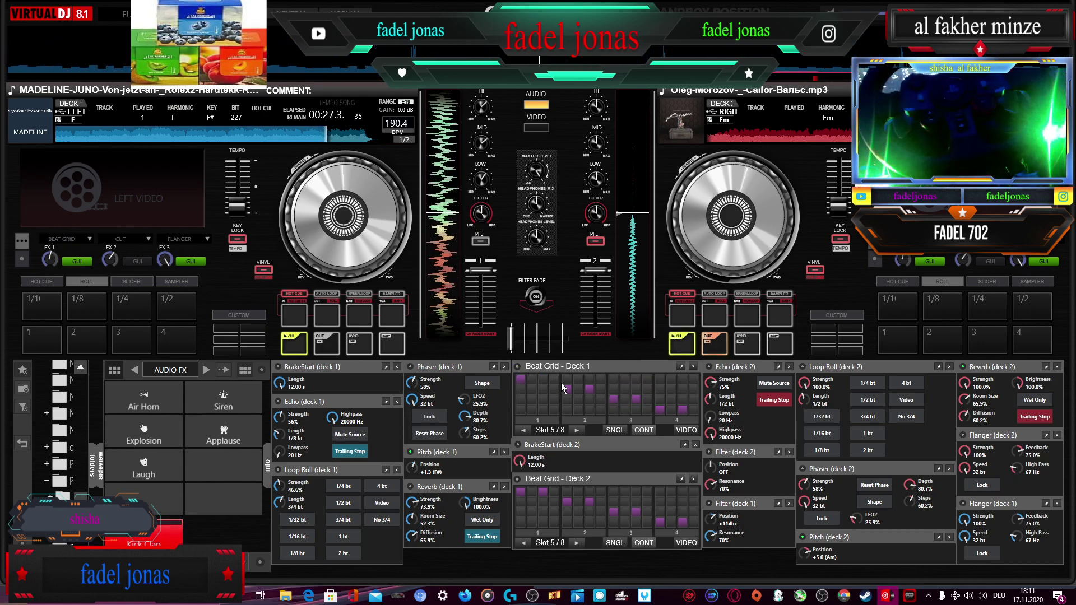
click(591, 390)
click(637, 400)
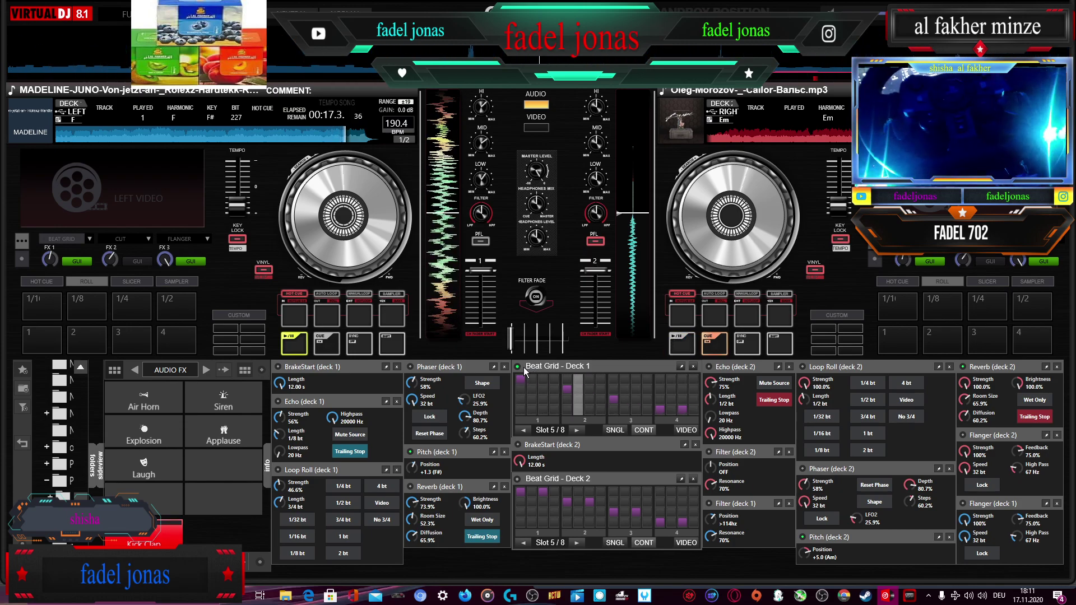
click(674, 410)
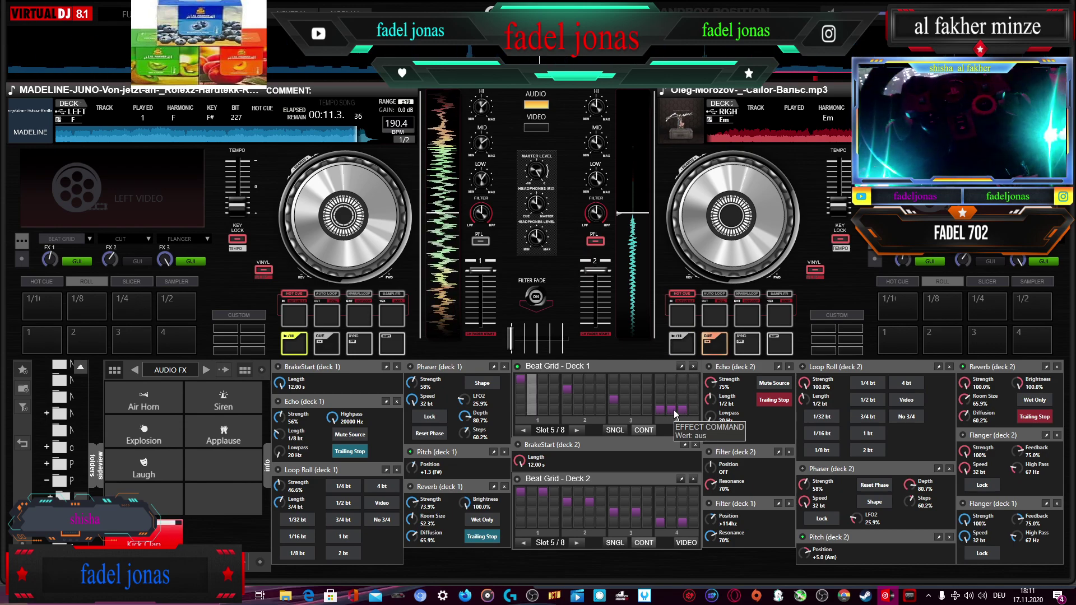
click(674, 410)
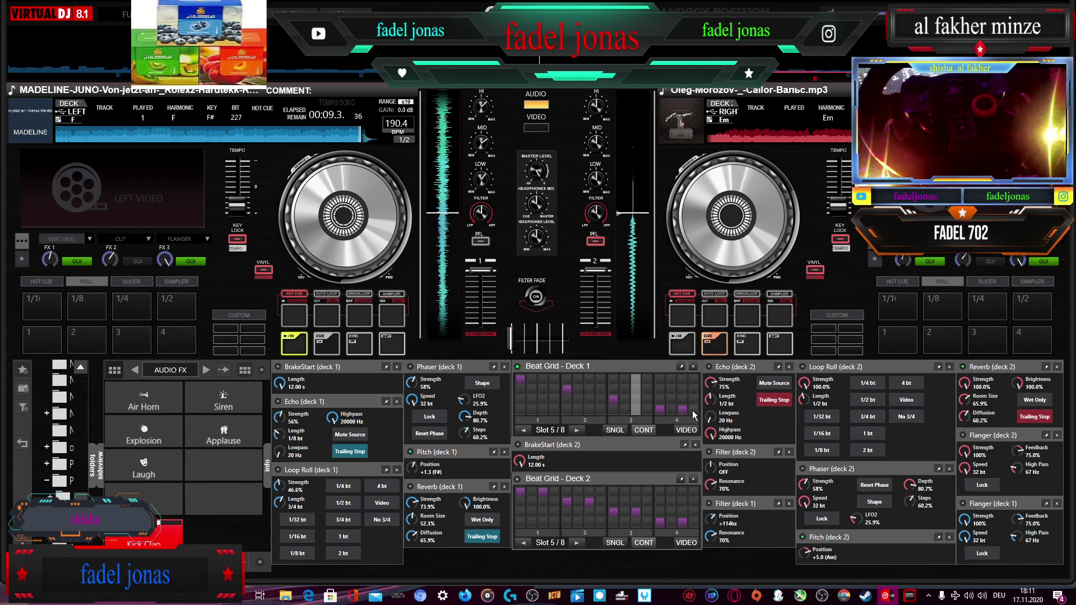
click(693, 410)
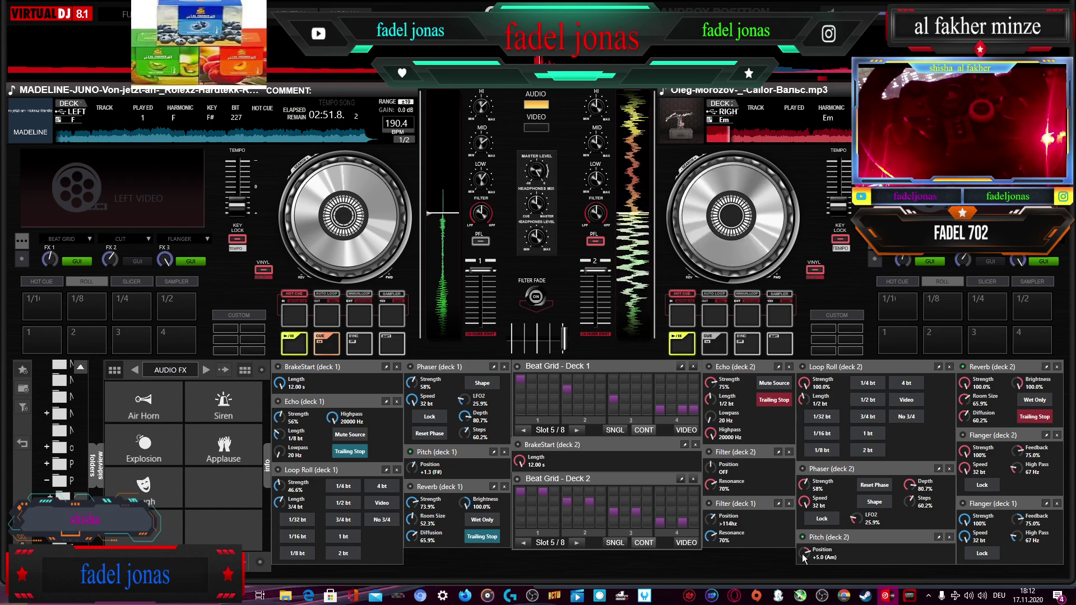
- Switch the sampler to the Instruments bank and start the Kick sample
click(207, 371)
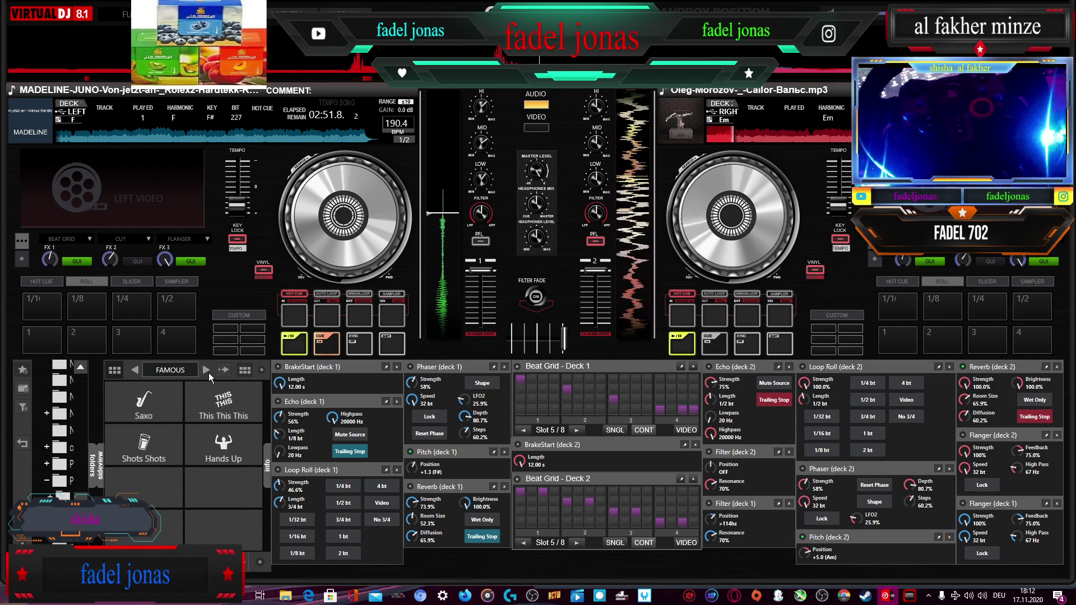
click(207, 371)
click(125, 408)
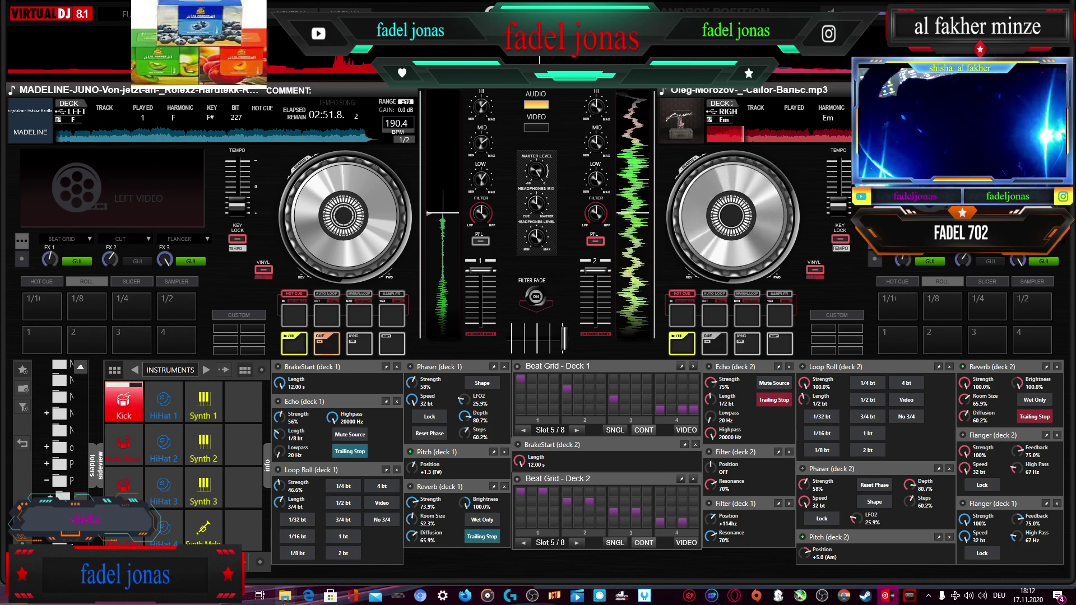
- Load the Sam-Wick Jarico Remix track from the music folder onto deck 1 and dismiss the key-matching notice
mouse_move(285, 596)
click(277, 559)
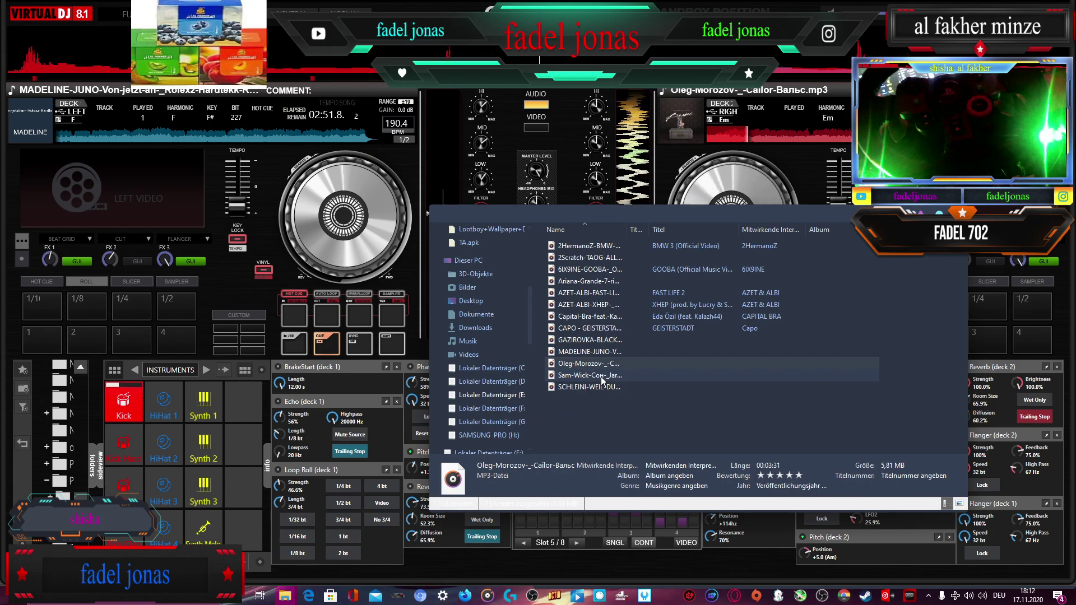
drag(601, 377, 399, 264)
click(555, 330)
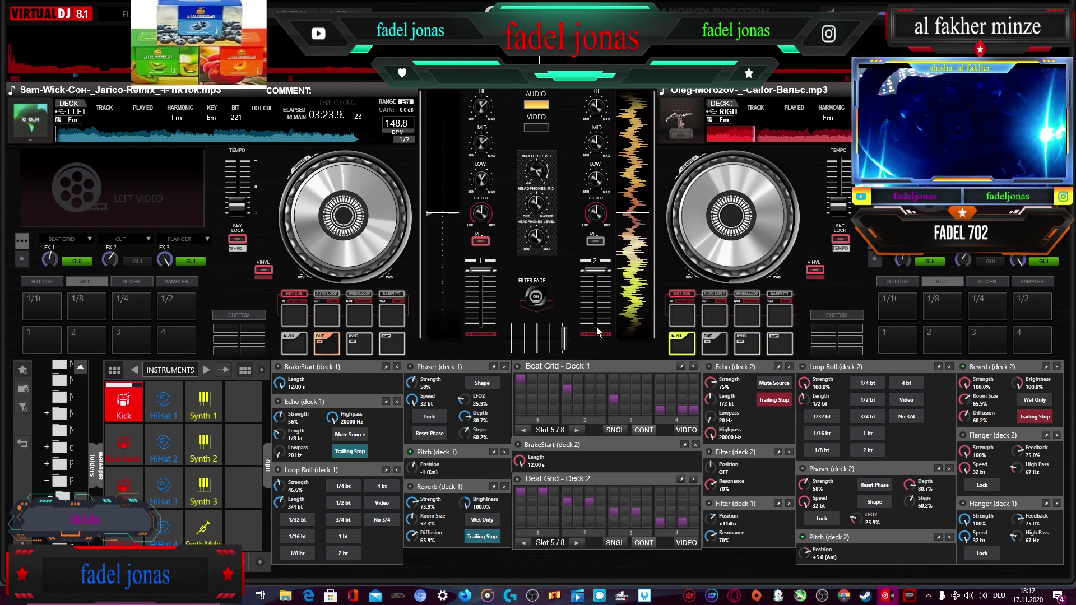
- Start deck 1, crossfade fully to it and return deck 2 to its cue point
click(294, 339)
drag(563, 339, 510, 360)
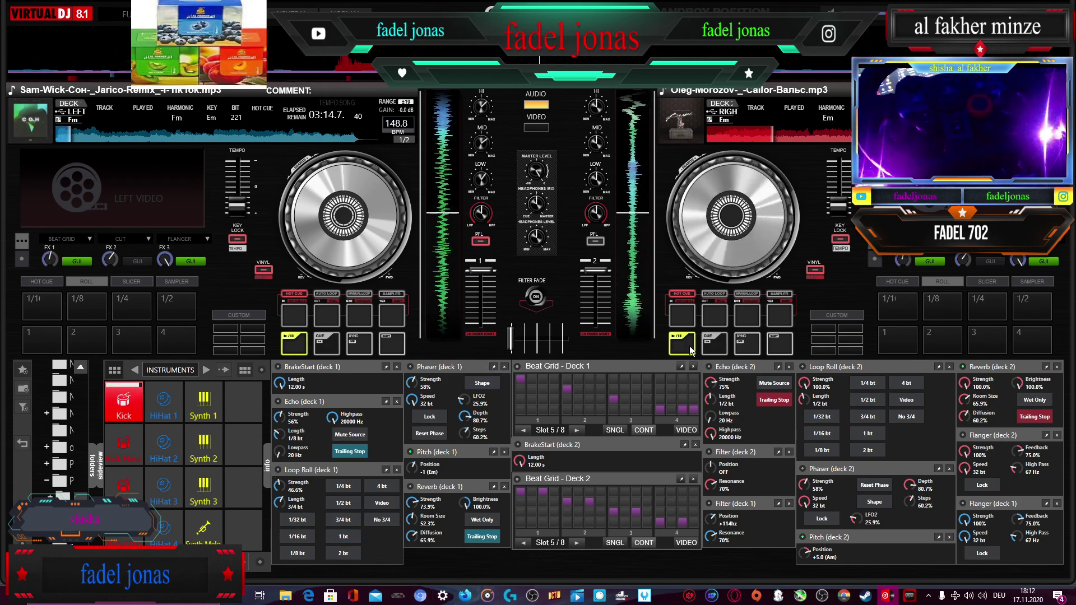
click(711, 351)
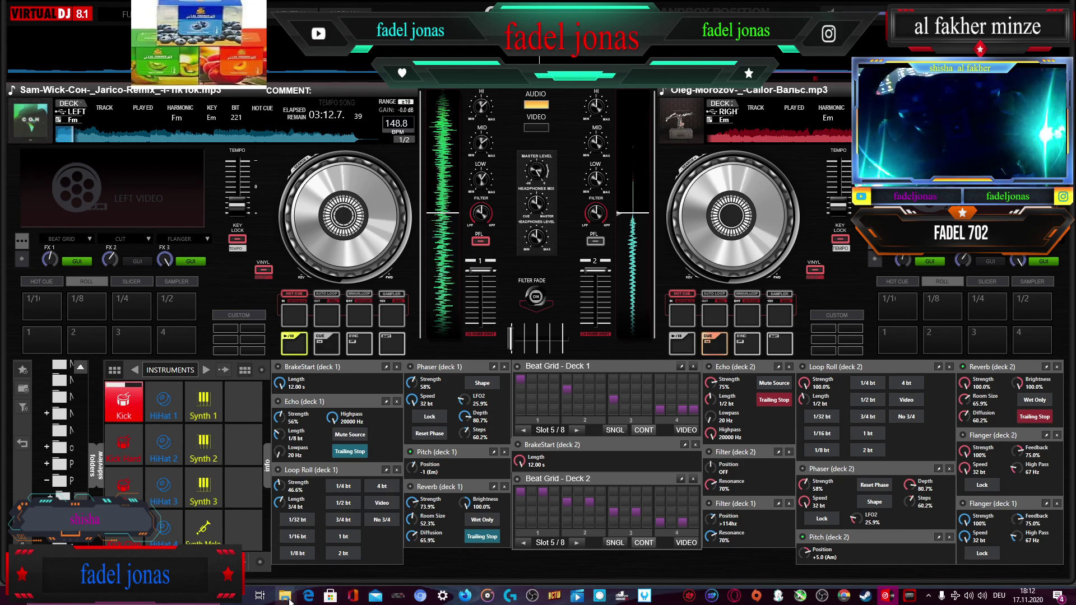
- Load the SCHLEINI-WEIL-DU-MICH-RAUS-HOLST track onto deck 2 and start it with the crossfader left at deck 1
mouse_move(286, 596)
click(277, 554)
drag(621, 389, 760, 132)
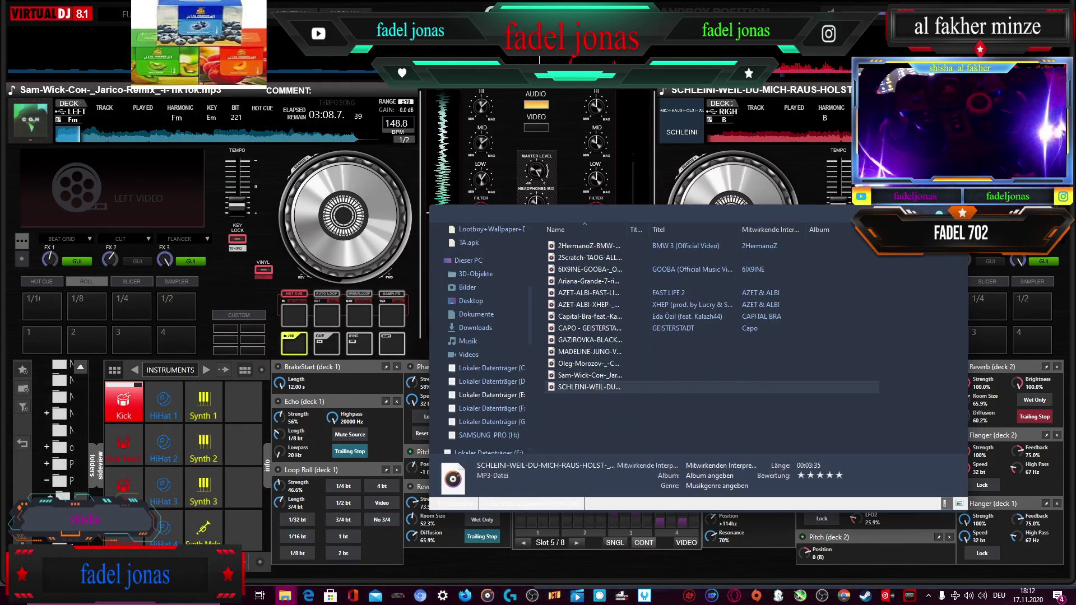
click(683, 344)
mouse_move(510, 338)
mouse_down()
mouse_move(563, 350)
mouse_move(513, 355)
mouse_up()
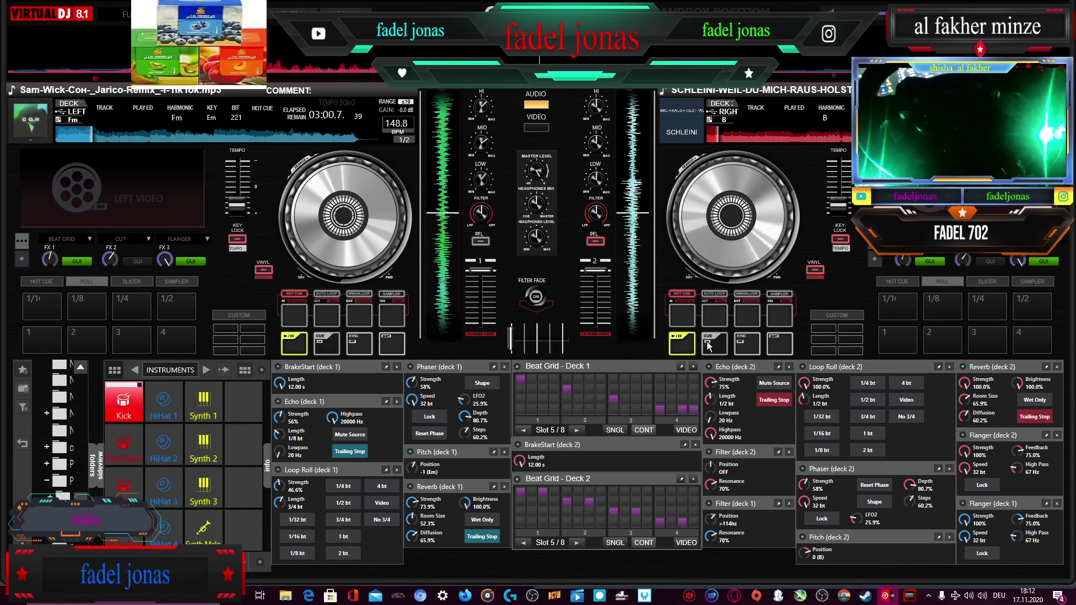
- Load the Ufo361 feat. RAF Camora Paradies track from the other music folder onto deck 2 and return to VirtualDJ
mouse_move(285, 596)
click(358, 567)
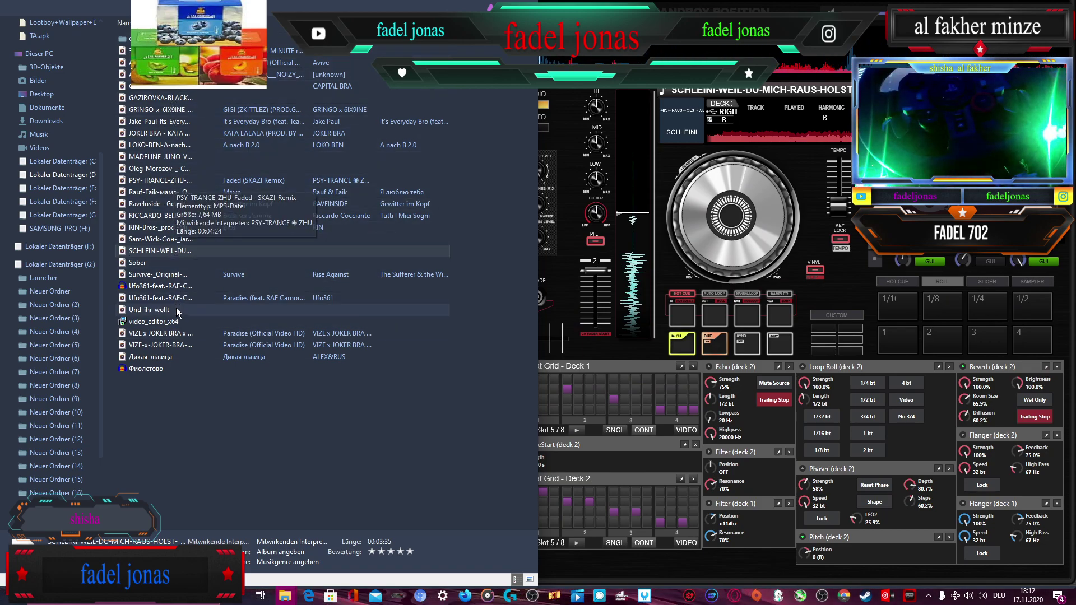
drag(185, 298, 707, 221)
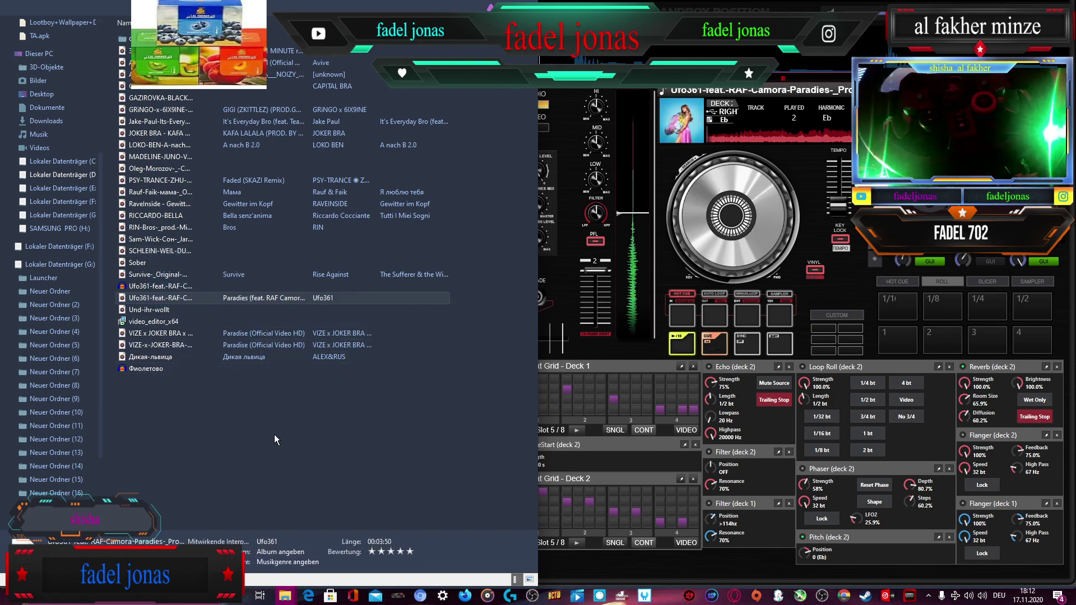
key(space)
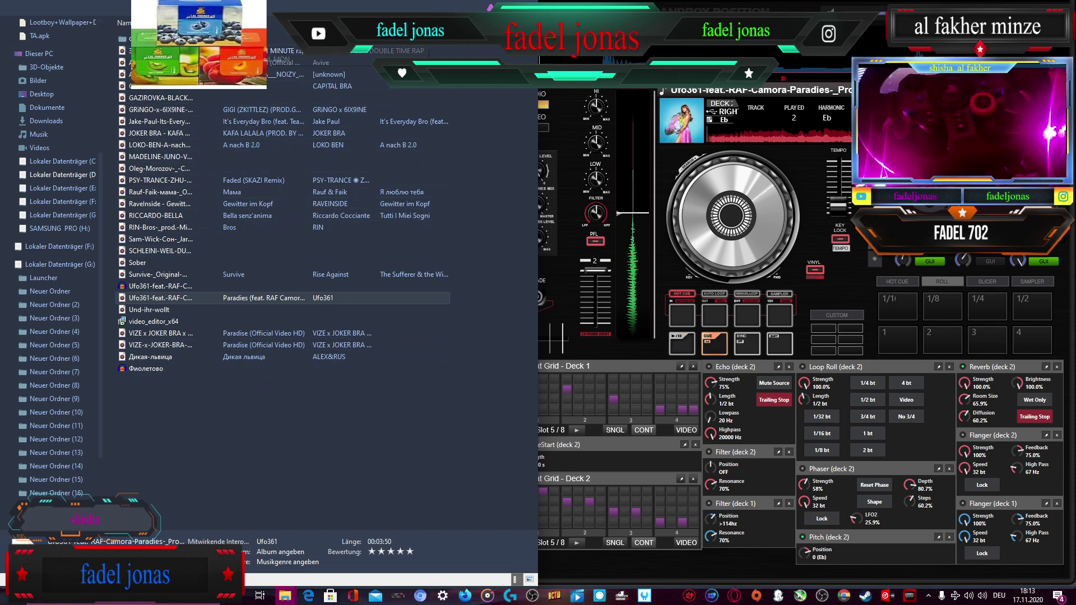
key(alt+Tab)
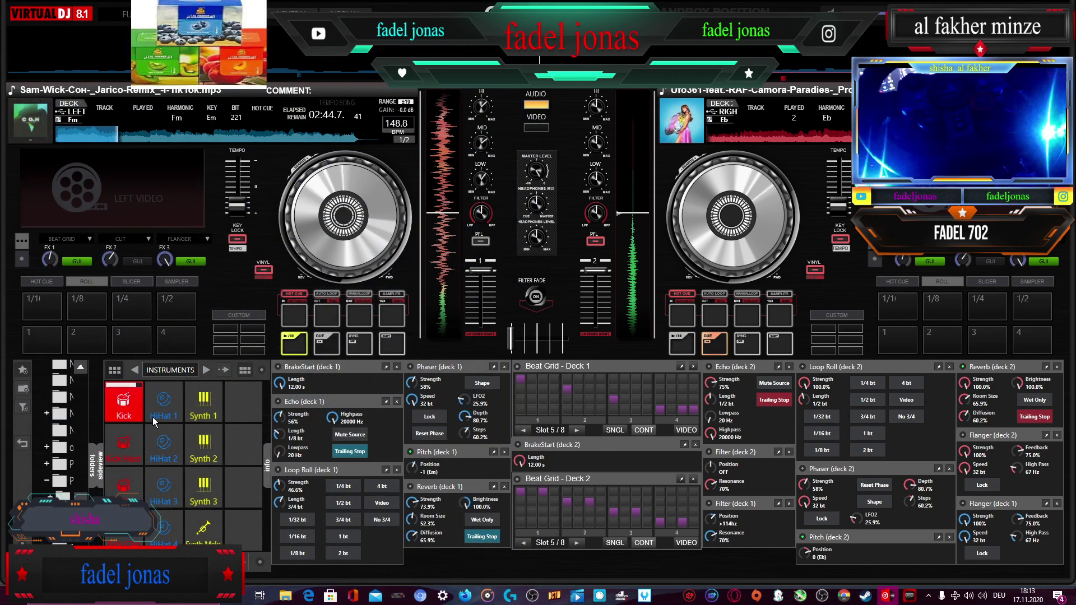
- Play the Air Horn sample from the Audio FX bank and crossfade fully to deck 2
click(207, 370)
click(207, 370)
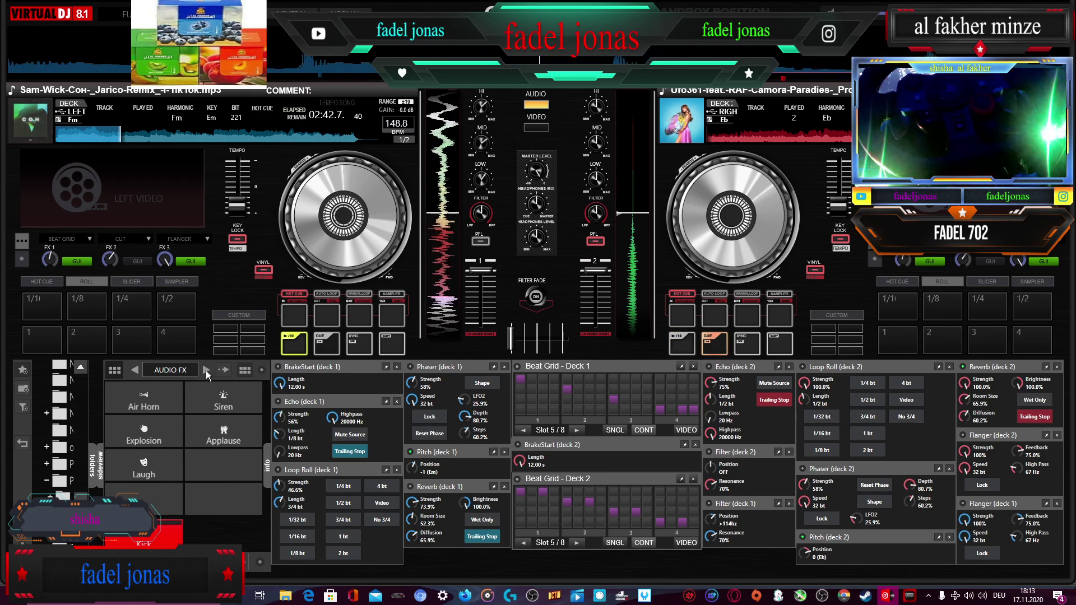
click(143, 399)
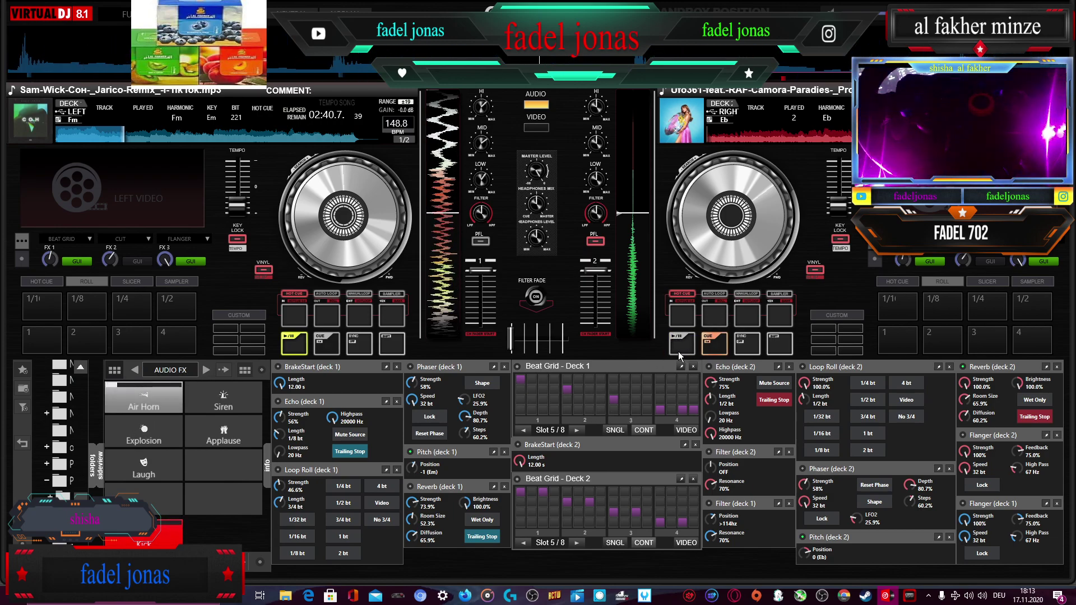
drag(503, 335, 558, 350)
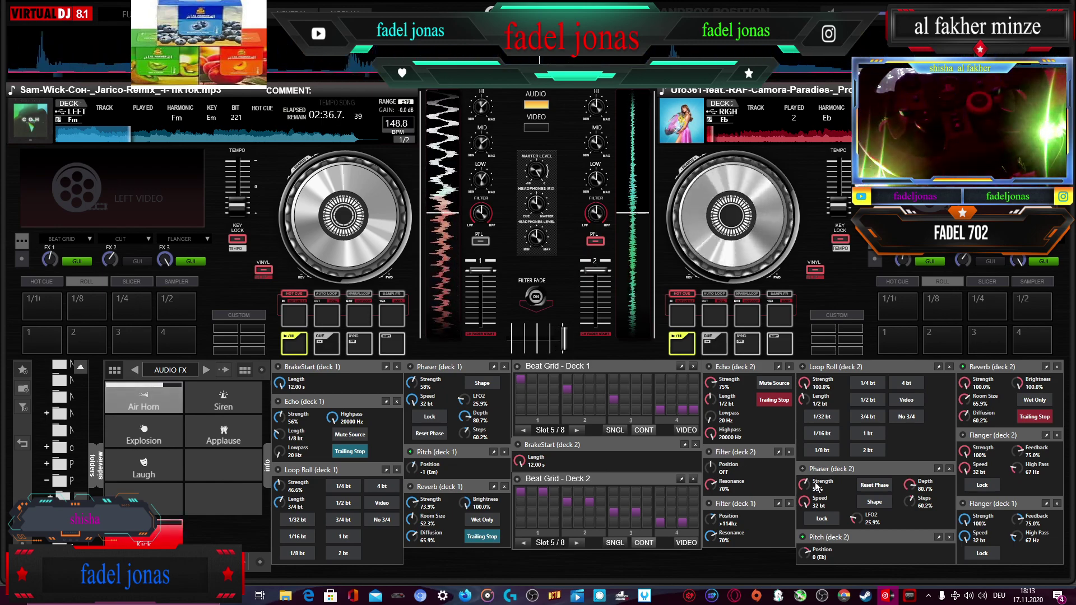
- Raise deck 2's Pitch position to +5.0 and return deck 1 to its cue point
drag(805, 553, 804, 541)
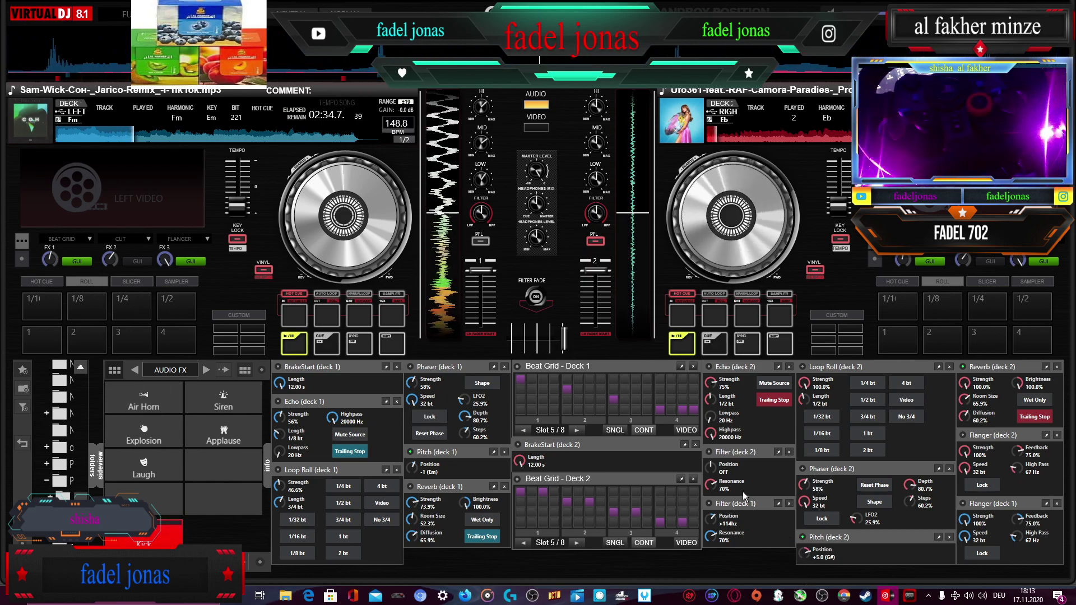
click(327, 343)
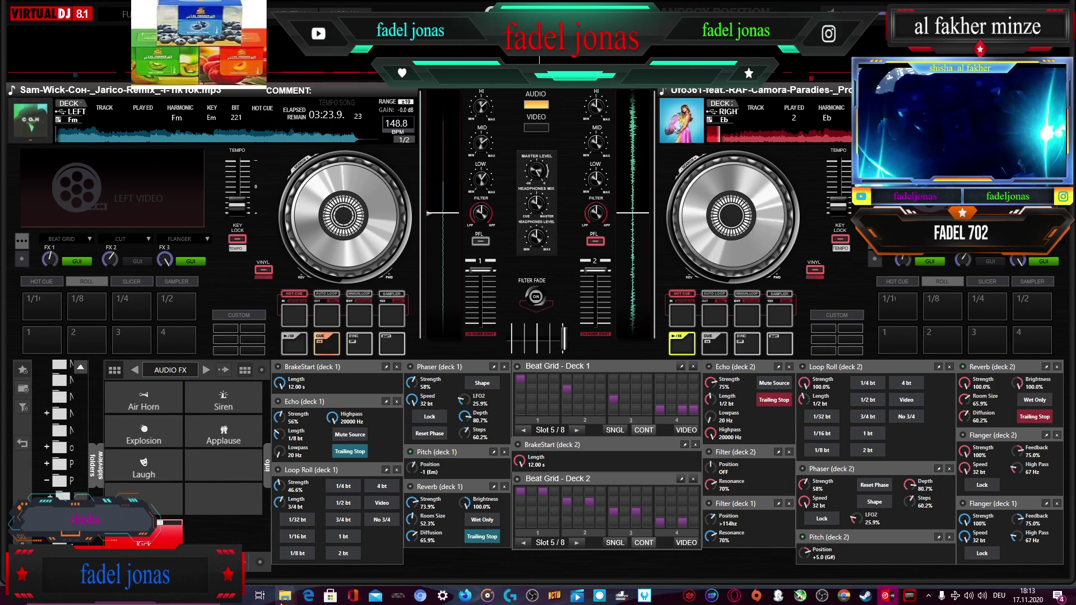
- Move the music folder window clear of deck 1 and load the RaveInside - Gewitter im Kopf track onto that deck
mouse_move(285, 596)
click(258, 546)
drag(237, 9, 699, 221)
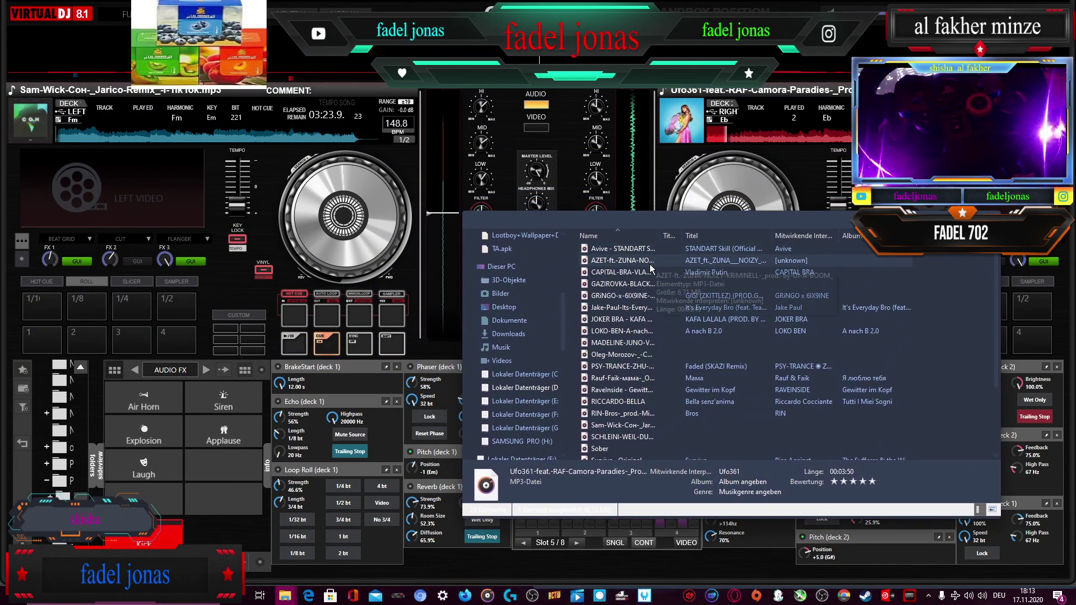
scroll(651, 264, up, 1)
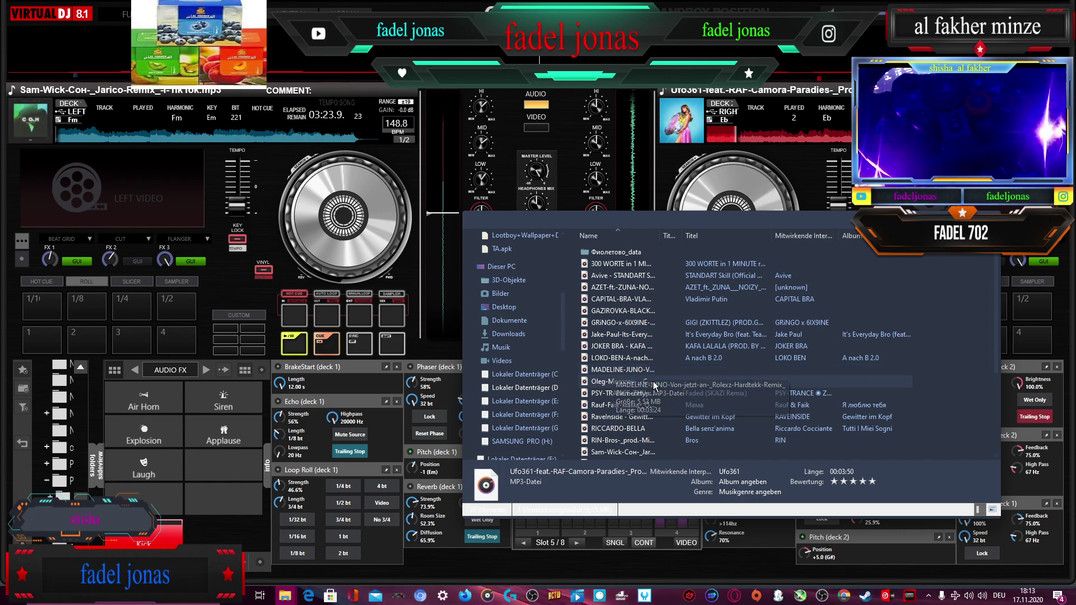
scroll(622, 376, down, 2)
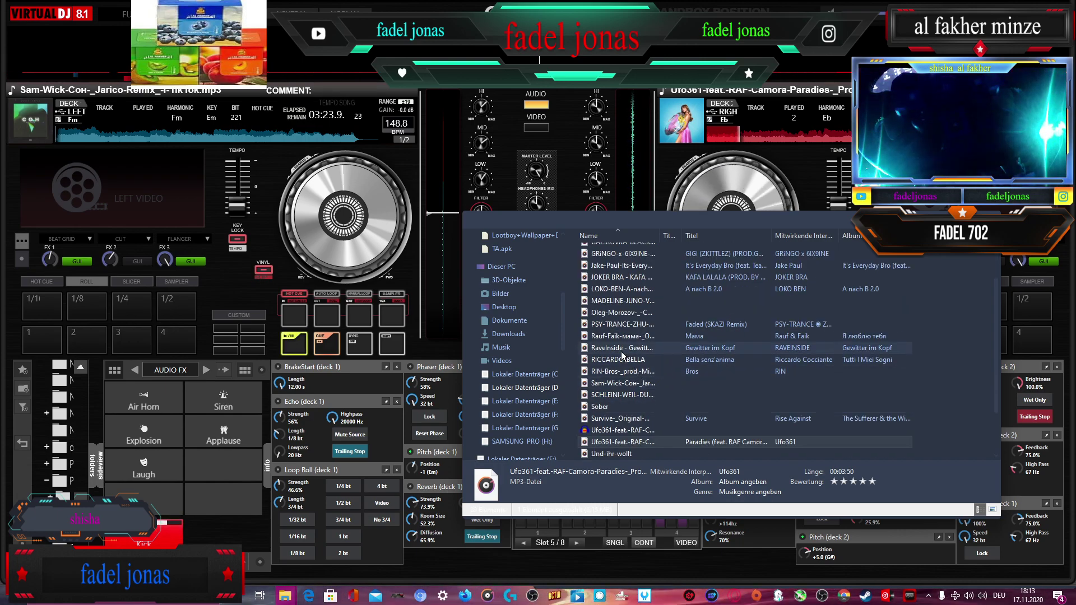
drag(647, 352, 325, 242)
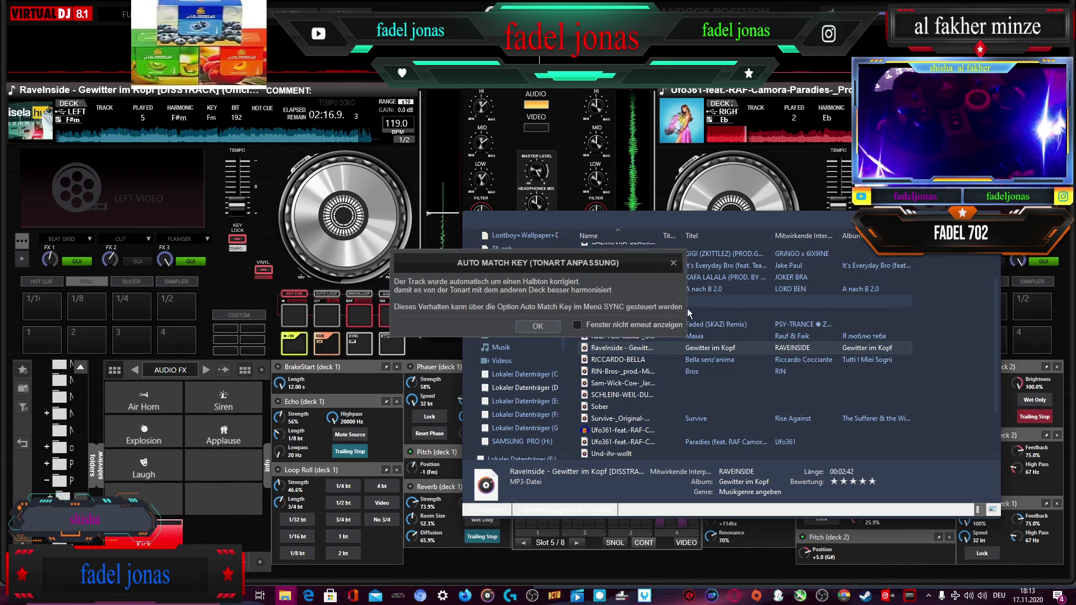
- Dismiss the Auto Match Key notice and play the Air Horn sample from the Audio FX bank
click(523, 329)
click(547, 328)
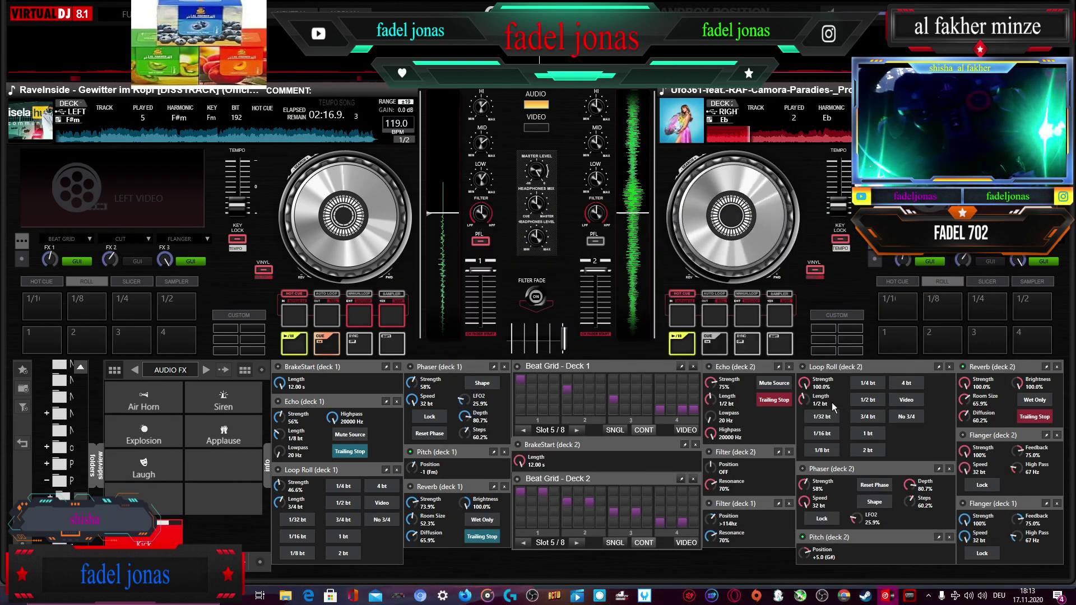
mouse_move(307, 506)
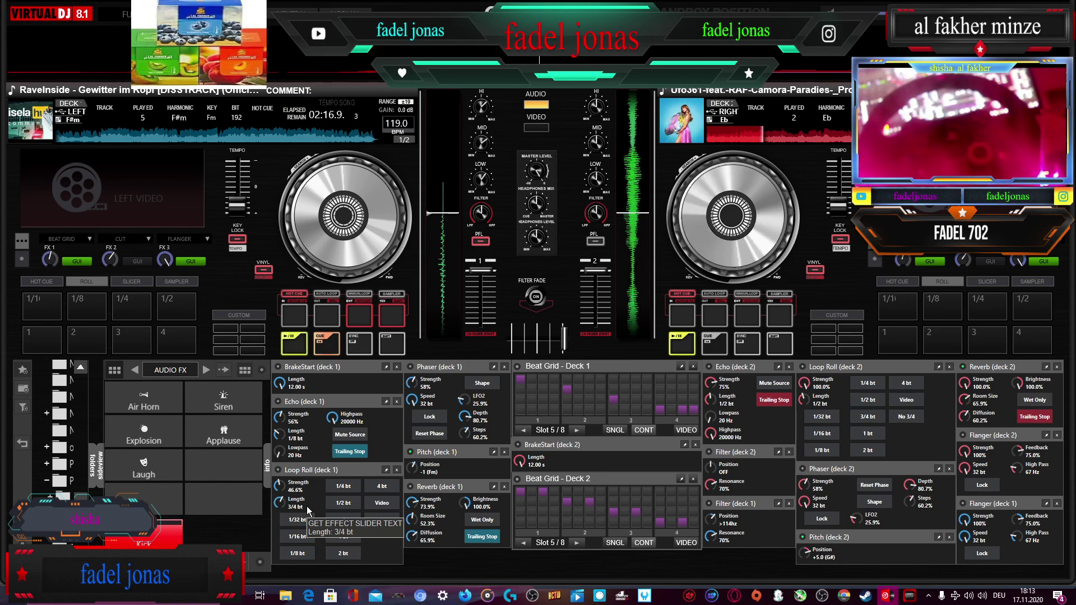
key(space)
key(space)
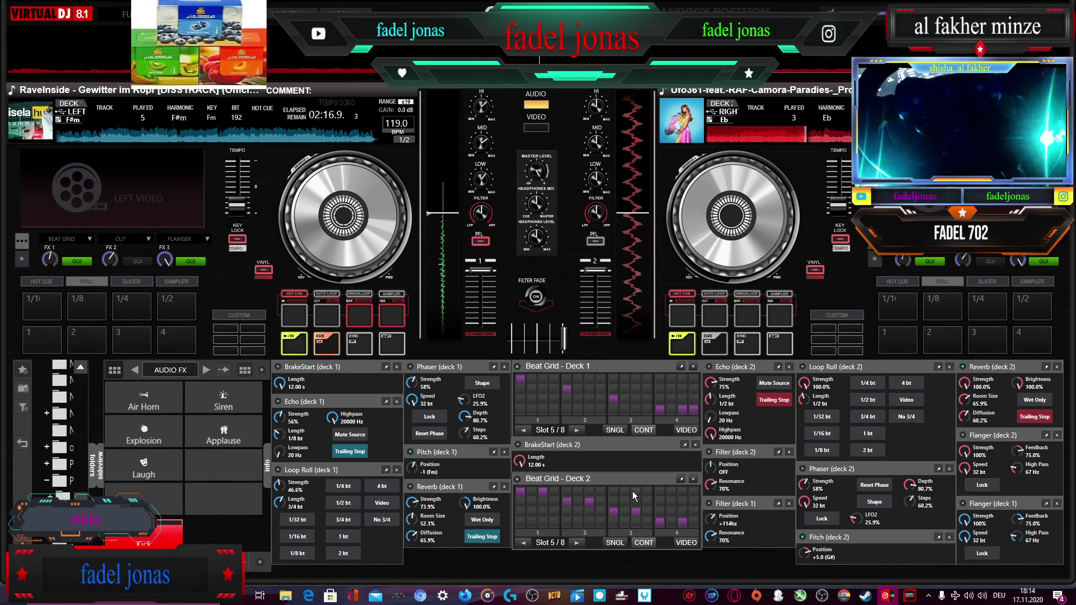
click(146, 412)
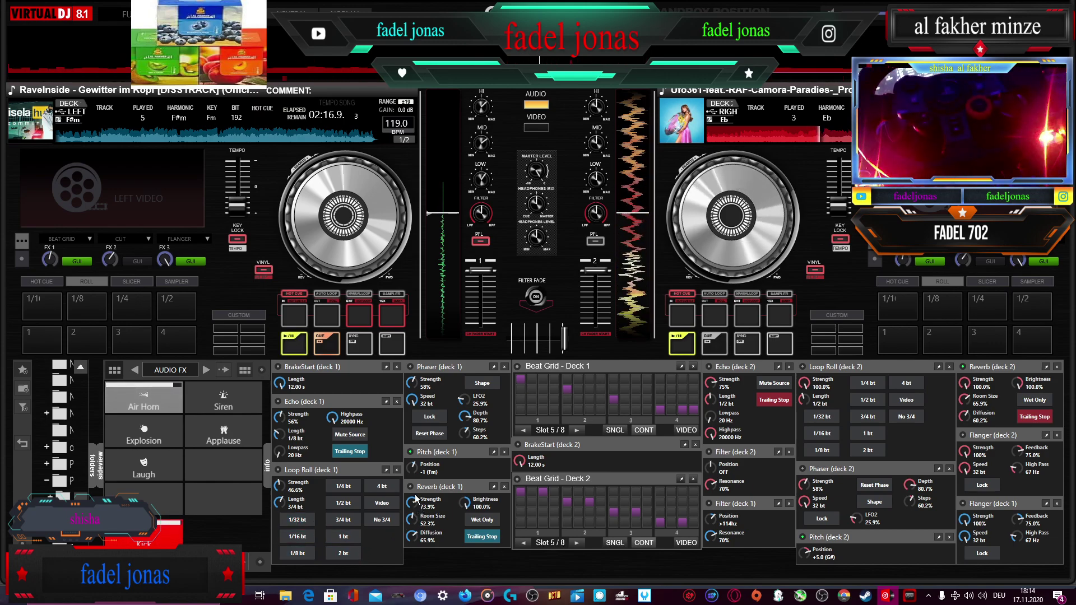
- Raise the position of deck 1's Pitch effect to +2.4
click(410, 452)
click(410, 452)
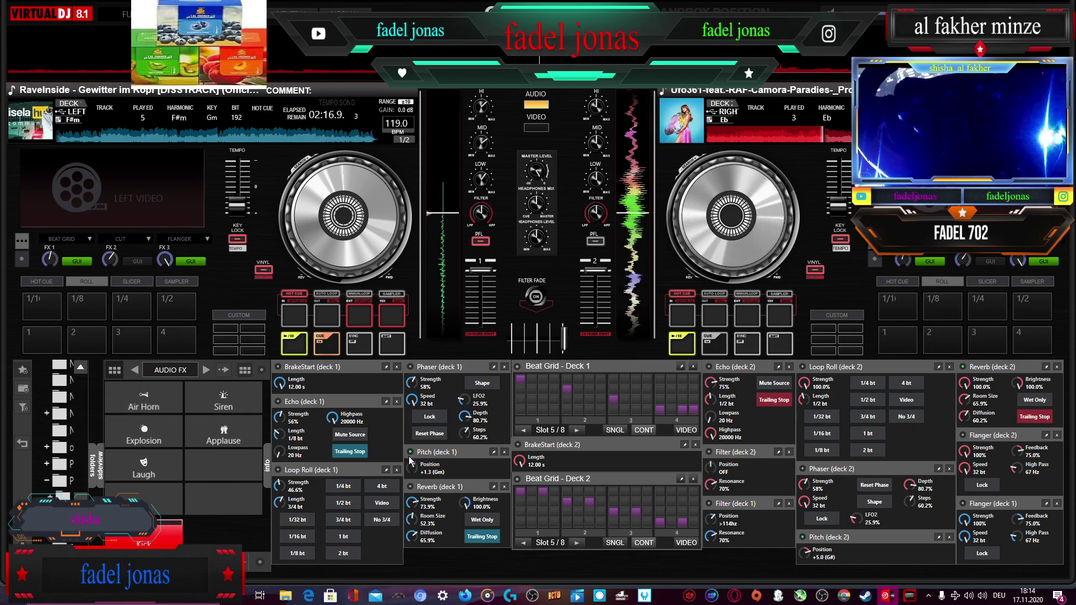
scroll(413, 465, up, 2)
scroll(413, 466, up, 1)
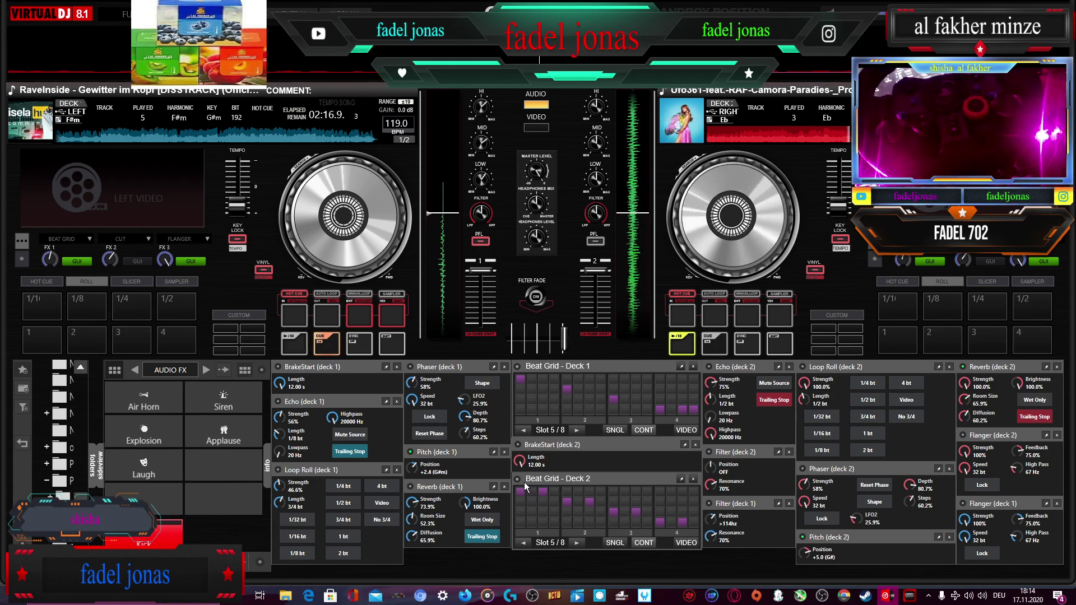
- Toggle deck 2's Beat Grid and Echo effects during playback and raise its Reverb Diffusion to 71.6%
click(671, 492)
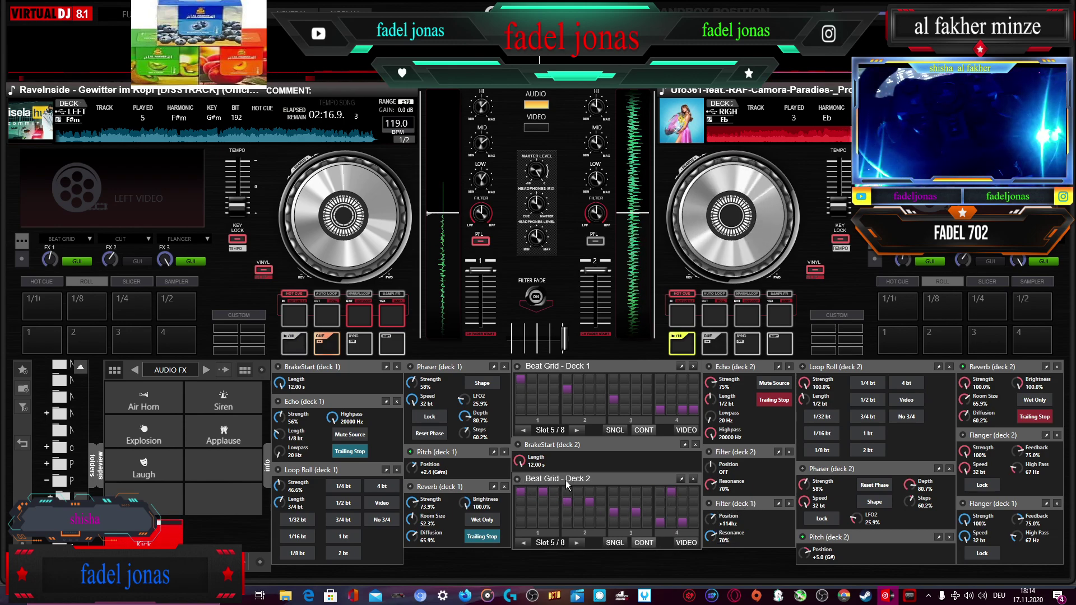
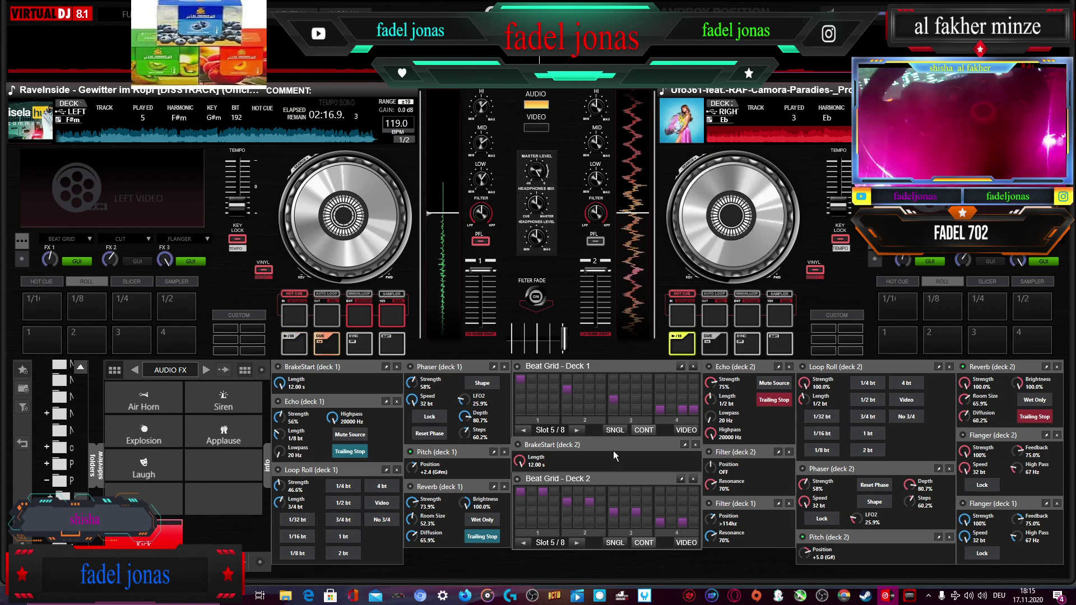
click(517, 479)
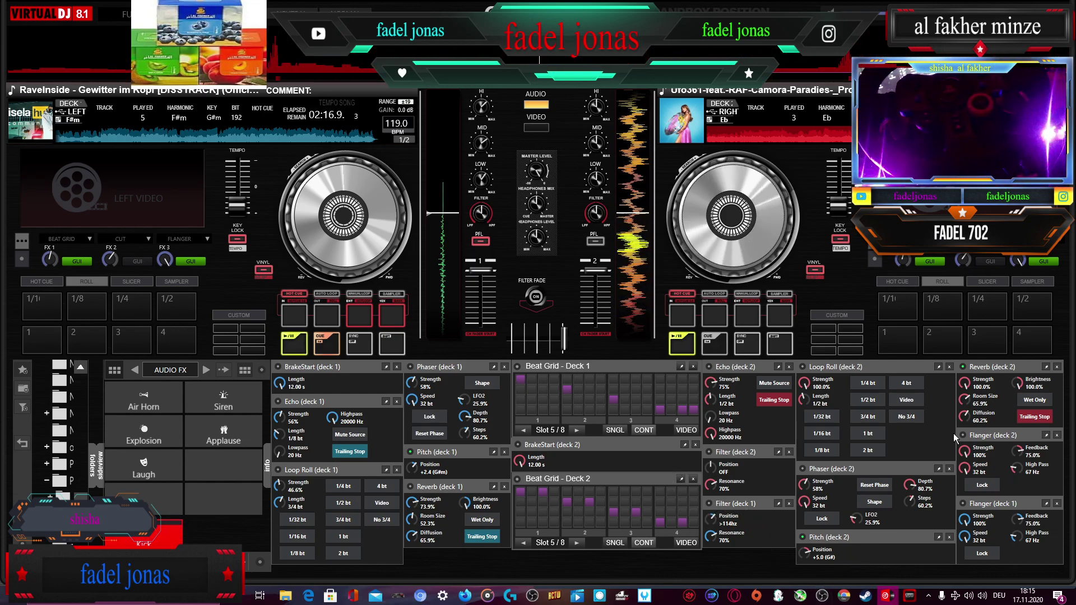
drag(964, 420, 968, 421)
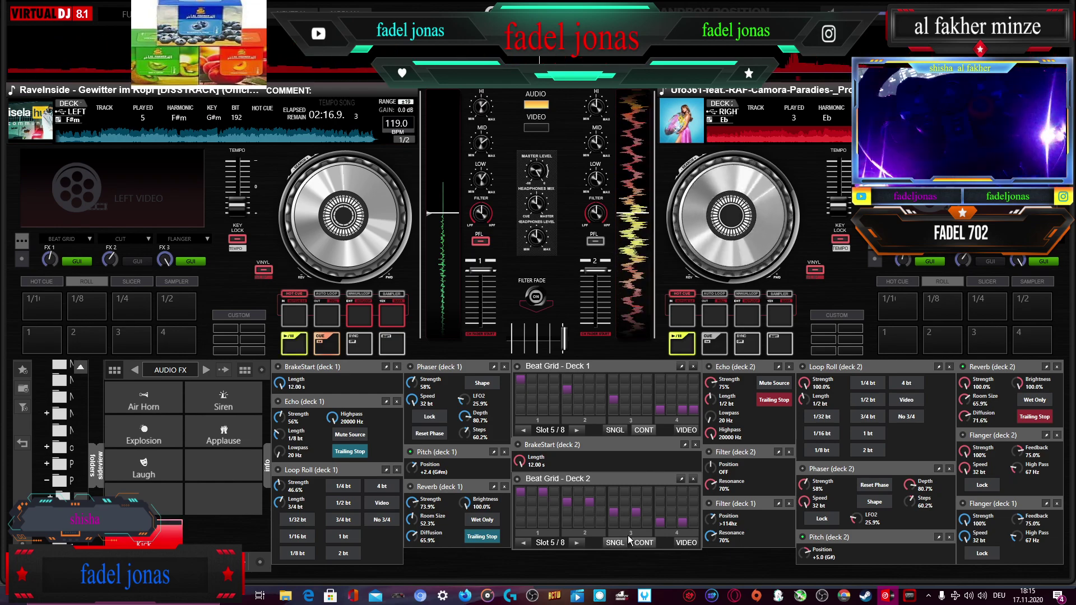
click(709, 367)
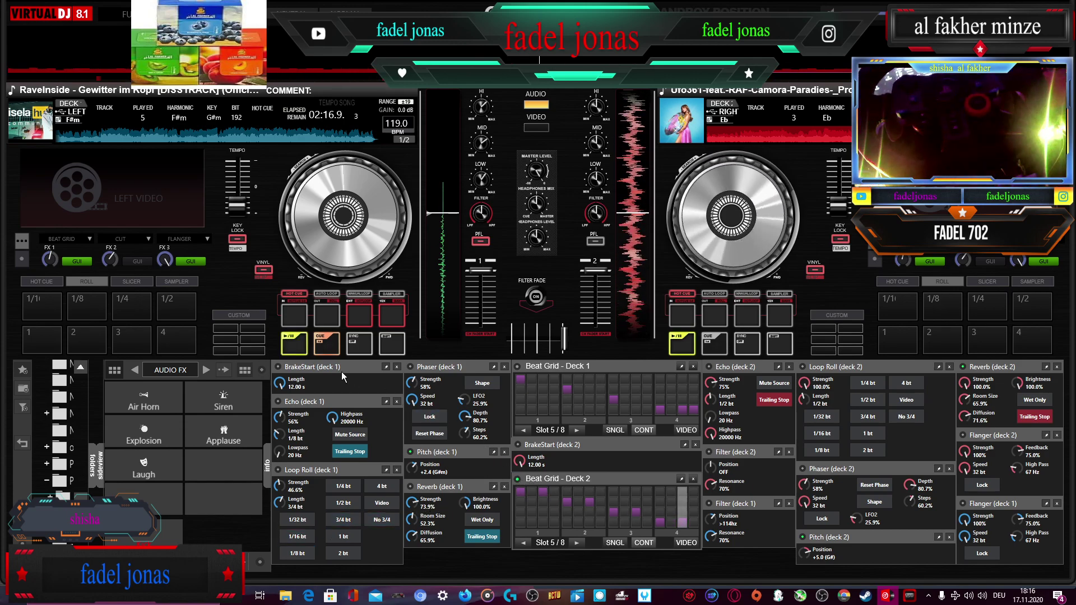
- Play the Air Horn sample and bring in deck 1 with BrakeStart, crossfading fully to it
click(160, 392)
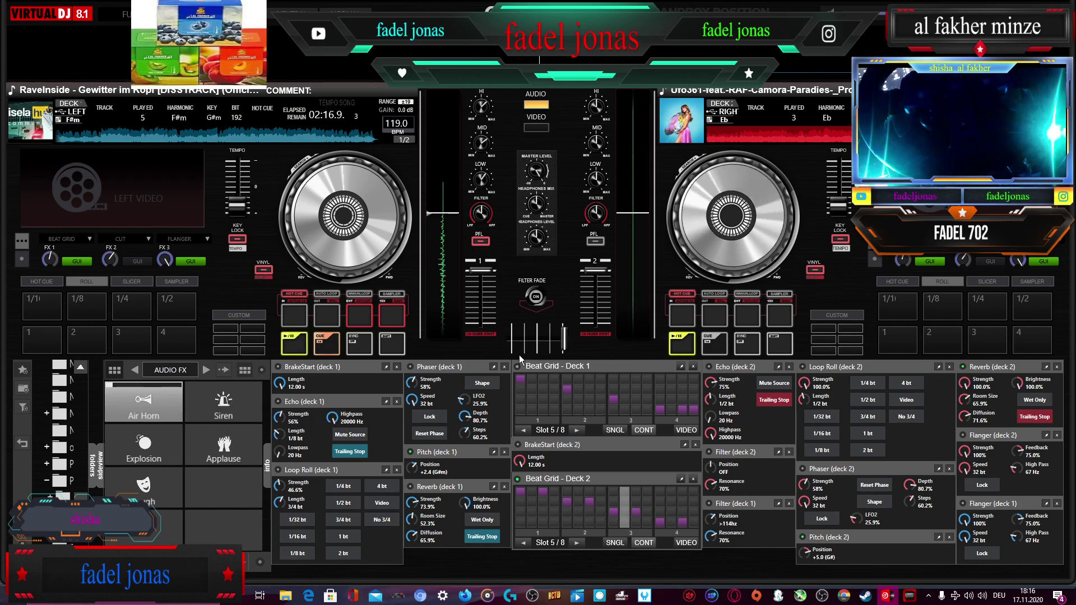
click(282, 367)
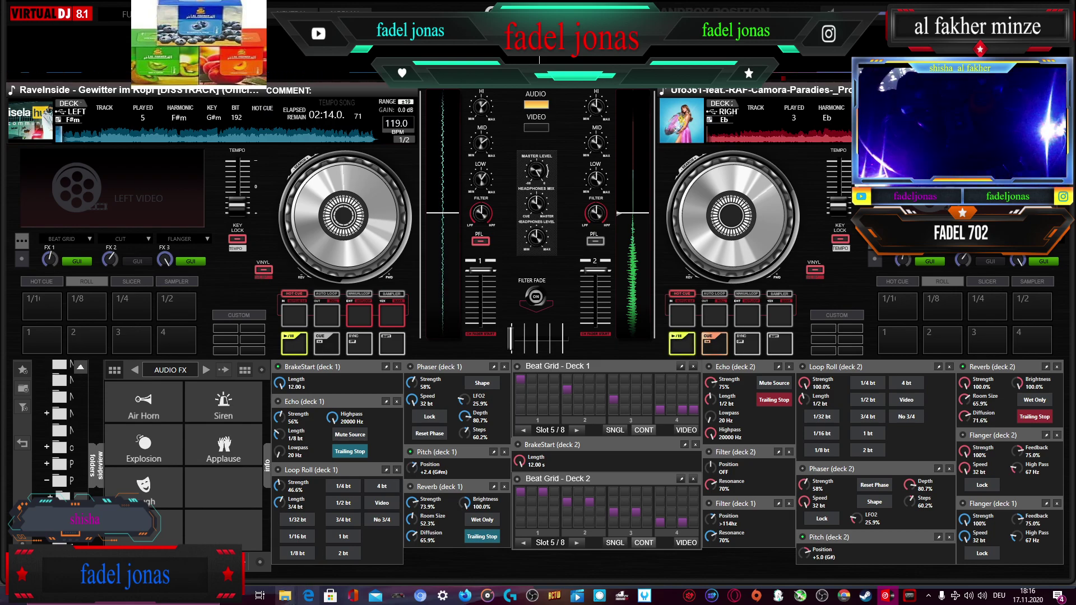
- Load the 300 WORTE in 1 MINUTE rappen track from the larger music folder onto deck 2
mouse_move(286, 595)
click(250, 544)
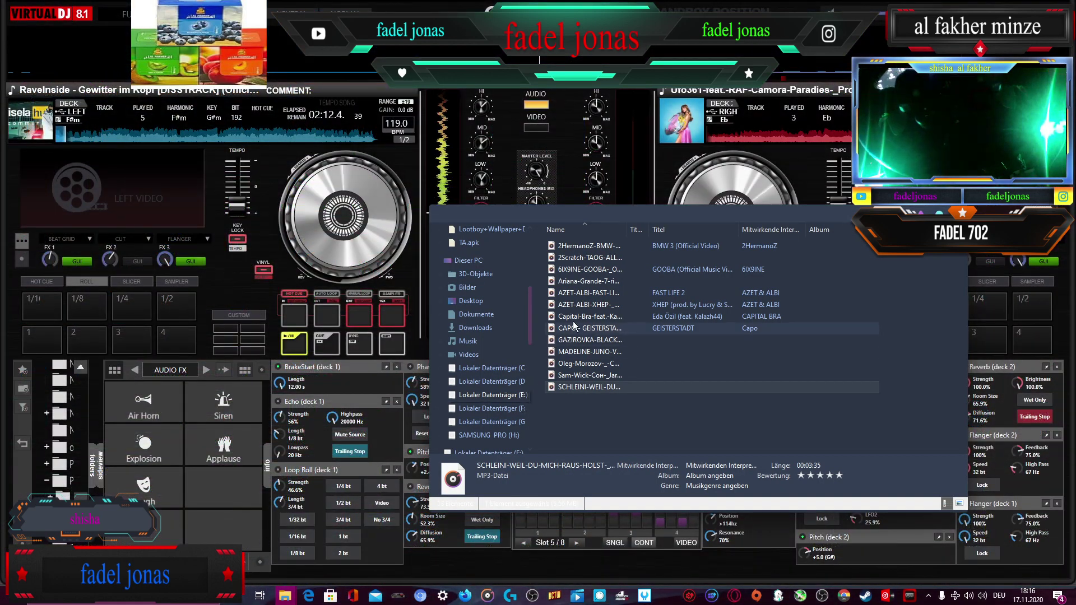
click(286, 595)
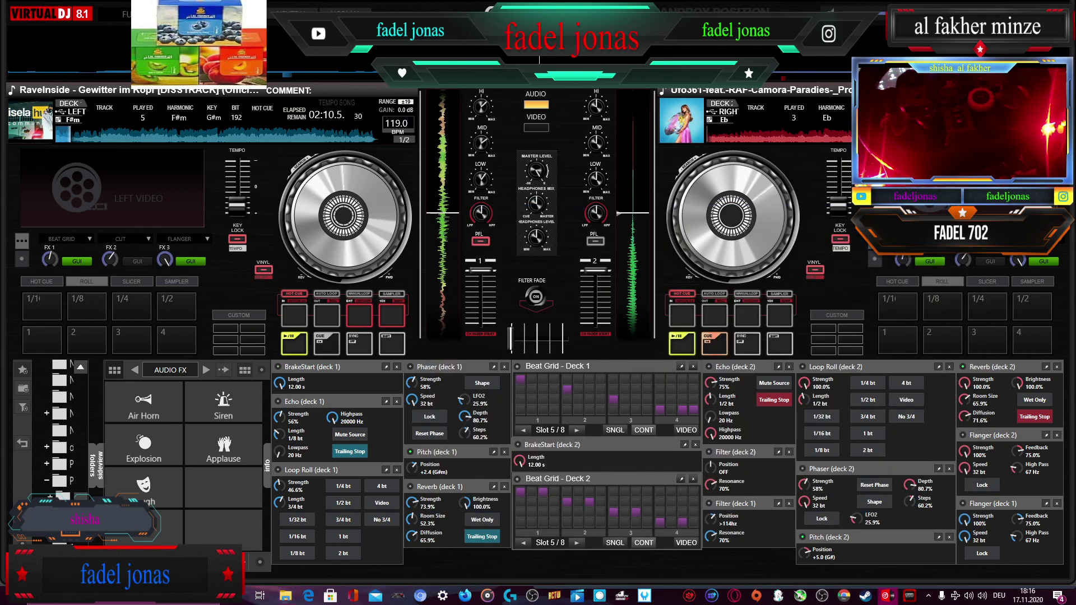
click(287, 594)
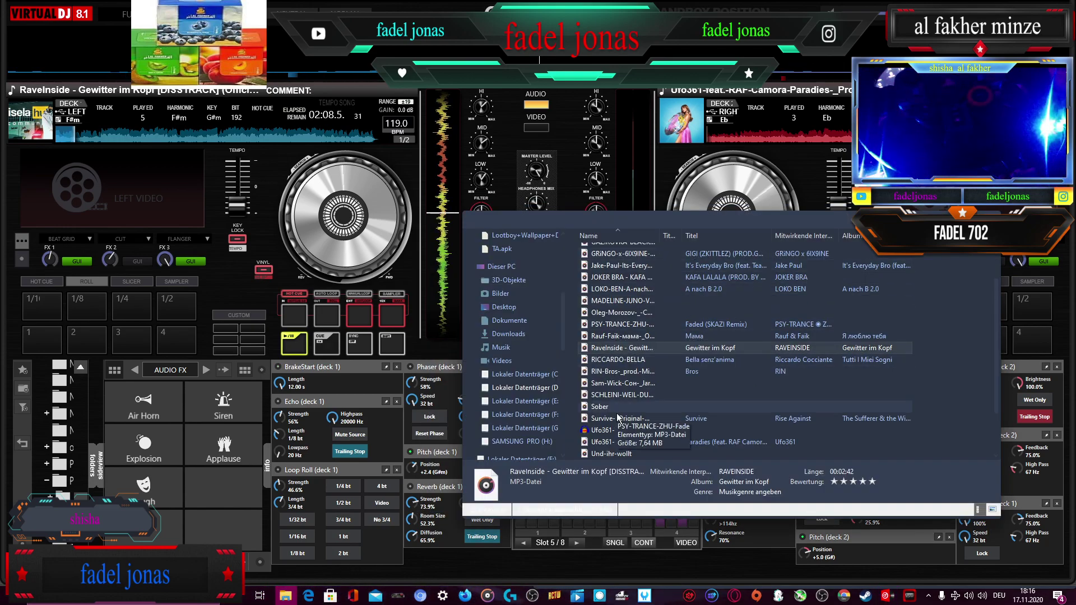
scroll(663, 373, up, 2)
drag(645, 264, 768, 185)
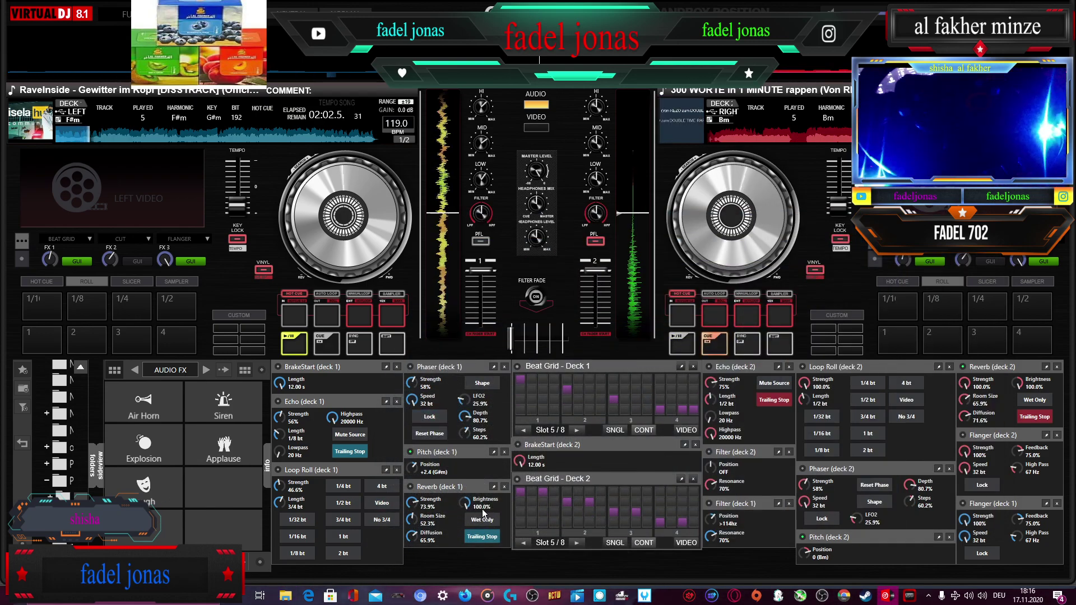
- Switch deck 1's Beat Grid effect on and off briefly, ending with the Air Horn sample
click(517, 367)
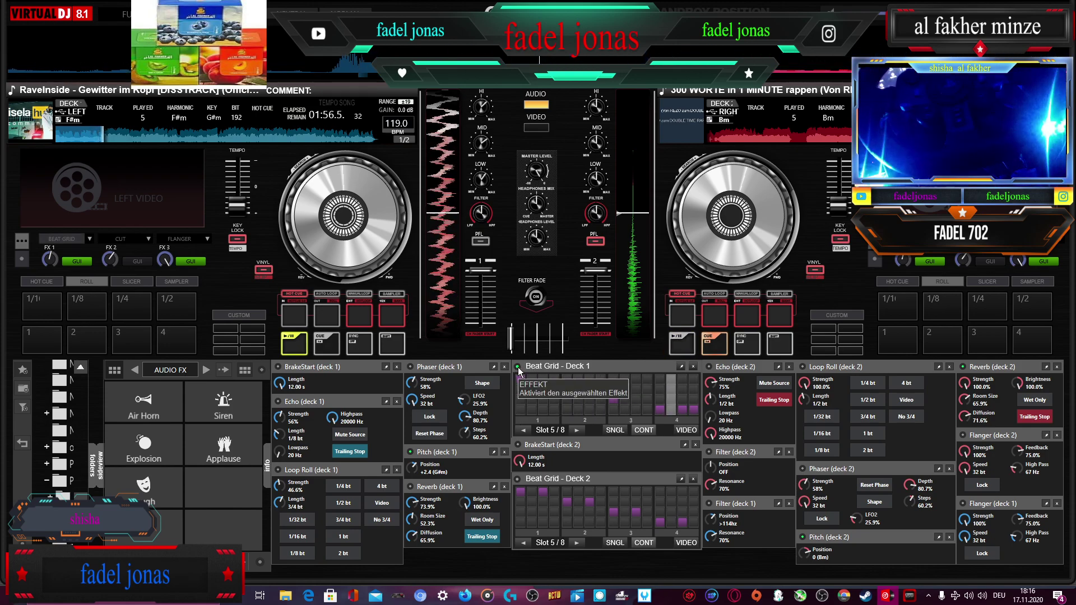
click(518, 367)
click(160, 400)
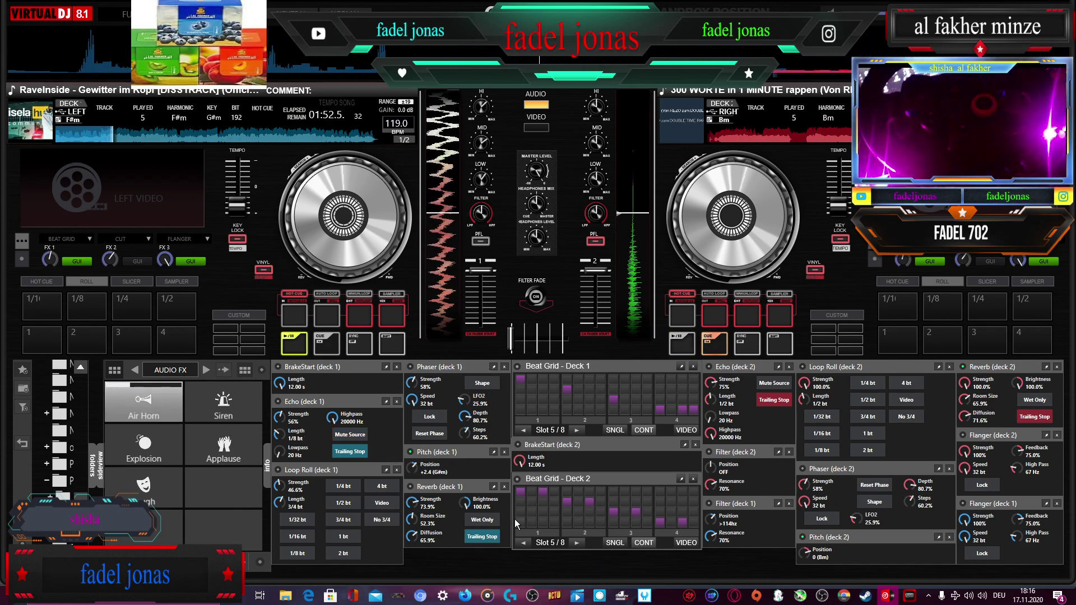
- Activate deck 1's Beat Grid and add cells in columns 12 and 8 of the third row and column 4 of the second
click(518, 366)
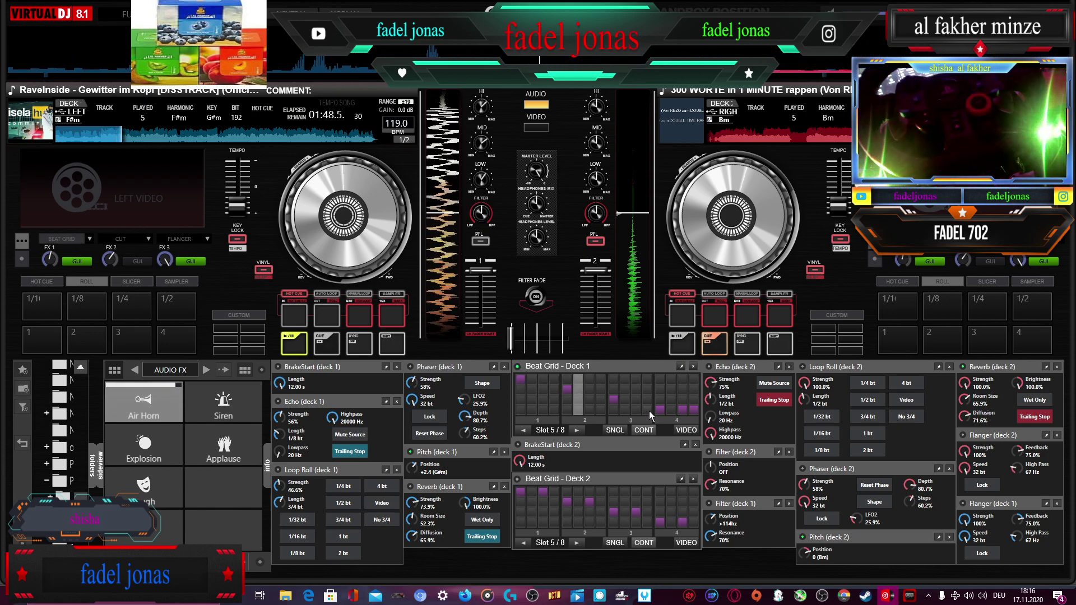
click(646, 400)
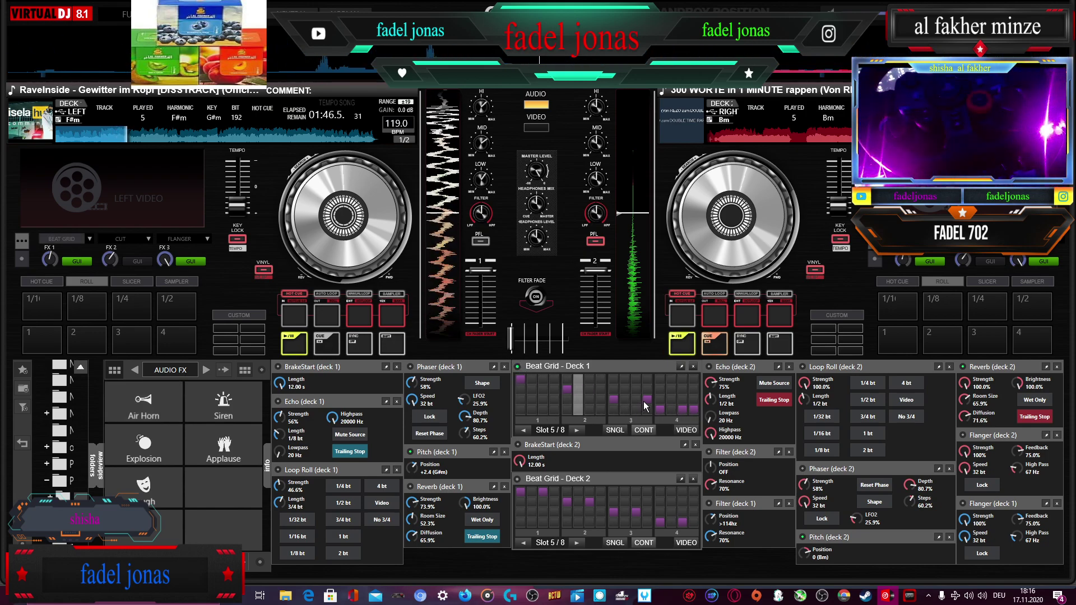
click(602, 399)
click(555, 399)
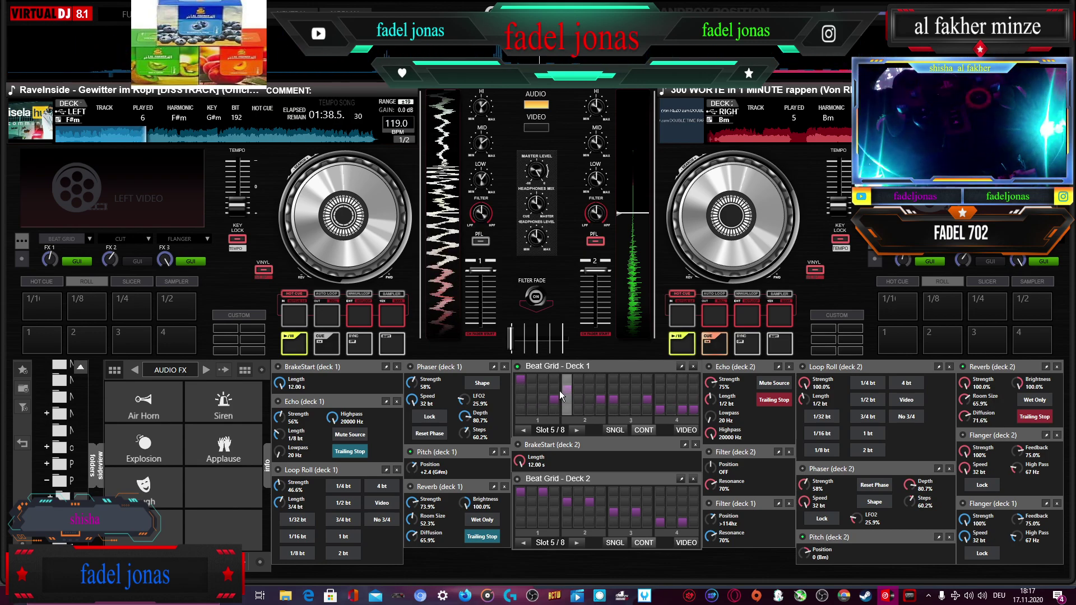
click(555, 390)
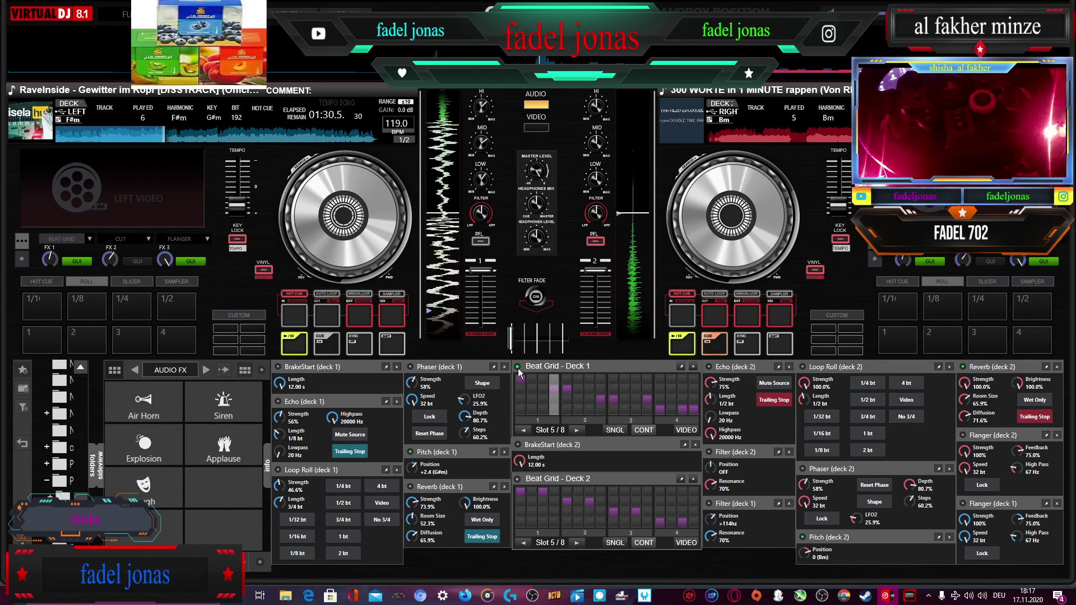
click(577, 388)
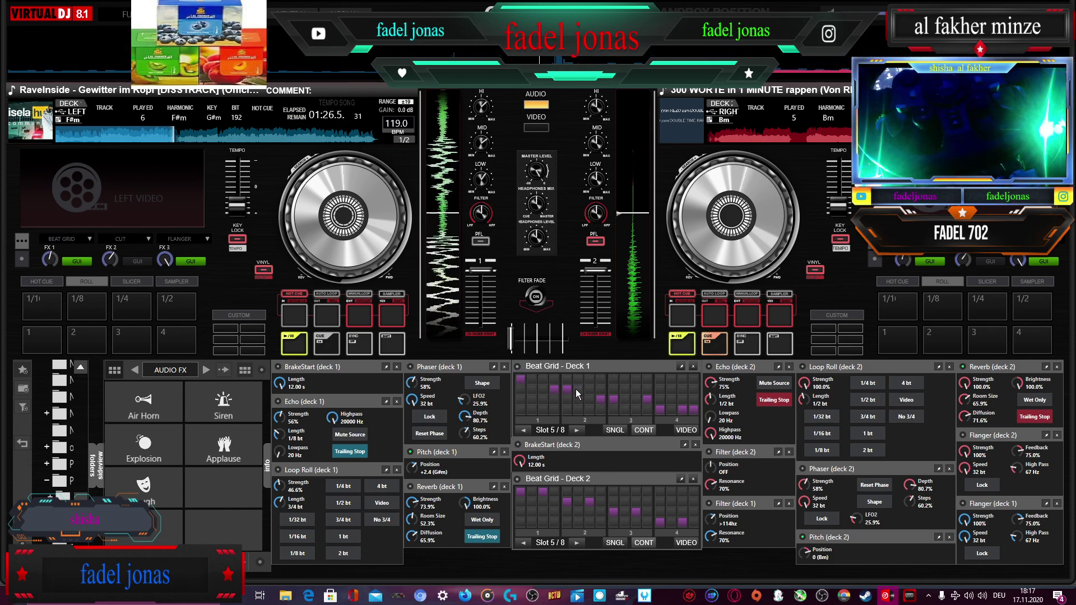
- Edit Deck 1's Beat Grid so row 2 keeps only column 5, and row 4 is filled at columns 12, 13 and 15
click(577, 391)
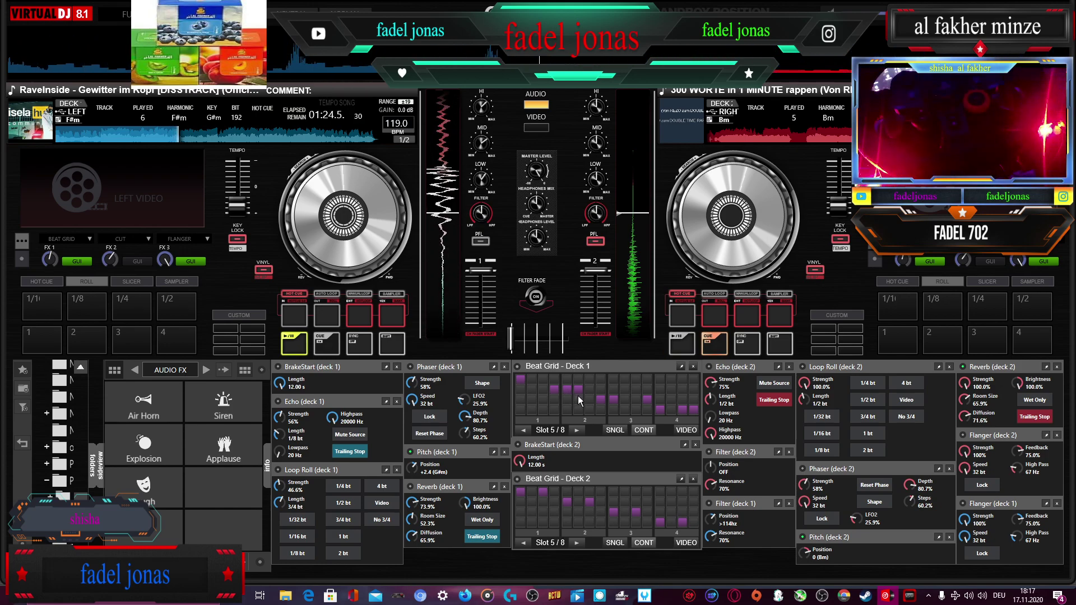
click(558, 389)
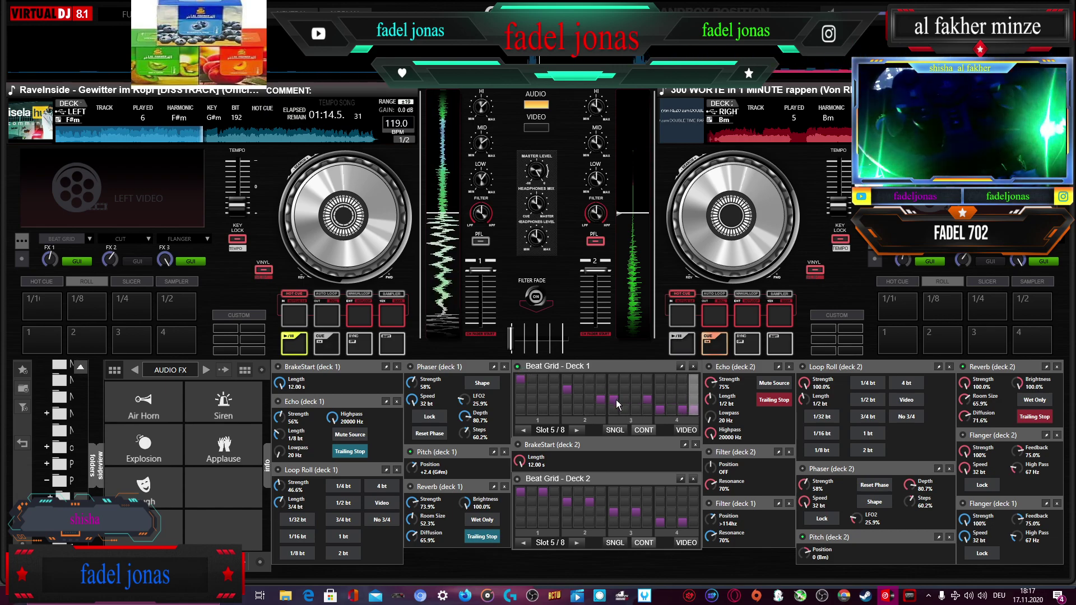
click(648, 399)
click(694, 412)
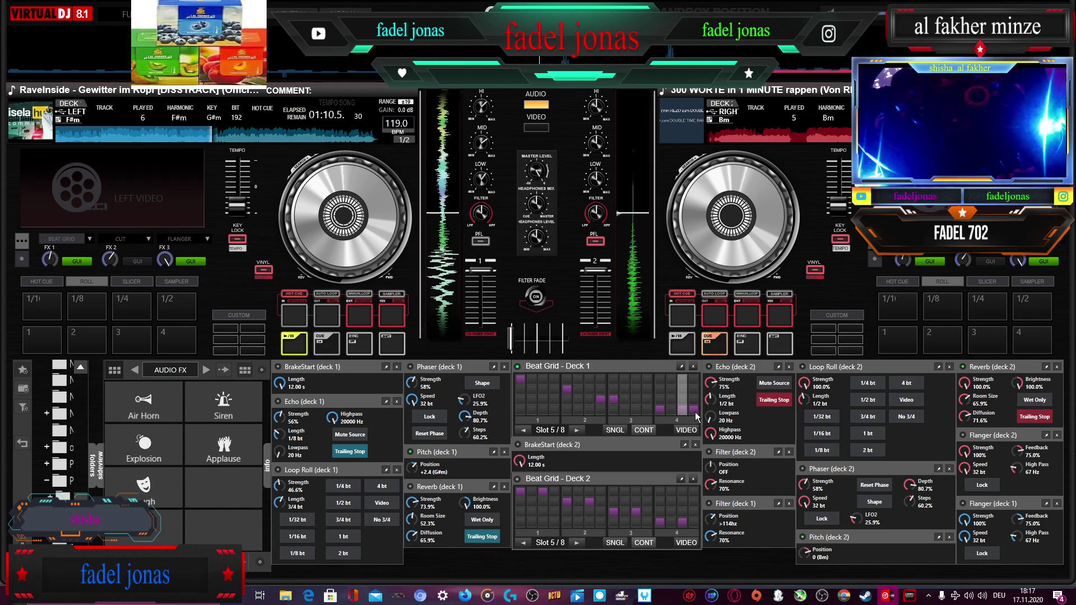
click(646, 409)
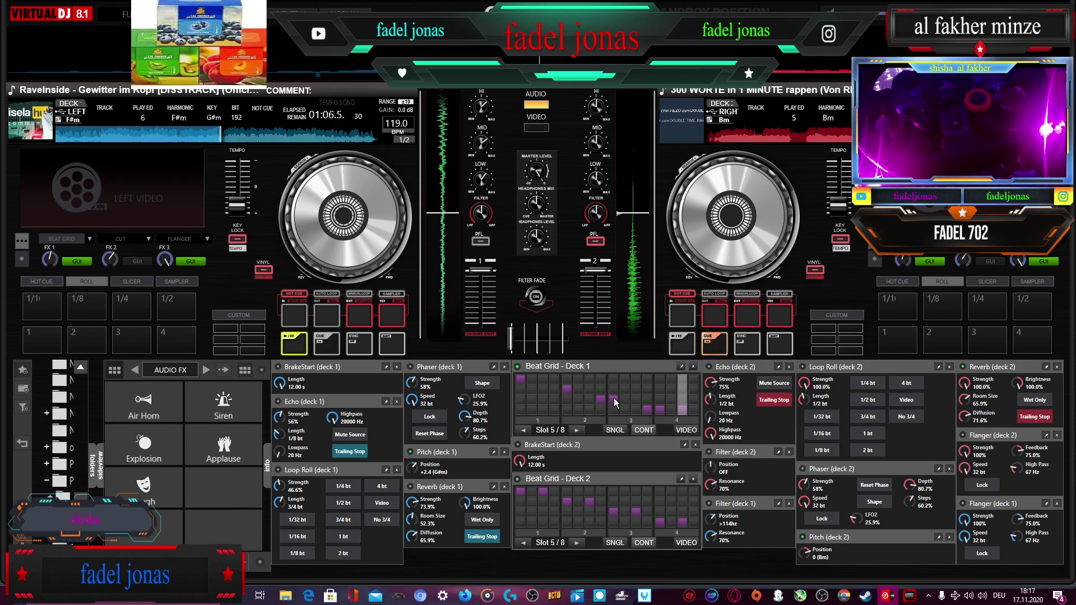
- Remove the row 3 cell in column 8 of Deck 1's Beat Grid and briefly audition the effect
click(517, 367)
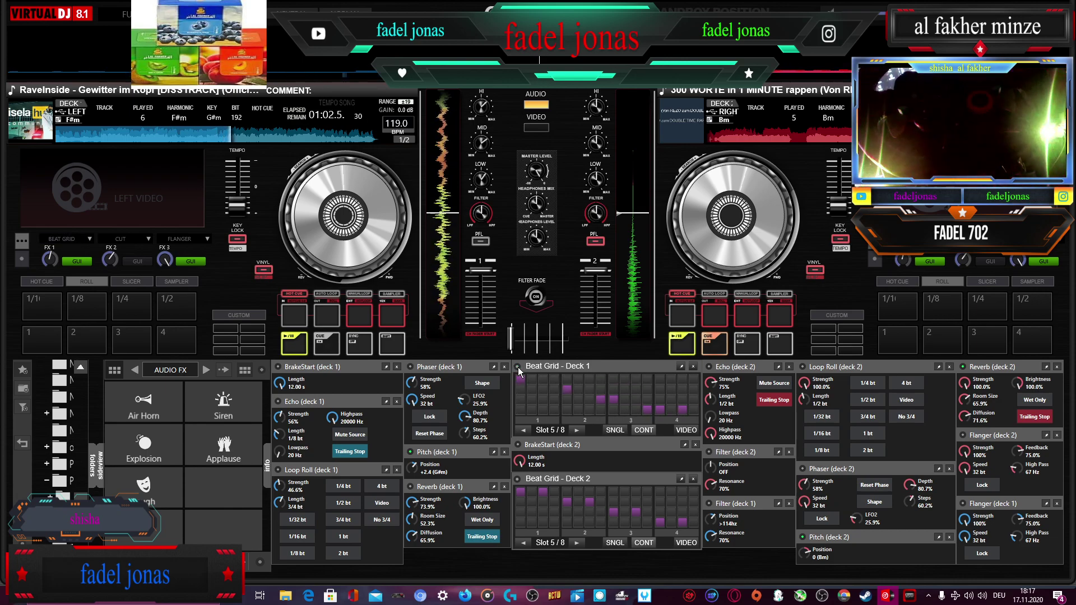
click(603, 402)
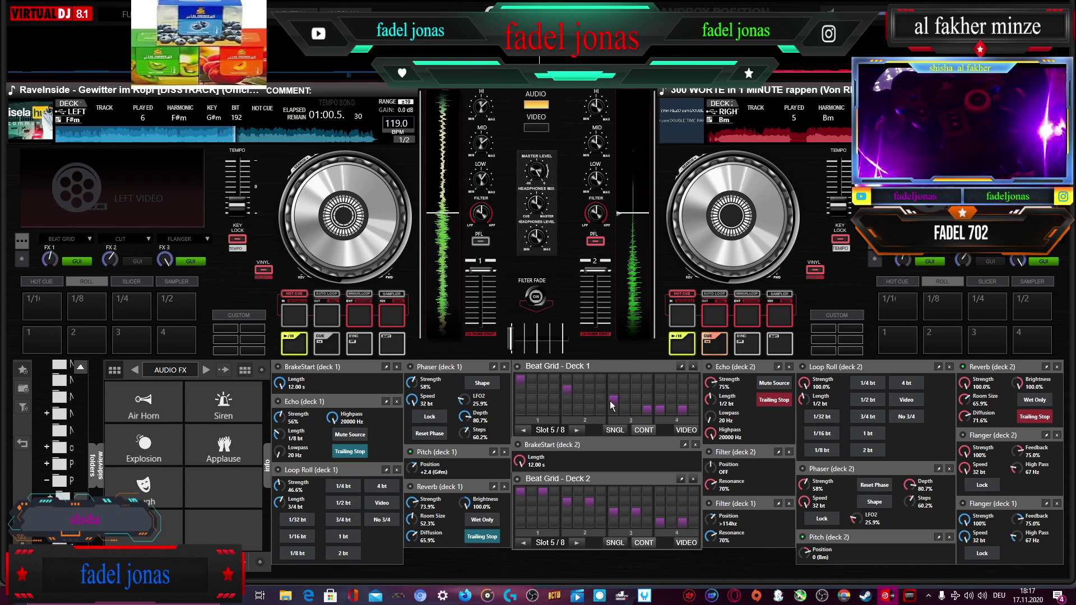
click(520, 367)
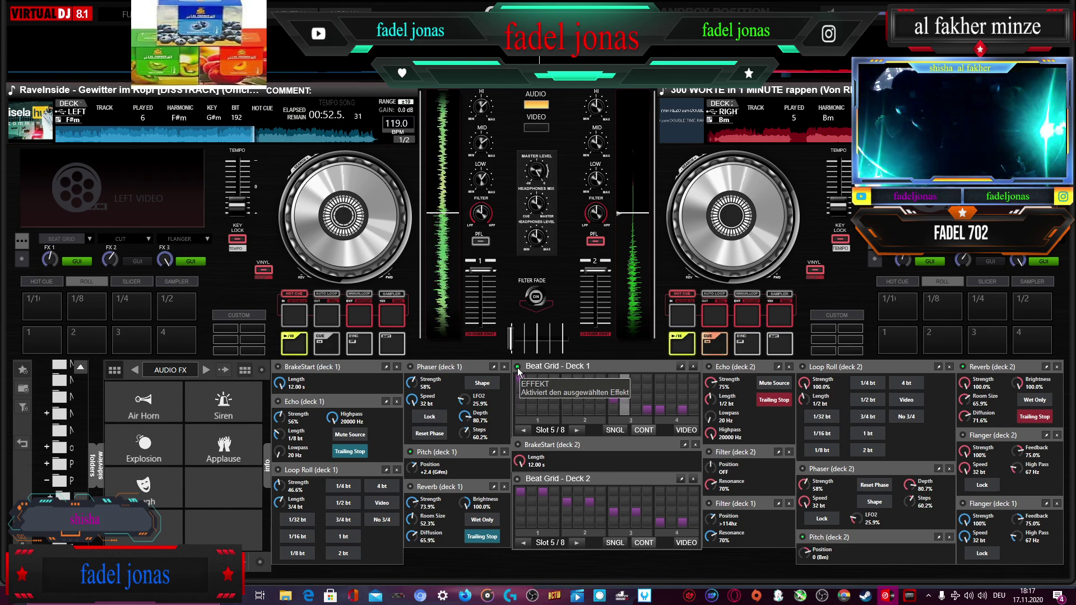
click(518, 368)
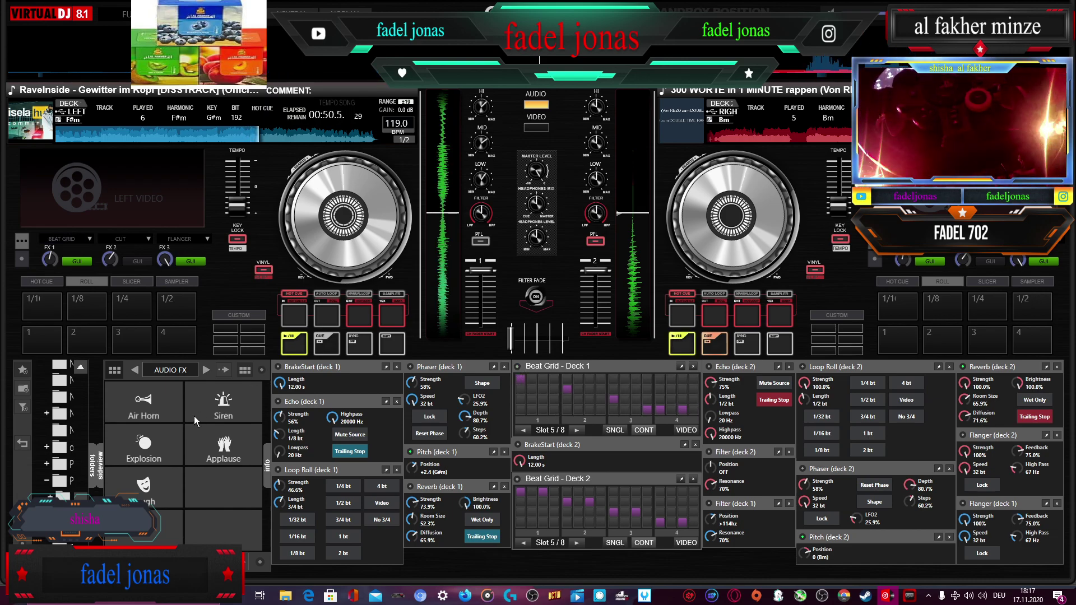
- Fire the Air Horn sample and fill columns 4, 8 and 12 of Deck 1's Beat Grid in rows 1, 2 and 3, auditioning the pattern
click(154, 412)
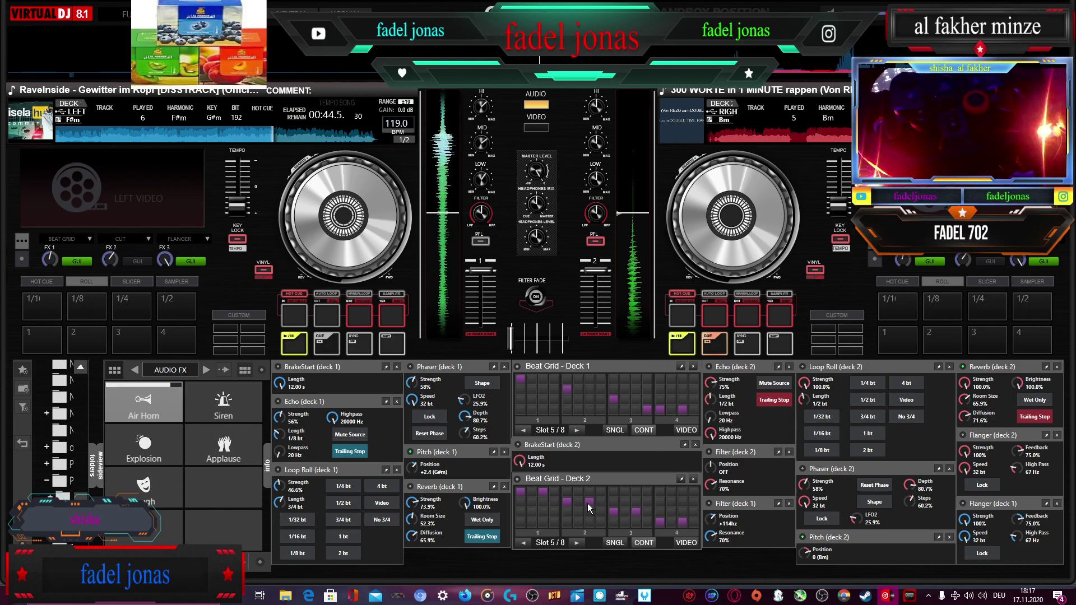
click(599, 388)
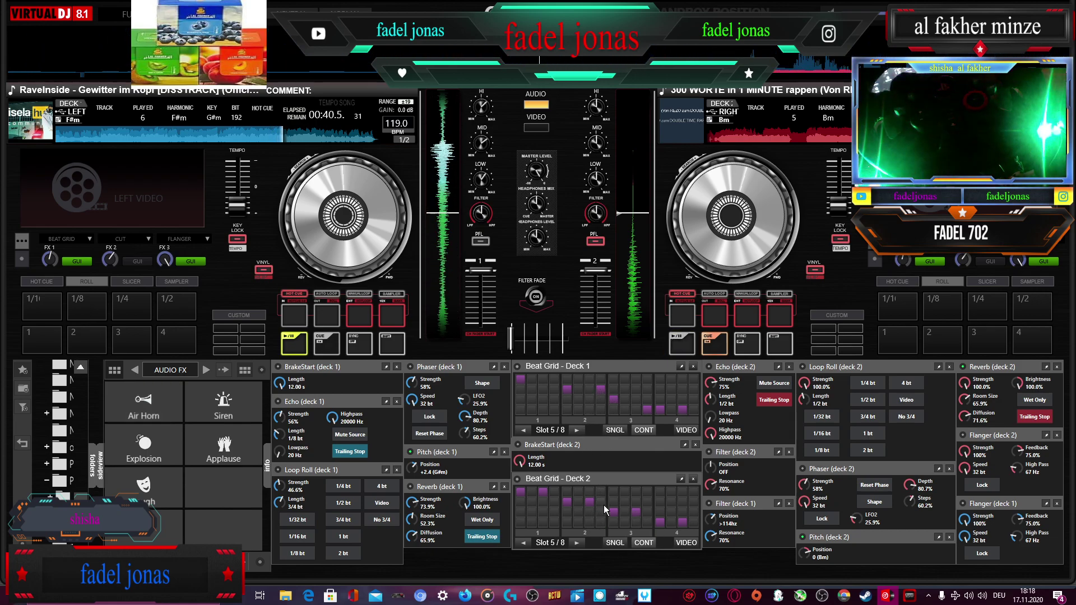
click(647, 400)
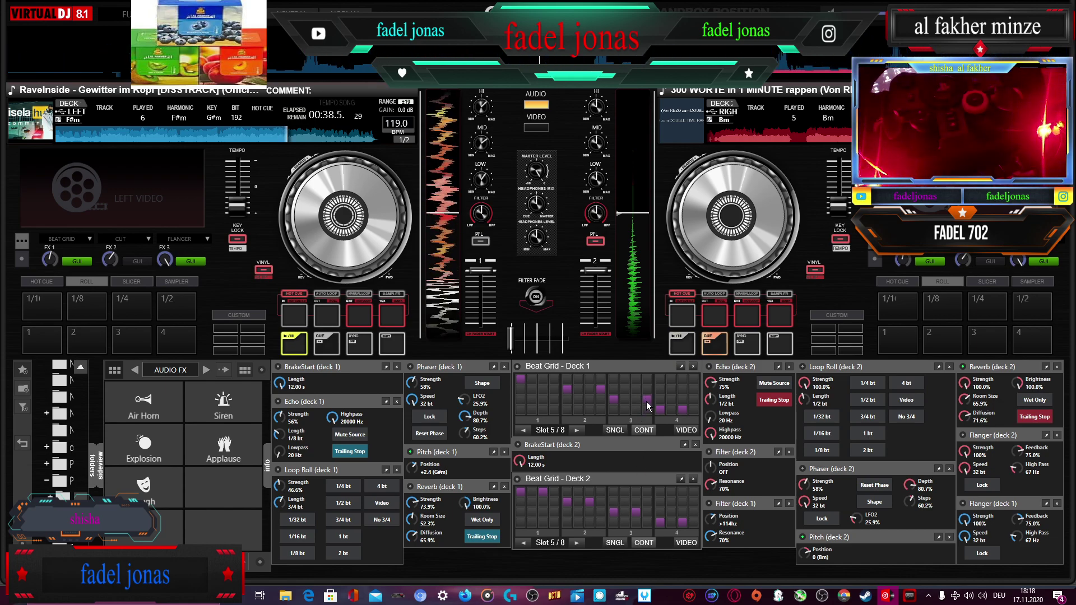
click(517, 367)
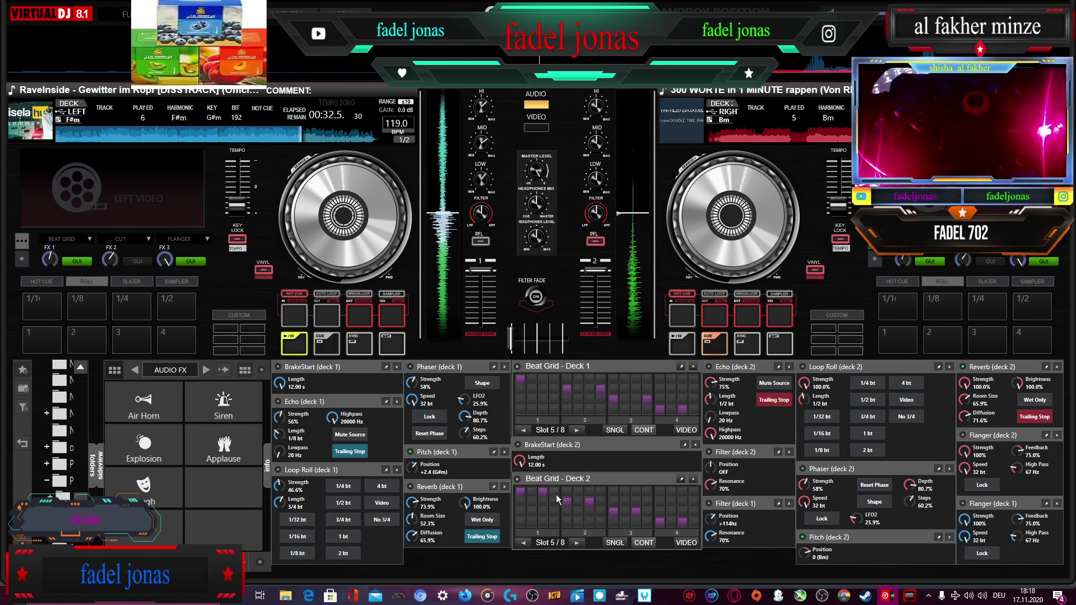
click(517, 368)
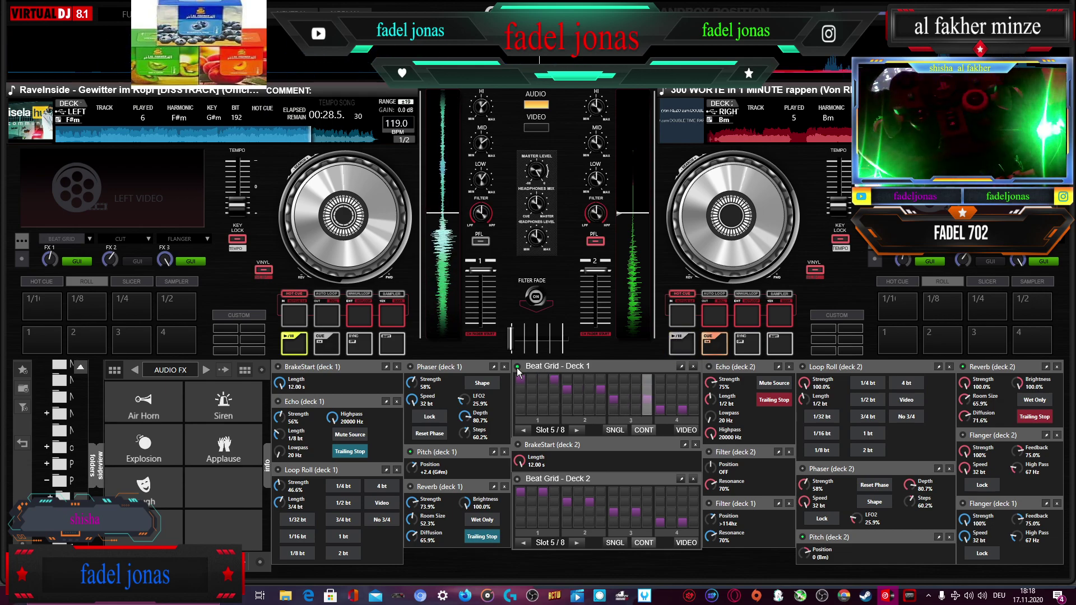
click(517, 368)
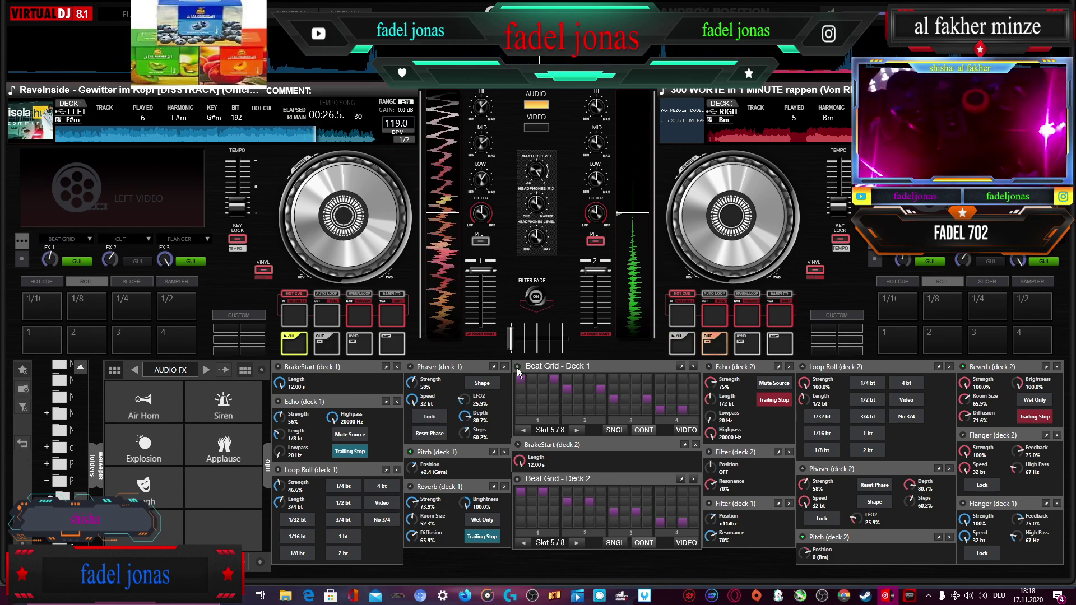
- Shift the Deck 1 Beat Grid cells in columns 4, 8 and 12 to columns 3, 7 and 11, and activate the effect
click(638, 399)
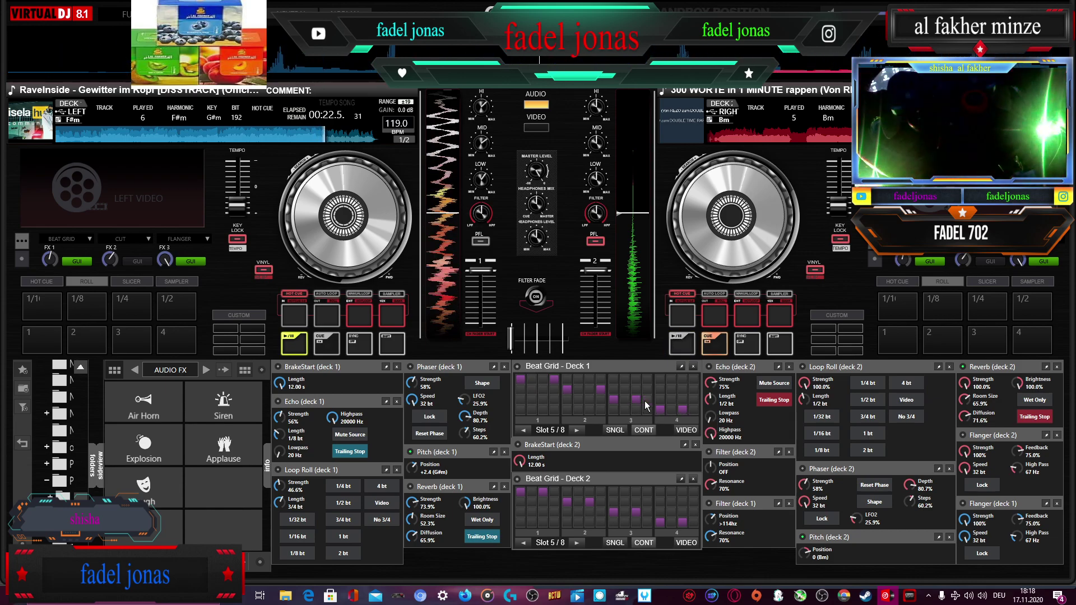
click(517, 367)
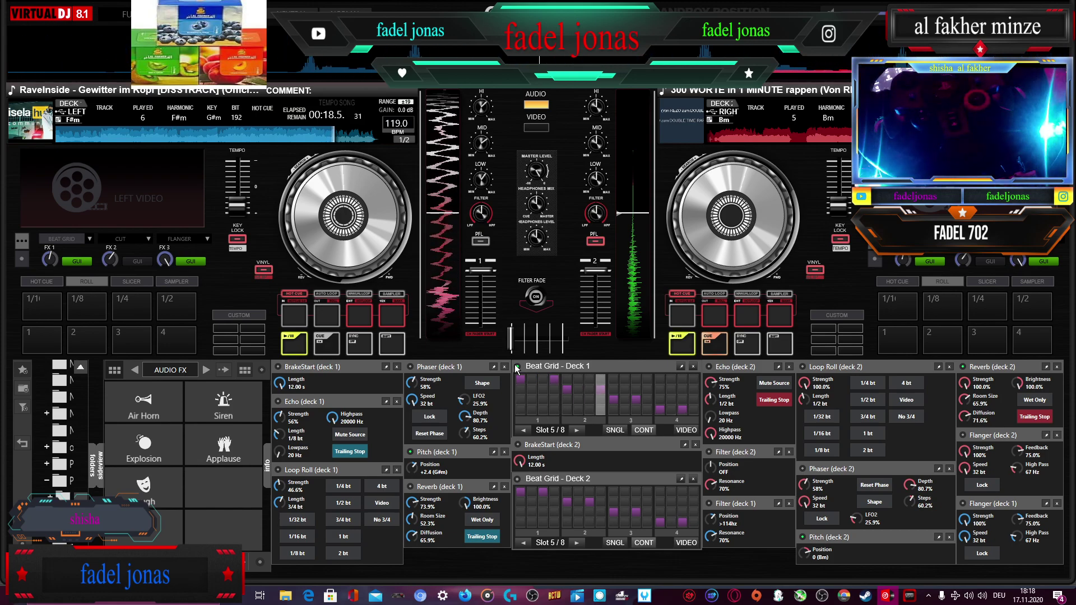
click(517, 367)
click(591, 392)
click(599, 389)
click(547, 379)
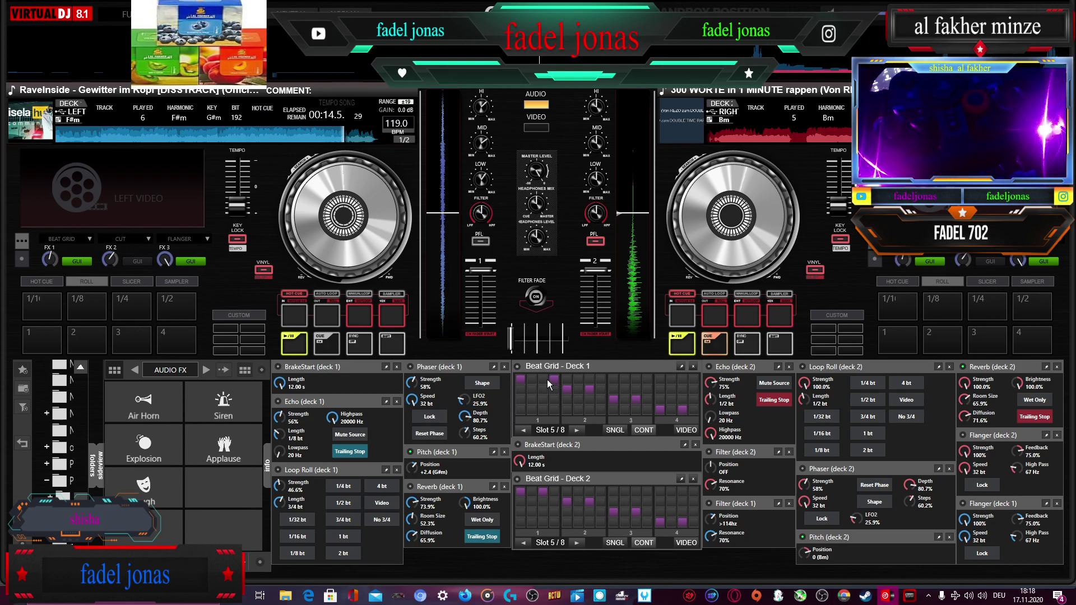
click(553, 378)
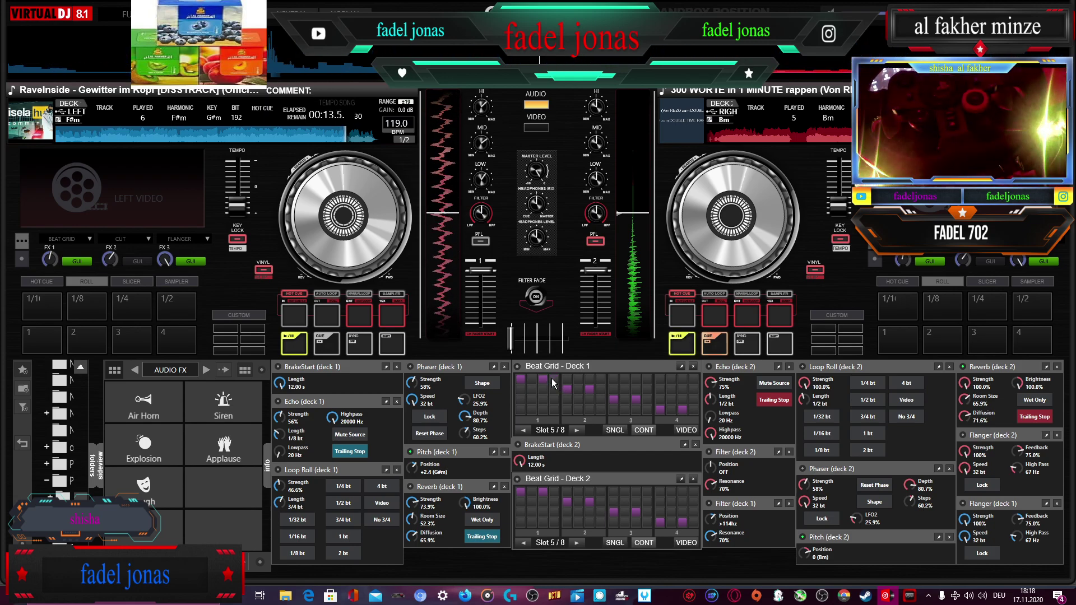
click(519, 368)
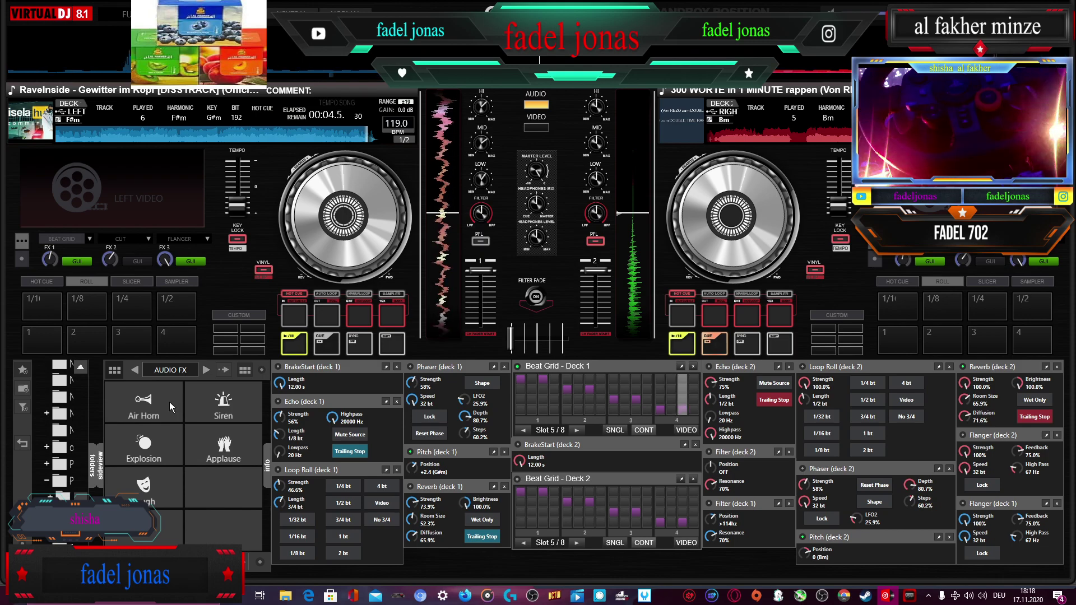
- Fire the Air Horn, crossfade fully to deck 2 with its track playing, and switch off Deck 1's Beat Grid
click(150, 408)
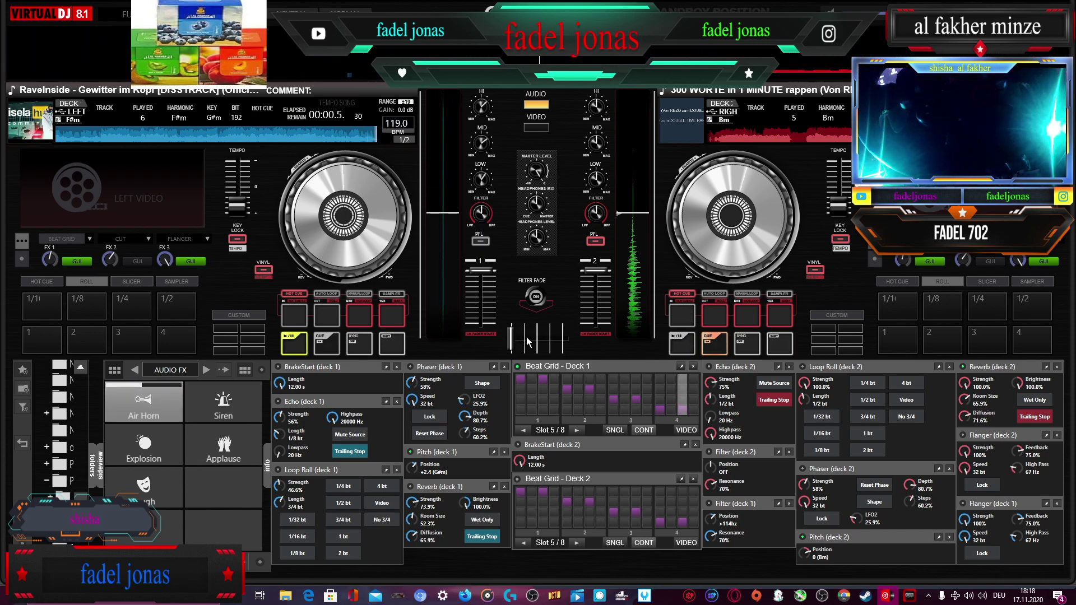
drag(529, 342, 564, 343)
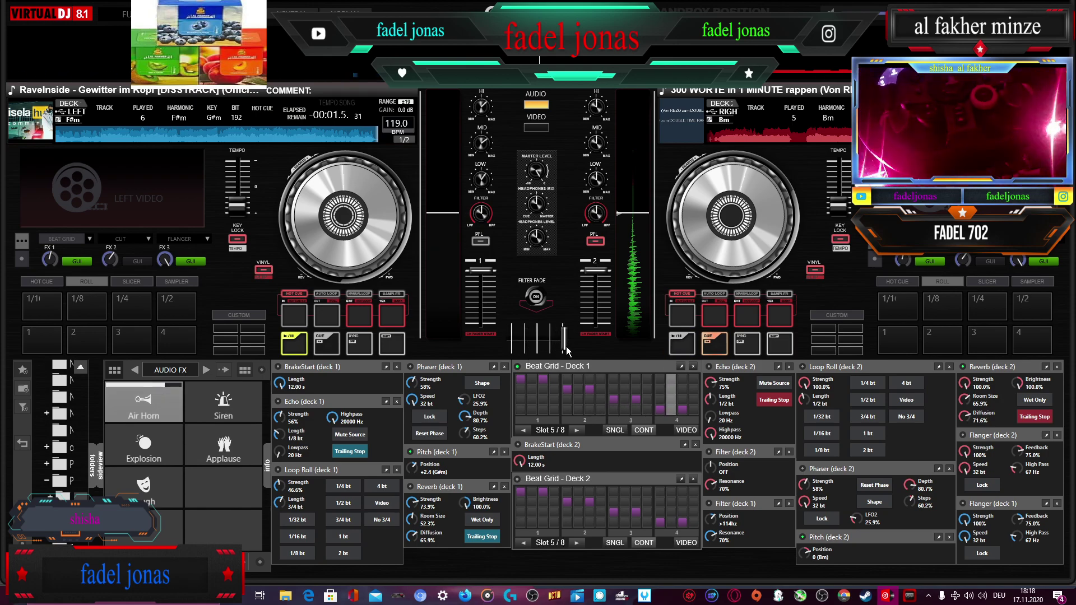
click(682, 339)
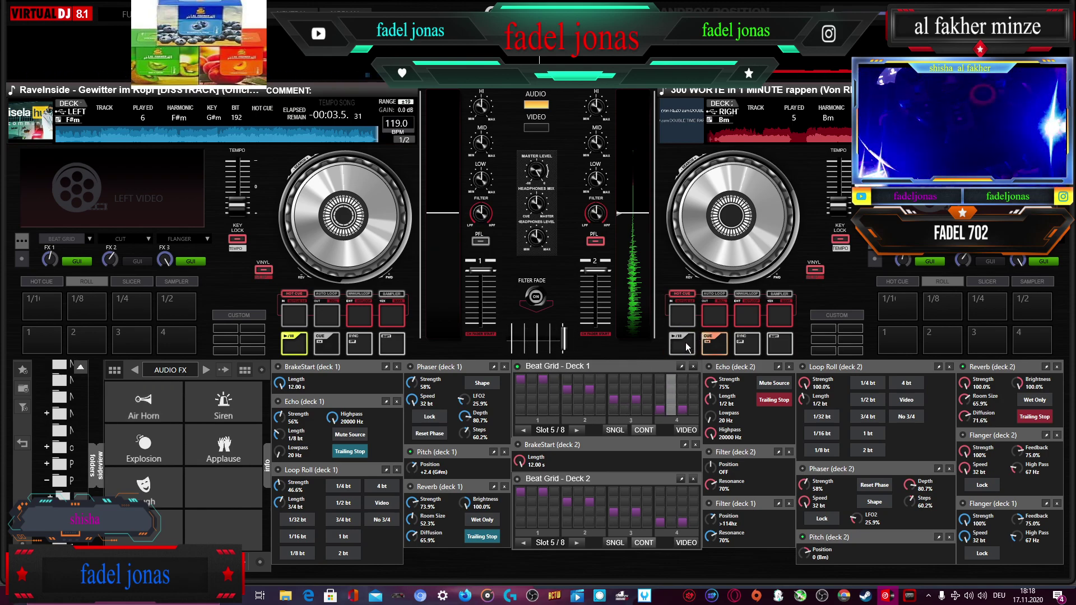
click(685, 342)
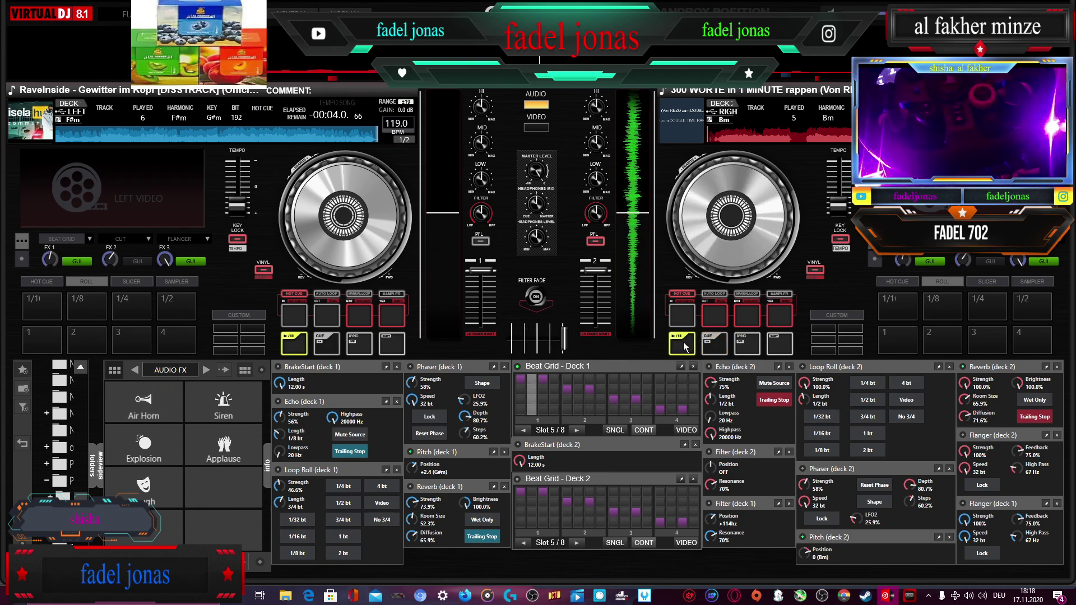
click(519, 366)
- Briefly apply Deck 2's Beat Grid effect and raise deck 2's Pitch position to +5.0 (Em)
click(518, 480)
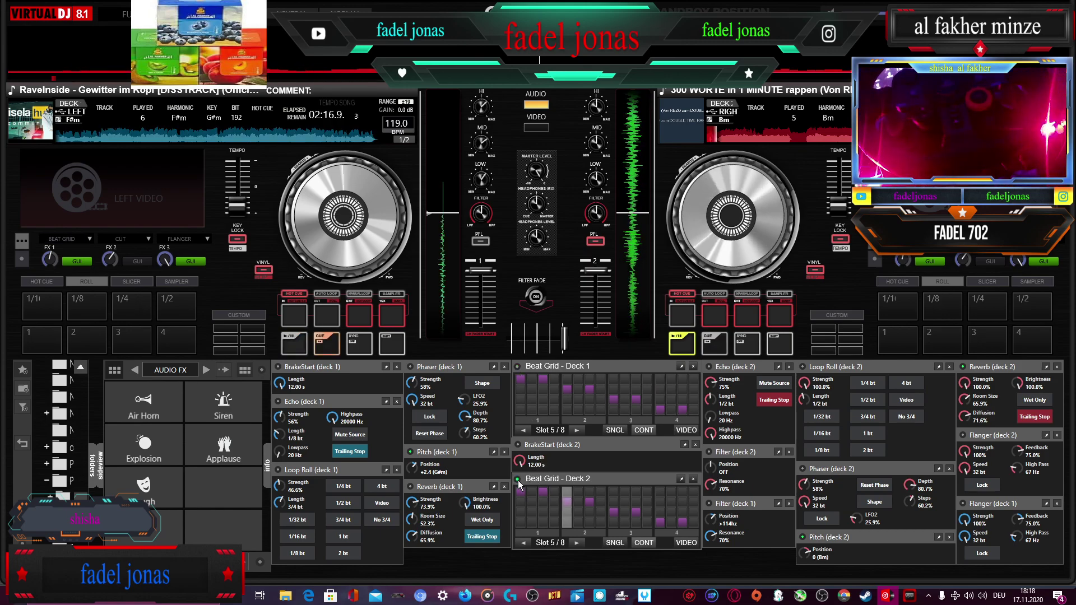
click(518, 479)
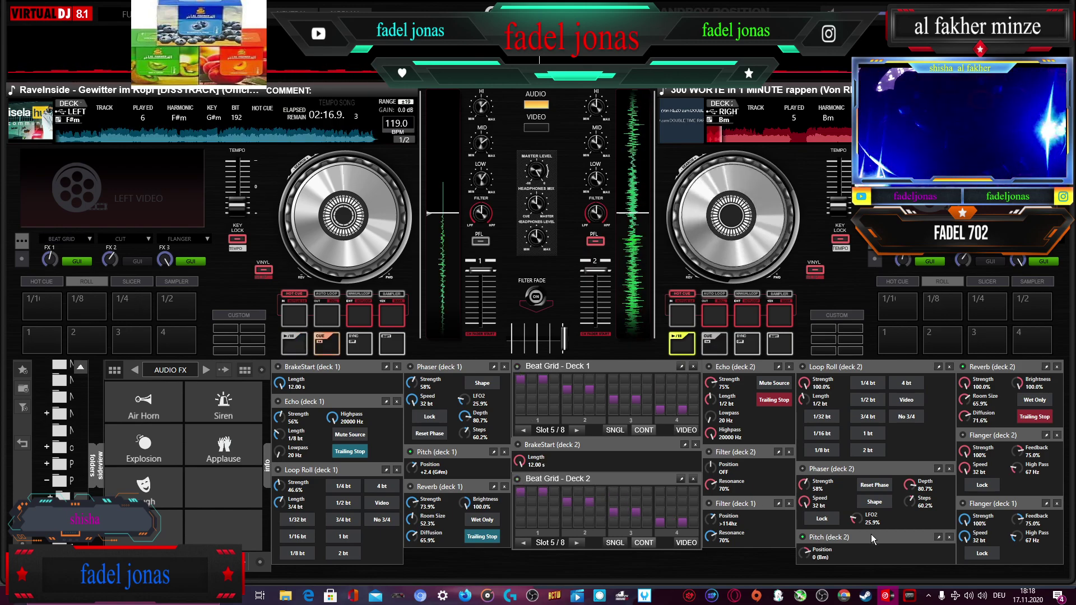
scroll(810, 555, up, 5)
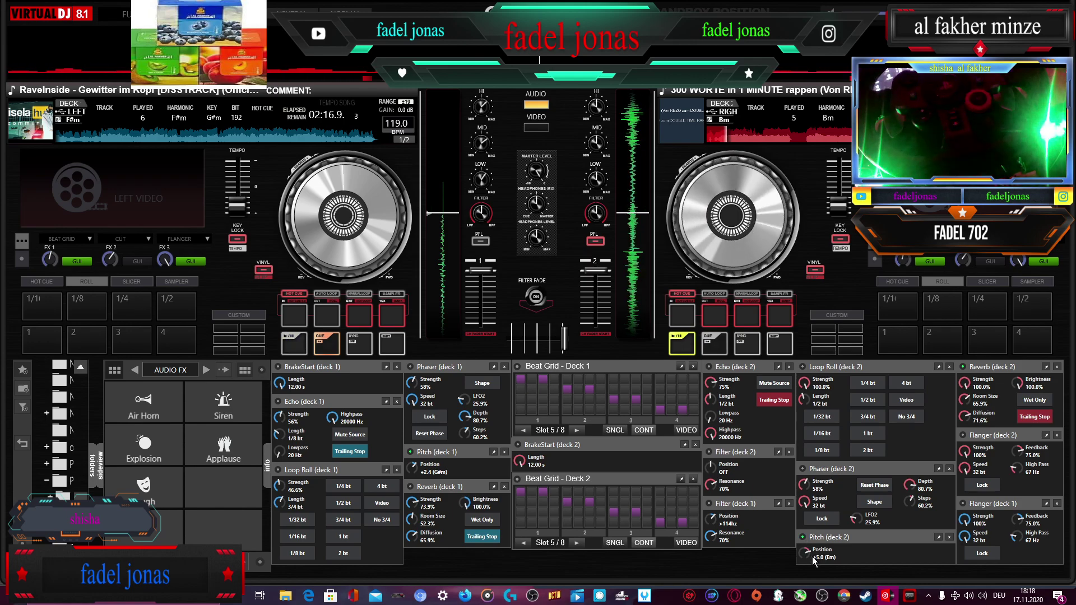
- Load the JOKER BRA - KAFA LALALA track from the File Explorer music folder onto the left deck and return to VirtualDJ
click(286, 597)
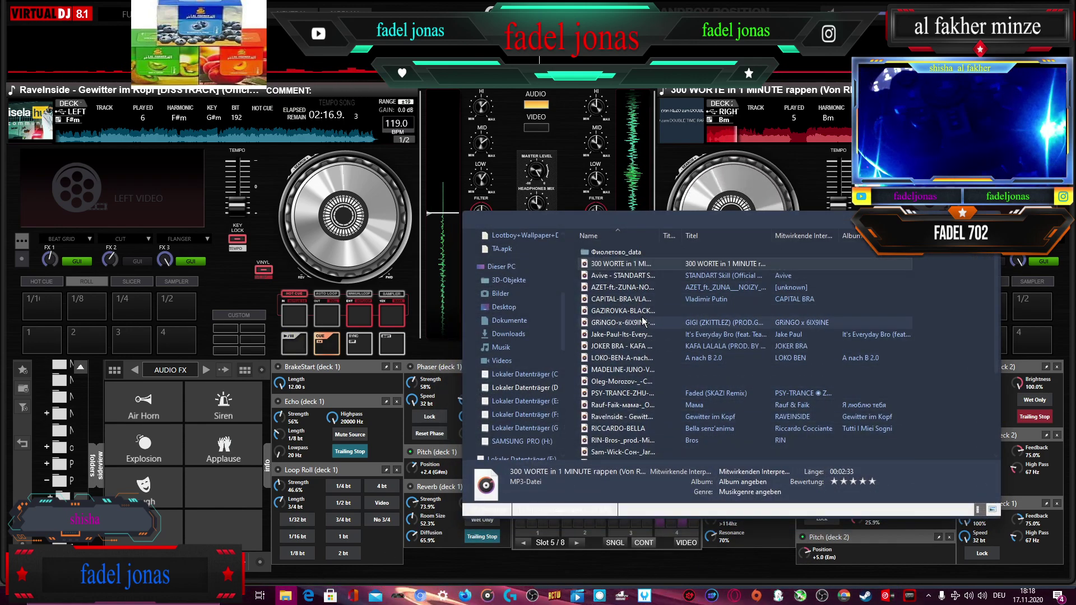
scroll(667, 406, down, 1)
scroll(665, 397, down, 1)
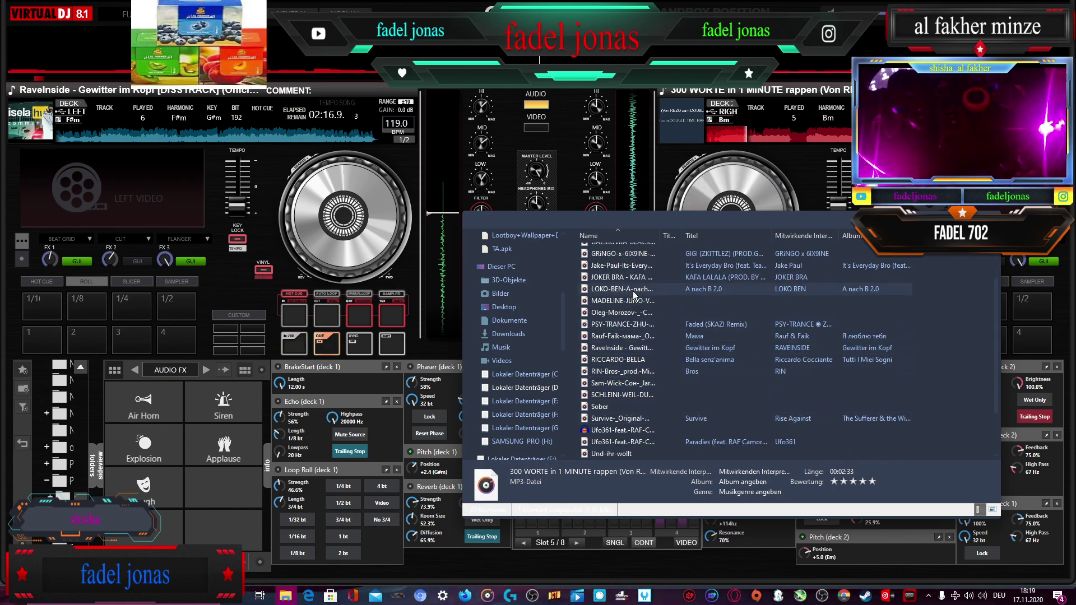
drag(622, 277, 400, 254)
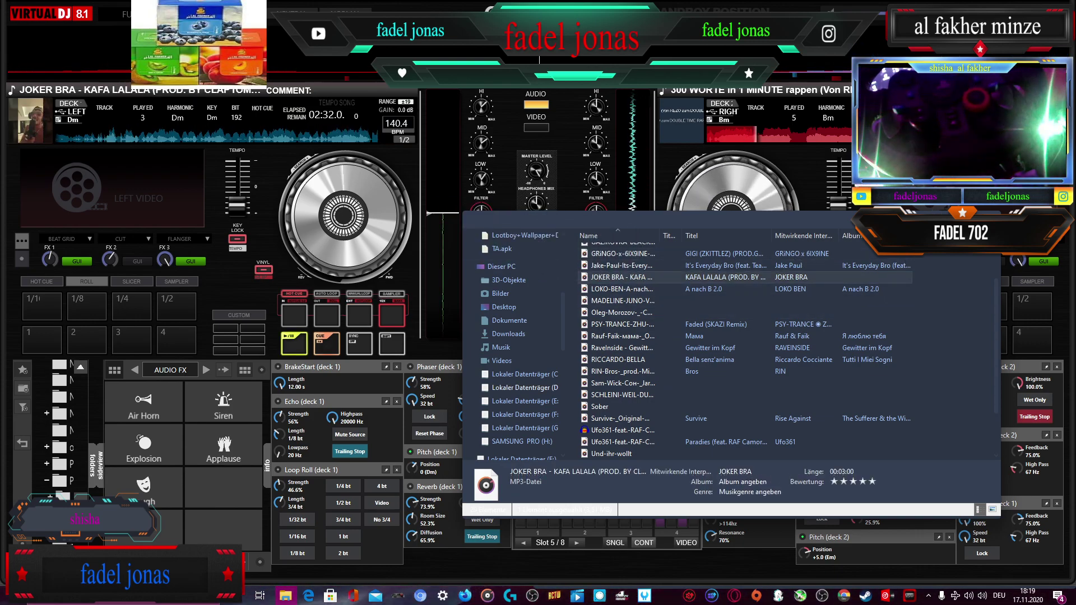
click(448, 335)
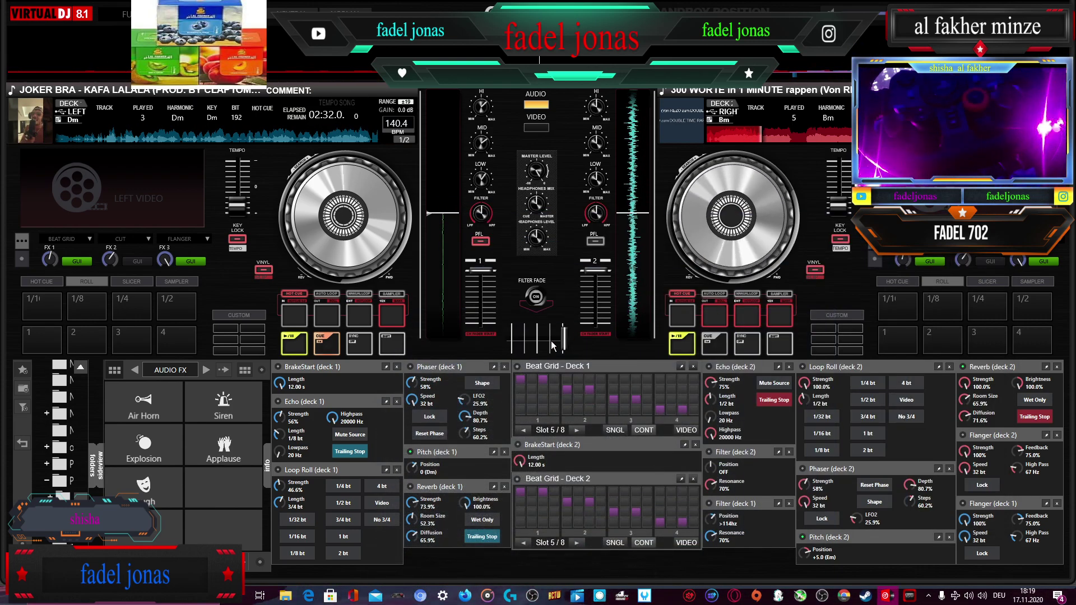
- Fire the Air Horn sample and run Deck 2's Beat Grid effect briefly over the playing track
click(144, 401)
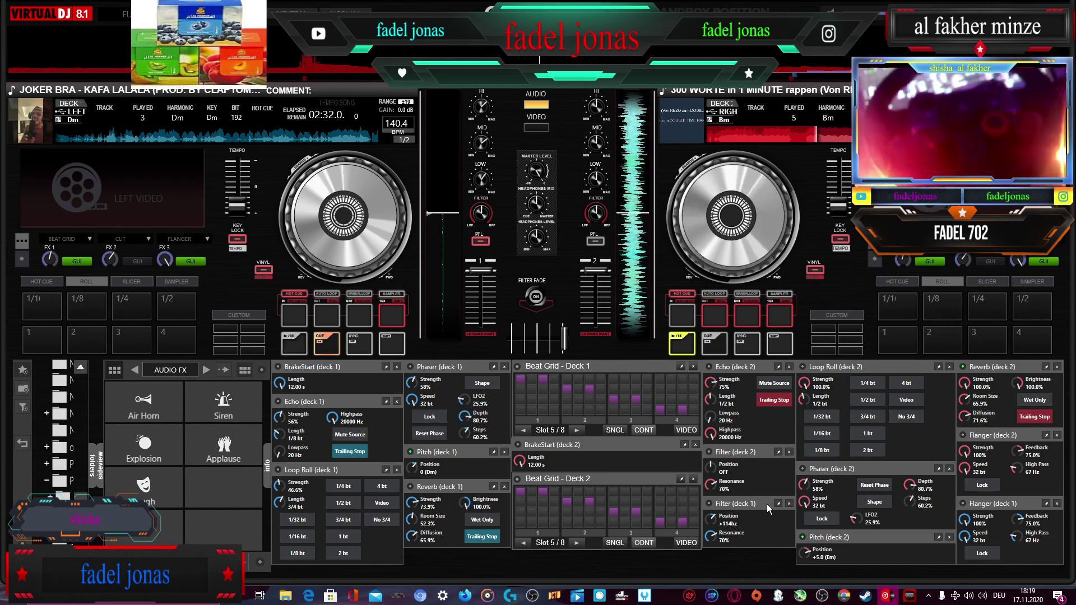
click(518, 479)
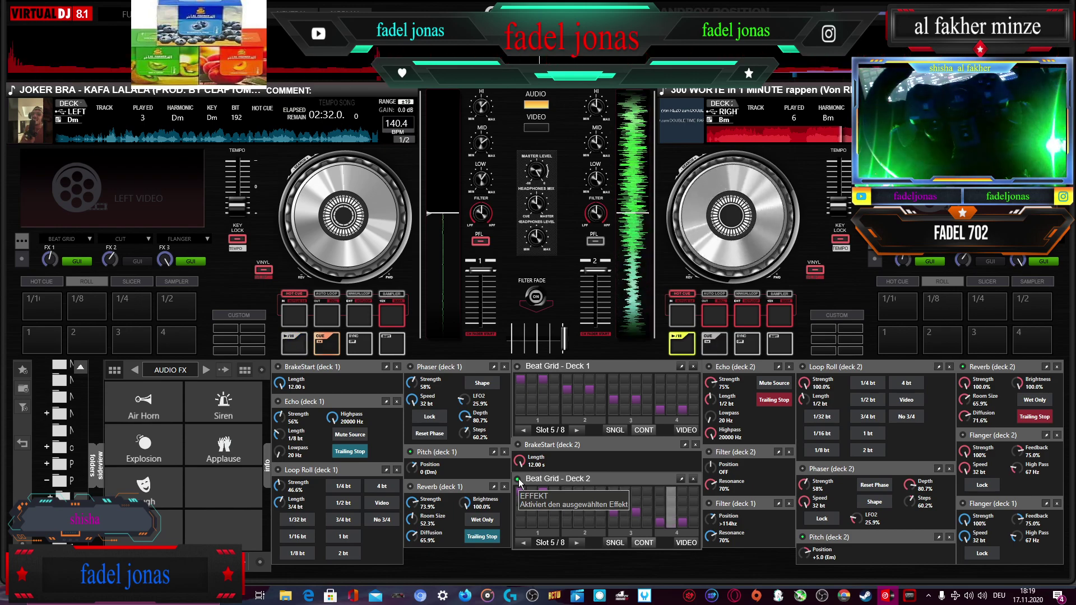
click(519, 478)
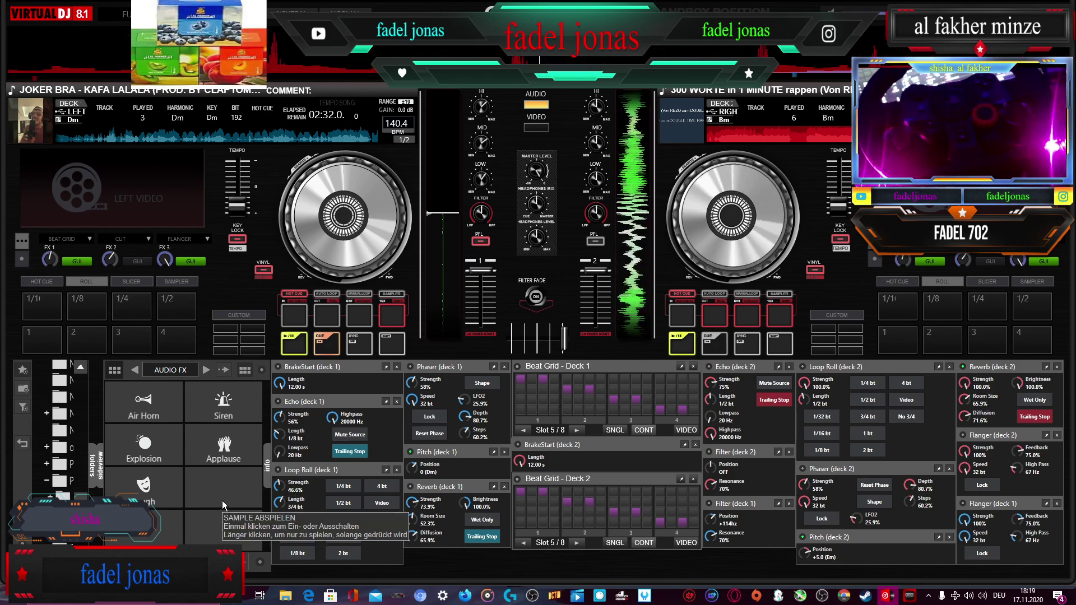
- Fire the Air Horn sample again and toggle the BrakeStart effect on deck 1
click(155, 419)
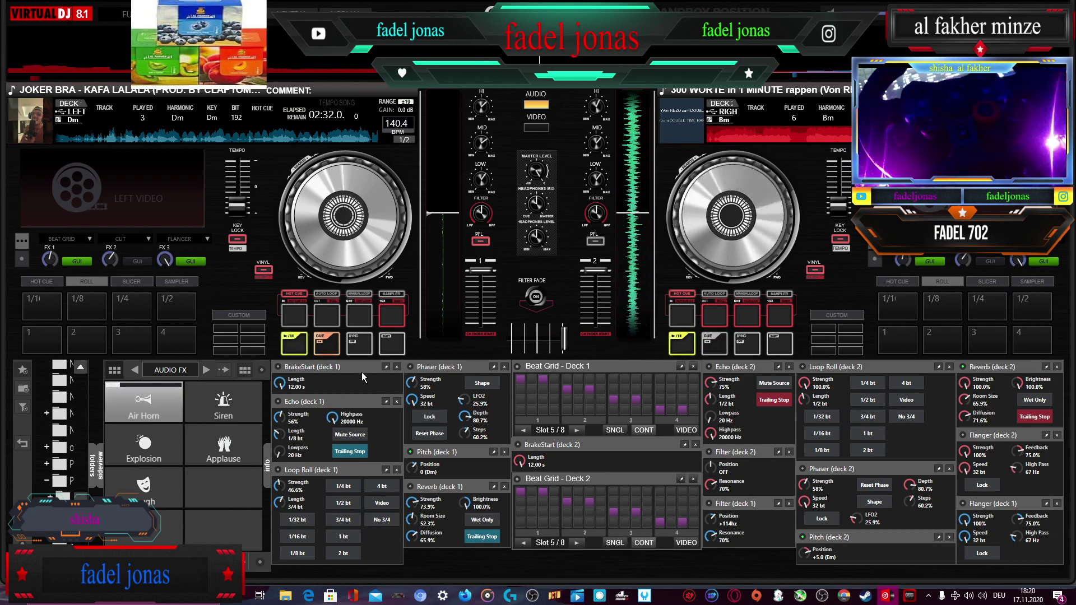
click(279, 366)
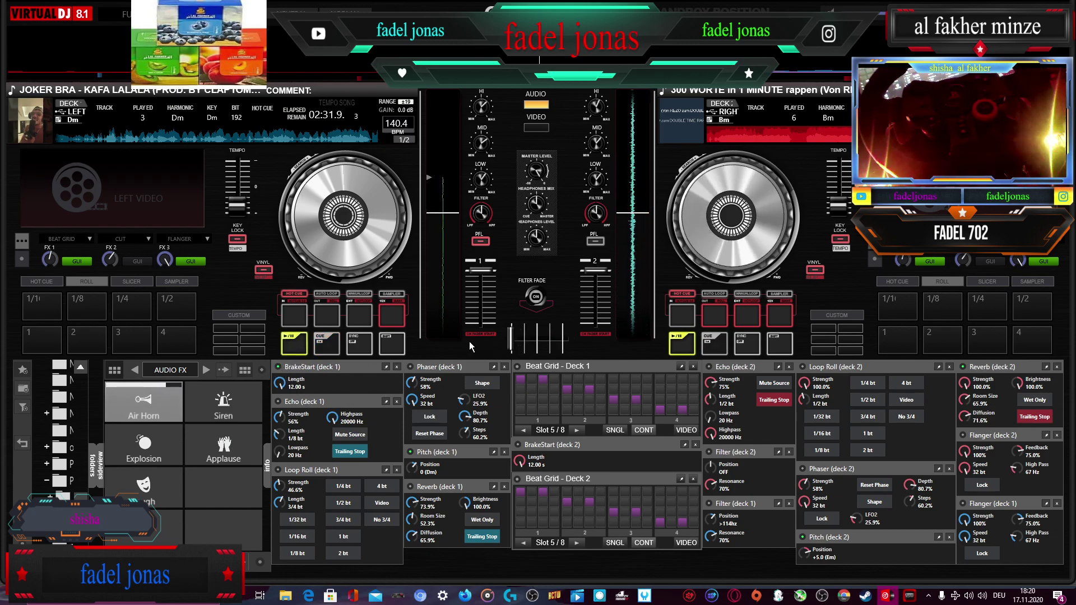
- Trigger the 4-beat Loop Roll on deck 1 and toggle playback on deck 2
click(381, 486)
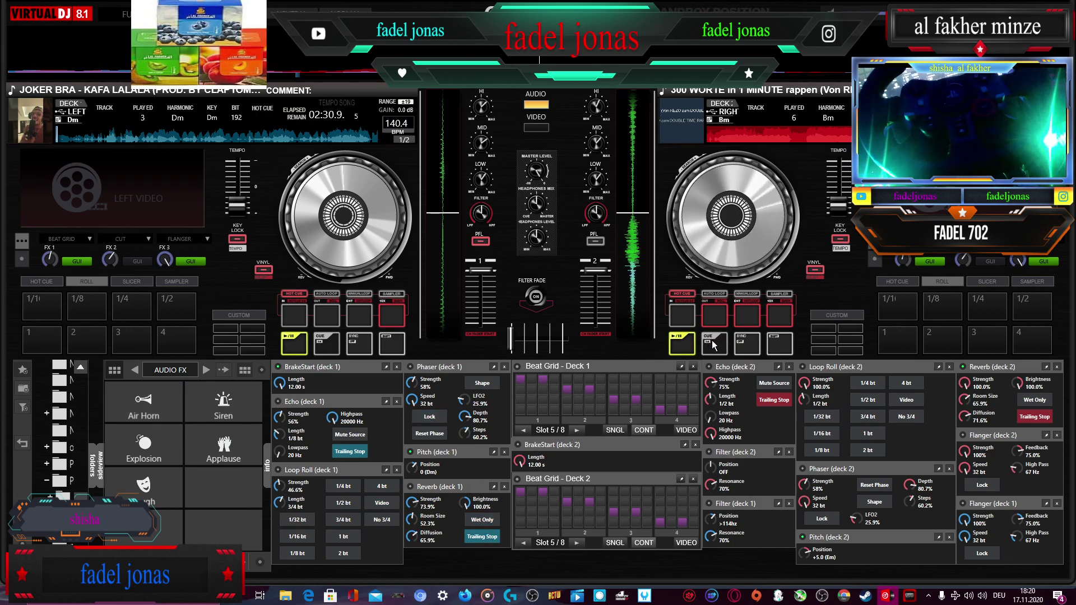
click(682, 343)
- Raise deck 1's Pitch position to +2.4 (Em)
click(286, 596)
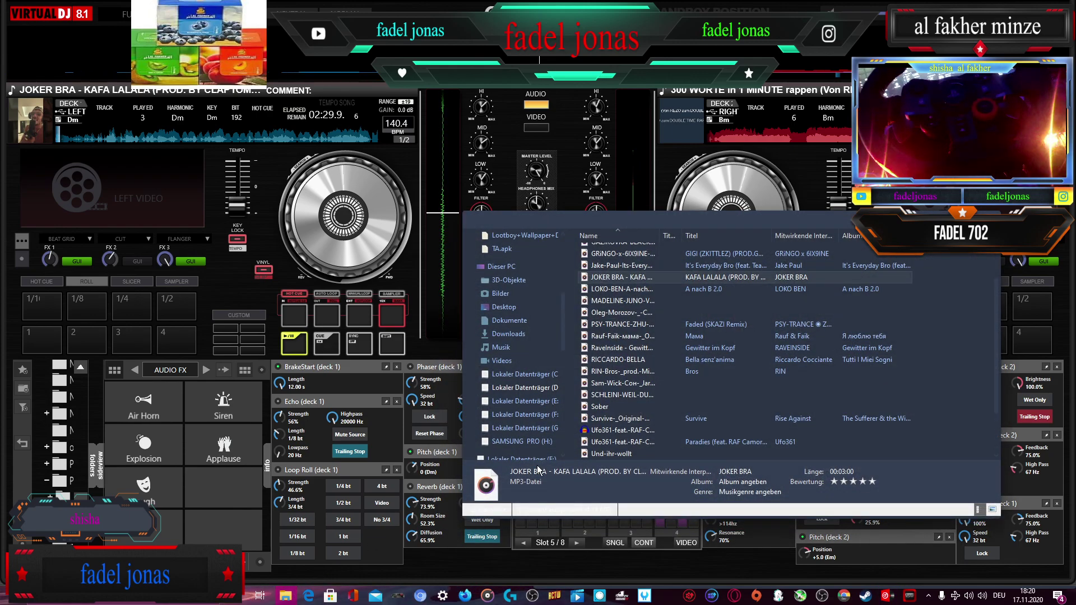
click(414, 456)
- Try the Oleg-Morozov track and the PSY-TRANCE ZHU Faded (SKAZI Remix) track from File Explorer on the right deck
click(287, 598)
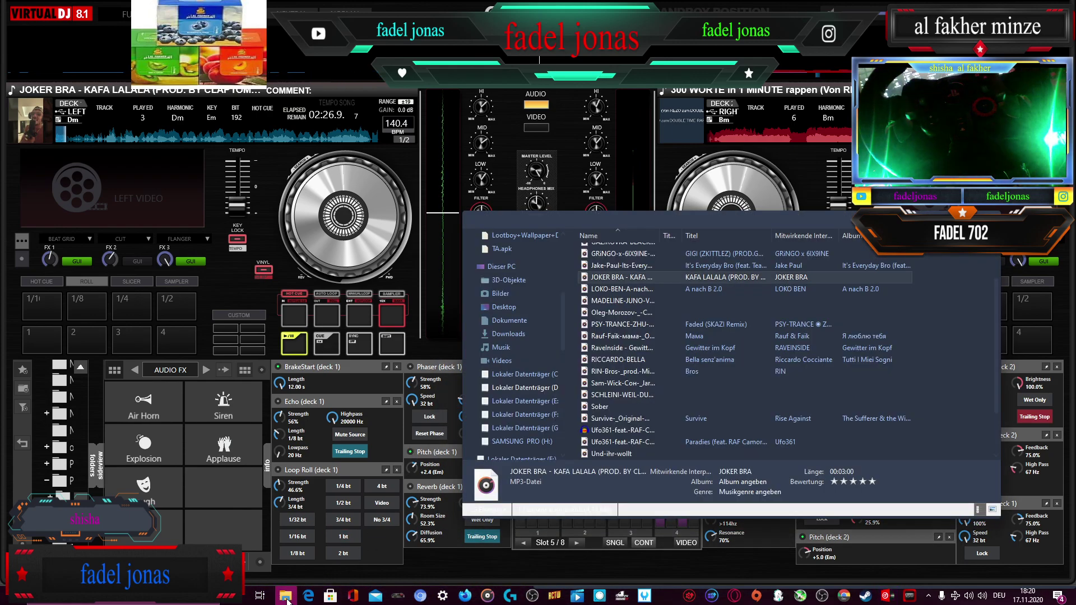
drag(636, 295, 745, 185)
drag(622, 300, 737, 197)
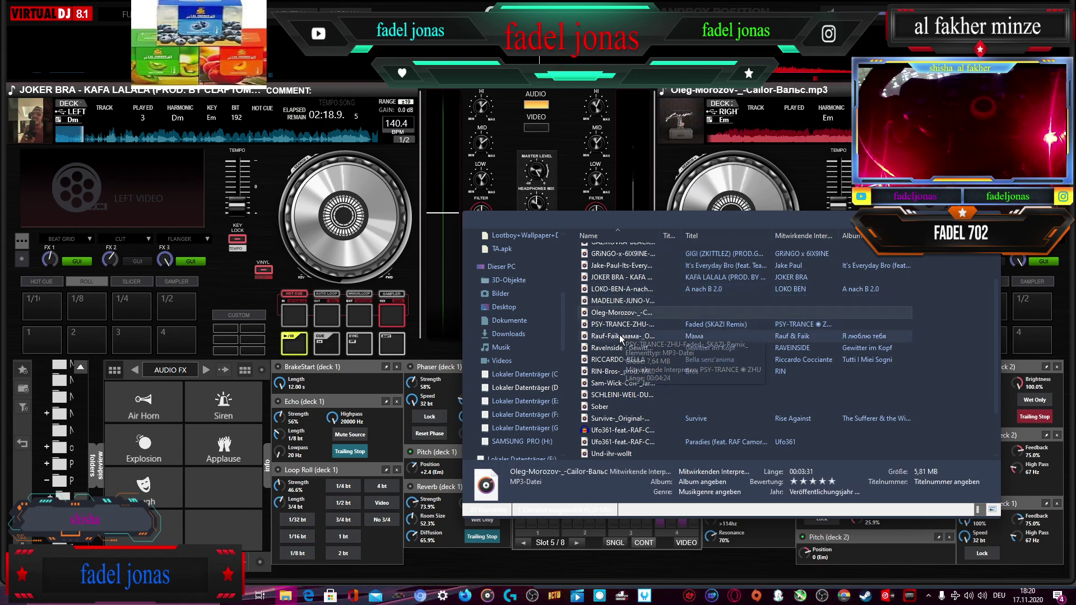
drag(620, 324, 749, 187)
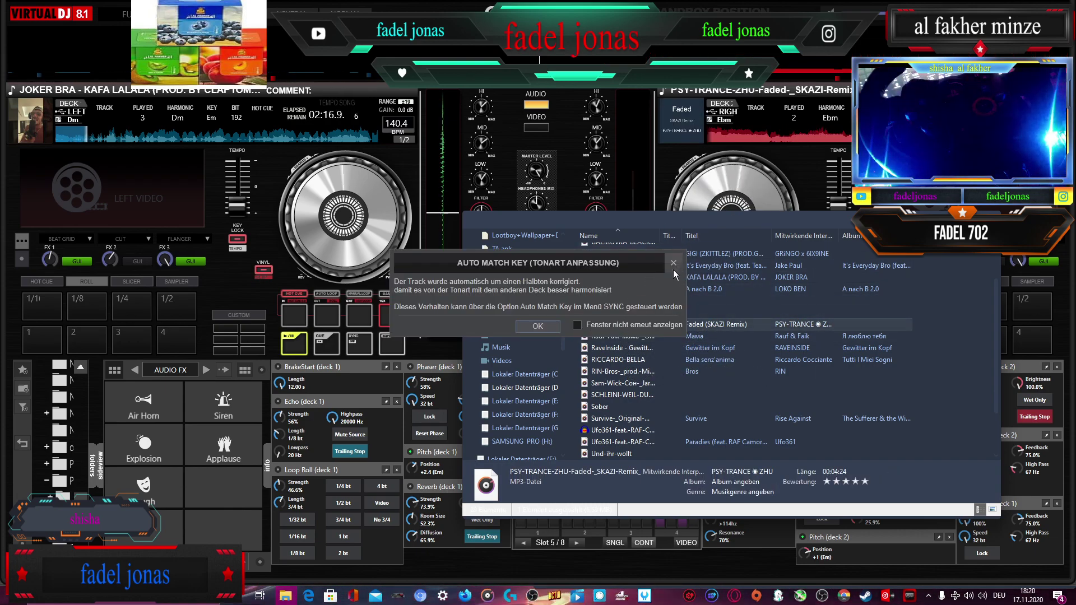
key(Return)
- Load the Rauf-Faik мама track from the File Explorer music folder onto the right deck and return to VirtualDJ
click(289, 595)
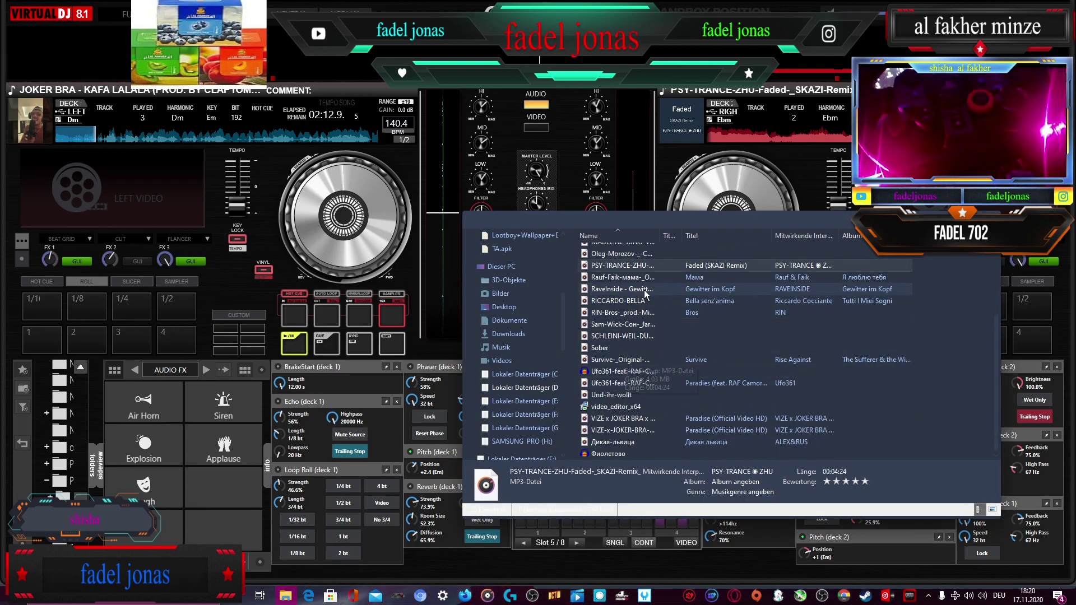
drag(617, 277, 749, 169)
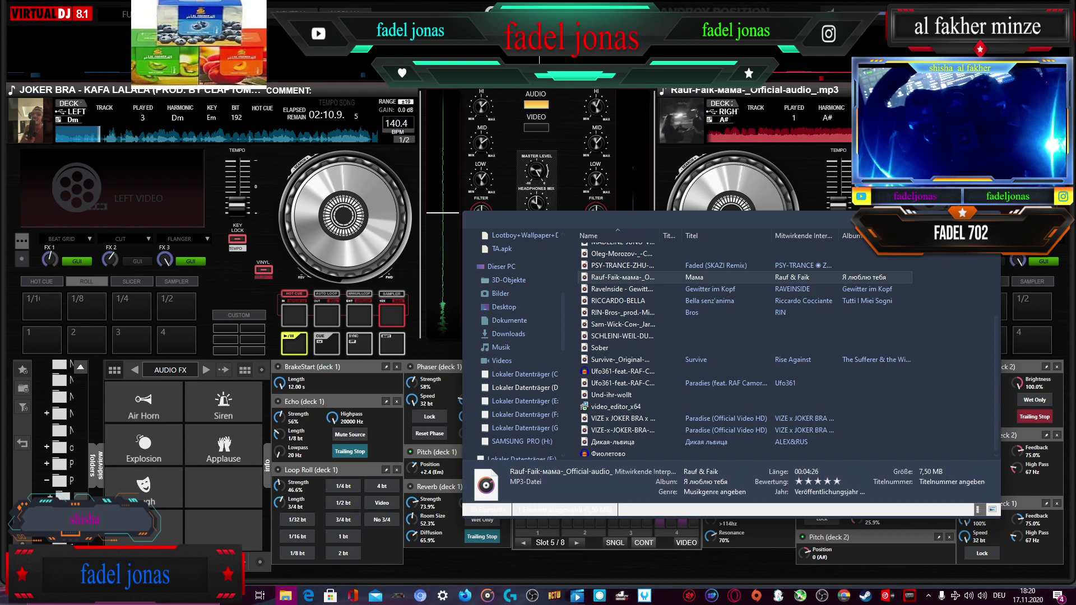
click(317, 363)
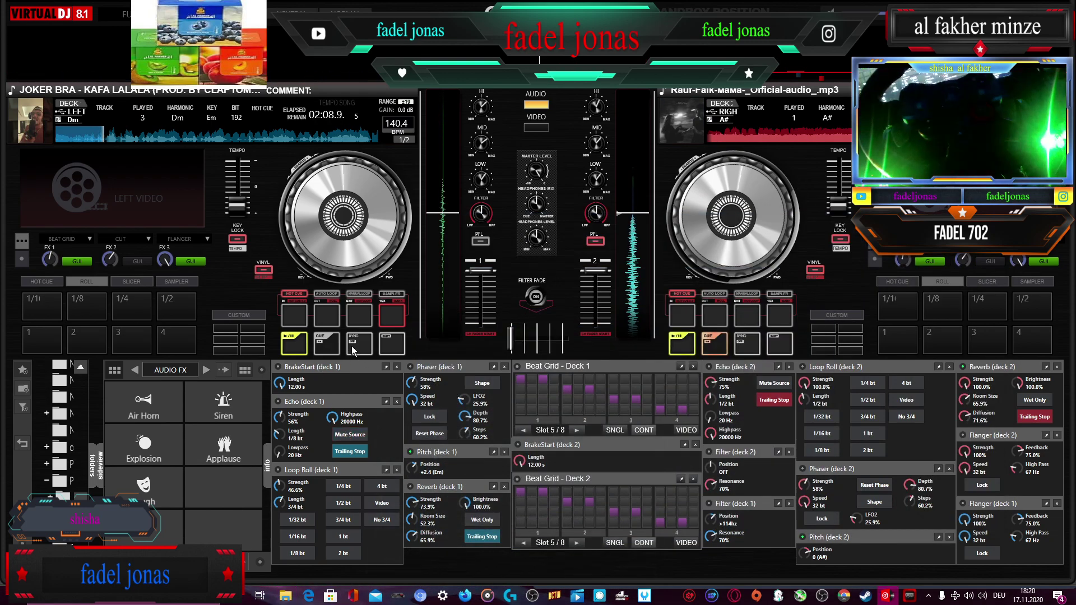
- Fire the Air Horn and Applause samples over the playing track and toggle deck 1's Beat Grid effect
click(157, 413)
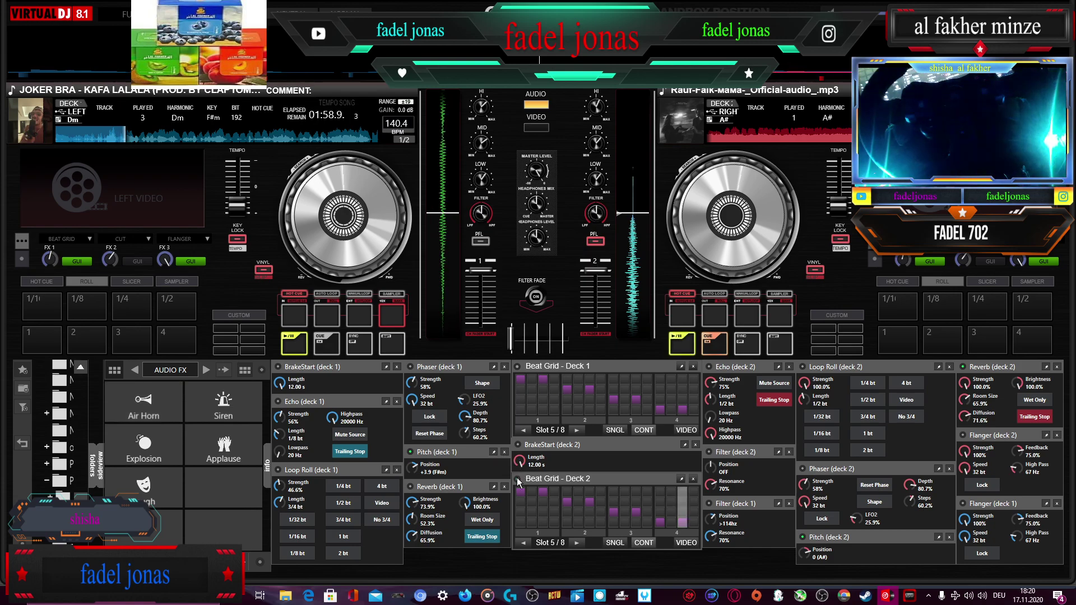
click(518, 367)
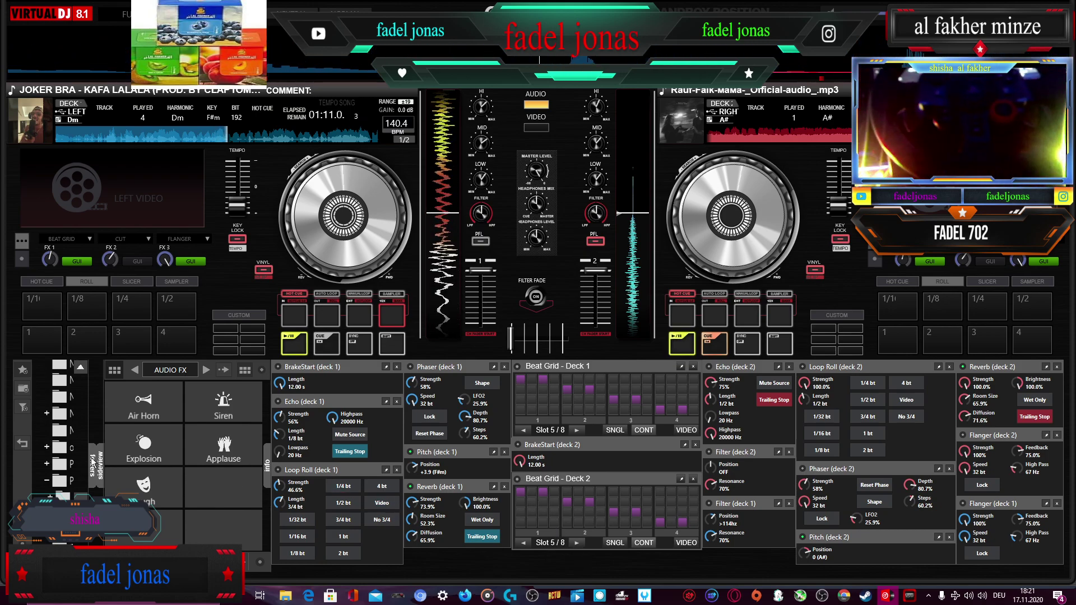
click(152, 399)
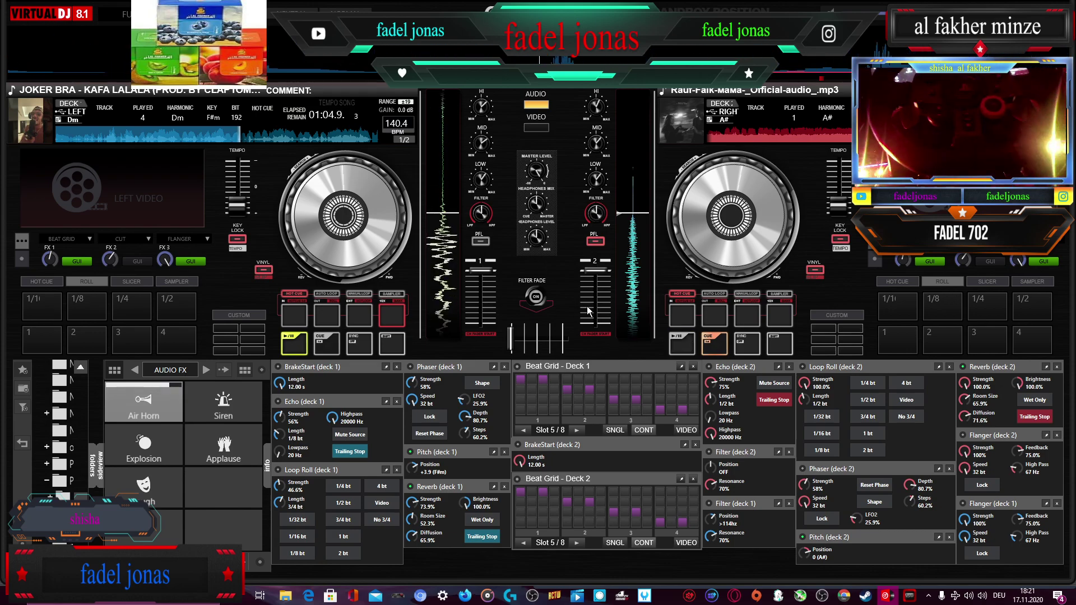
click(225, 445)
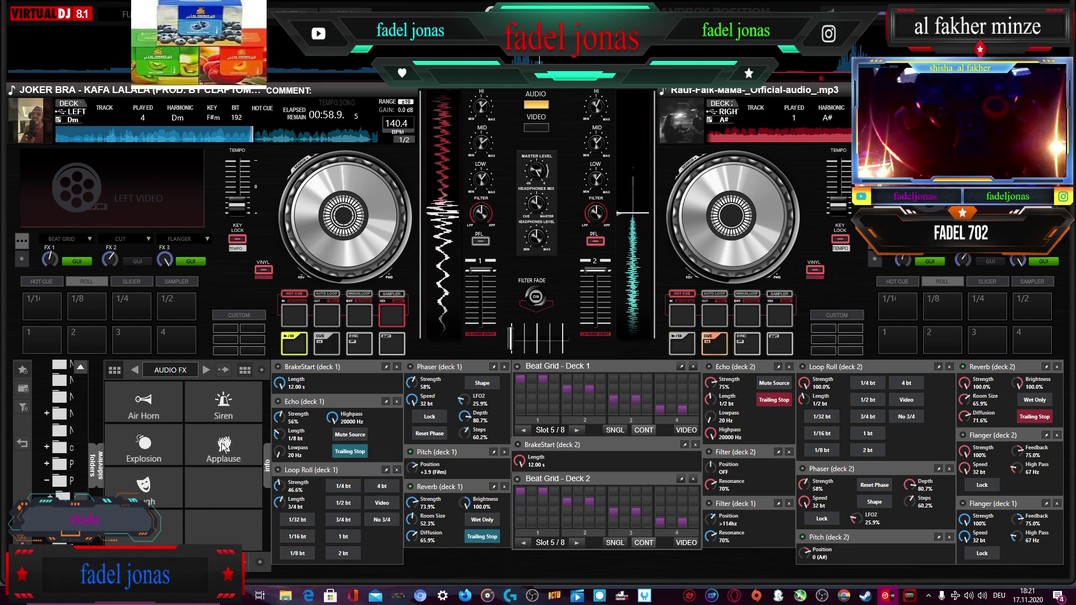
- Trigger deck 1's 1/4-beat Loop Roll twice and toggle the Loop Roll effect
click(344, 487)
click(347, 488)
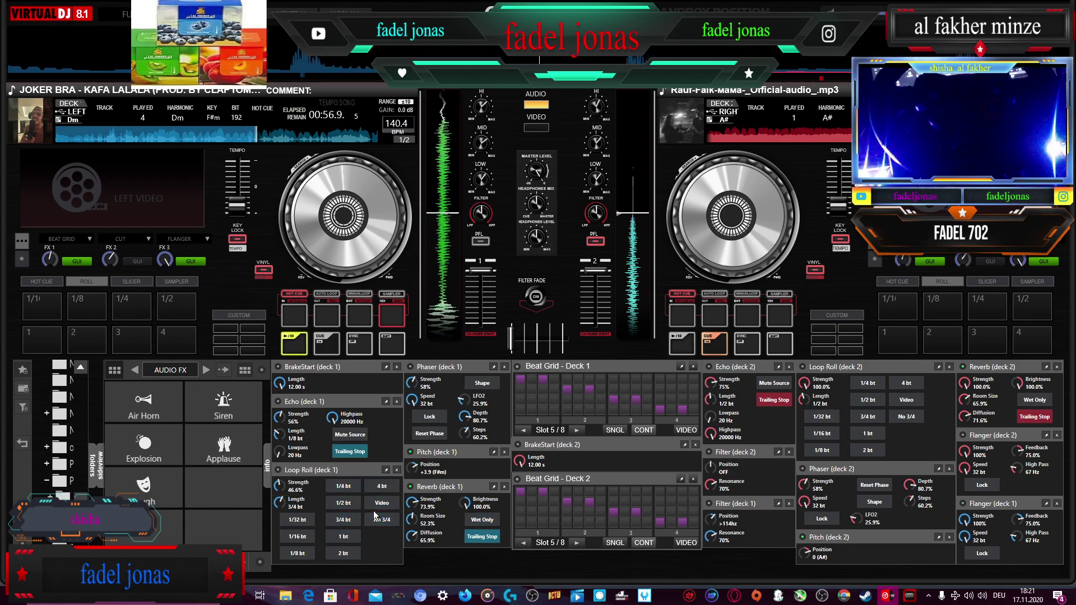
click(278, 470)
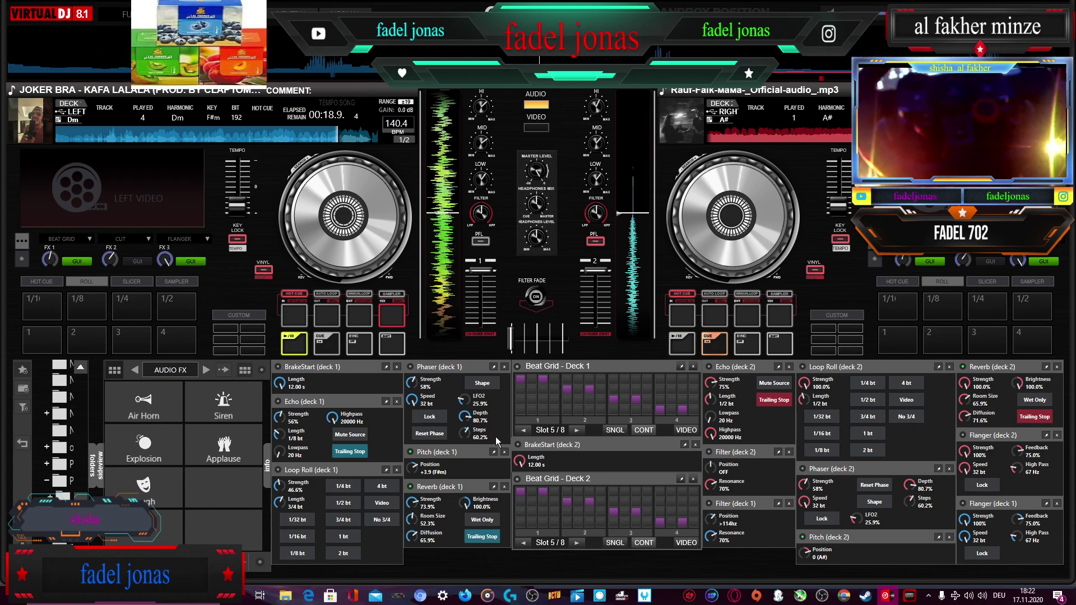
- Fire the Air Horn sample twice and move the crossfader fully over to deck 2
click(146, 417)
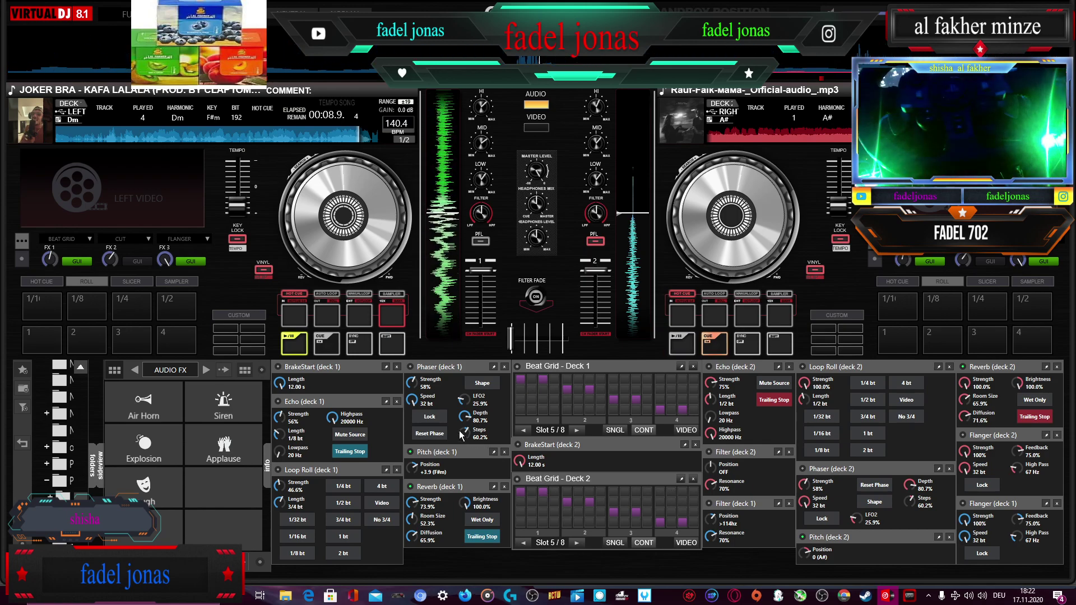
click(149, 411)
drag(512, 348, 564, 348)
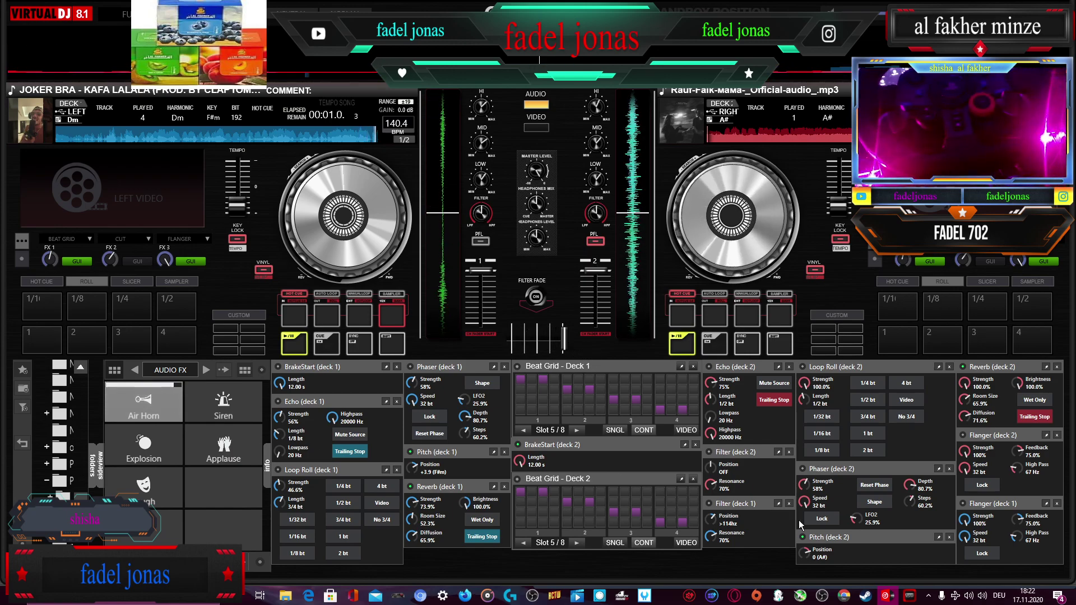
- Raise deck 2's Pitch position to +5.0 (Eb) and bring it back down to +2.7 (C#)
scroll(806, 552, up, 5)
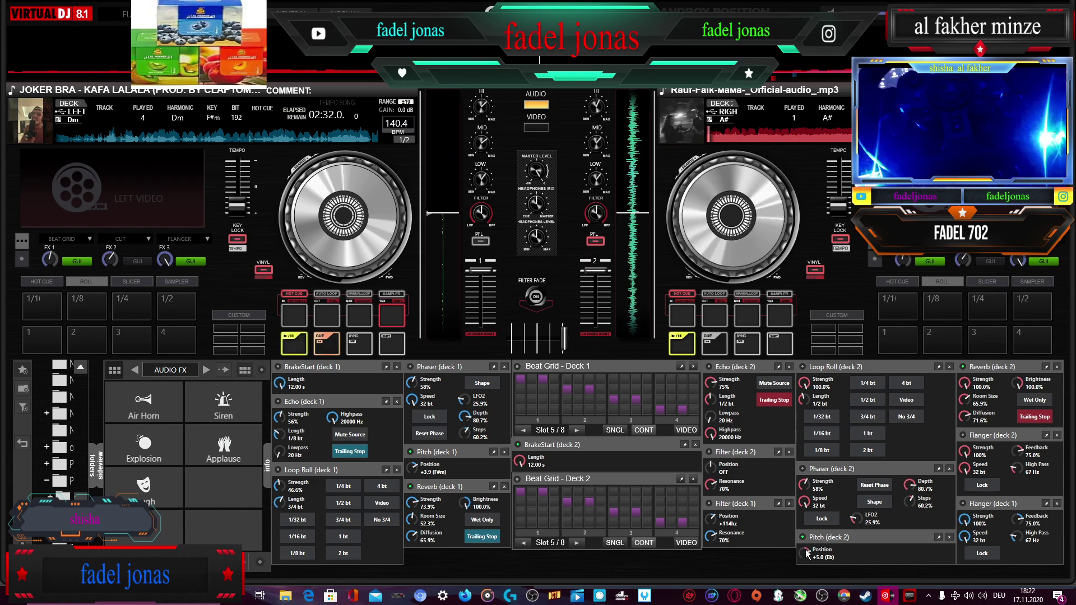
scroll(806, 553, down, 2)
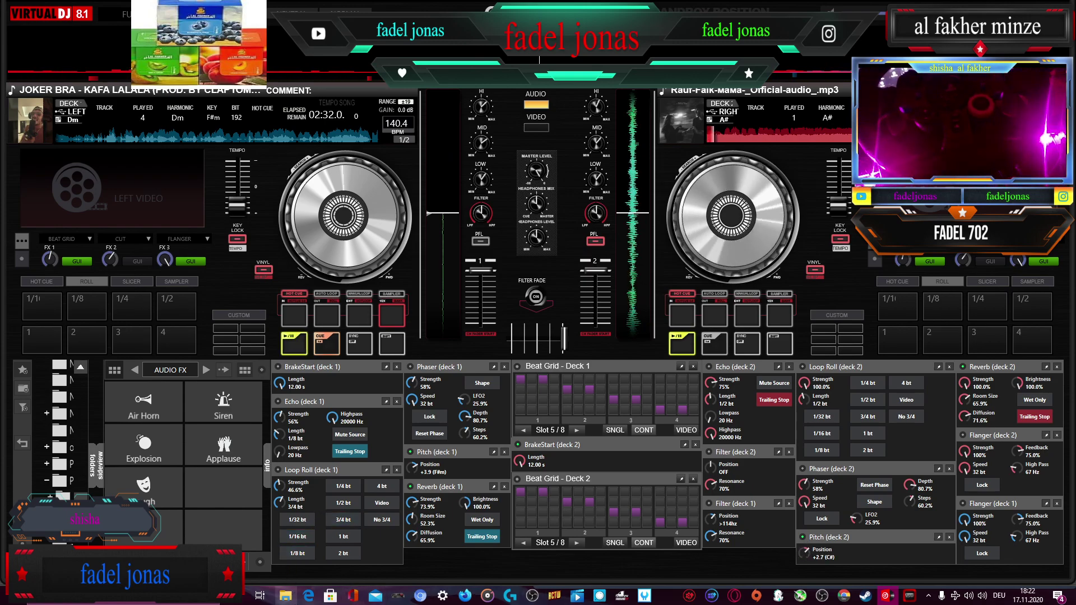
- Load the RIN-Bros track from File Explorer onto the left deck and accept the Auto Match Key notice
key(alt+Tab)
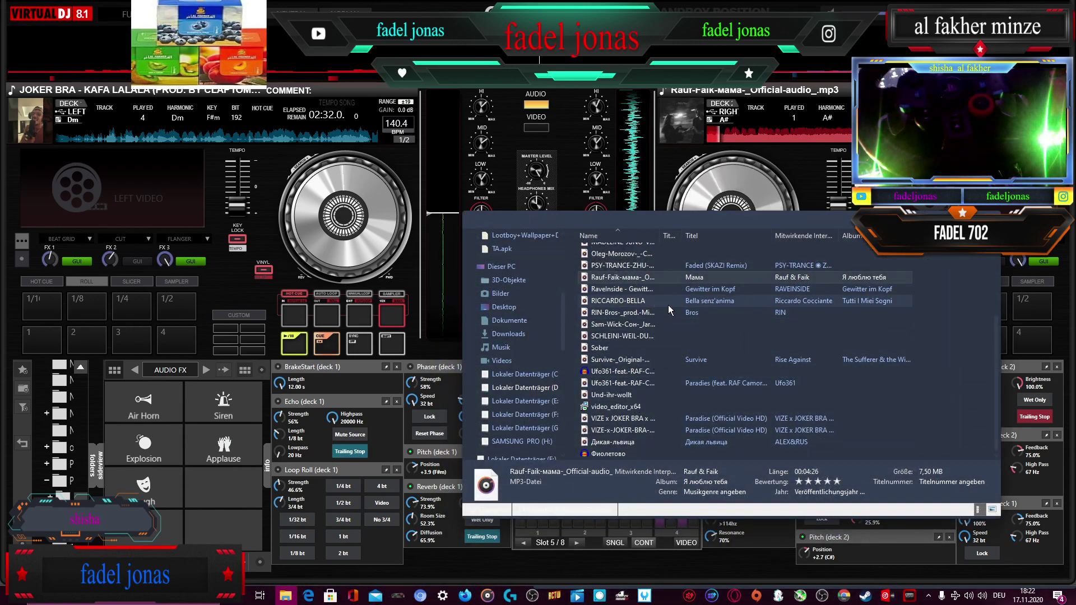
drag(682, 315, 356, 245)
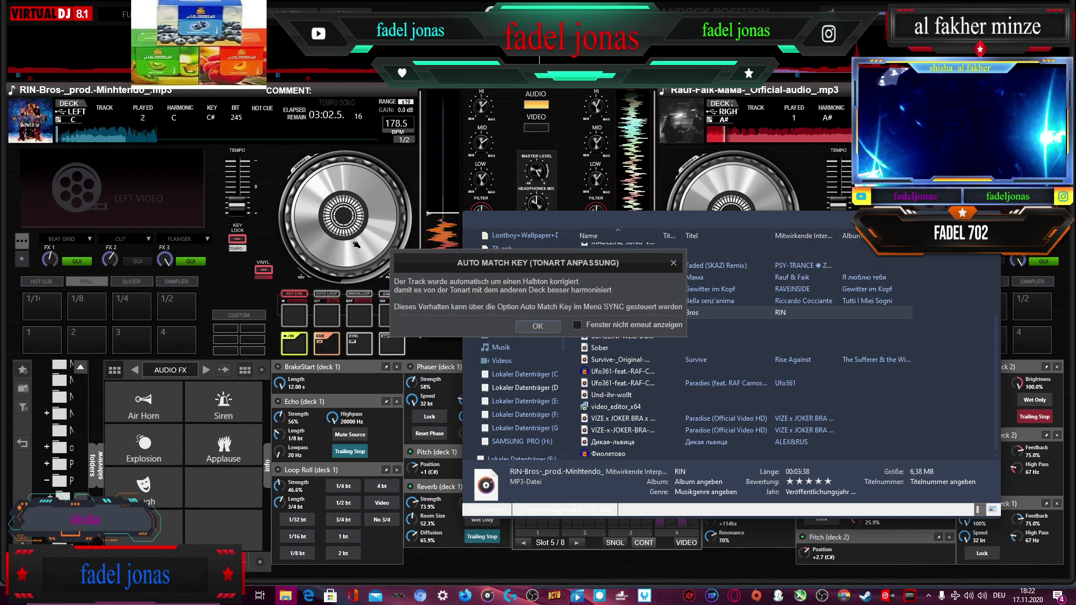
click(543, 327)
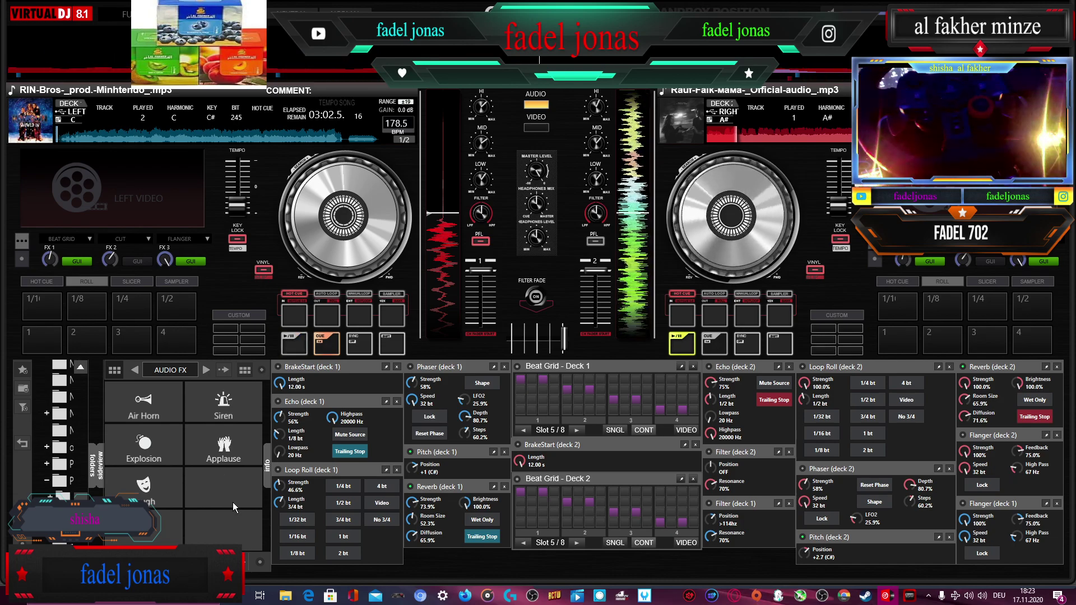
- Switch the sampler to the INSTRUMENTS bank and play the Kick and Kick Hard samples
click(205, 370)
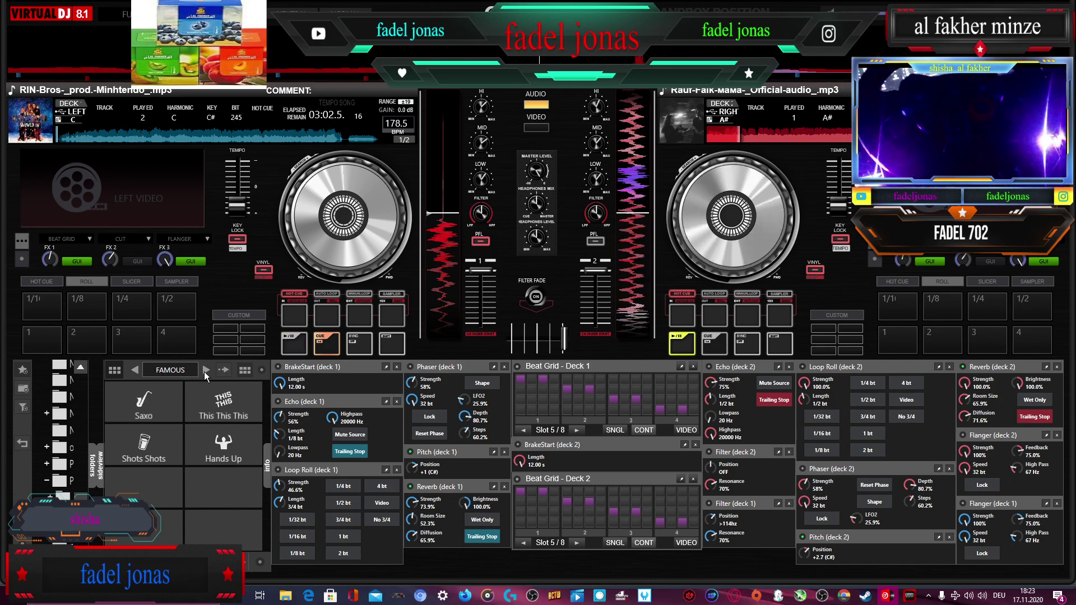
click(205, 371)
click(126, 408)
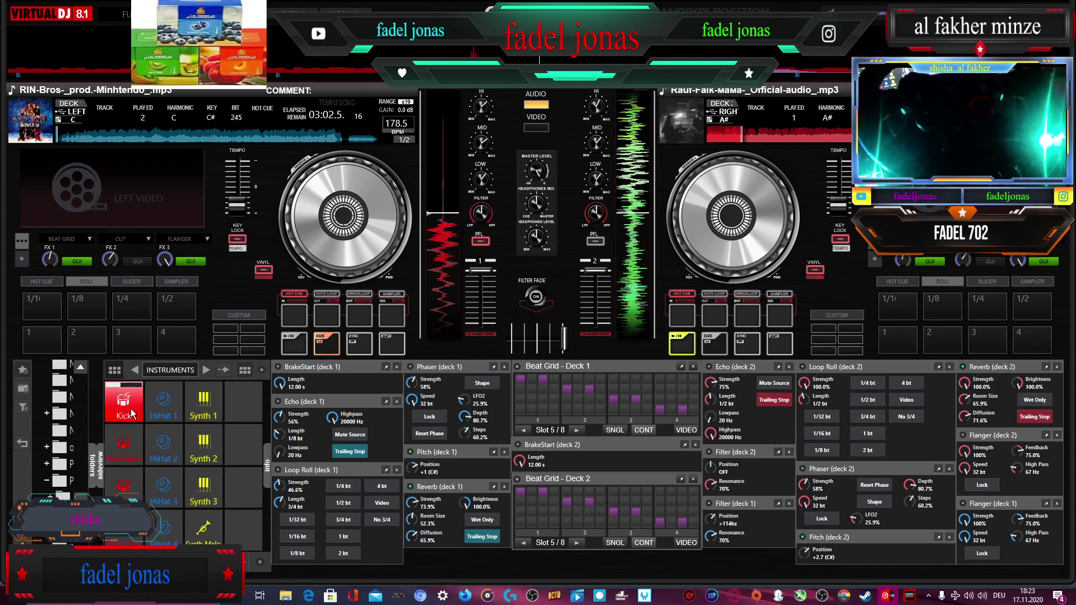
click(124, 446)
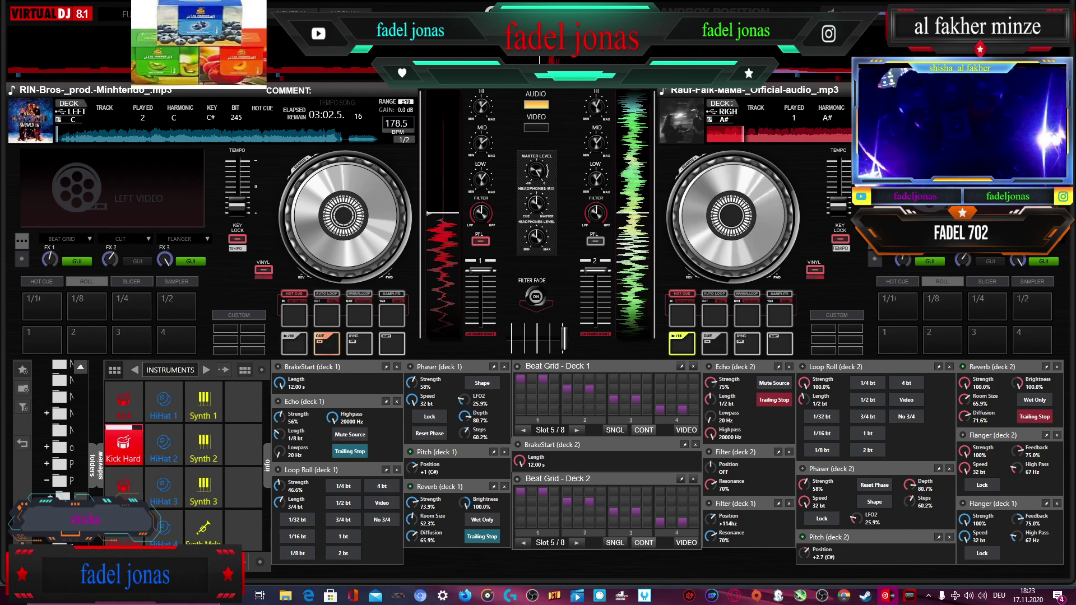
click(132, 457)
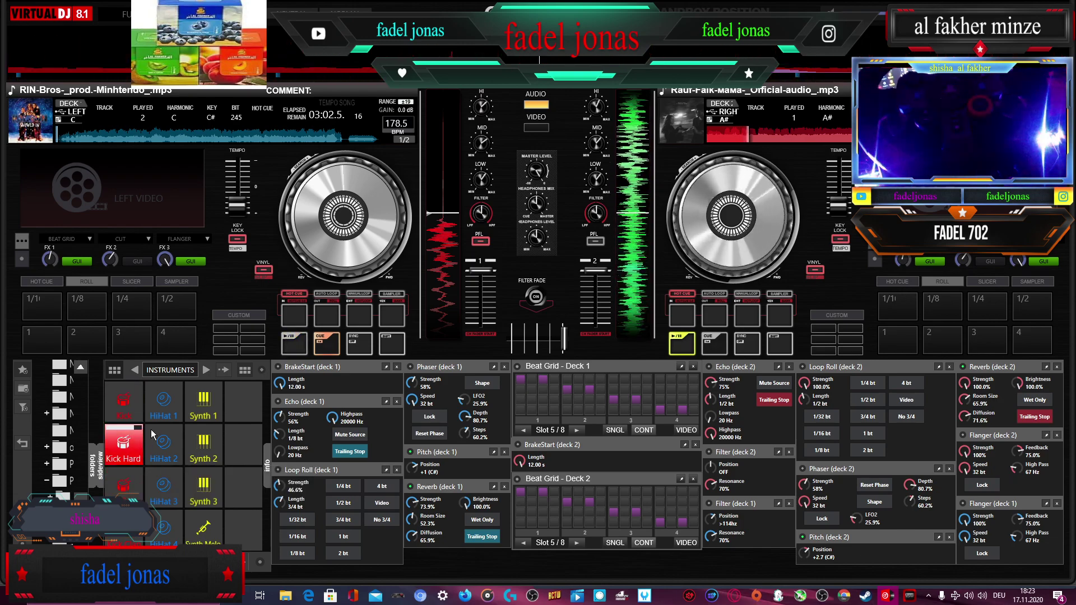
- Trigger the HiHat 1, Synth 1 and Kick samples, and switch the sampler to the VIDEO & SCRATCH bank
click(153, 414)
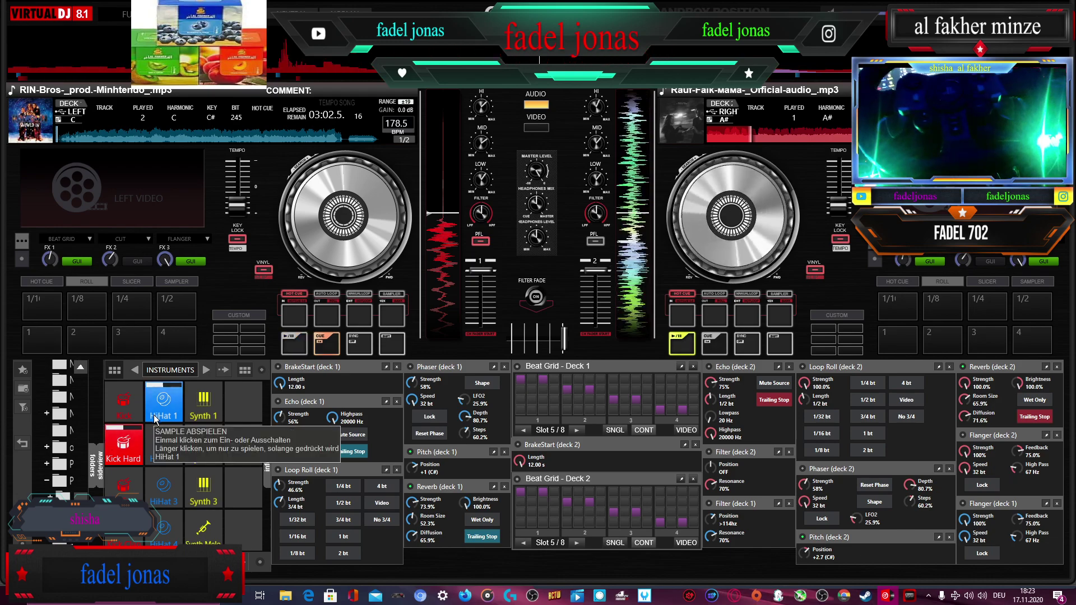
click(190, 402)
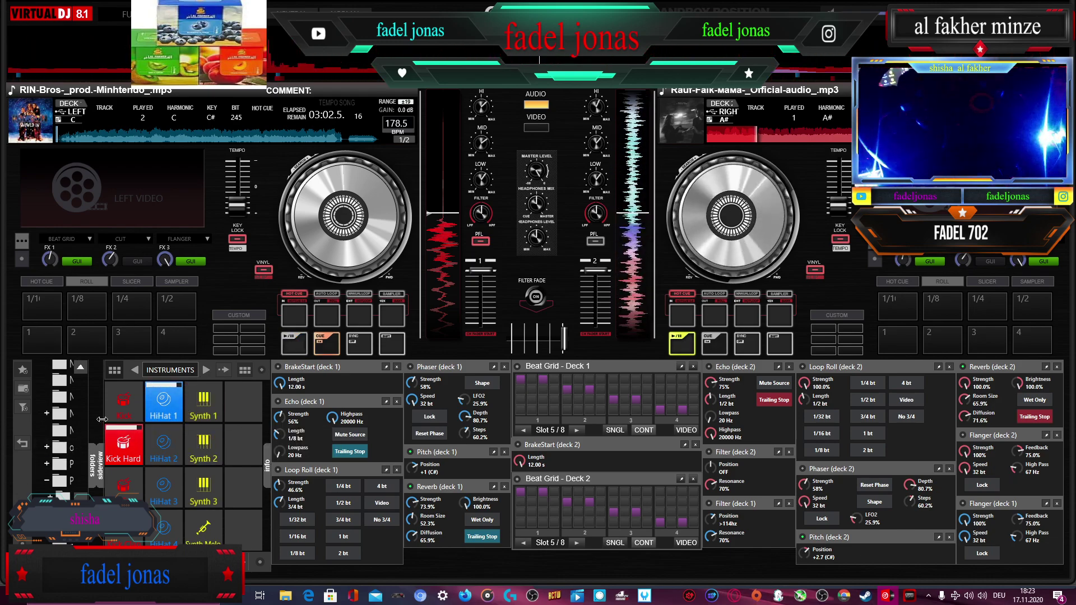
click(135, 405)
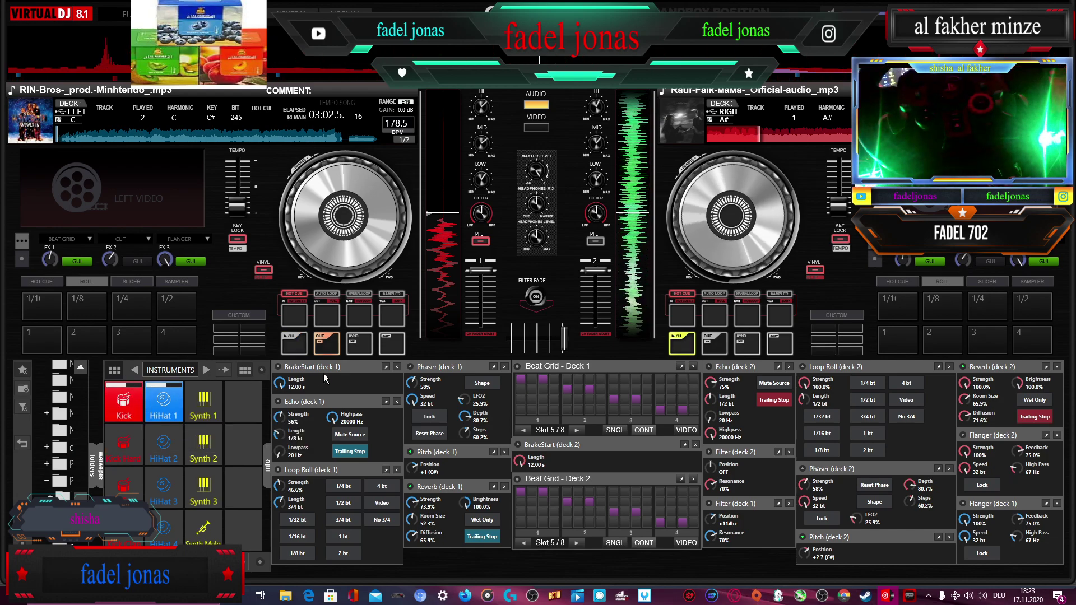
click(205, 371)
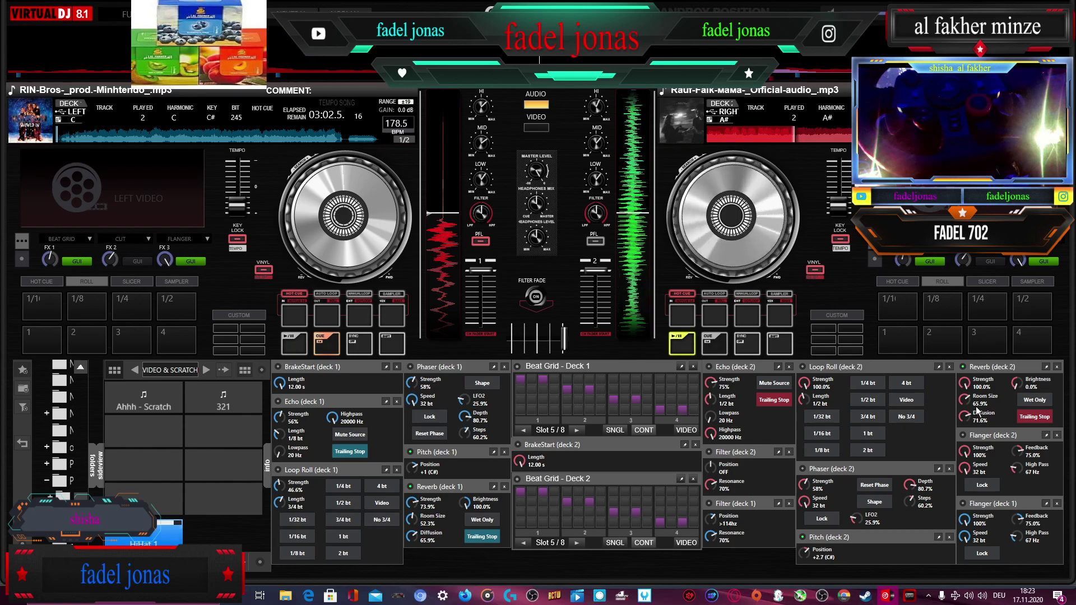
- Set deck 2's Reverb to 50.0% room size, 50.0% diffusion and 42.0% brightness, and toggle the effect
drag(1019, 386, 974, 416)
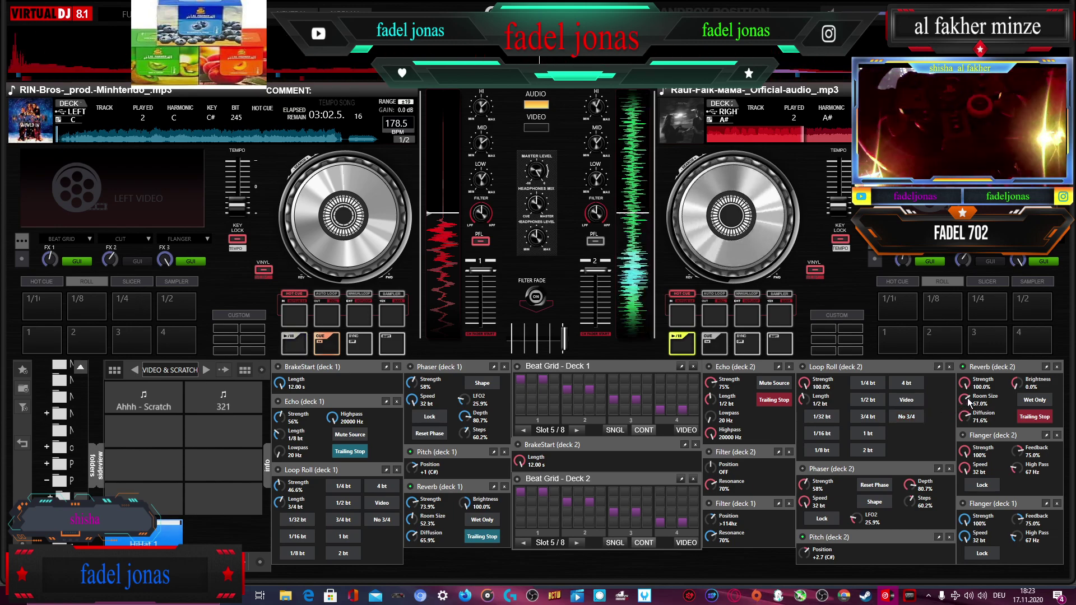
drag(978, 399, 964, 404)
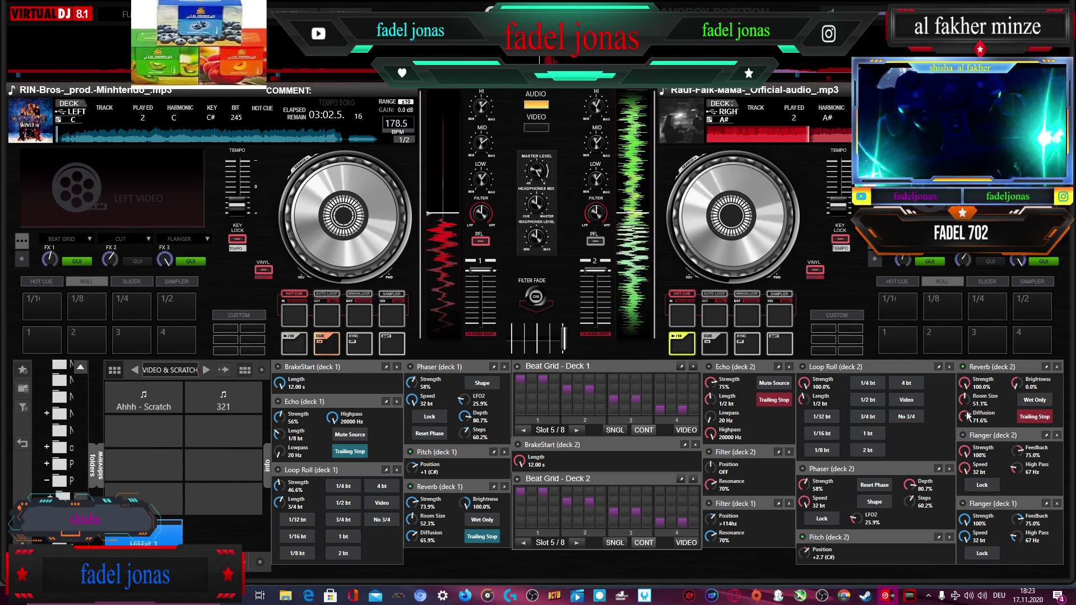
drag(966, 415, 986, 412)
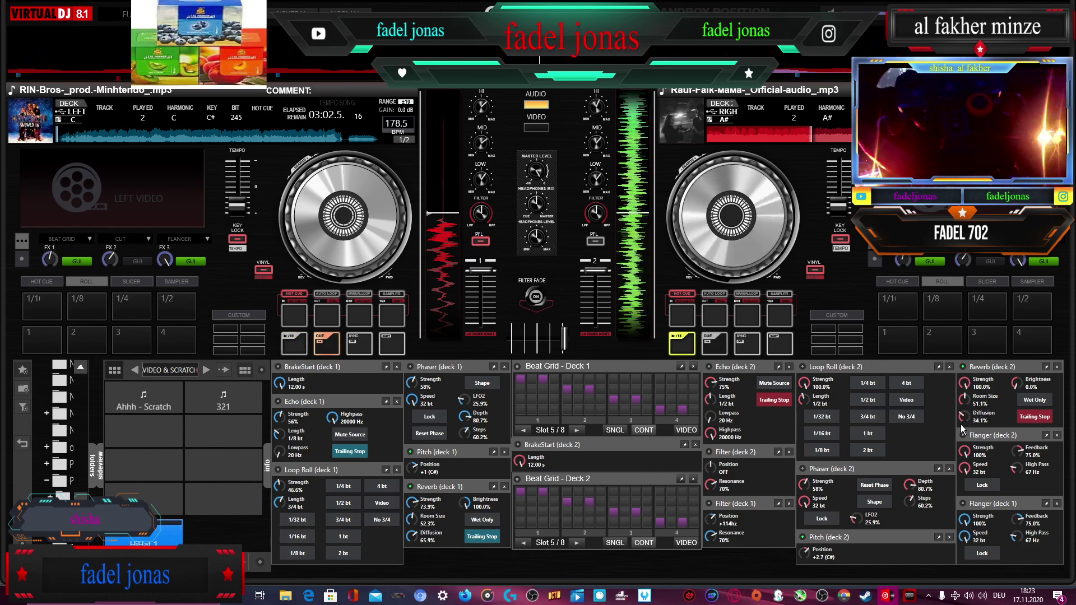
drag(965, 389, 955, 422)
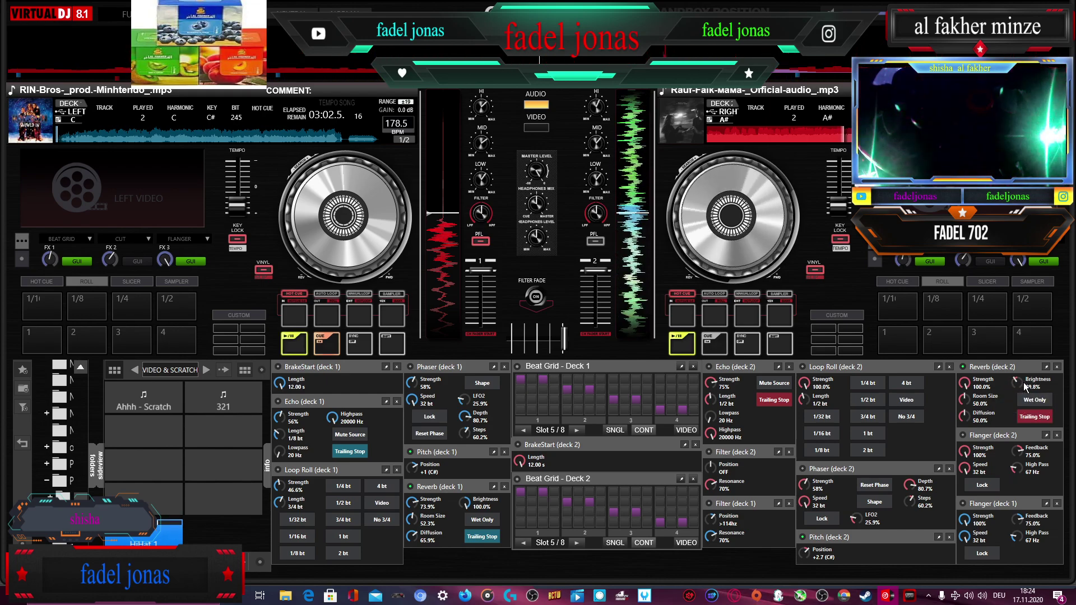
drag(1022, 382, 979, 386)
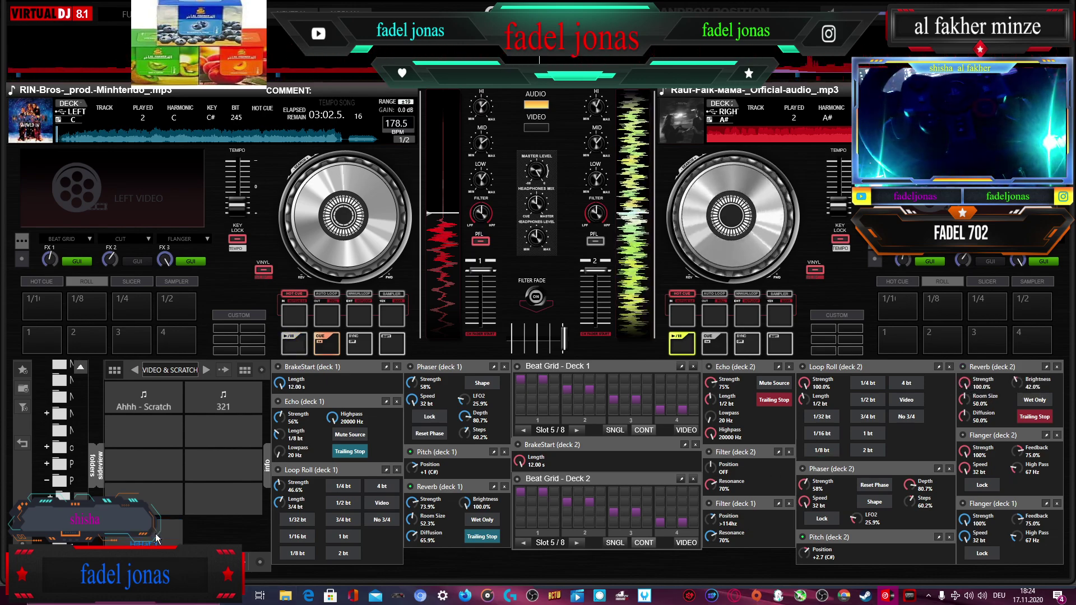
click(963, 367)
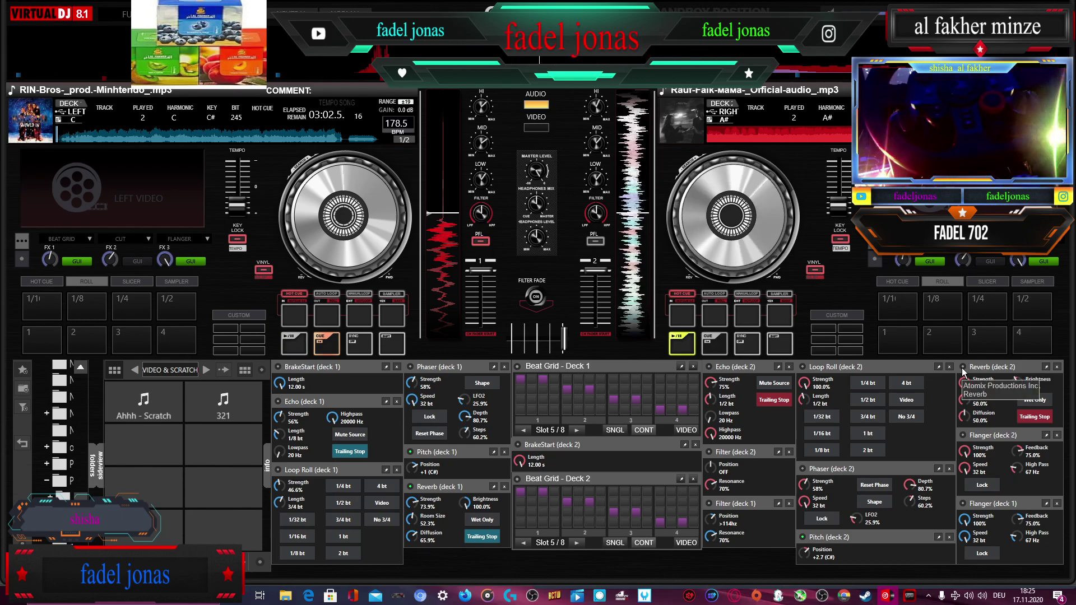
- Toggle deck 2's Beat Grid, switch the sampler to the AUDIO FX bank and play the Air Horn sample for the transition to deck 1
click(518, 480)
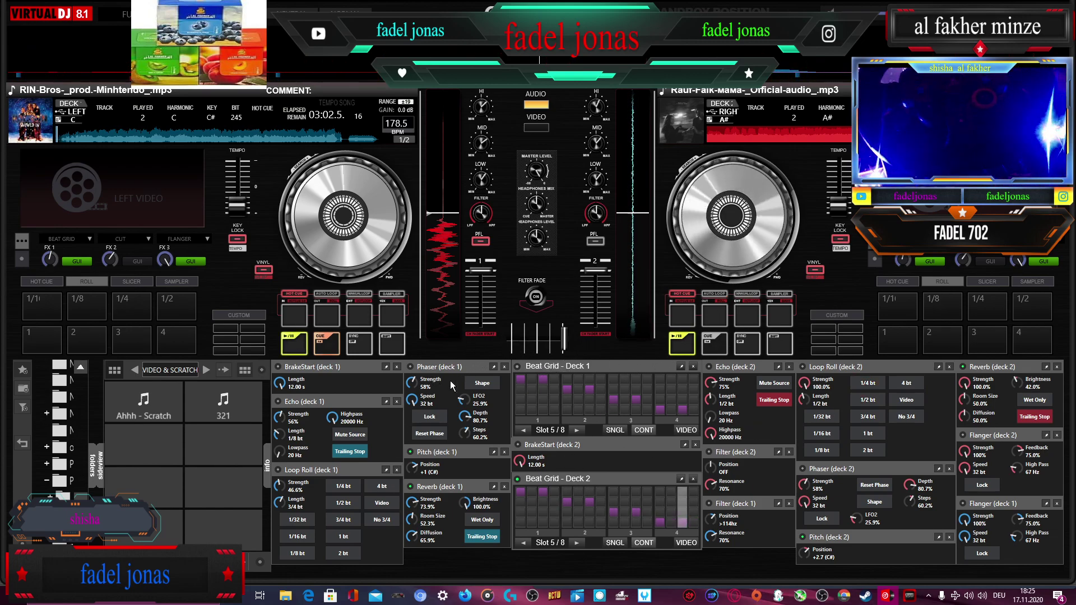
click(206, 370)
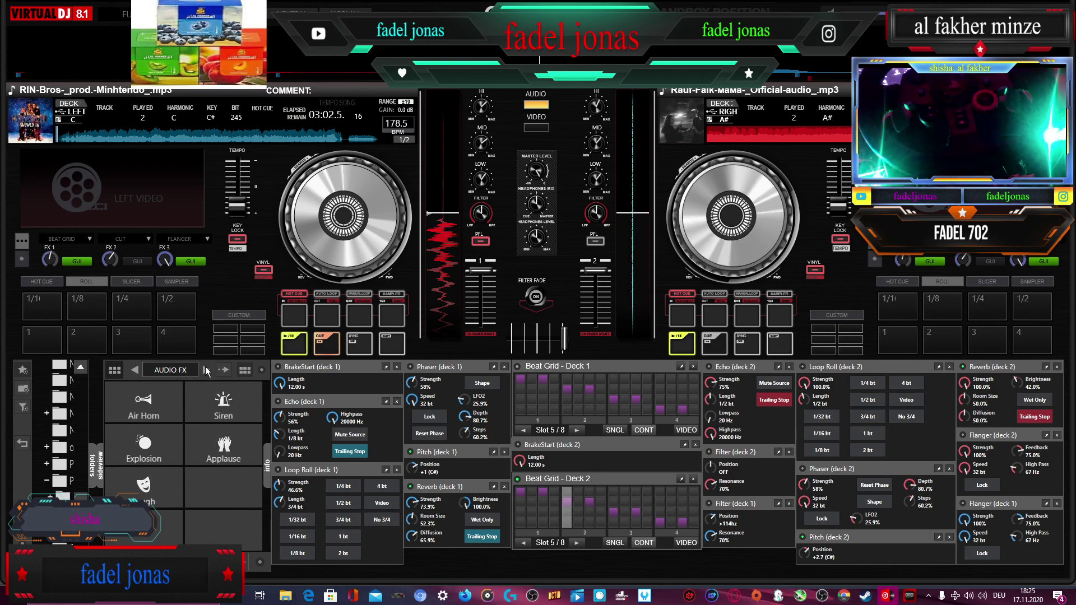
click(137, 398)
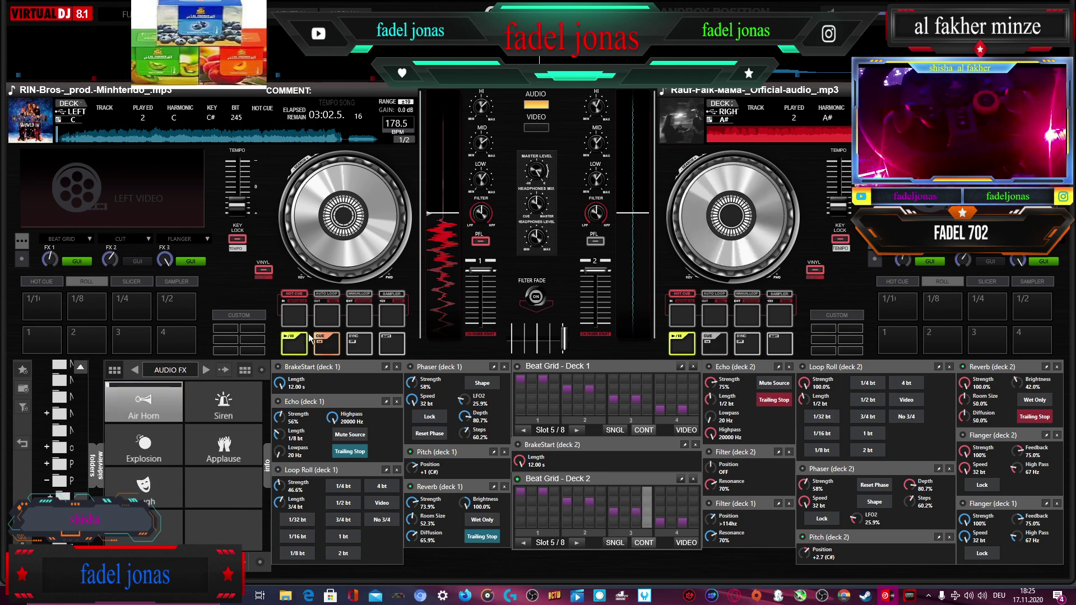
click(279, 367)
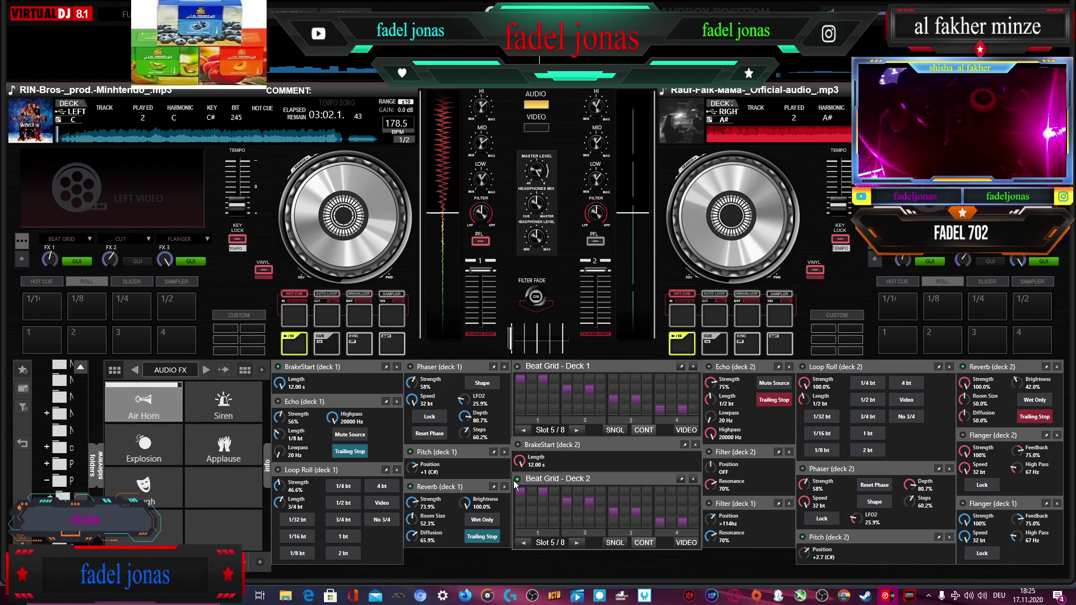
- Load the SCHLEINI-WEIL-DU-MICH-RAUS-HOLST track from File Explorer onto the right deck and start it with the crossfader kept on the left deck
mouse_move(286, 597)
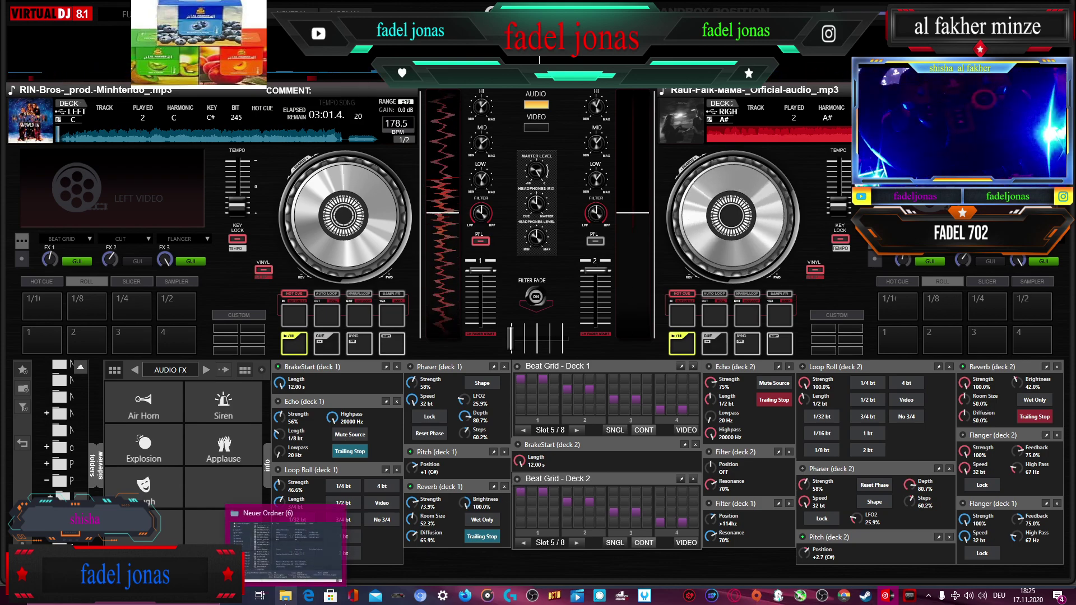
click(290, 556)
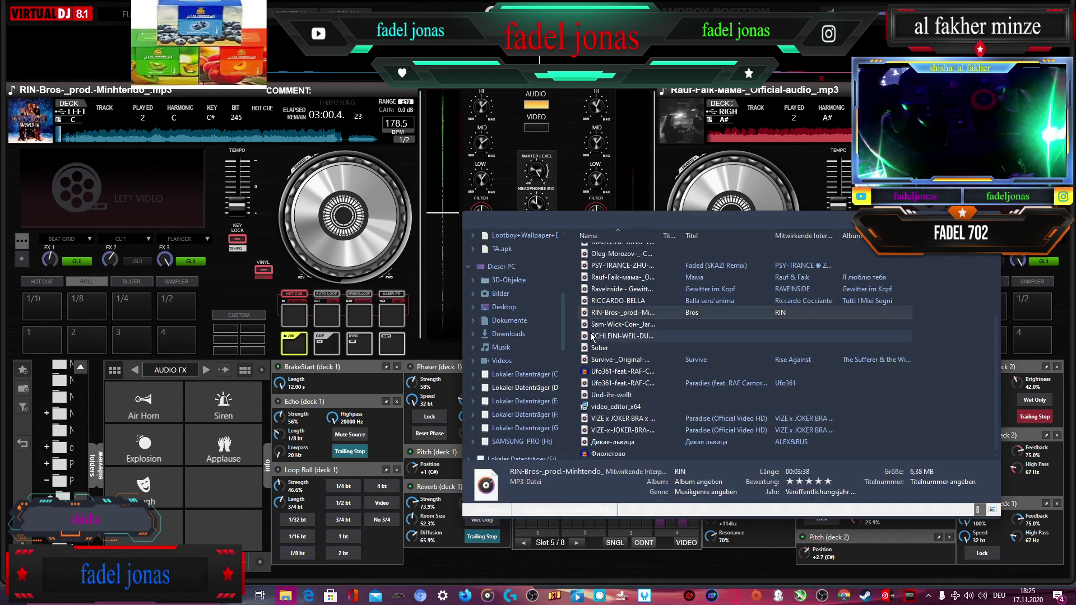
drag(678, 327, 767, 192)
scroll(672, 331, down, 4)
drag(626, 336, 767, 196)
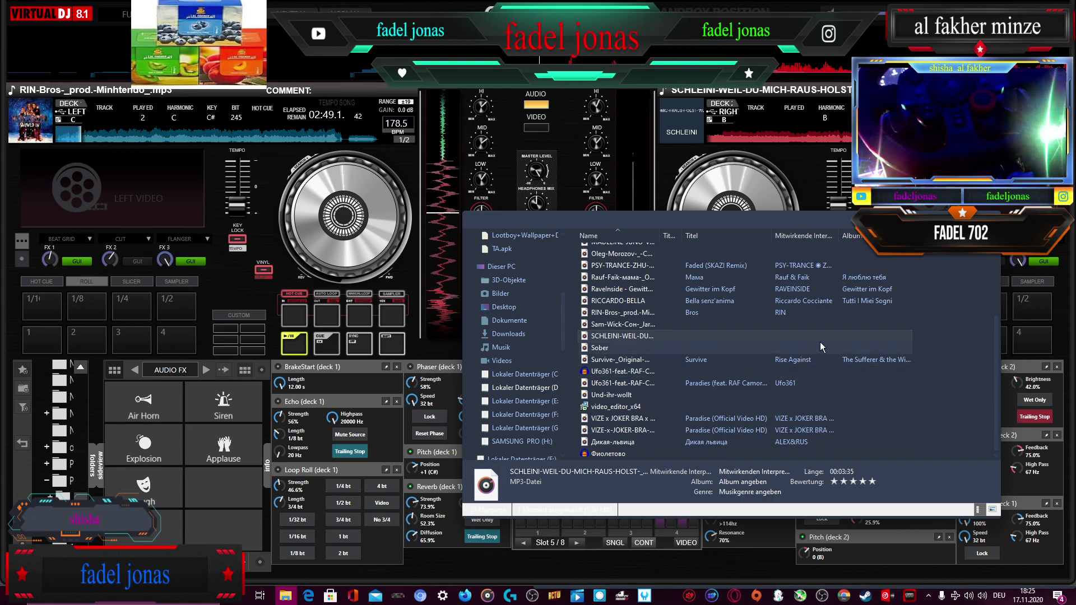
click(487, 596)
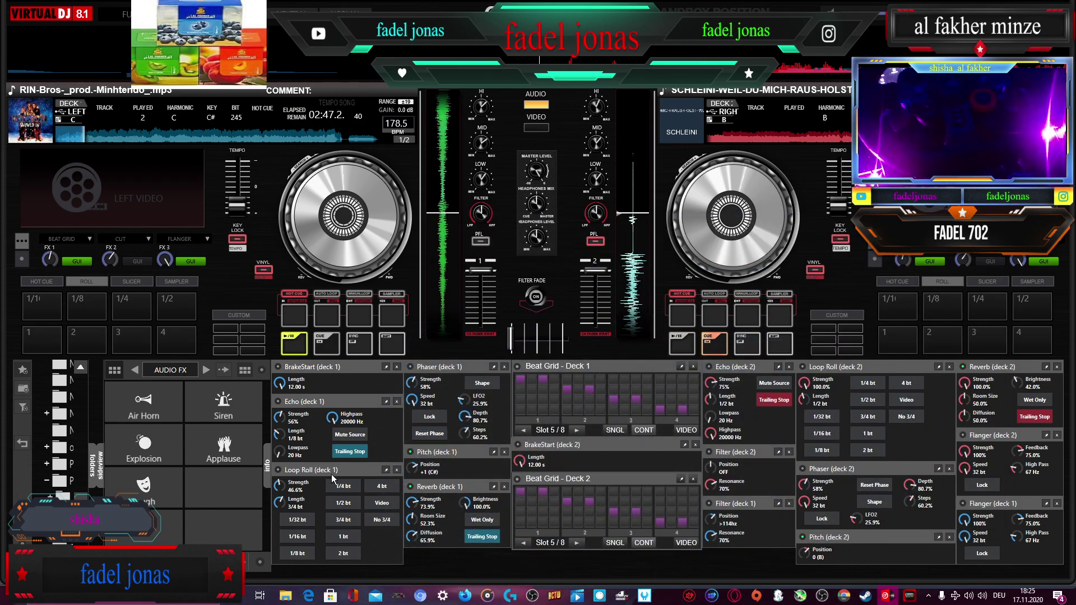
click(683, 352)
mouse_move(511, 339)
mouse_down()
mouse_move(558, 341)
mouse_move(509, 350)
mouse_up()
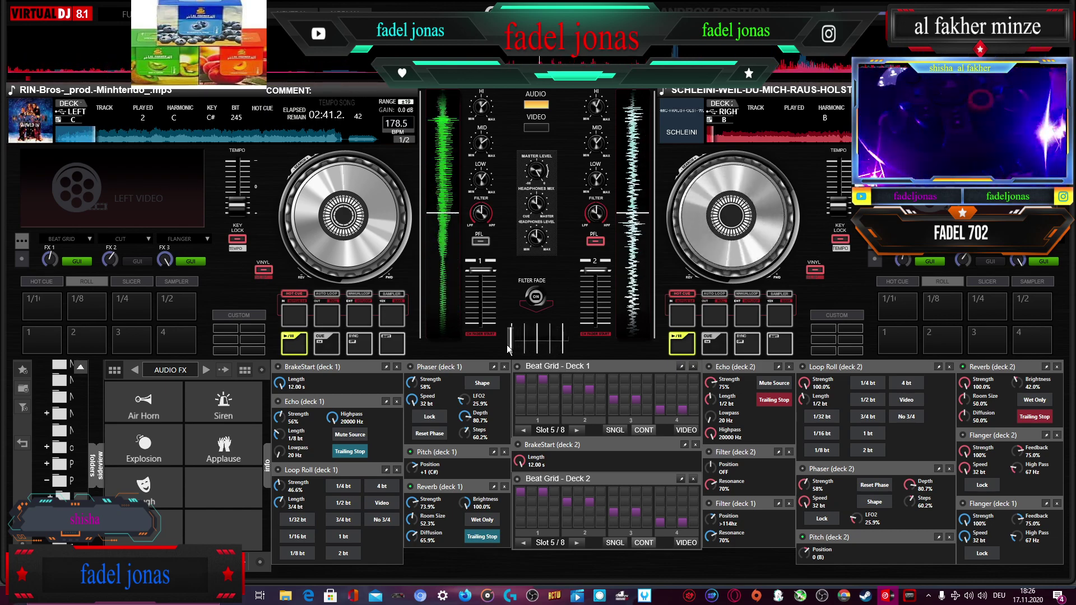
- Load the Survive-_Original-Mix_ track from File Explorer onto the right deck, keeping the crossfader on the left deck
click(285, 595)
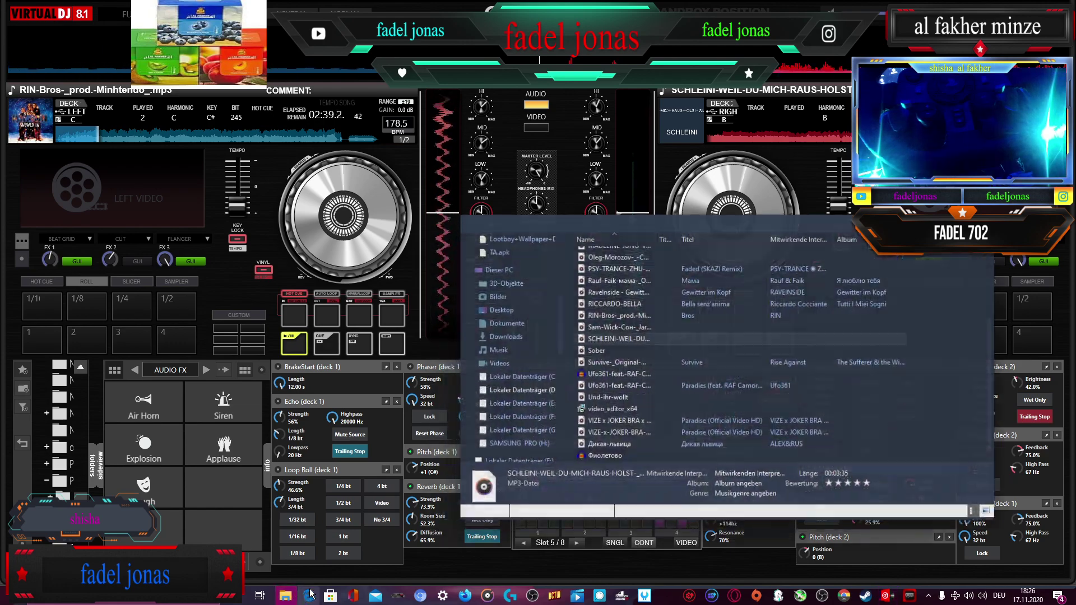
drag(642, 362, 734, 185)
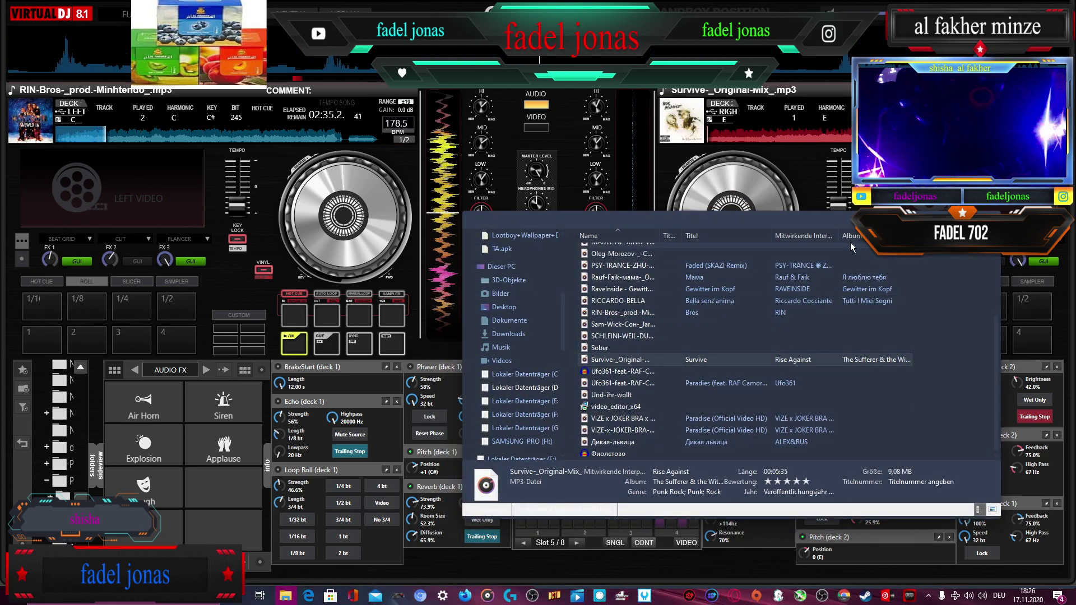
click(286, 596)
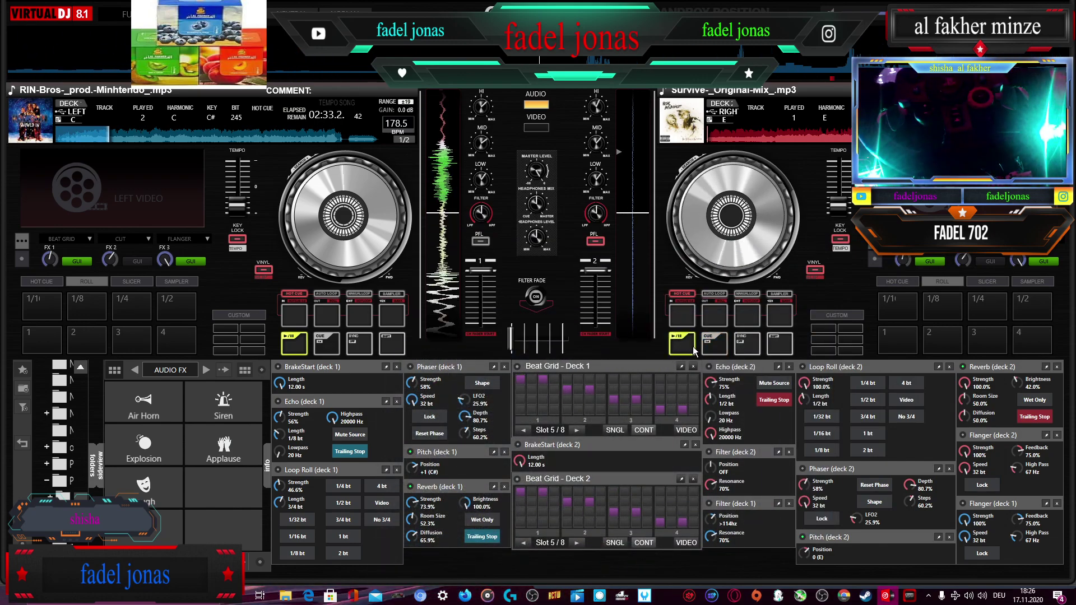
mouse_move(511, 340)
mouse_down()
mouse_move(560, 344)
mouse_move(504, 348)
mouse_up()
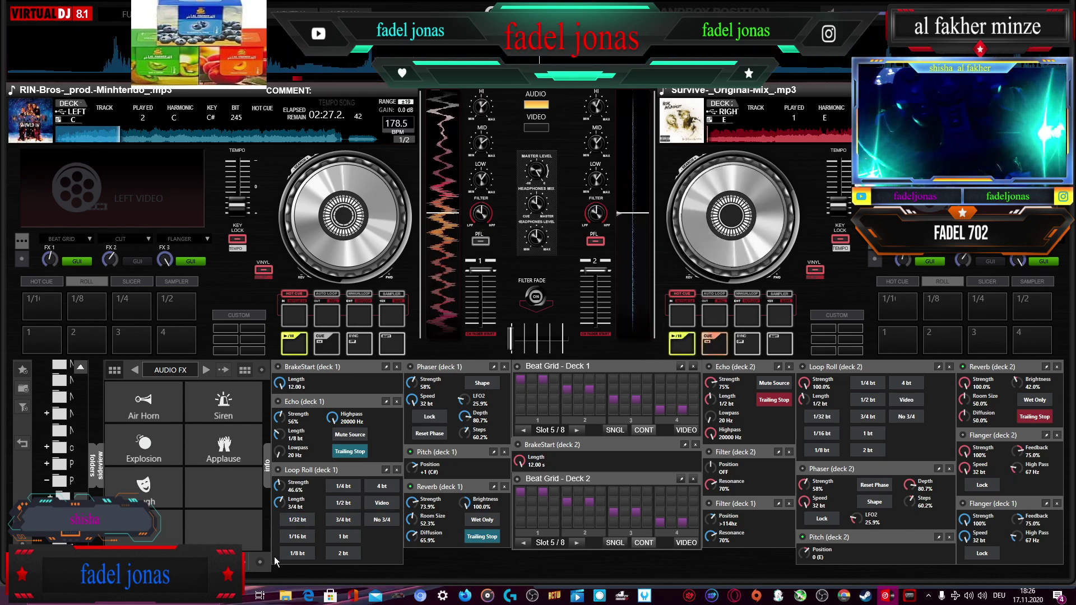
- Load the Und-ihr-wollt track from File Explorer onto the right deck and return to the mixer
click(285, 596)
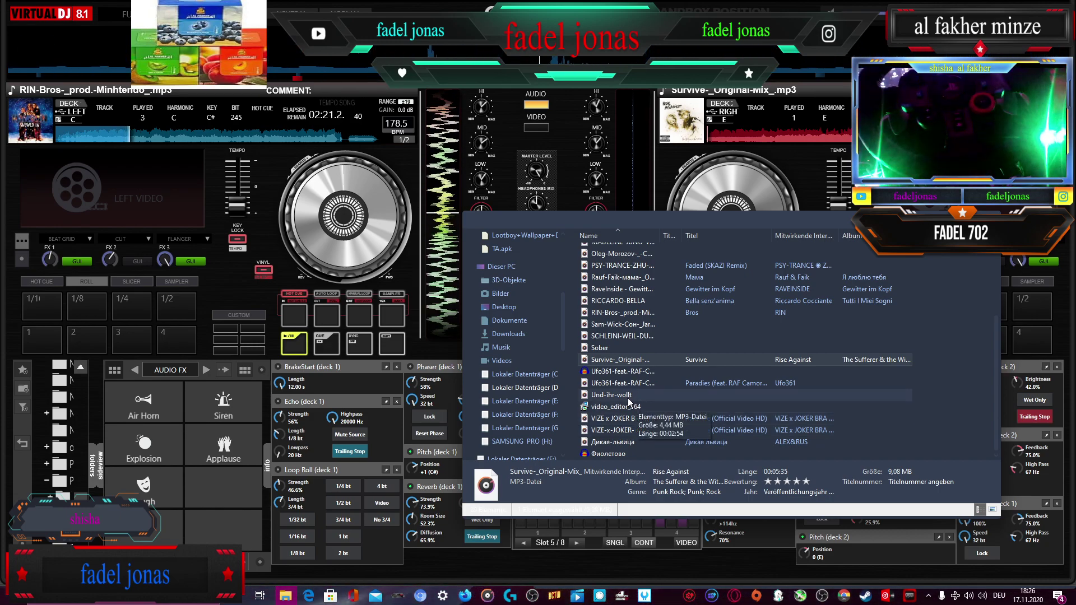
double_click(629, 398)
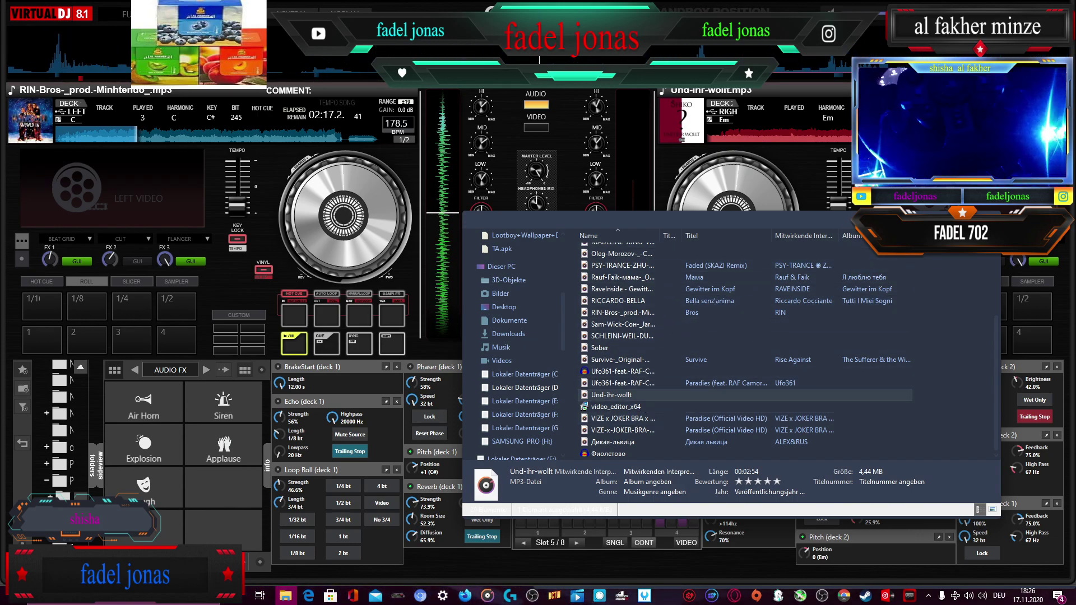
click(463, 400)
- Play the Air Horn sample, start the right deck and crossfade fully over to it
click(138, 406)
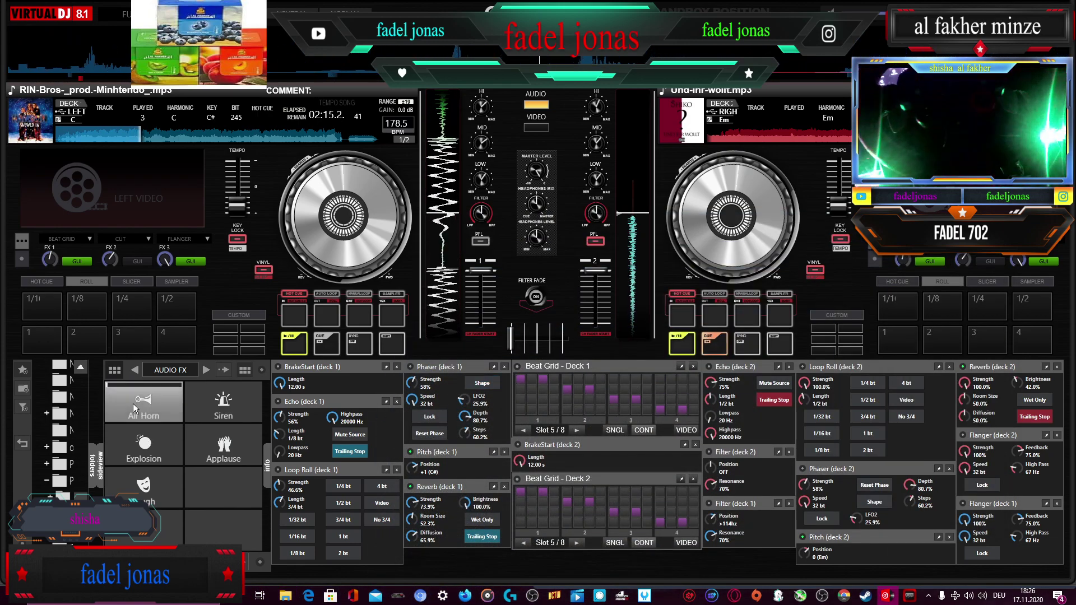
click(681, 342)
drag(514, 339, 566, 332)
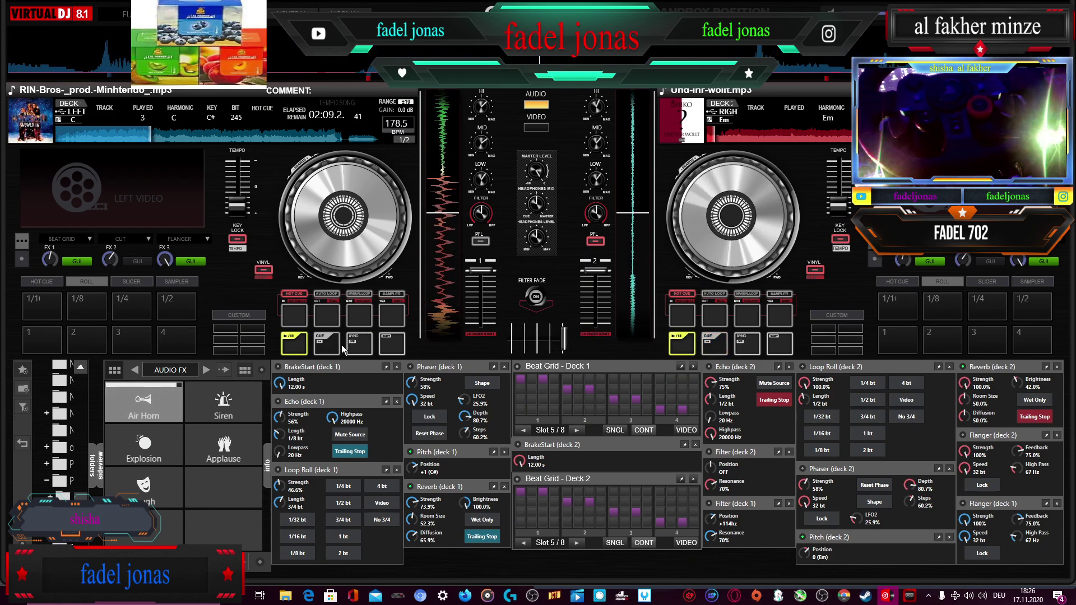
- Return the left deck to its cue point, and turn on deck 2's Pitch effect with its position at +4.2
click(324, 348)
click(852, 435)
click(804, 537)
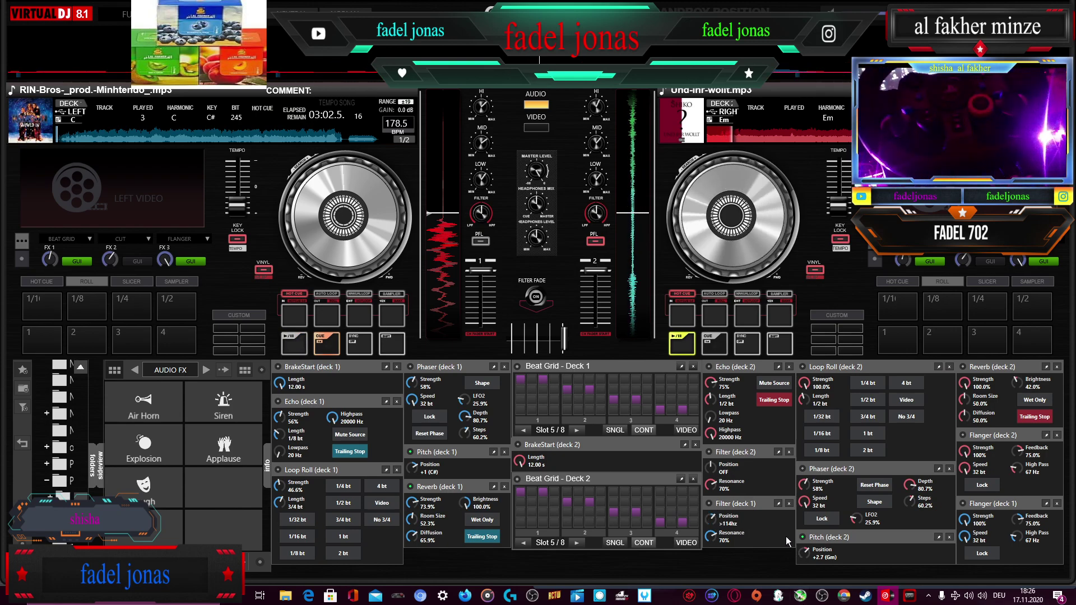
scroll(808, 555, up, 3)
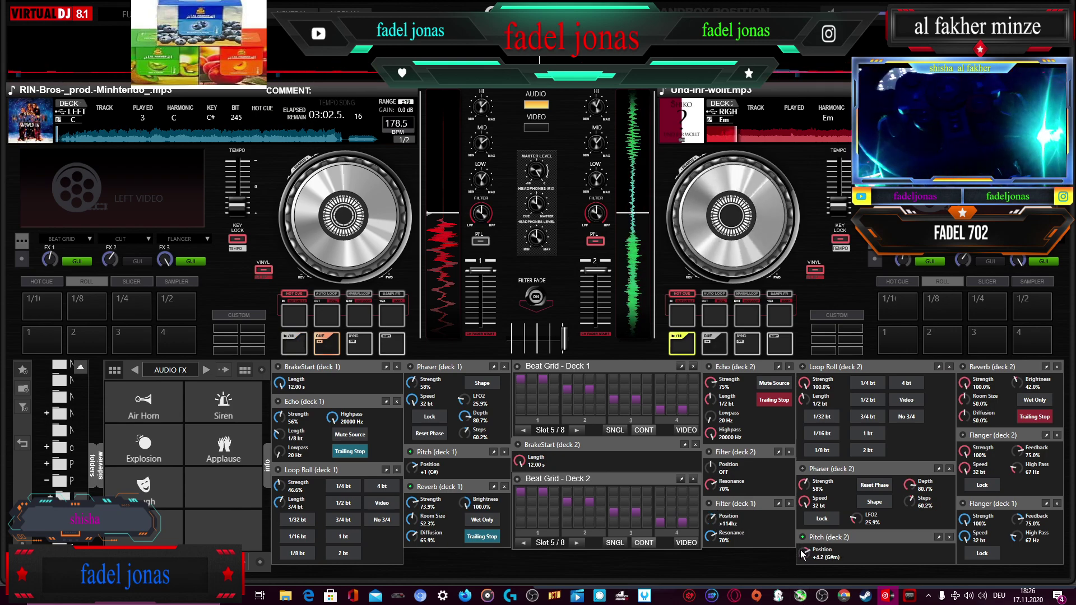
- Play the Air Horn sample over the right deck and toggle deck 2's Reverb and Beat Grid effects
click(141, 409)
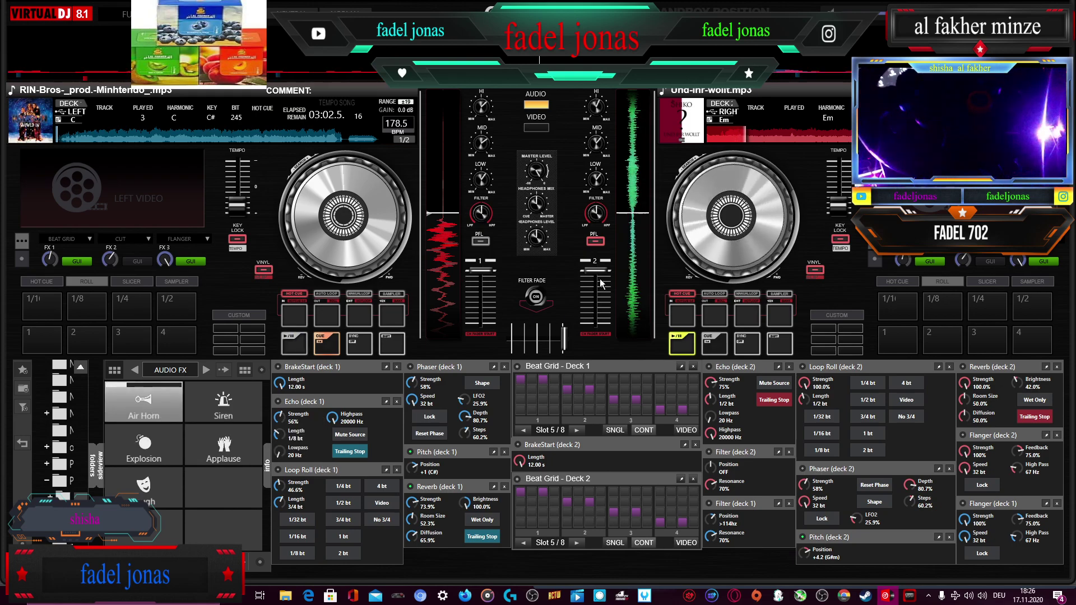
drag(608, 285, 608, 270)
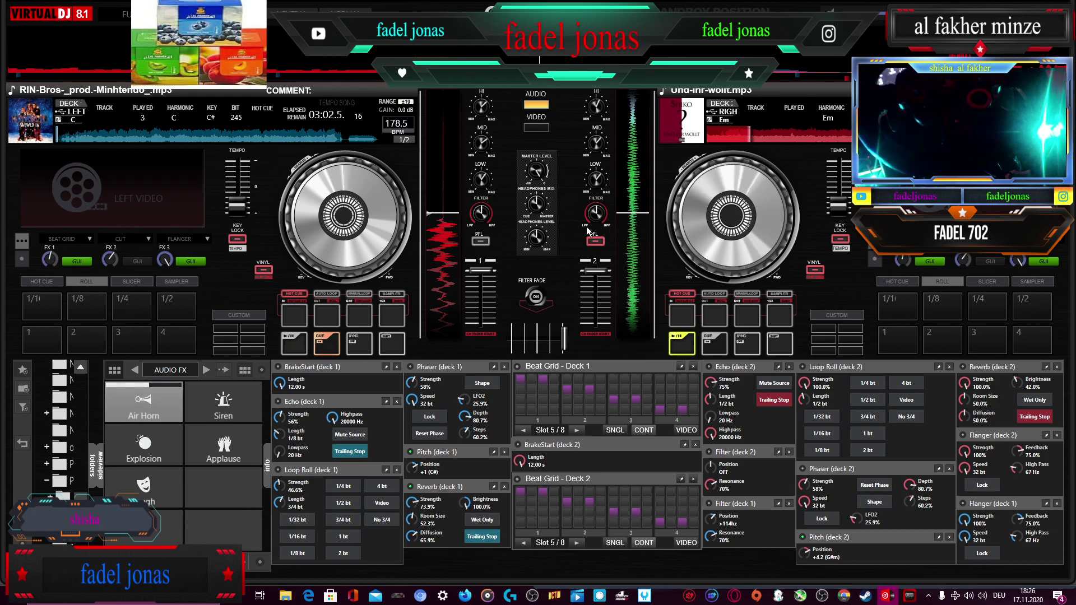
click(964, 366)
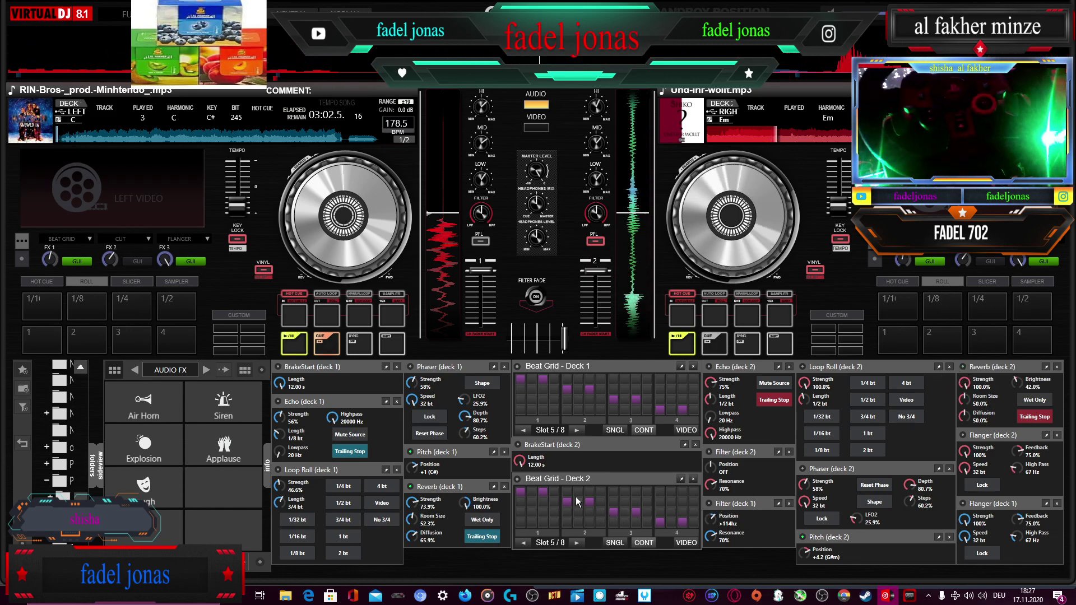
click(517, 481)
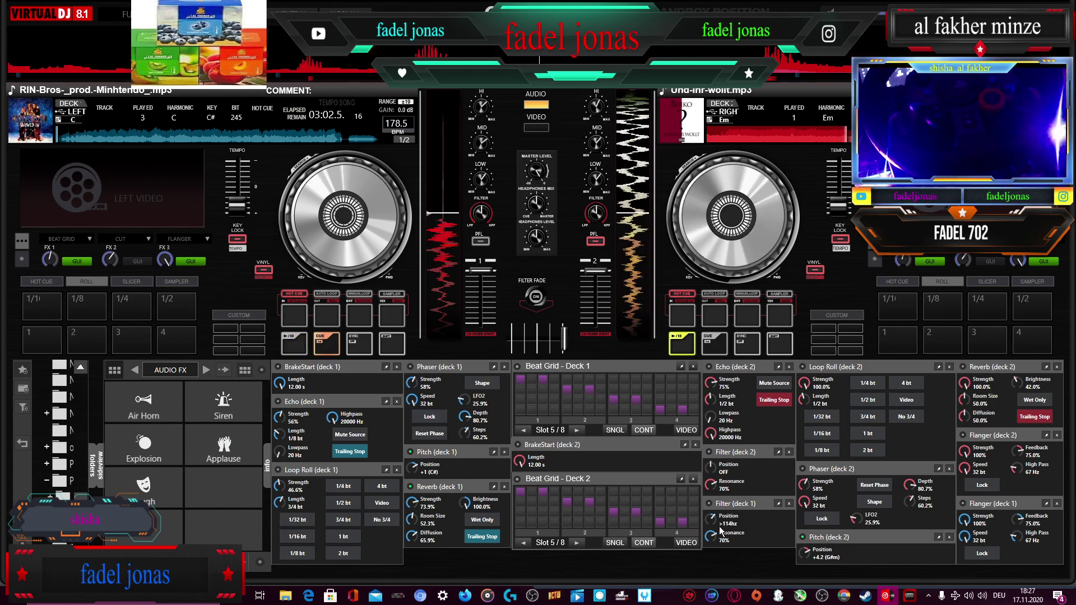
click(141, 409)
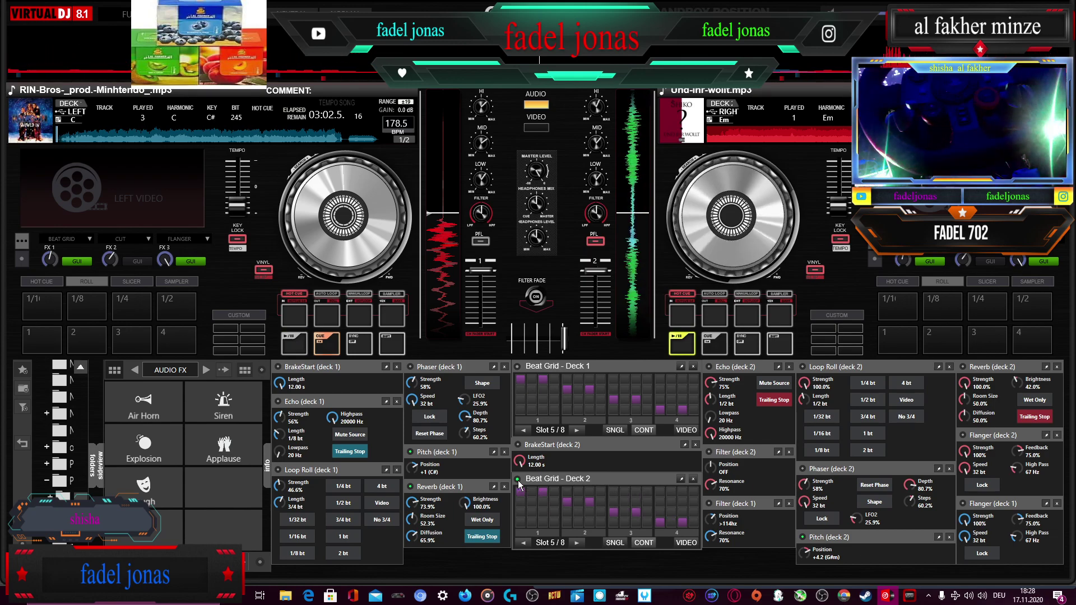
- Load the VIZE-x-JOKER-BRA-x-LEONY-Paradise track onto the left deck and replace it with Дикая-львица from File Explorer
click(279, 595)
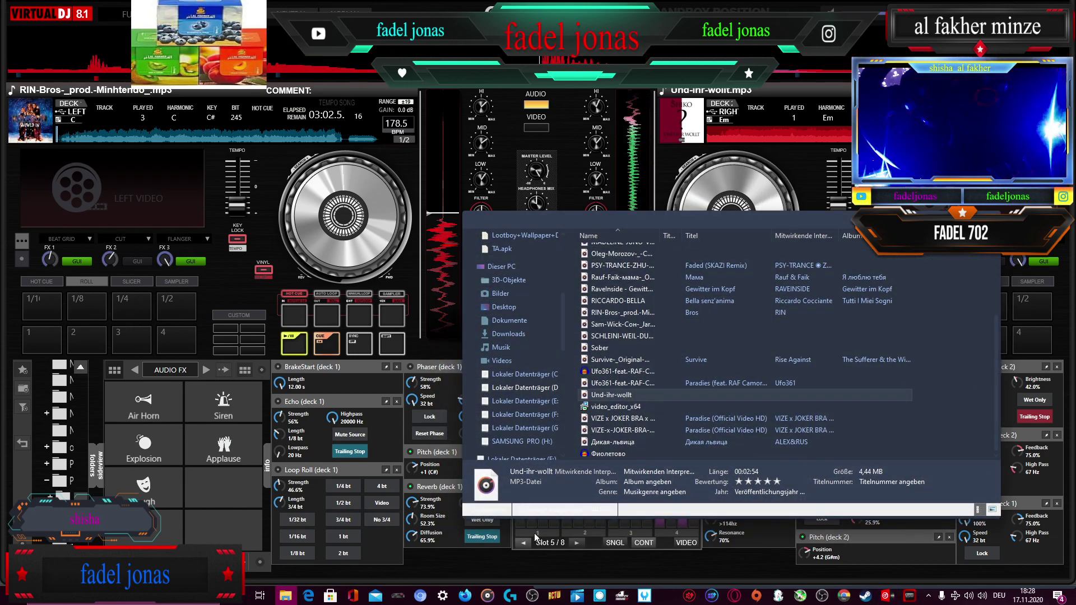
double_click(641, 430)
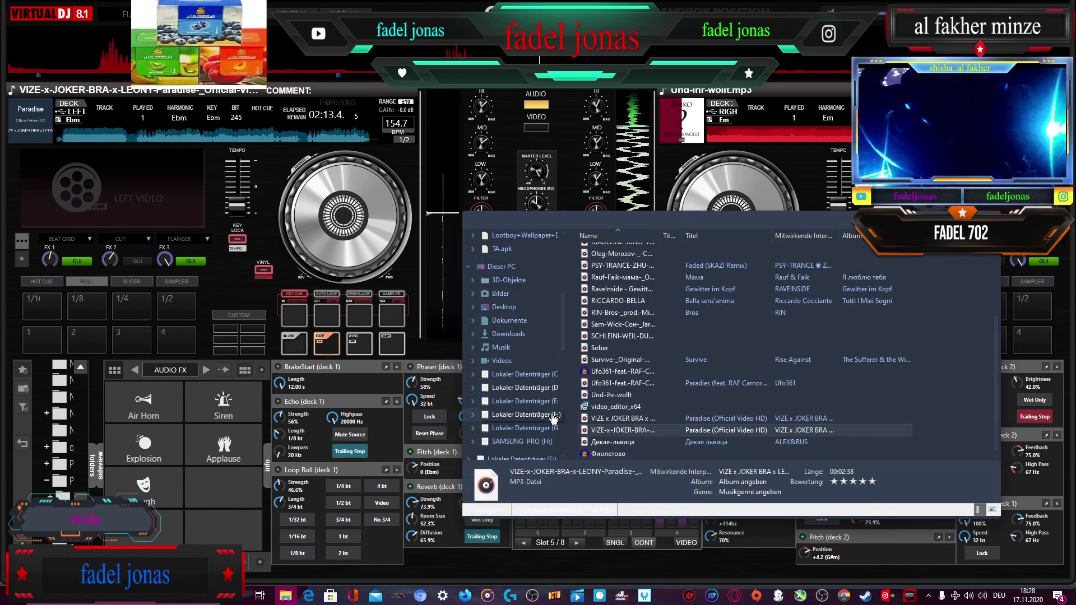
double_click(613, 443)
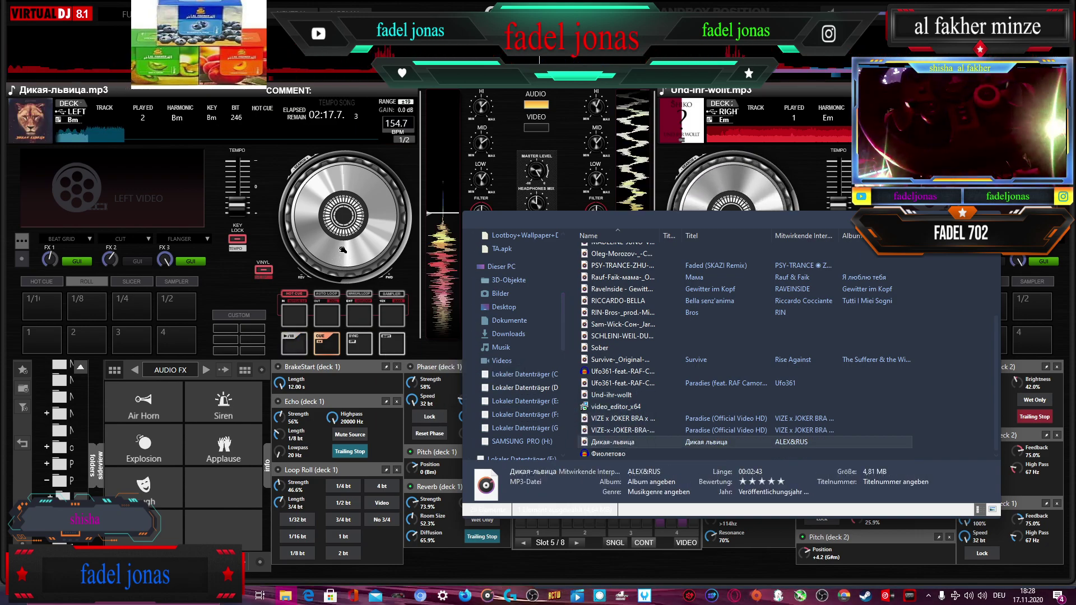
click(678, 359)
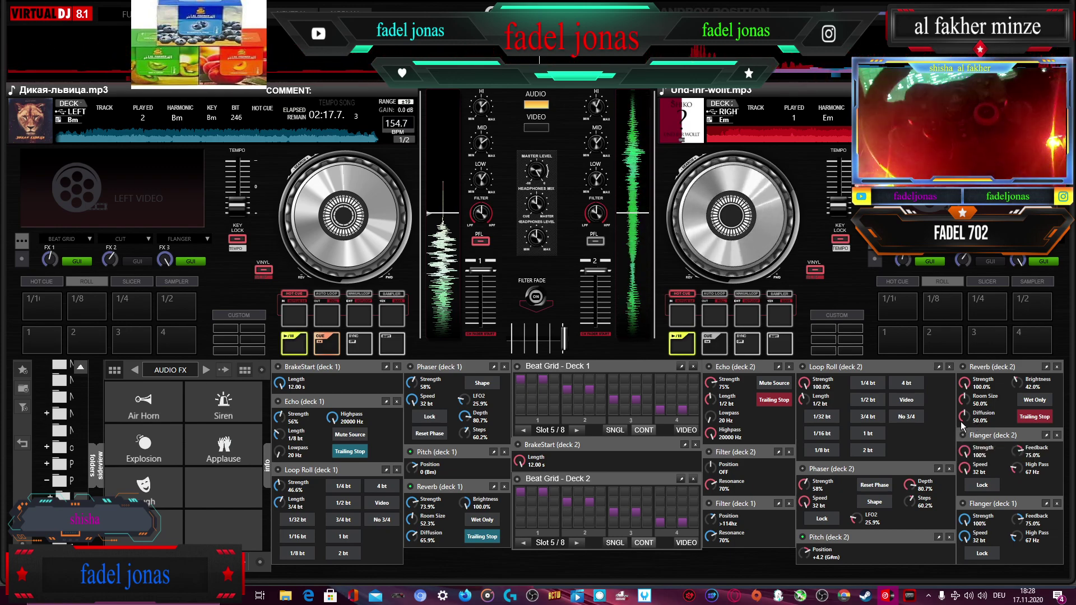
- Toggle deck 2's Beat Grid, play the Air Horn sample and crossfade fully over to the left deck
click(517, 480)
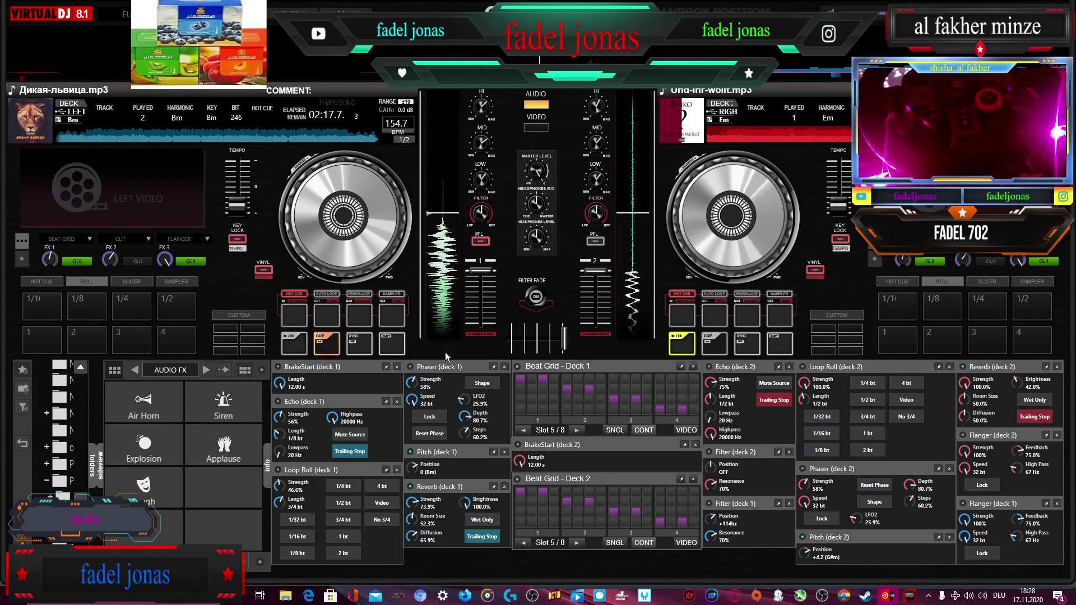
click(162, 403)
drag(558, 337, 510, 338)
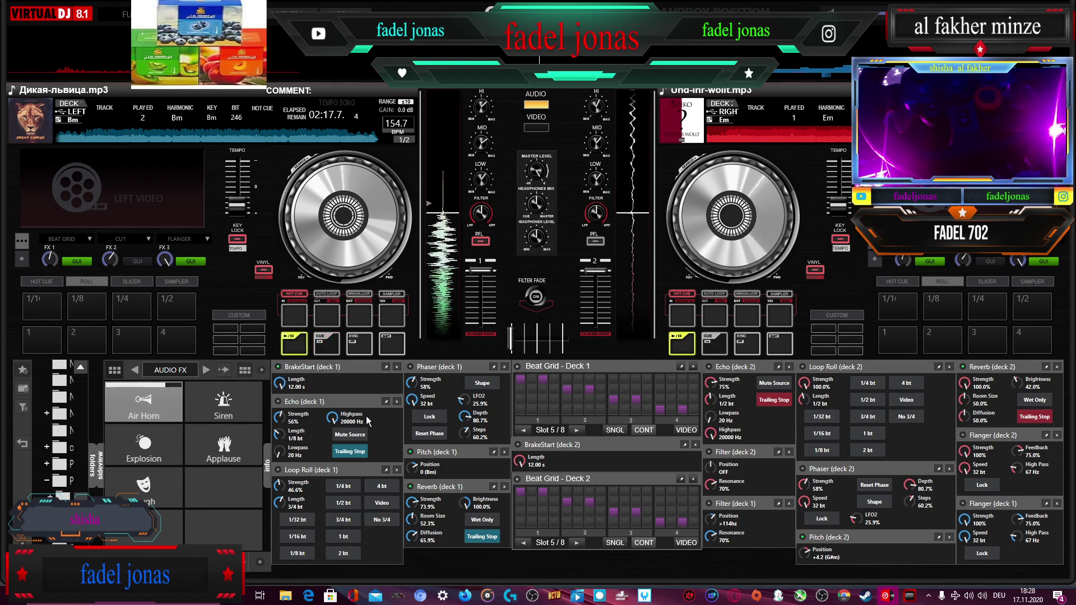
- Apply deck 1's Pitch effect at +3.9, stop the right deck at its cue point and toggle deck 1's Beat Grid
click(411, 453)
click(411, 453)
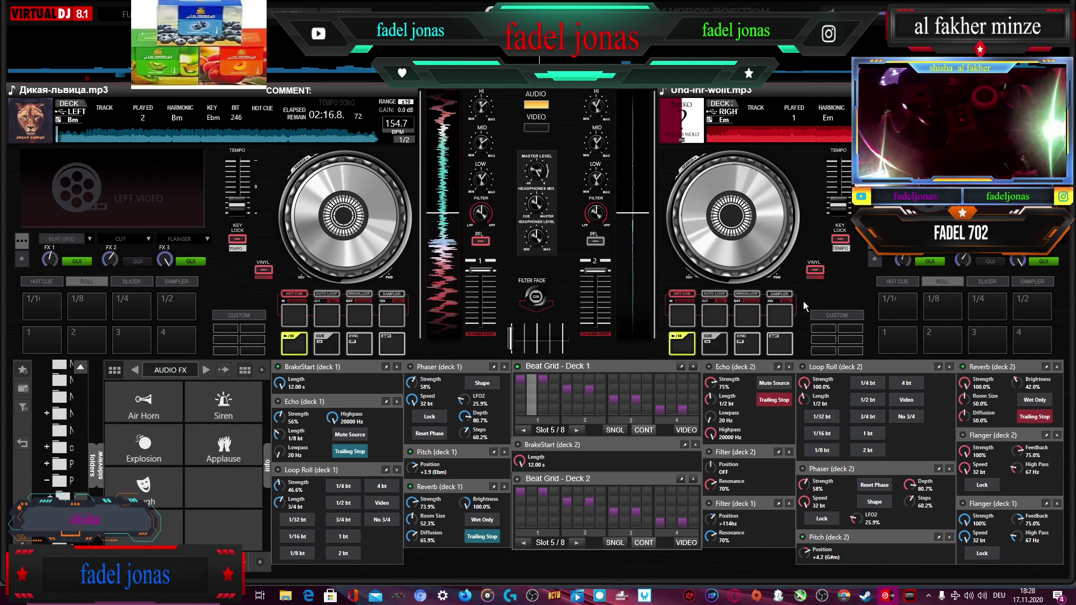
click(682, 343)
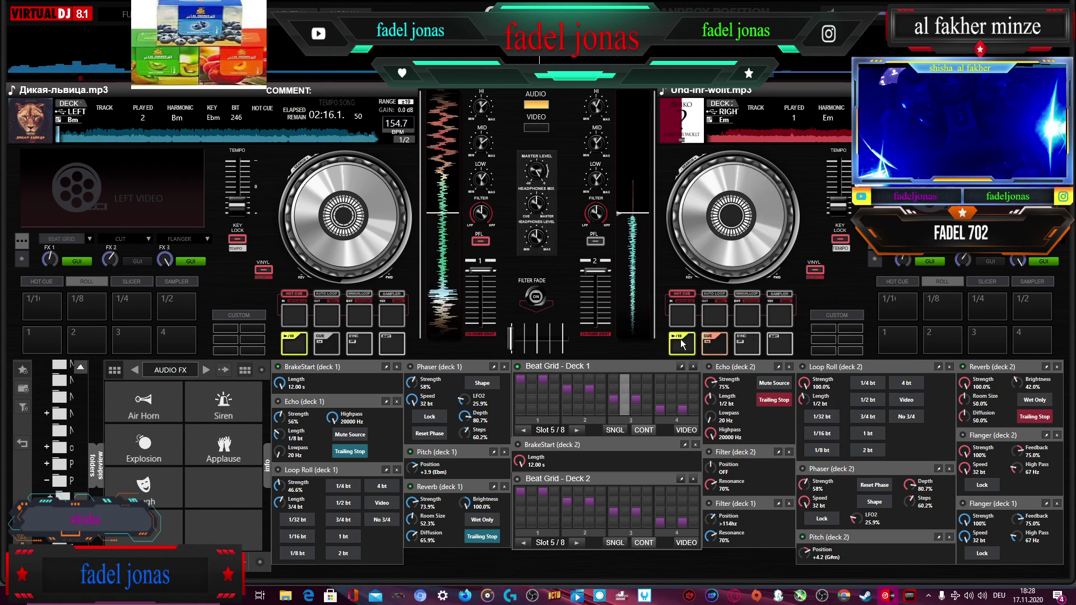
click(517, 368)
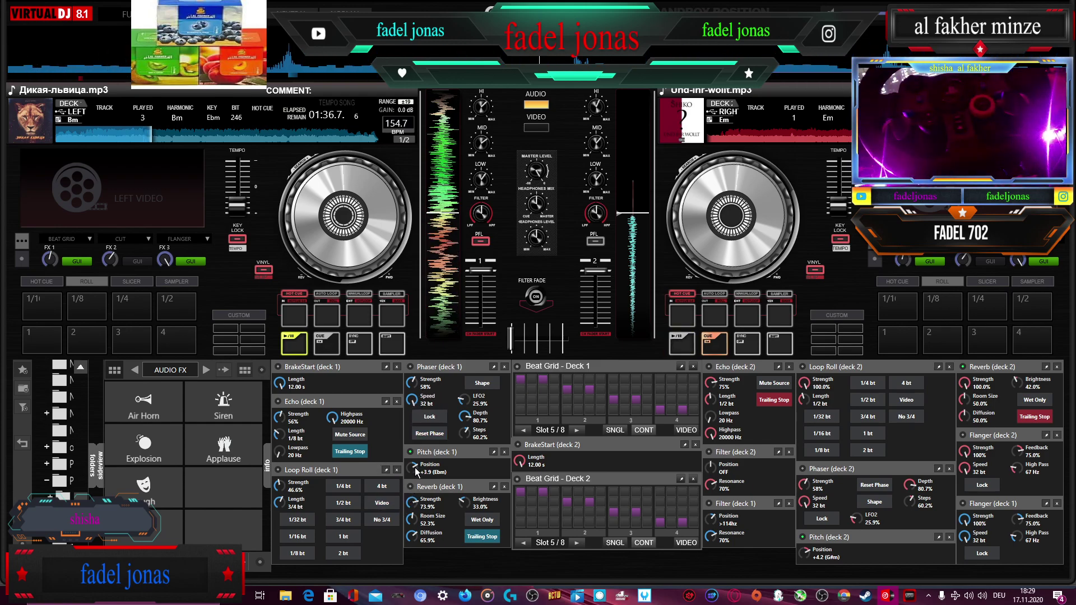
- Set deck 1's Pitch position to +4.2 and switch the sampler to the INSTRUMENTS bank
scroll(414, 470, up, 2)
scroll(414, 469, down, 2)
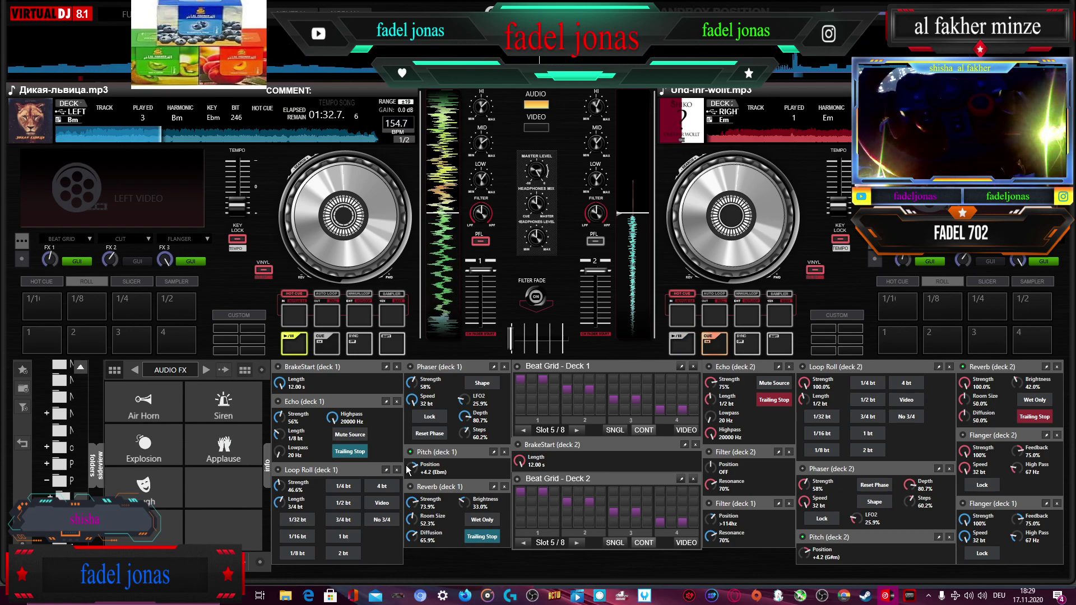
click(204, 372)
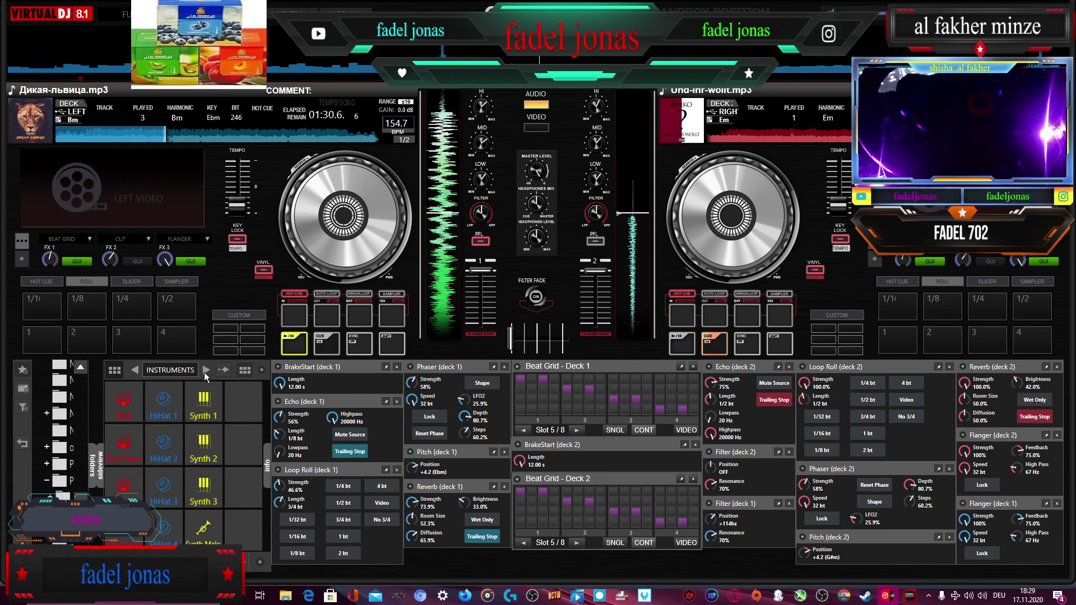
- Play the Kick instrument sample, switch the sampler to the AUDIO FX bank and play the Air Horn sample
click(170, 408)
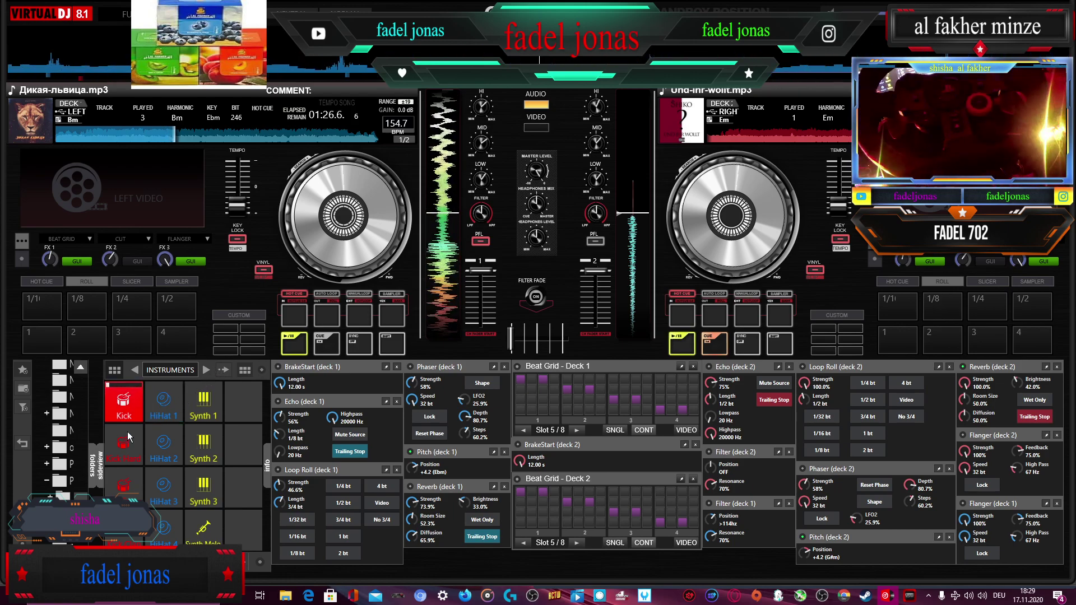
click(111, 492)
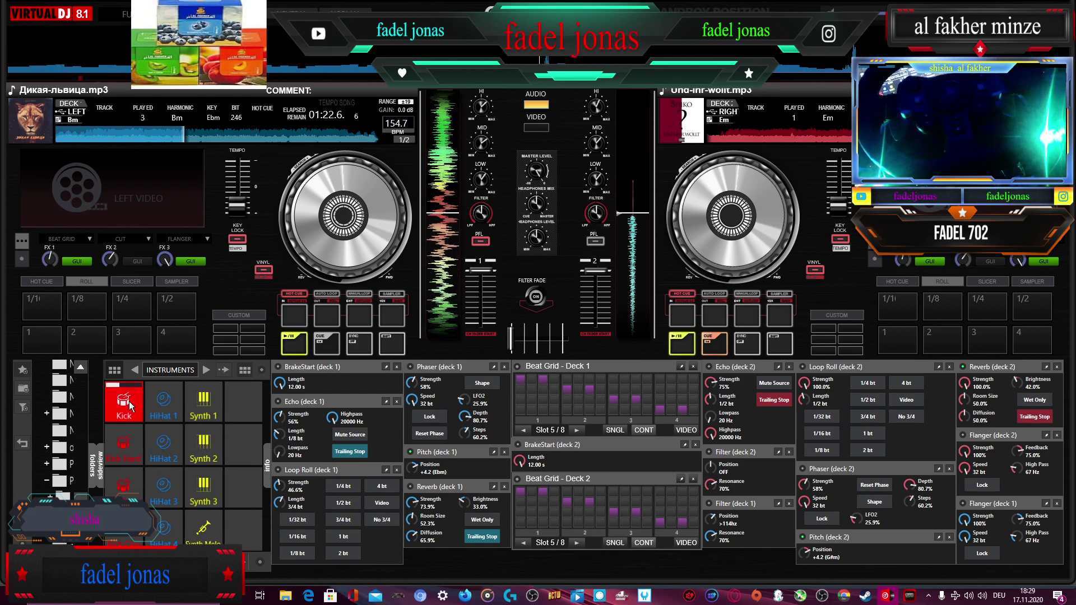
click(204, 371)
click(204, 370)
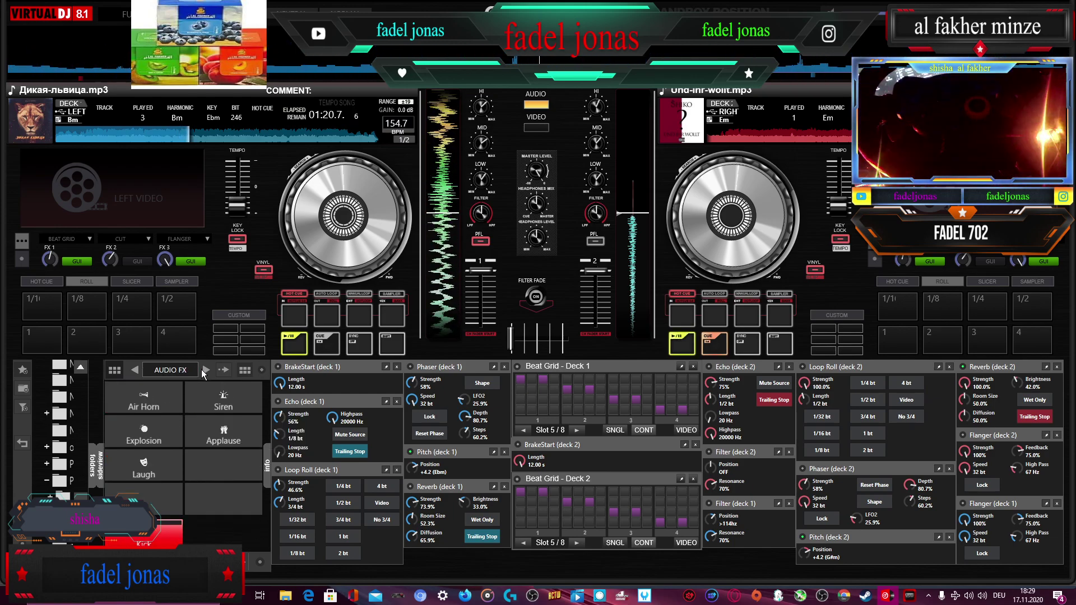
click(148, 394)
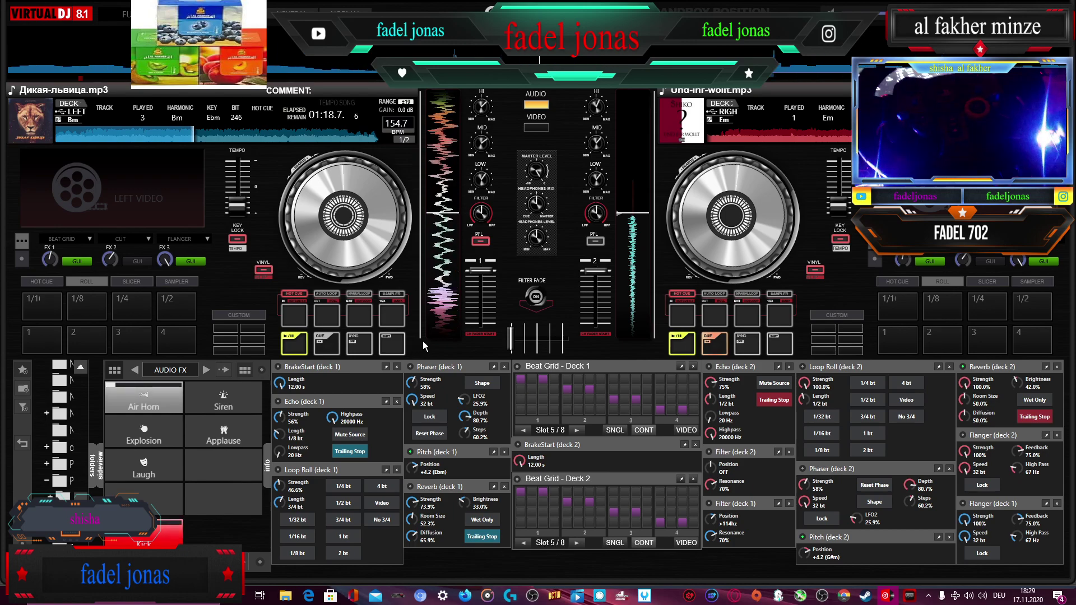
drag(482, 273, 511, 293)
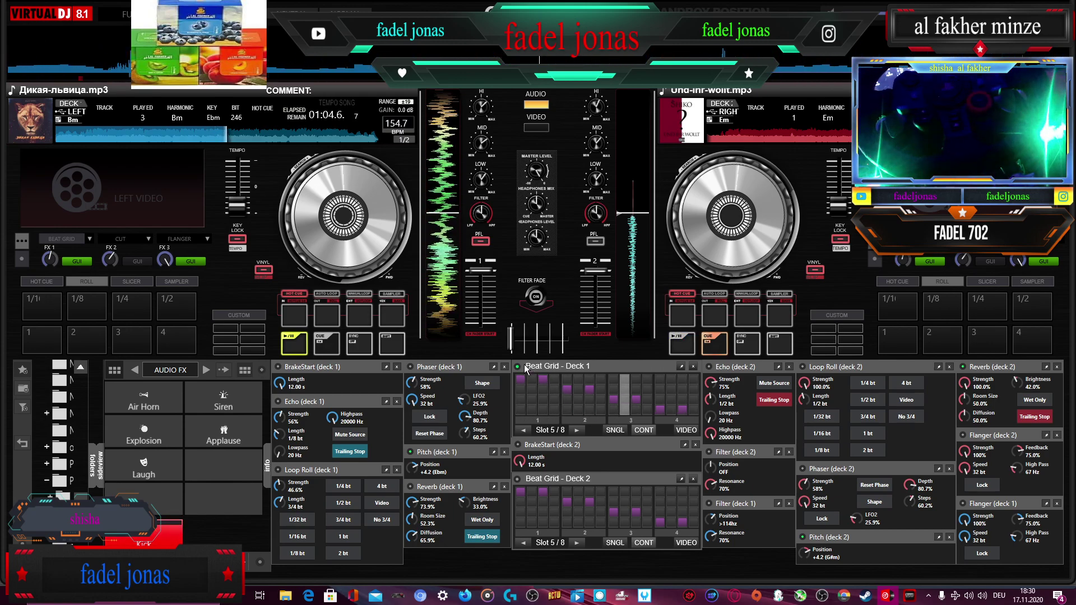
- Set deck 1's Beat Grid to slot 7 and toggle the effect on and off repeatedly during playback
click(578, 431)
click(577, 430)
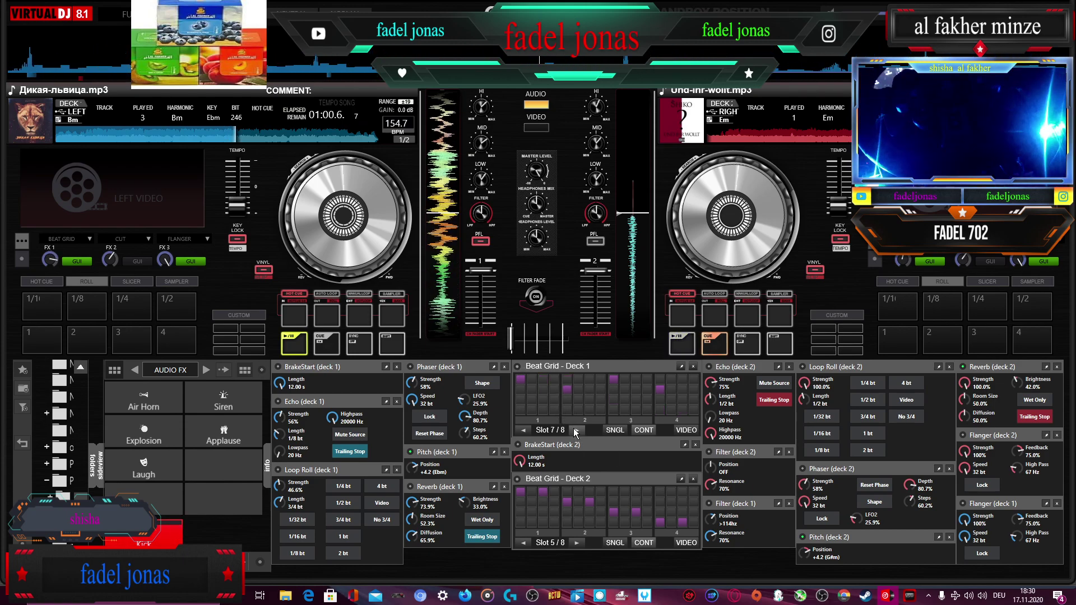
click(518, 368)
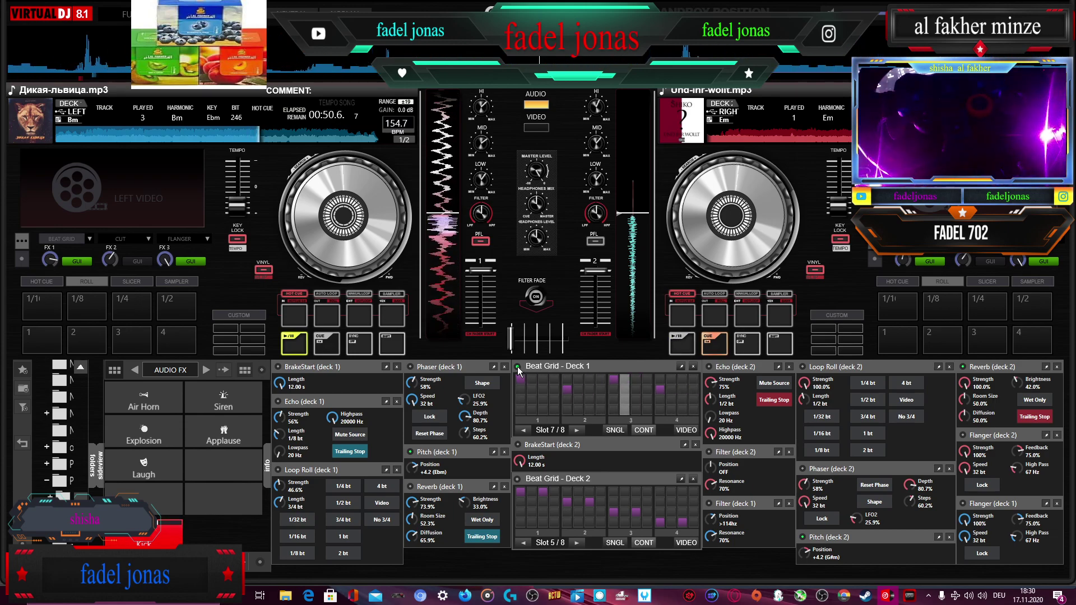
click(517, 366)
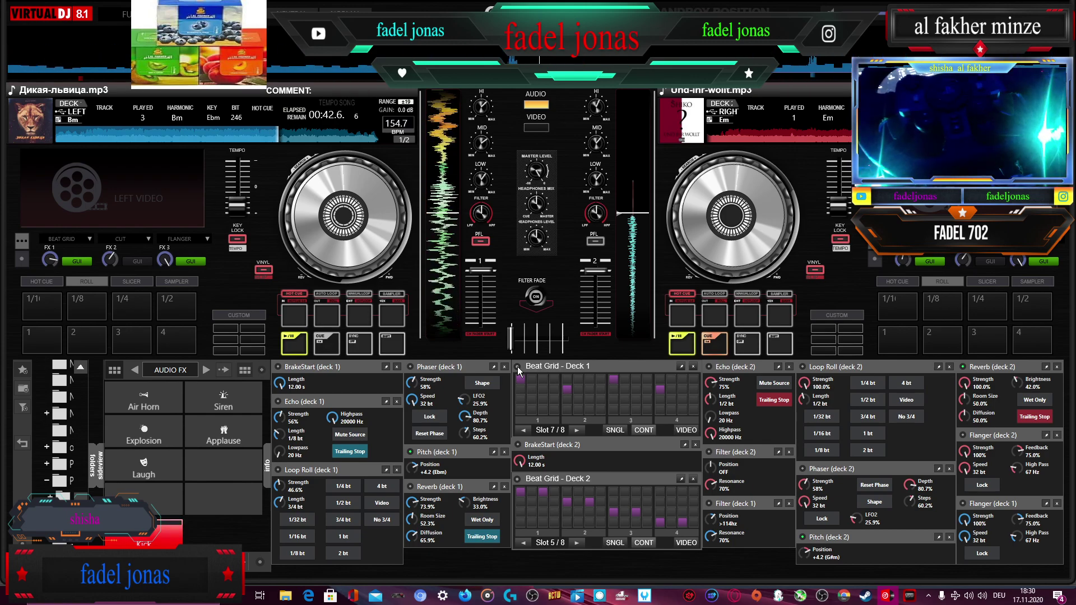
click(516, 367)
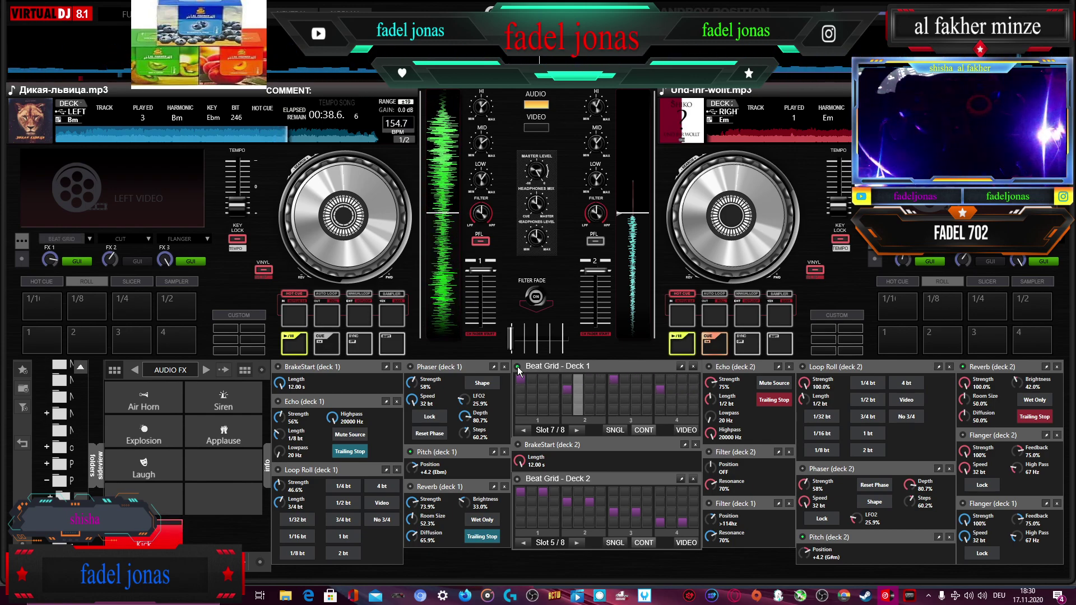
click(517, 366)
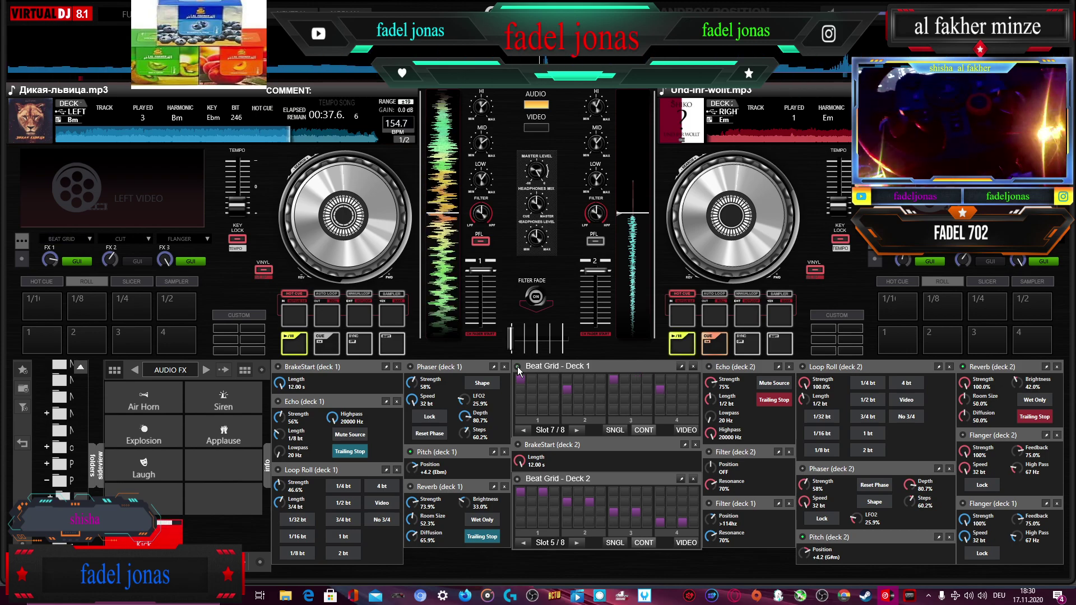
- Switch deck 1's Beat Grid to slot 8 and toggle the effect on and off
click(581, 430)
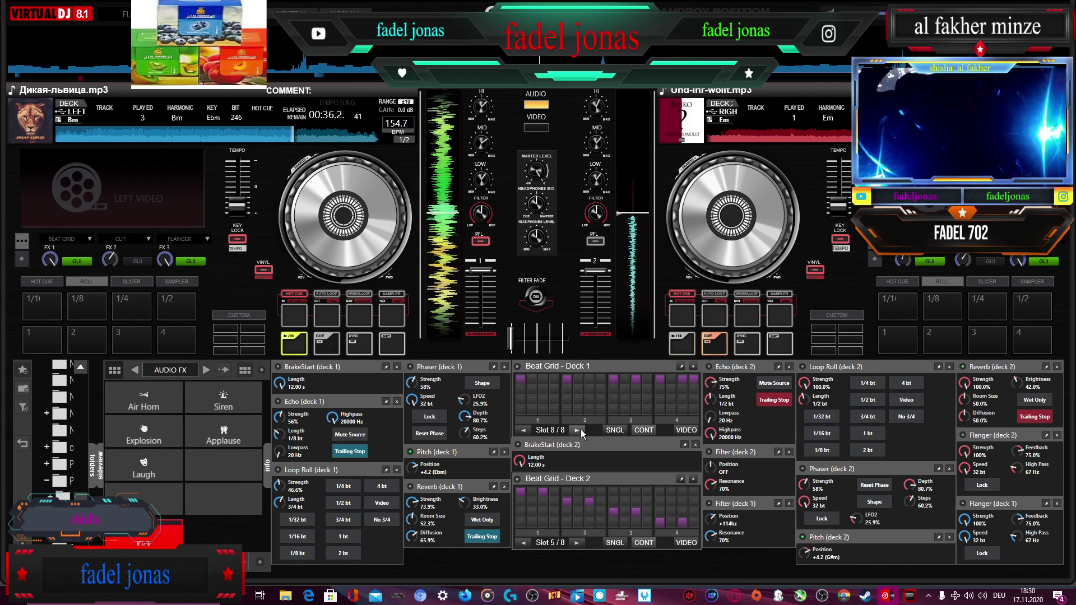
click(517, 367)
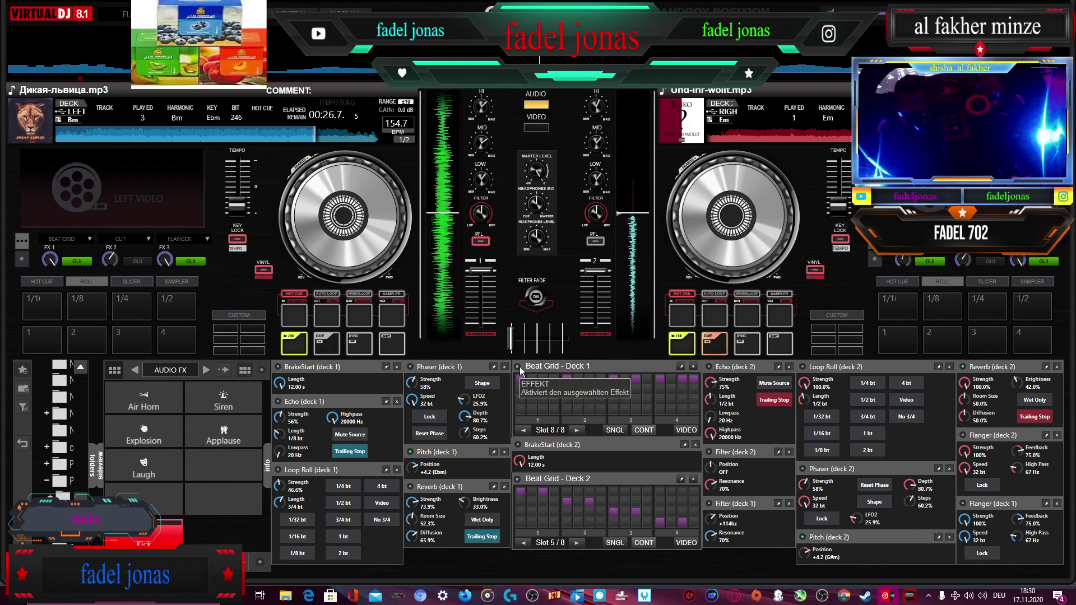
click(519, 367)
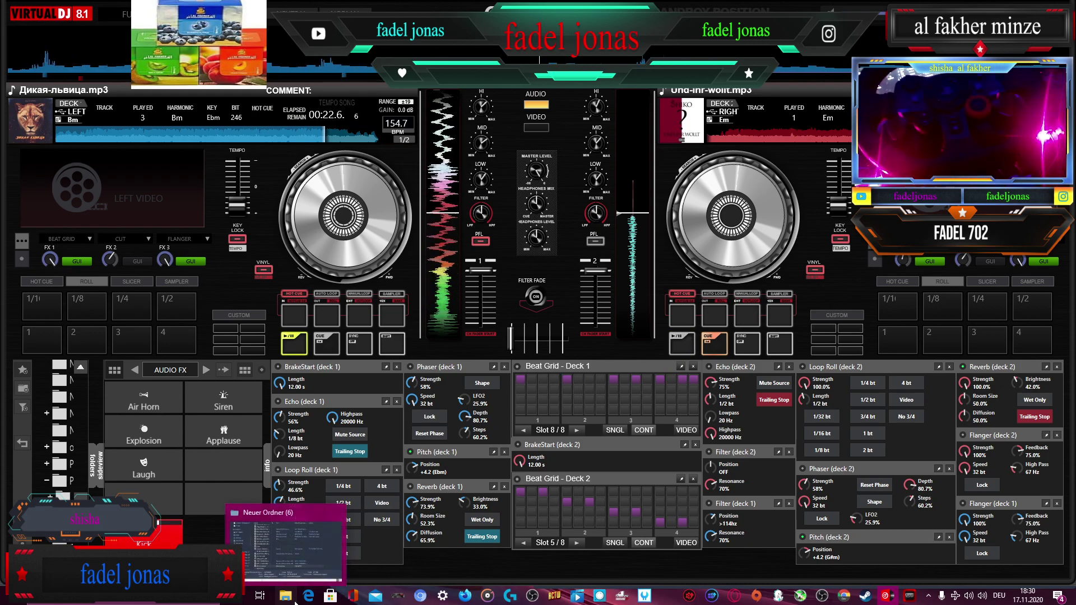
- Load the VIZE-x-JOKER-BRA-x-LEONY-Paradise track from File Explorer onto the right deck and minimize File Explorer
click(287, 538)
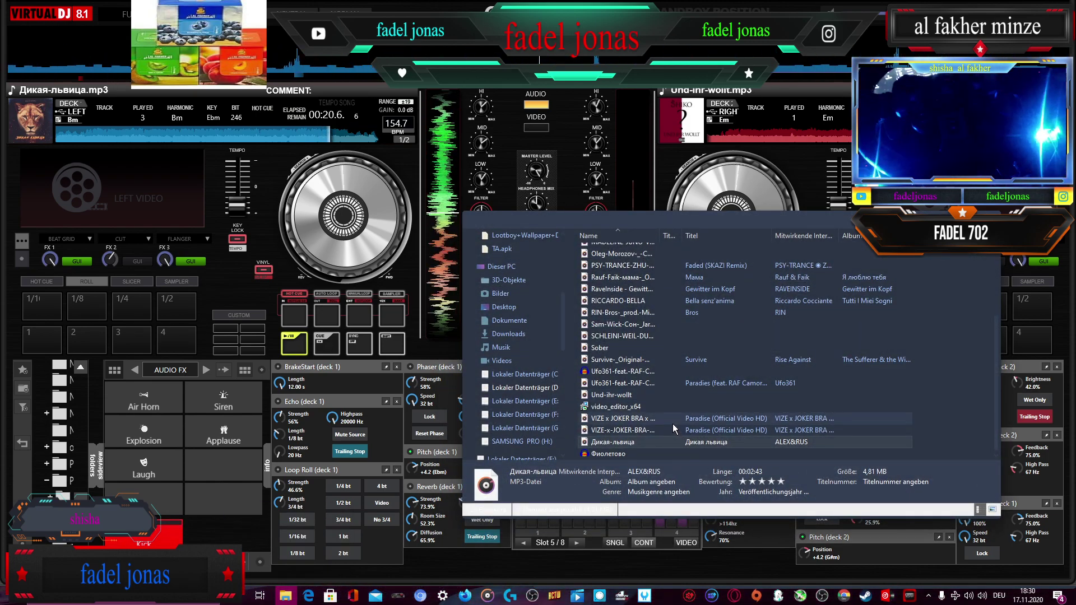
drag(663, 429, 772, 185)
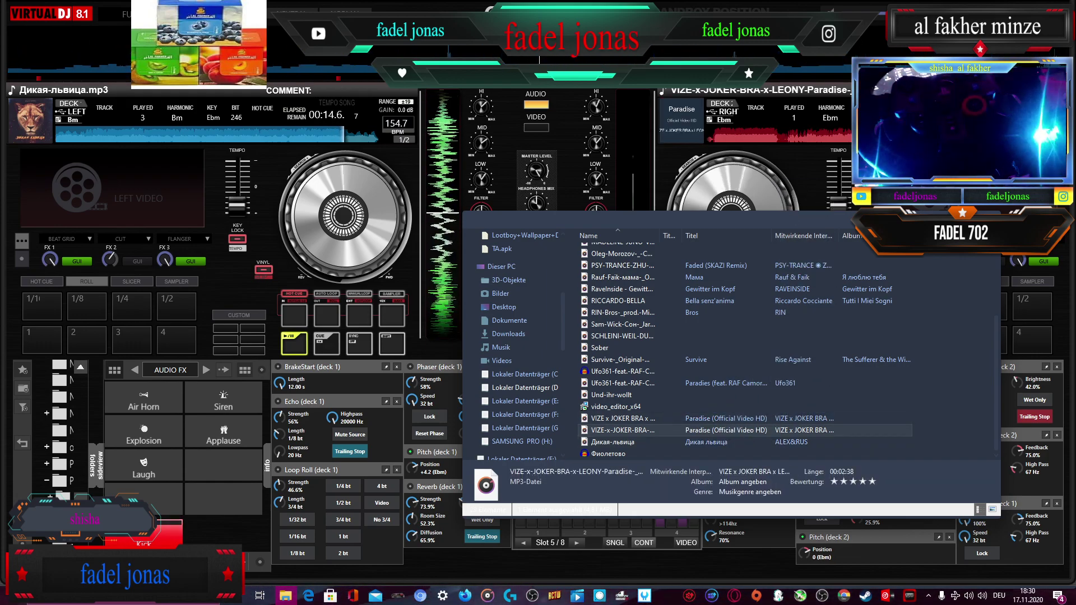
click(623, 596)
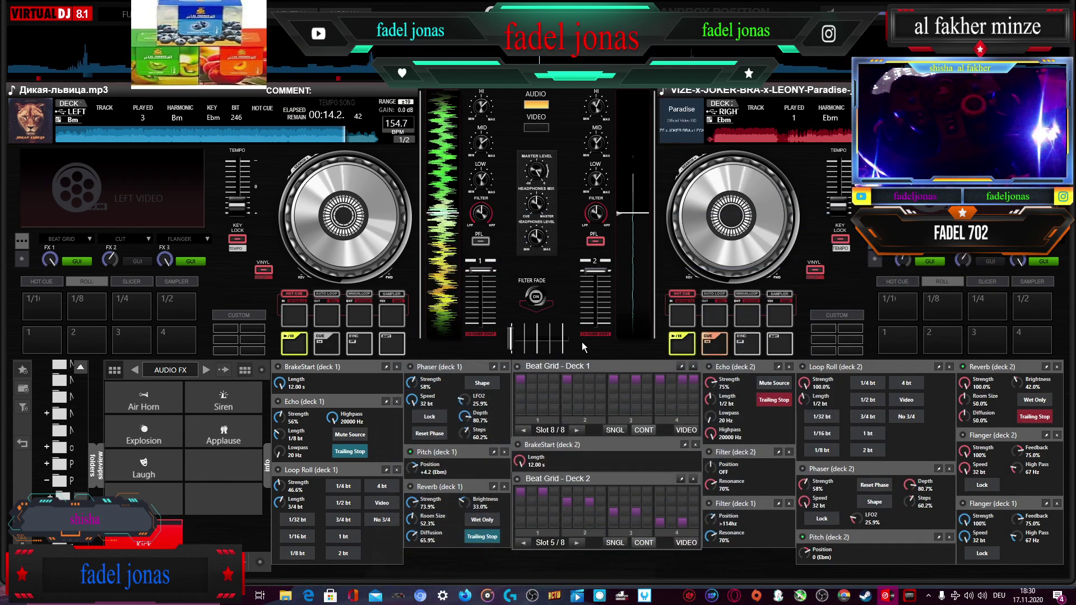
- Toggle deck 1's Beat Grid during the transition to the right deck and apply deck 2's Pitch effect at +4.2
click(517, 367)
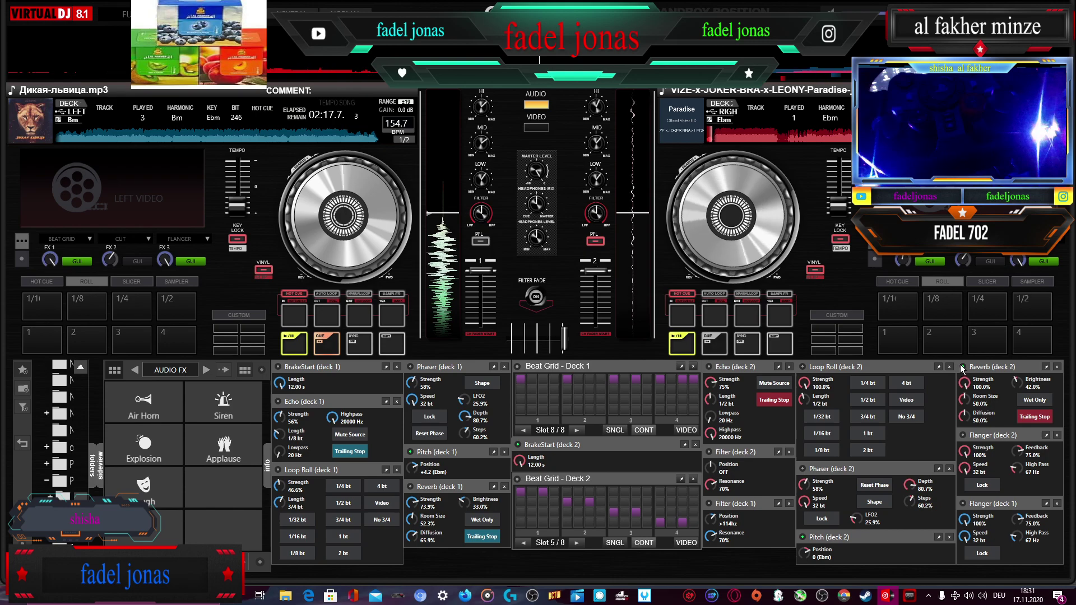
key(space)
click(823, 433)
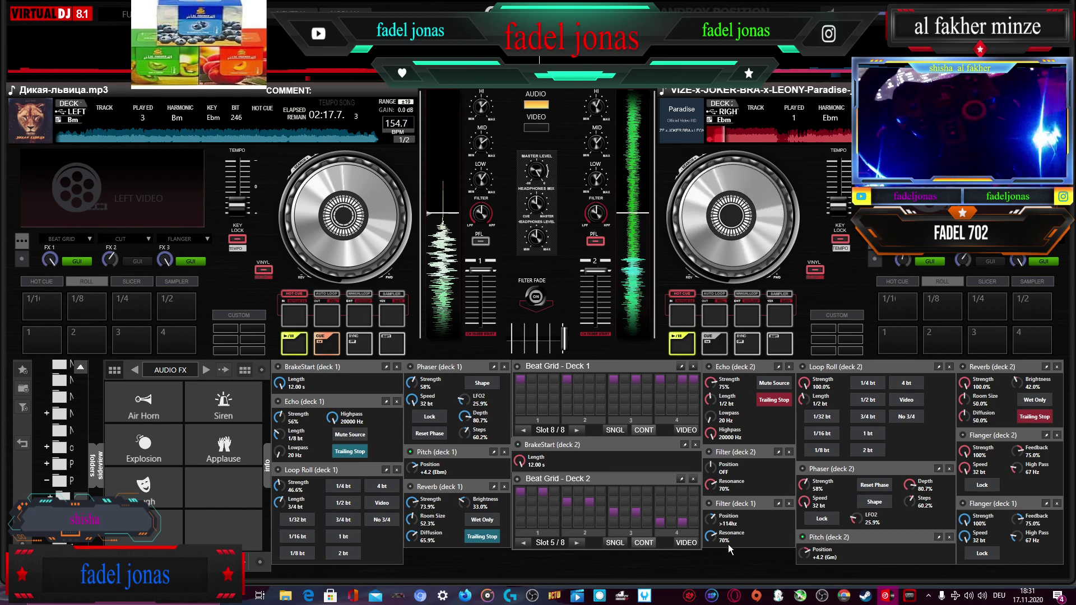
- Set deck 2's Beat Grid to slot 8 and toggle the effect
click(578, 542)
click(577, 542)
click(578, 542)
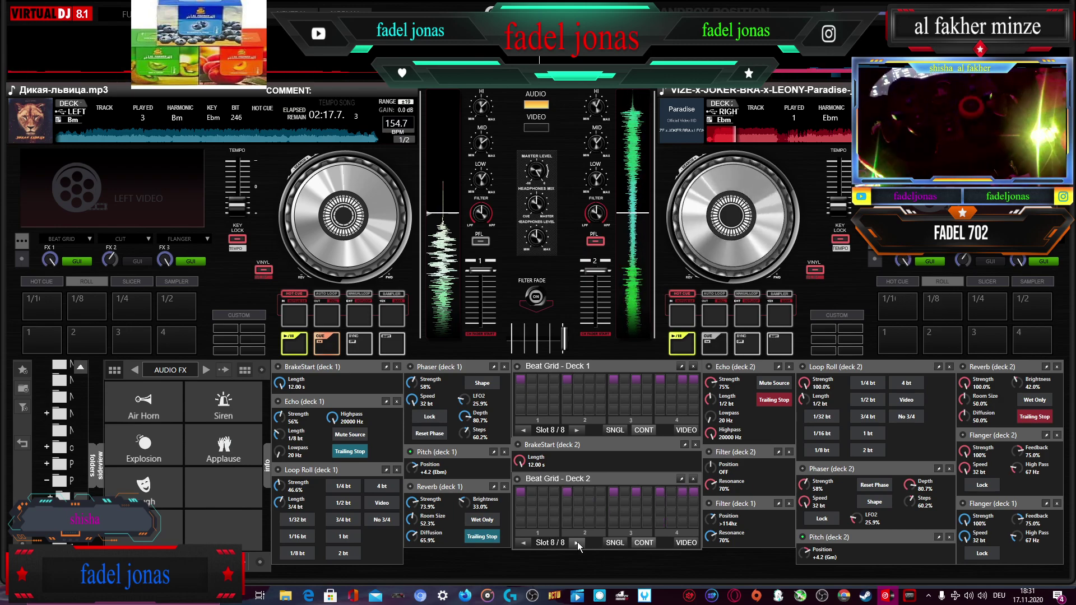
click(517, 479)
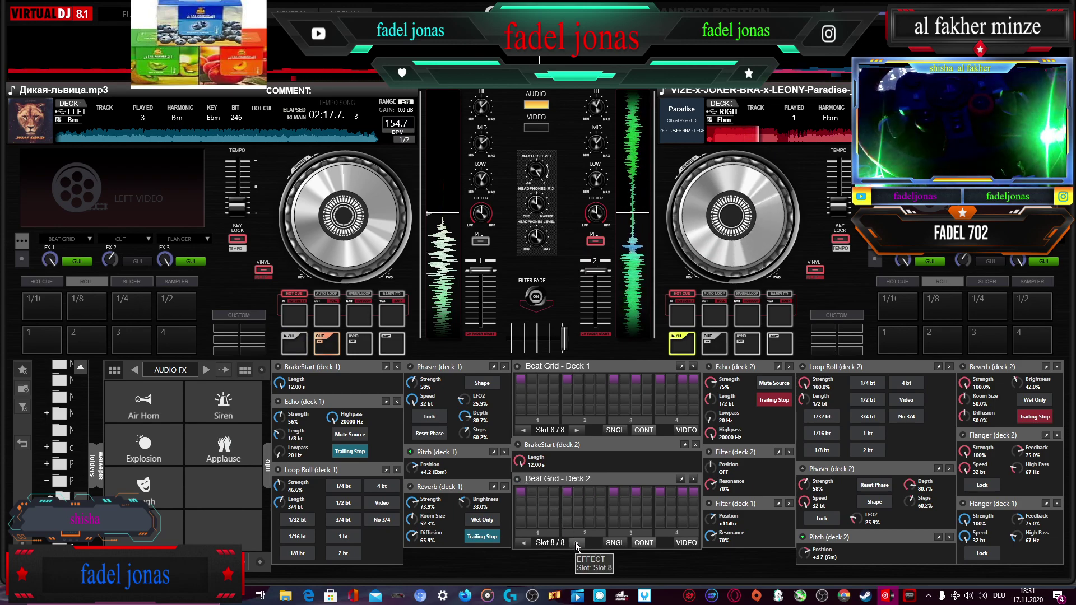
- Play deck 2's Beat Grid effect with slot 7, then return it to slot 8
click(522, 543)
click(517, 479)
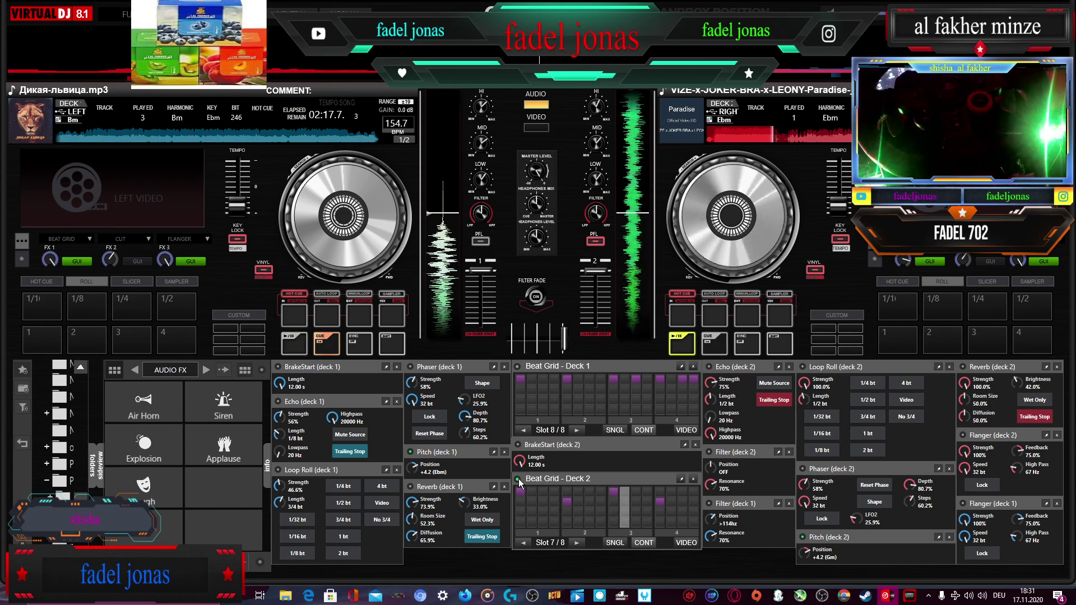
click(583, 542)
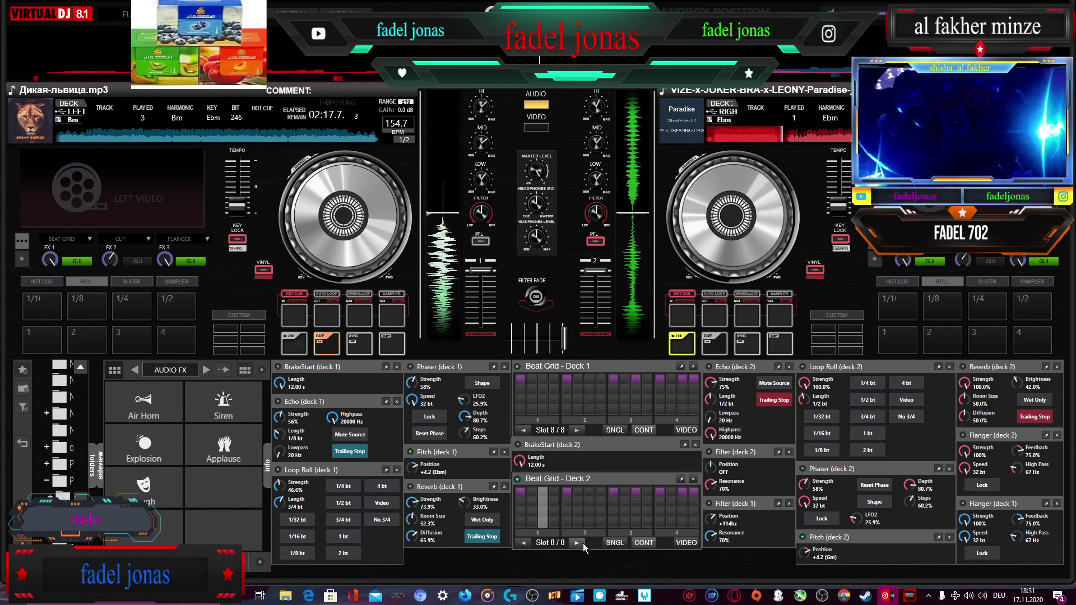
key(space)
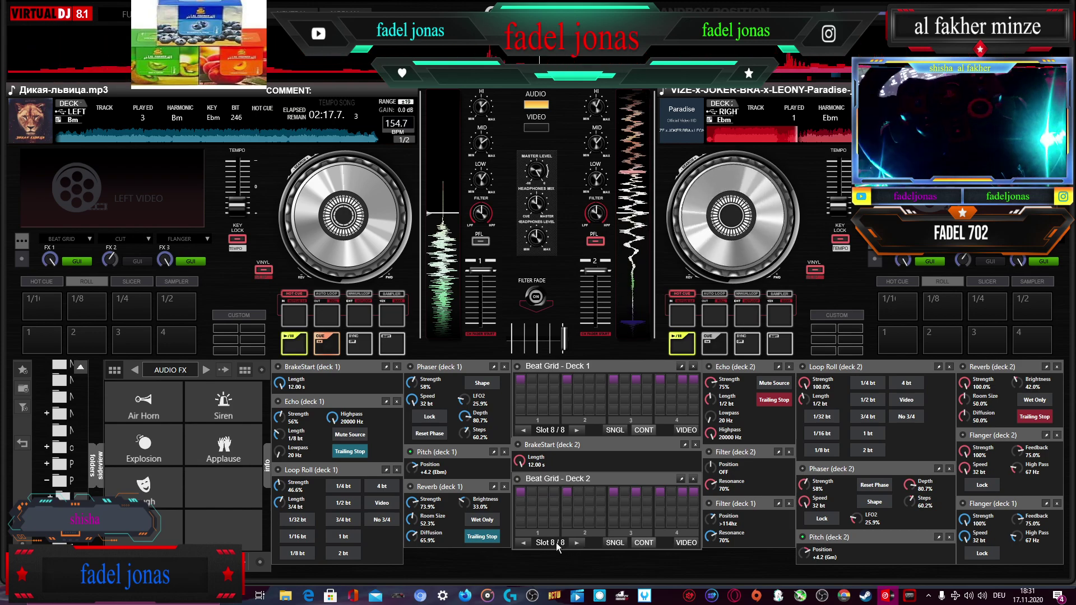
- Switch deck 2's Beat Grid to slot 6 and edit the cells in the top row of its pattern
click(523, 543)
click(524, 543)
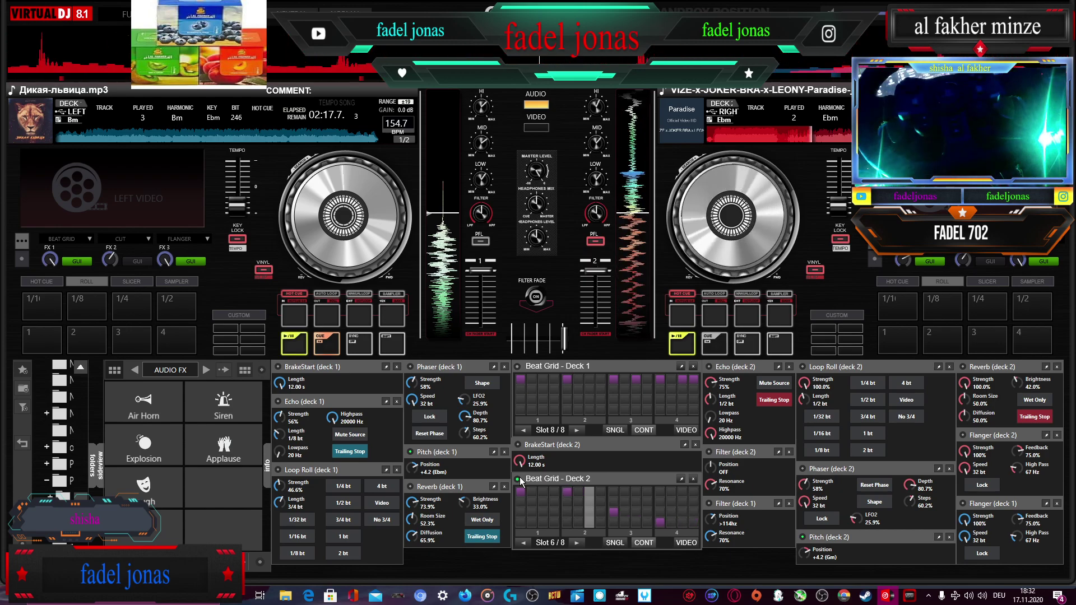
click(580, 493)
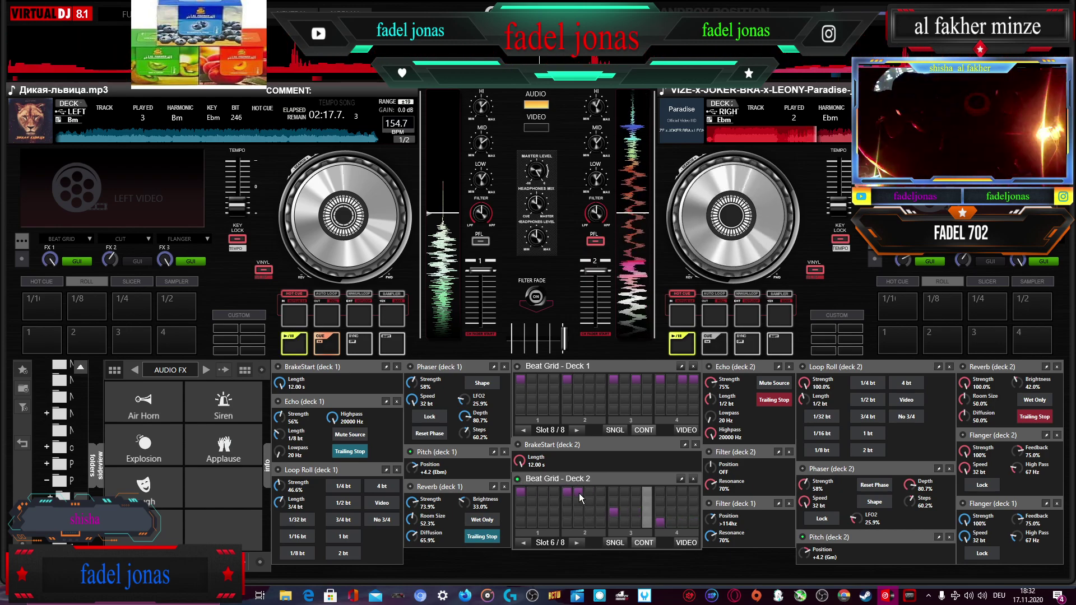
click(580, 493)
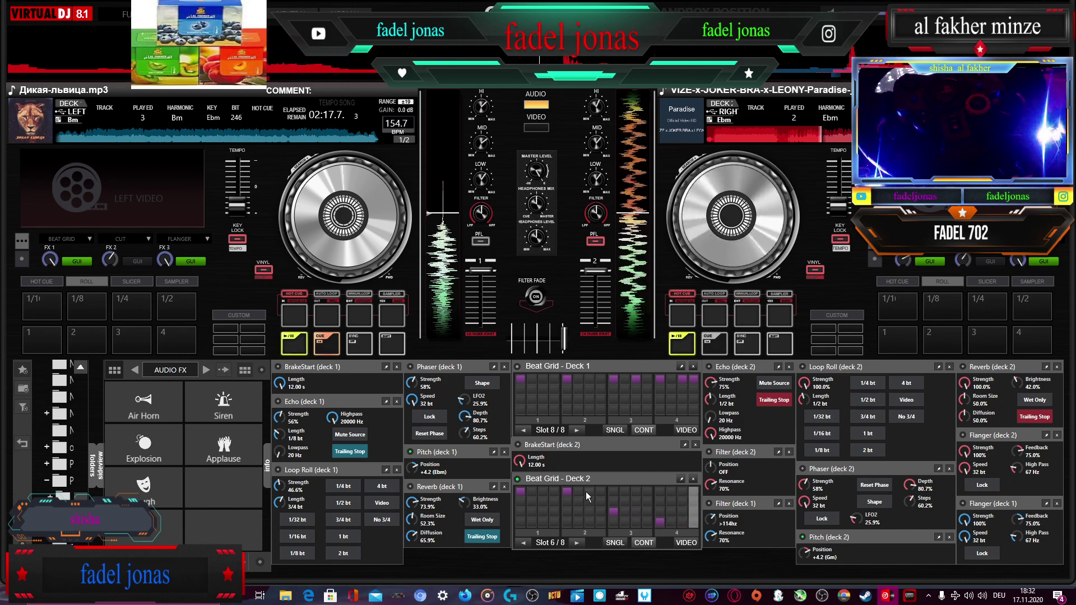
click(602, 492)
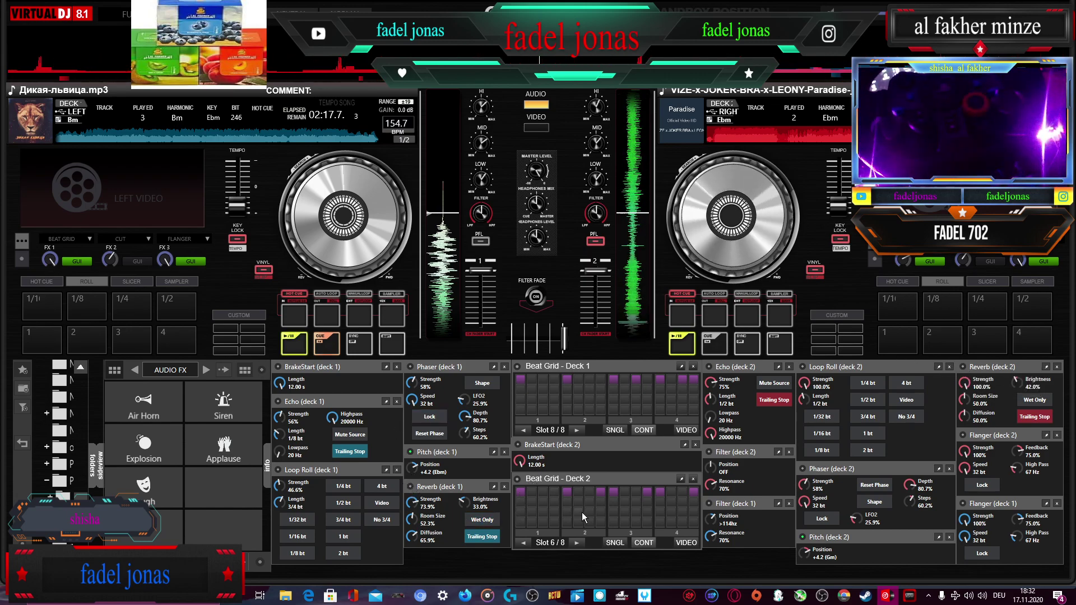
- Step deck 2's Beat Grid through slot 7 to slot 2 and activate the effect
click(574, 543)
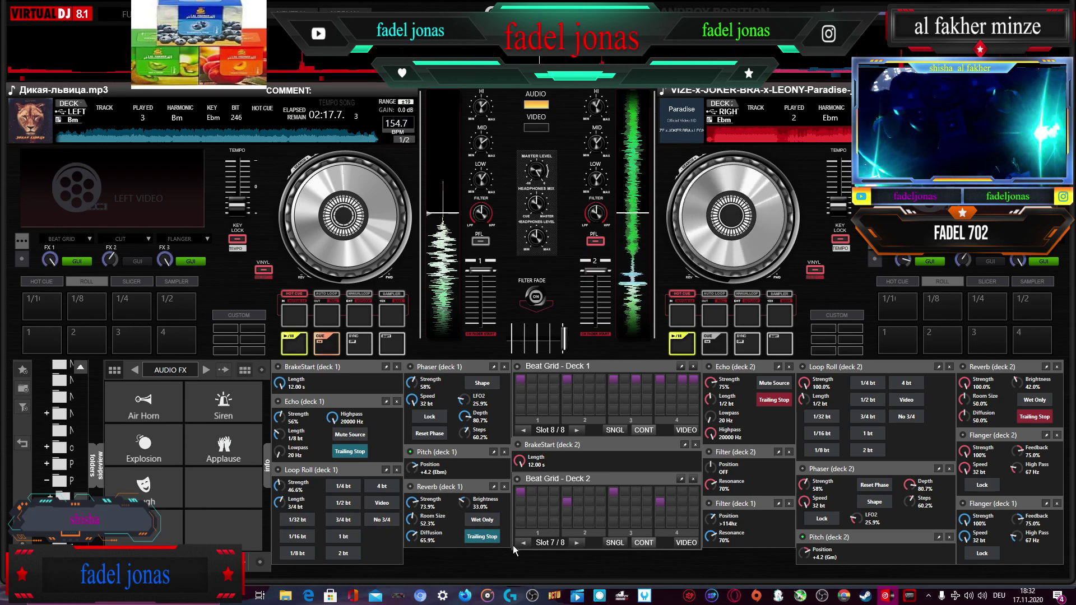
click(527, 543)
click(527, 543)
click(527, 544)
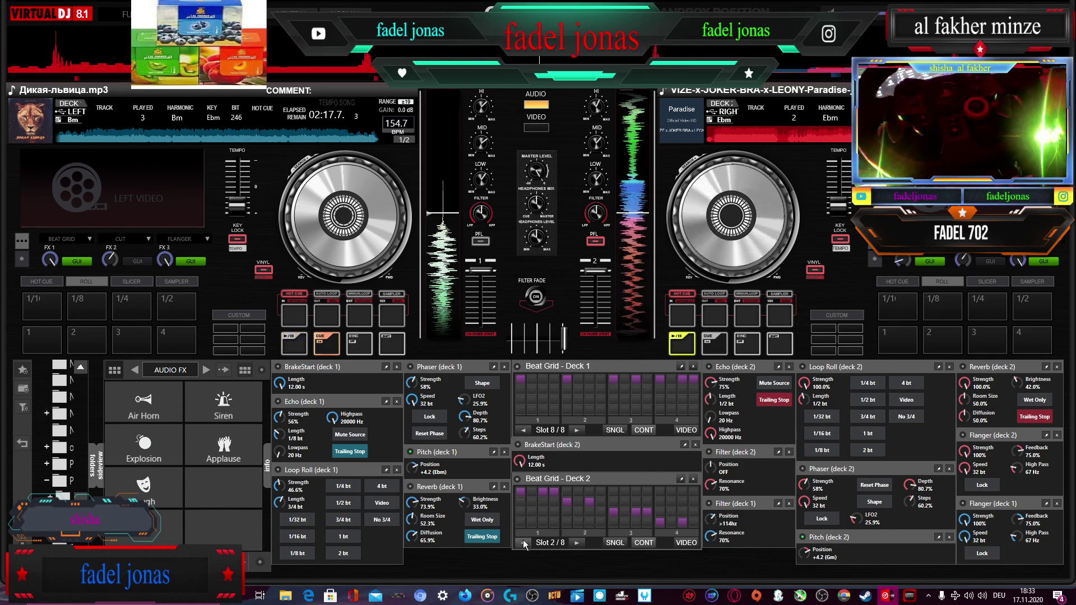
click(518, 479)
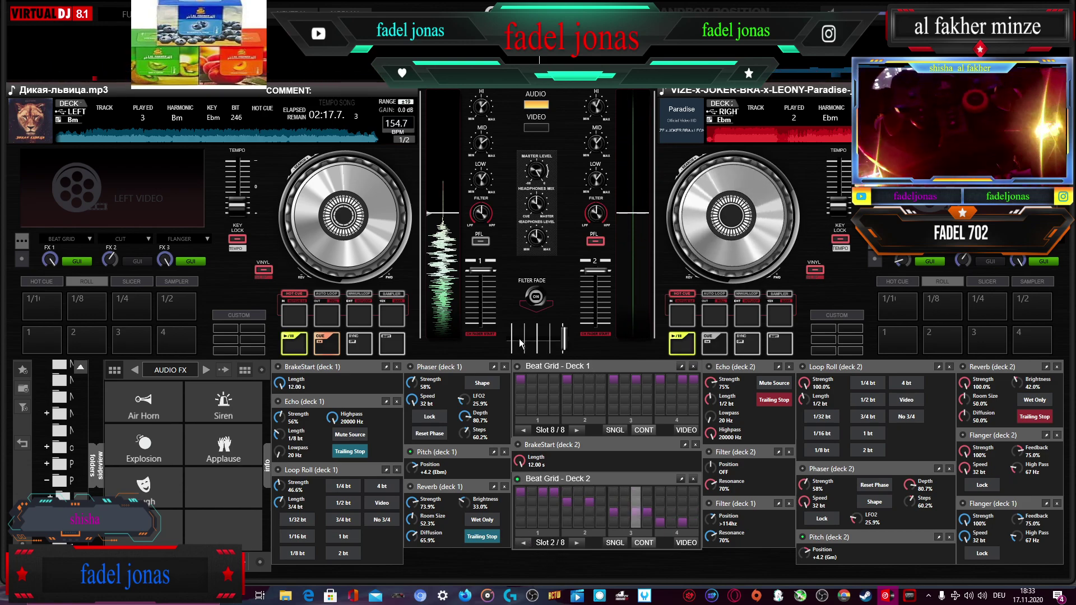
- Start the left deck and crossfade fully over to it
click(303, 343)
drag(557, 341, 511, 341)
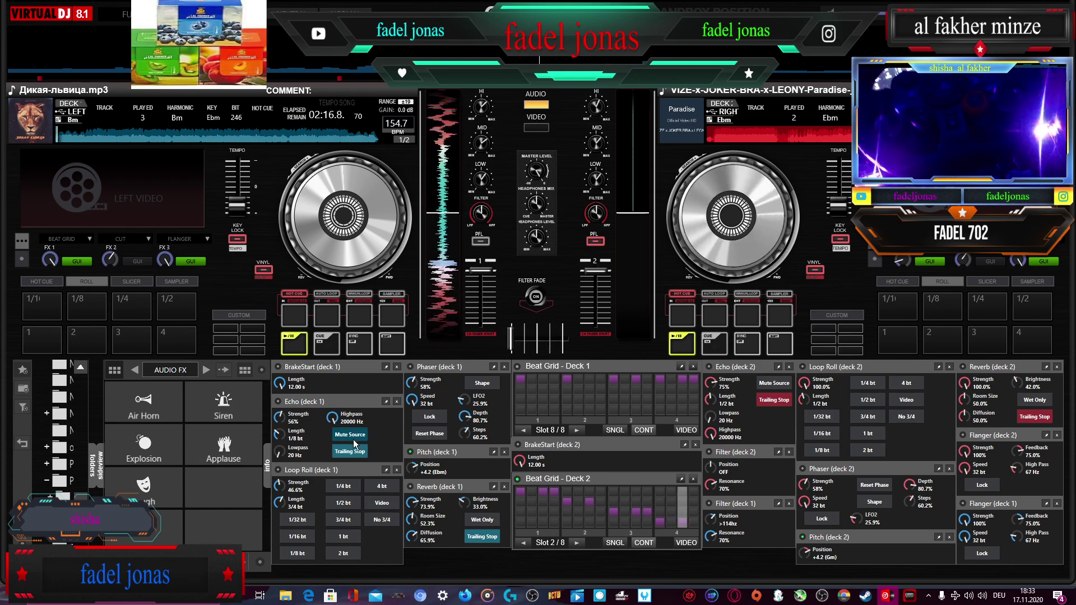
- Load the Jake-Paul-Its-Everyday-Bro track from File Explorer onto the right deck and minimize File Explorer
click(286, 599)
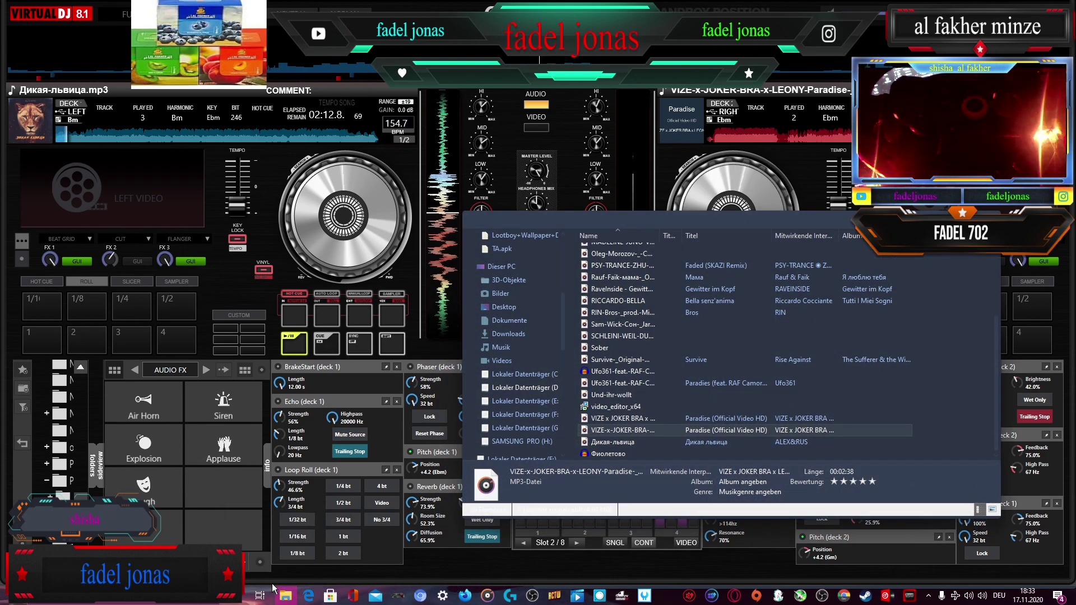
scroll(735, 315, up, 3)
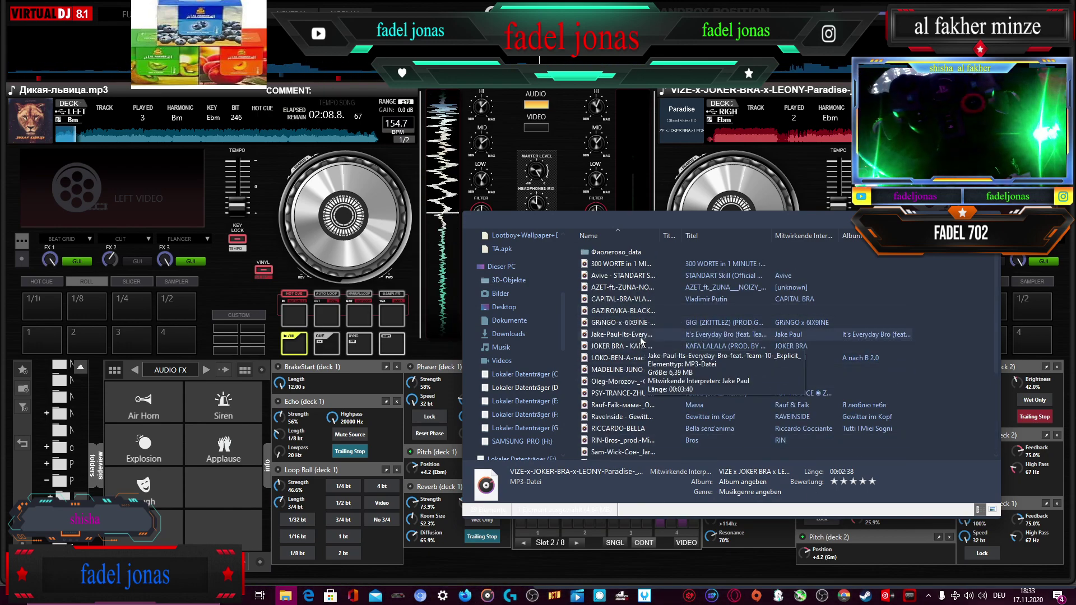
drag(679, 336, 746, 170)
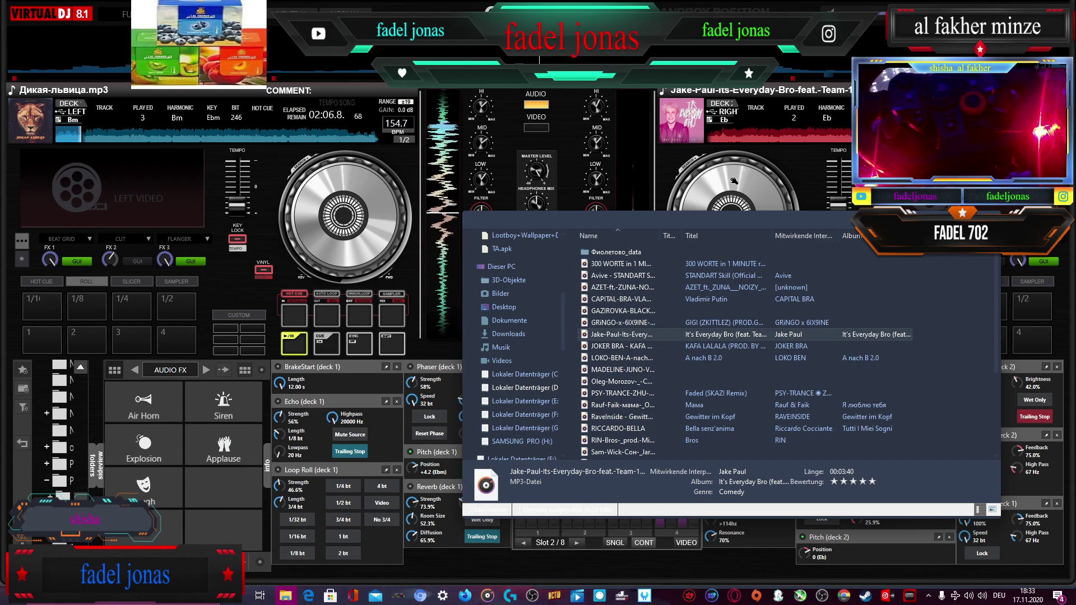
click(929, 214)
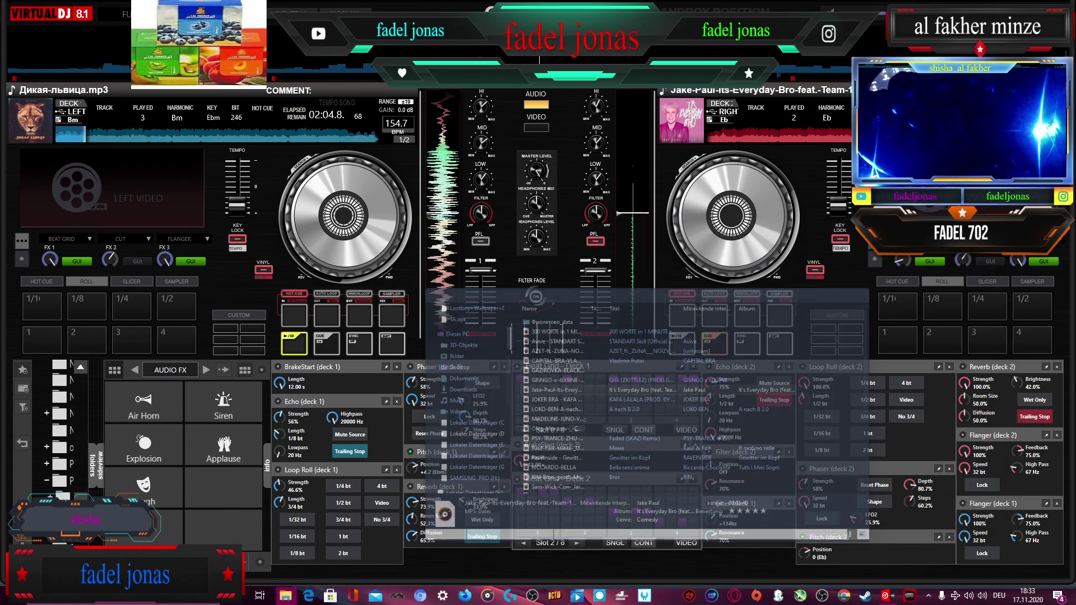
- Crossfade fully over to the right deck and stop the left deck at its cue point
drag(518, 343, 564, 339)
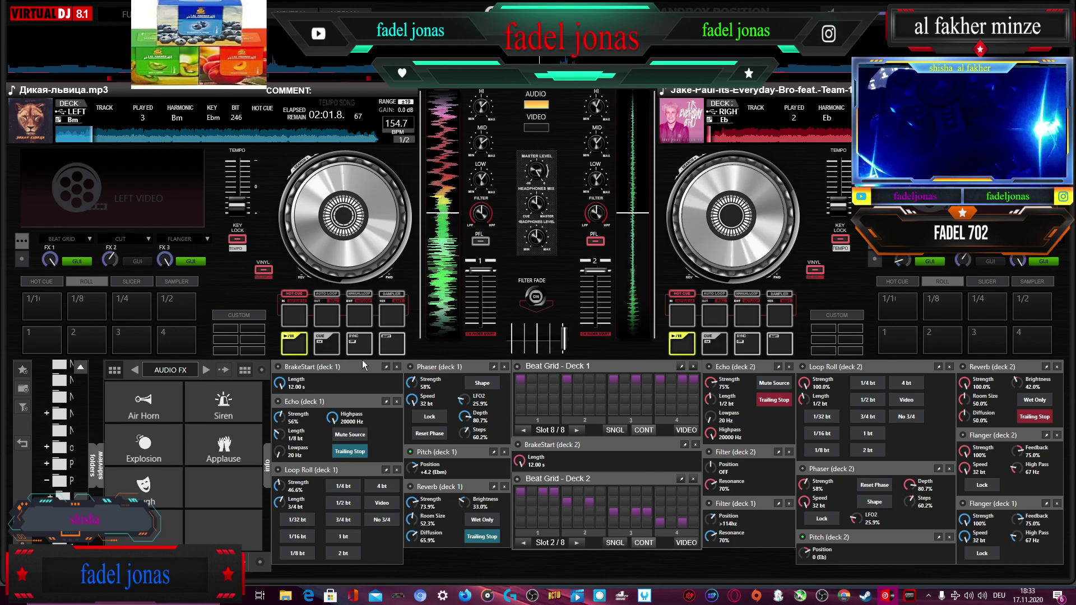
click(327, 343)
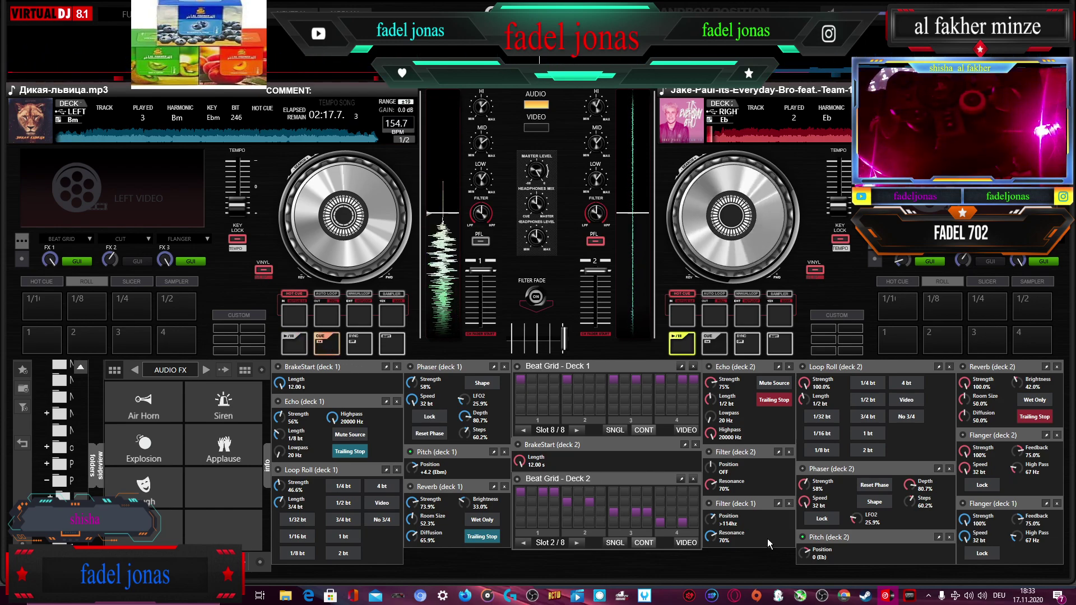
- Raise deck 2's Pitch position to +1.6 and switch its Beat Grid to slot 1 with the effect toggled
click(802, 536)
drag(805, 551, 805, 558)
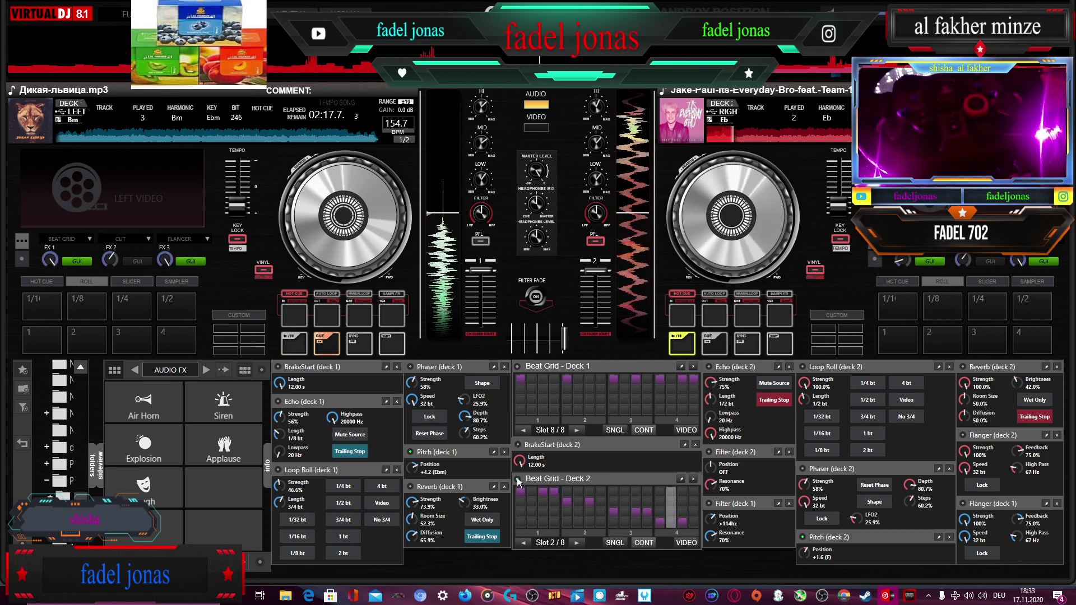
click(524, 543)
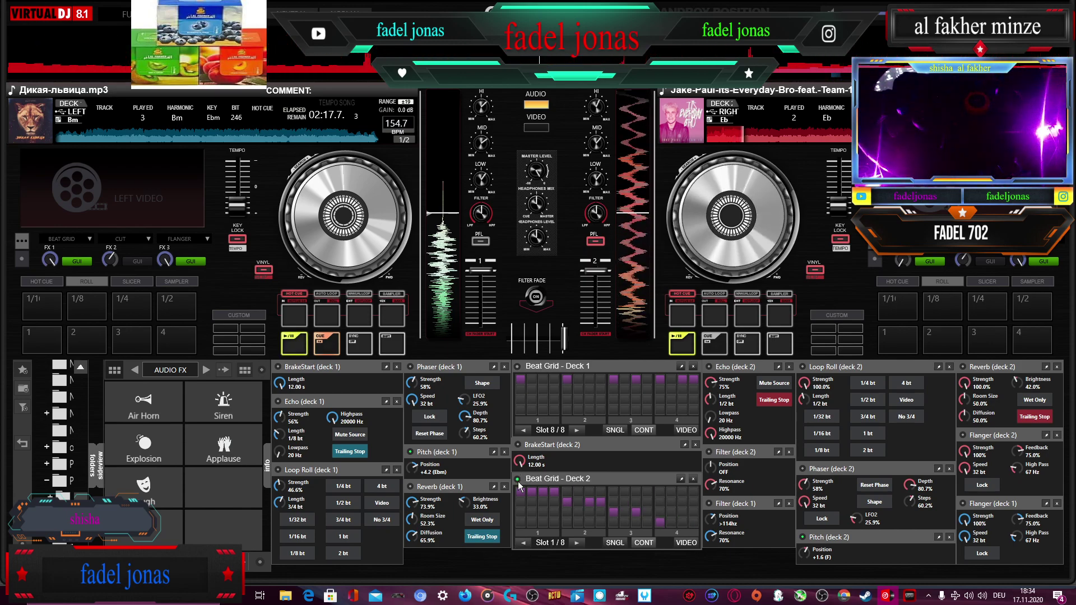
click(519, 480)
click(518, 480)
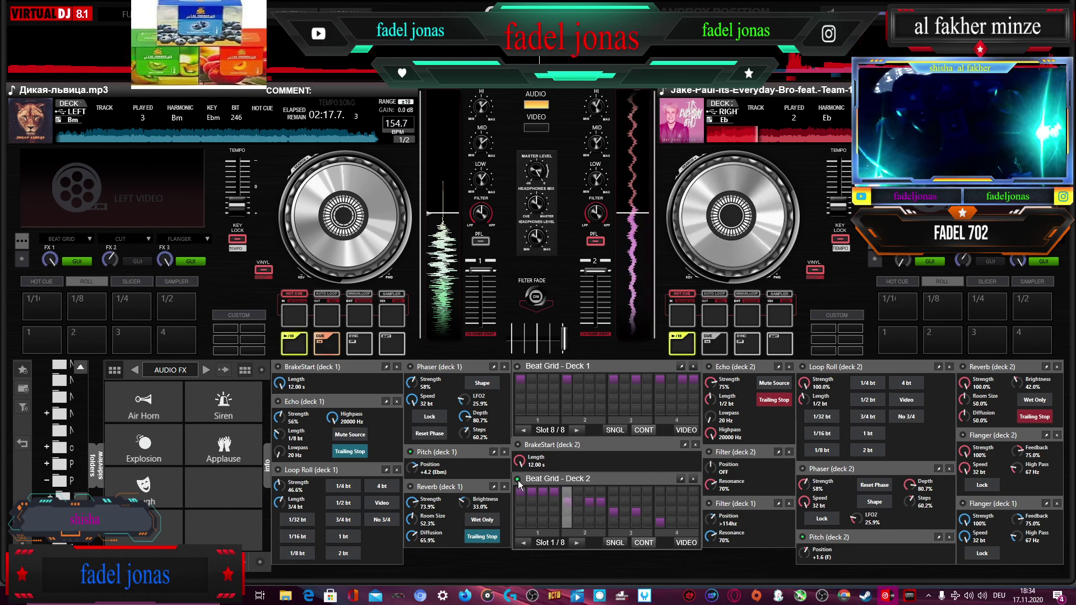
- Load the LOKO-BEN-A-nach-B-2.0 track from File Explorer onto the left deck and dismiss the key-matching notice
click(285, 595)
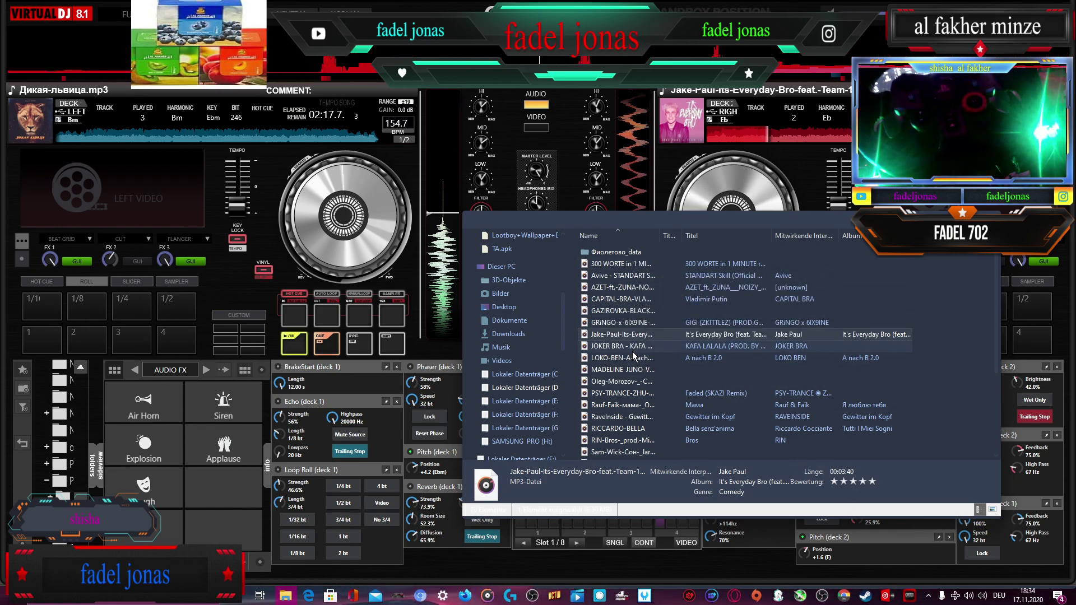
drag(617, 357, 392, 214)
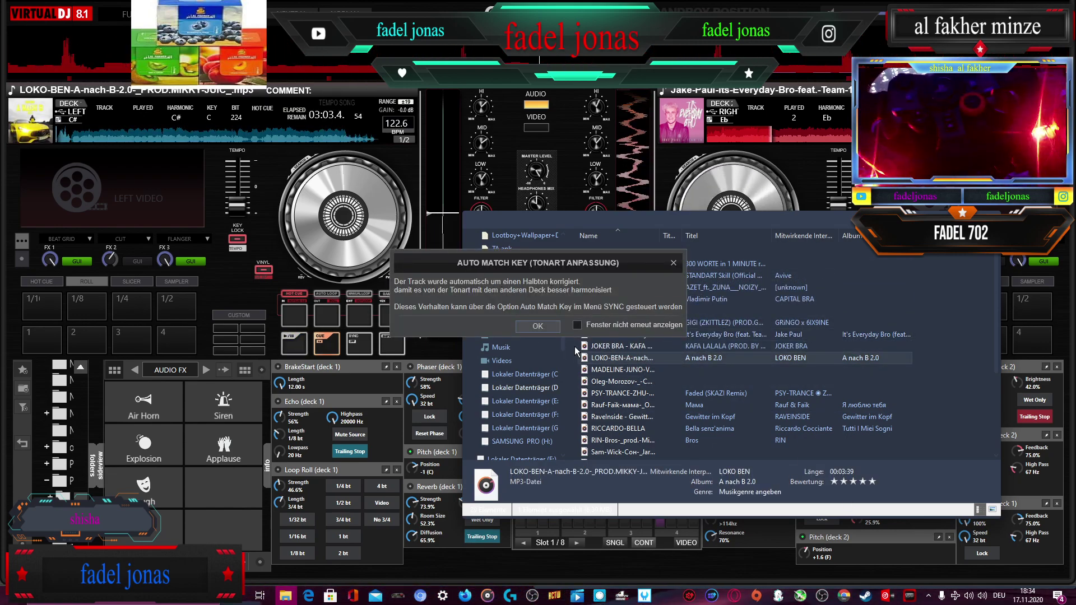
key(Return)
click(285, 595)
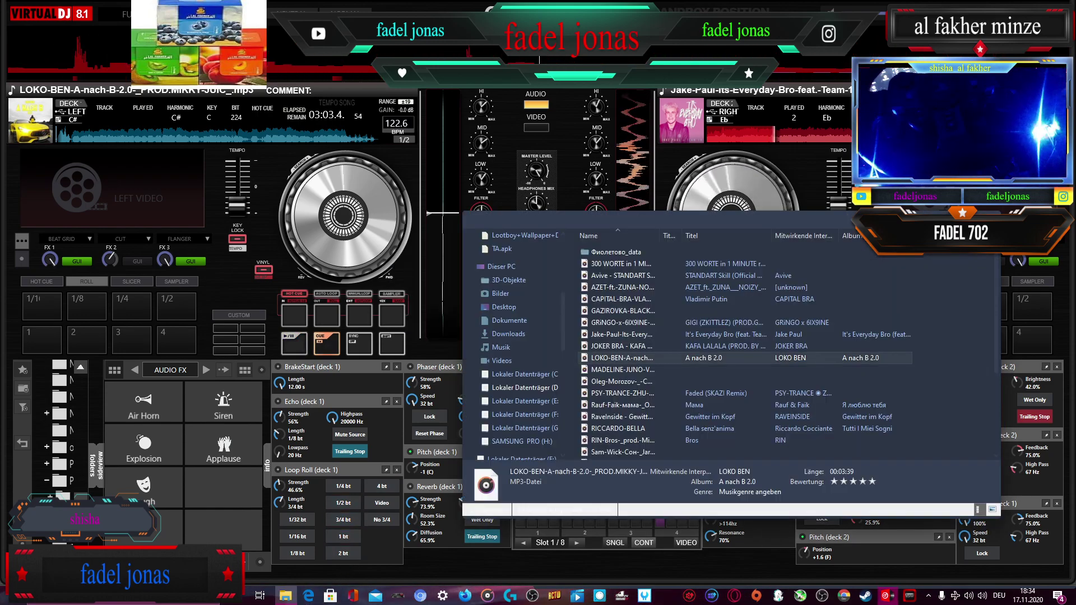
- Search the numbered Neuer Ordner folders on drive D for another music folder
scroll(669, 379, down, 1)
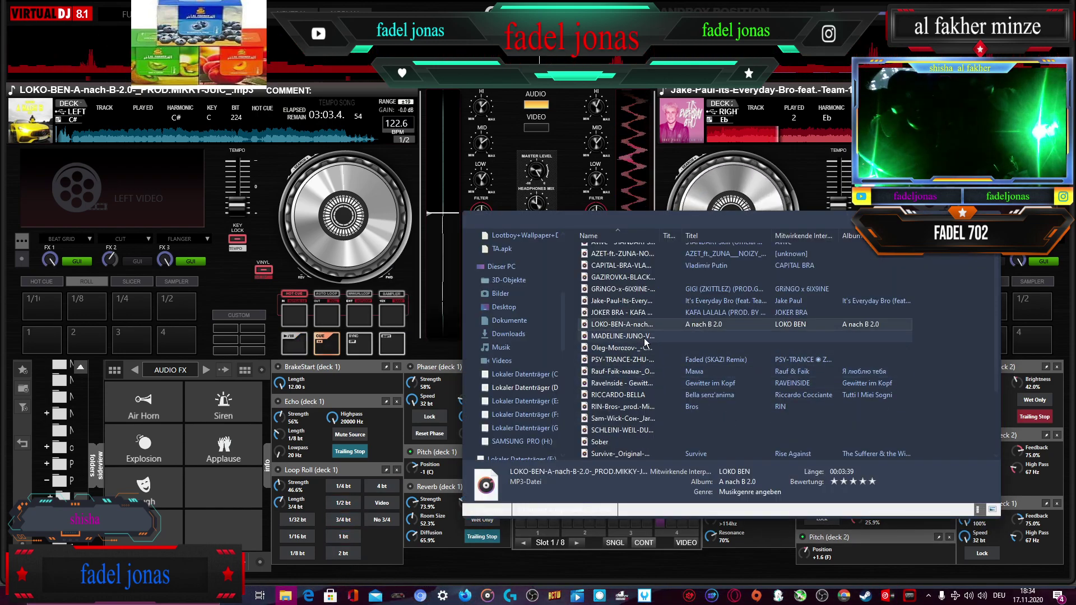
scroll(638, 336, up, 1)
click(525, 388)
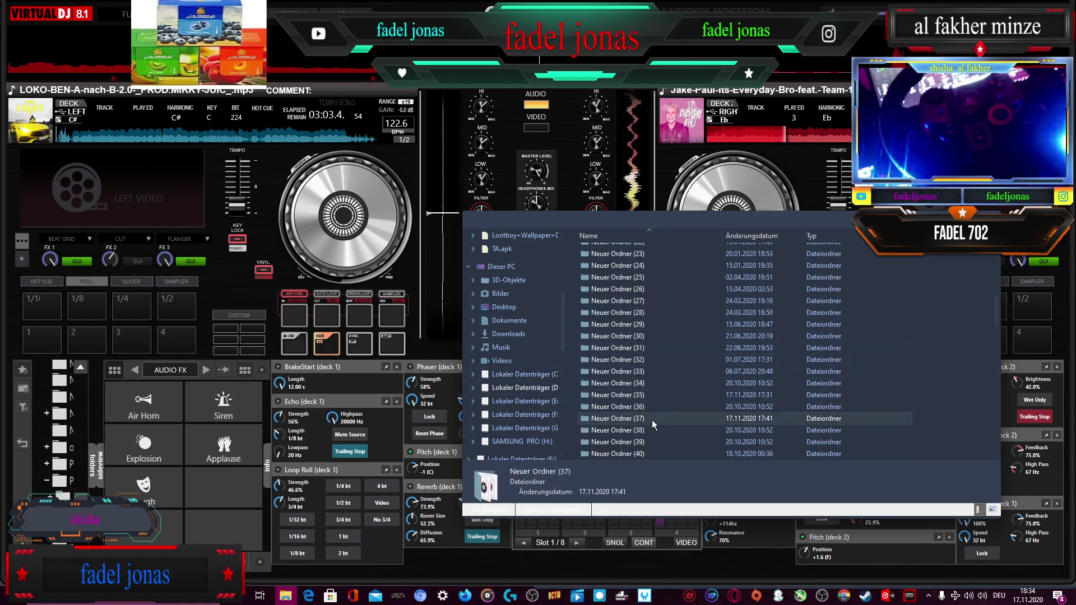
double_click(654, 429)
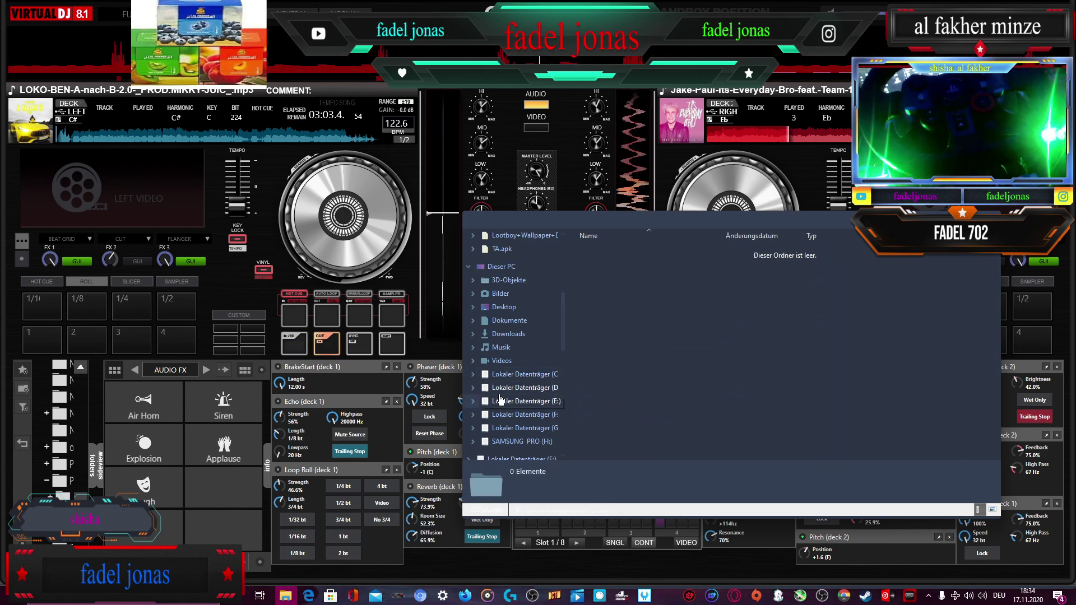
click(524, 388)
double_click(628, 396)
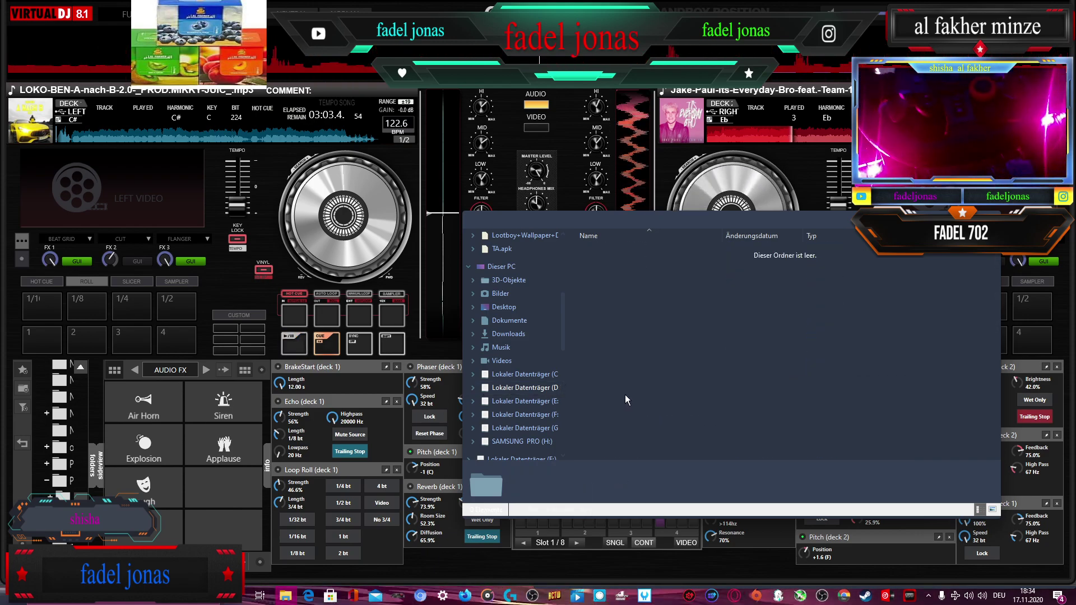
key(alt+Left)
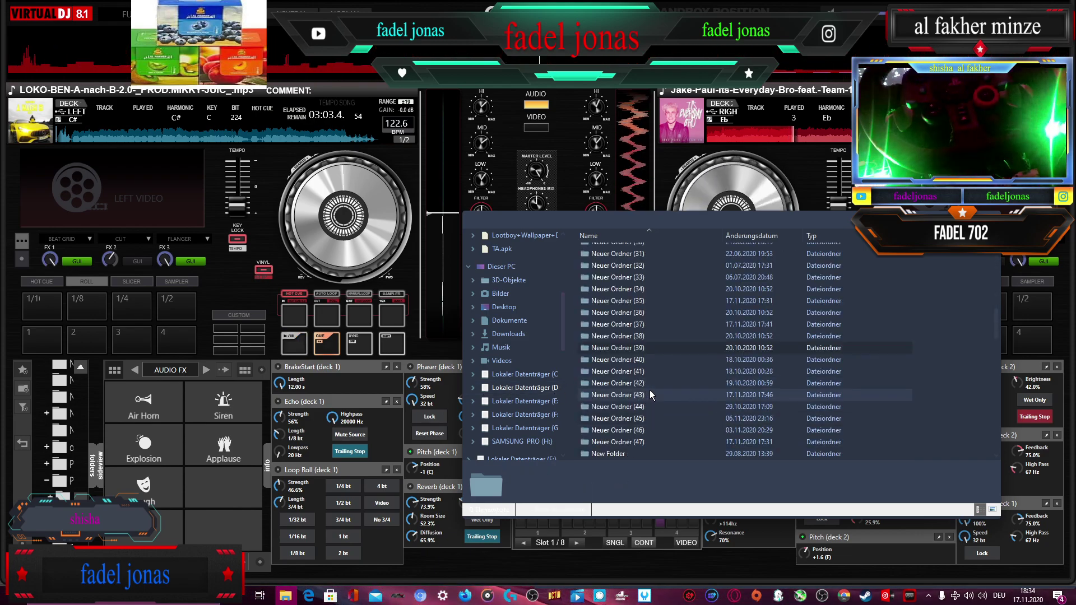
double_click(624, 368)
click(542, 393)
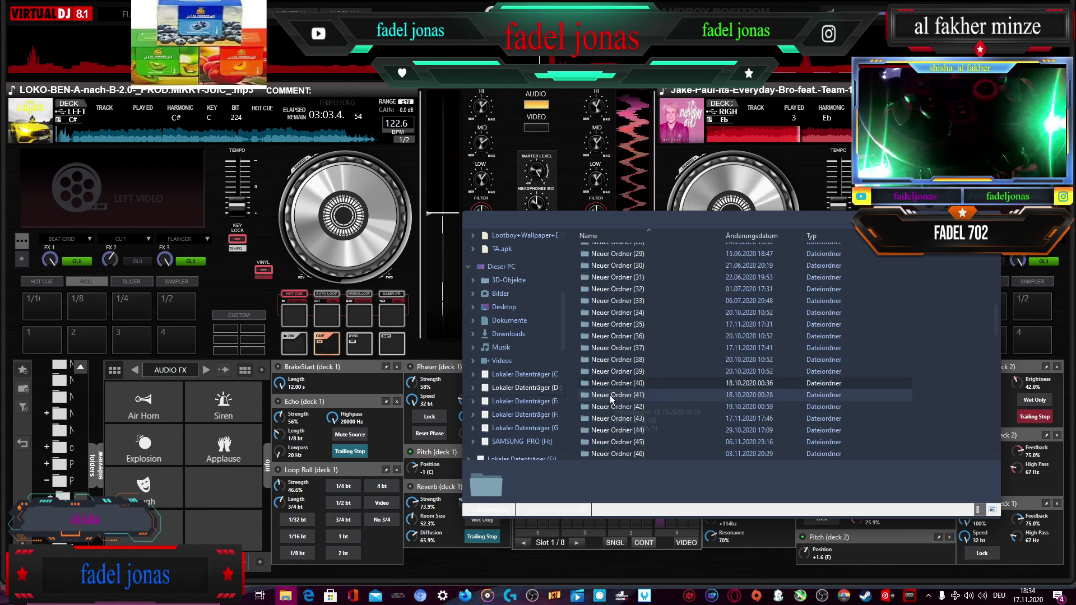
double_click(638, 395)
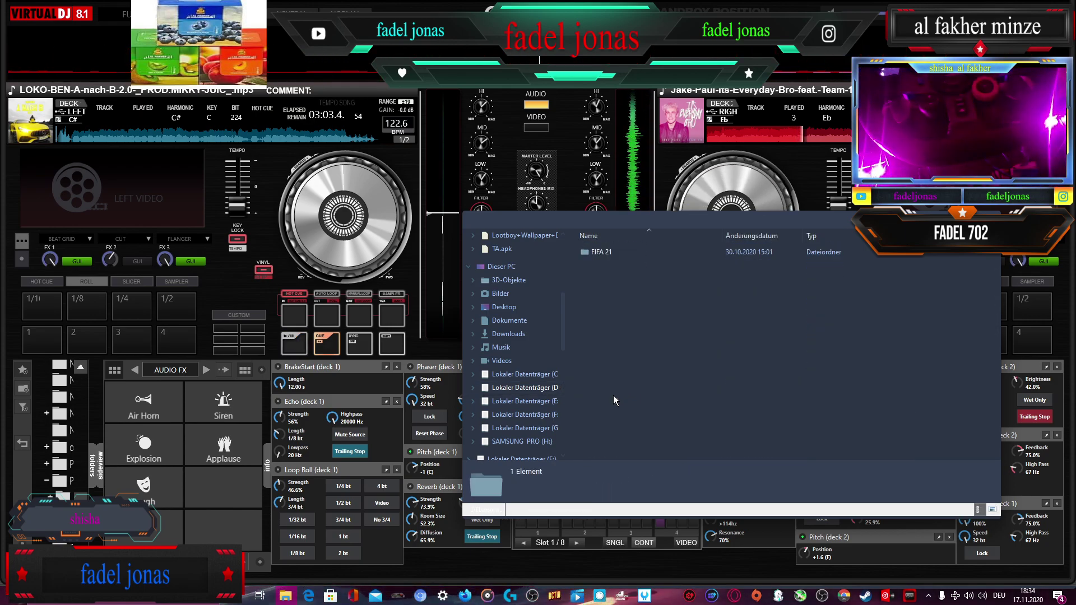
click(551, 397)
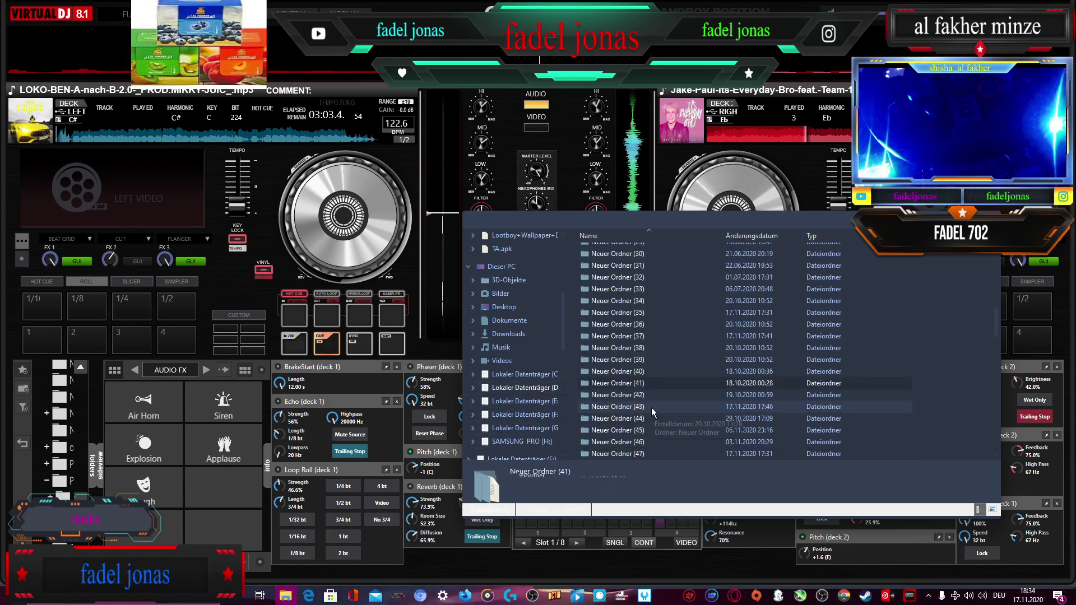
- Open the folder holding the Emrah-Karaduman-En-Güzel-Yenilgim track, load that track onto the left deck and minimize File Explorer
double_click(638, 398)
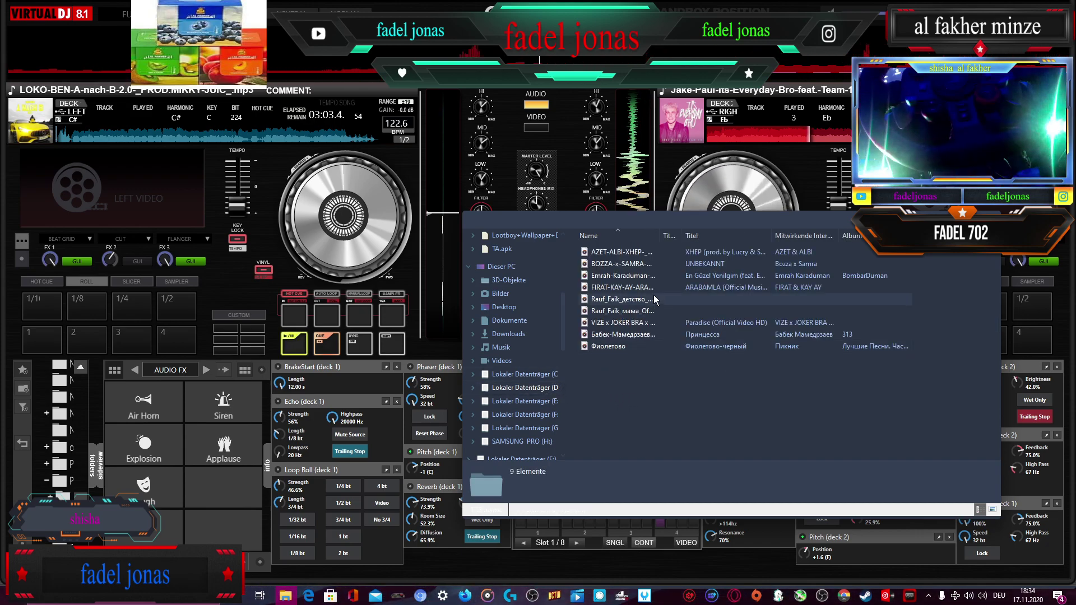
drag(645, 282, 354, 245)
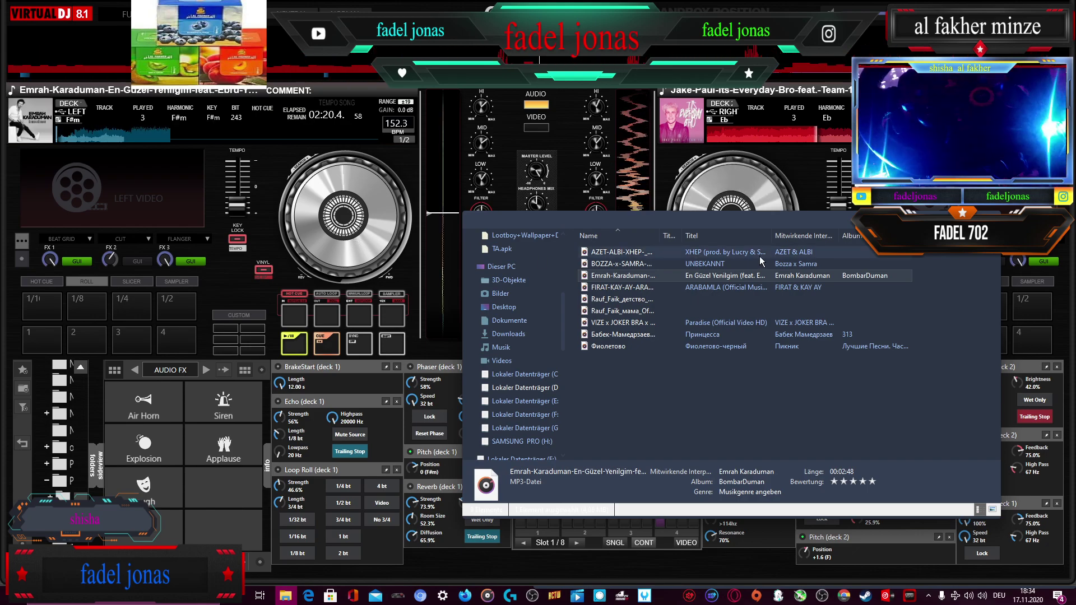
click(286, 596)
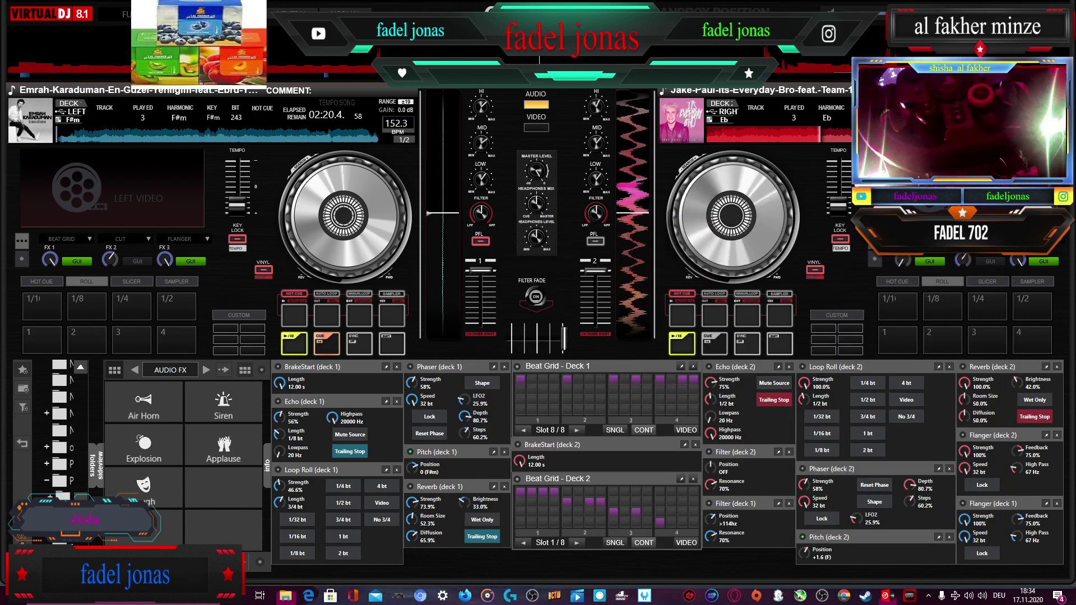
- Step deck 2's Beat Grid from slot 1 through slots 2 and 3 to slot 4, toggling the effect between patterns
click(518, 479)
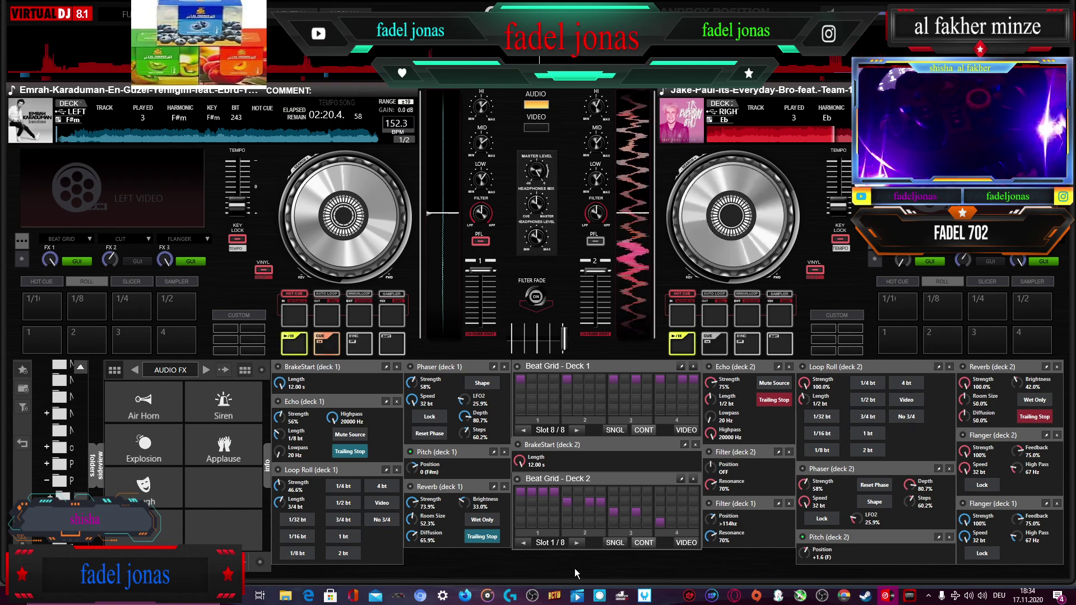
click(576, 543)
click(518, 480)
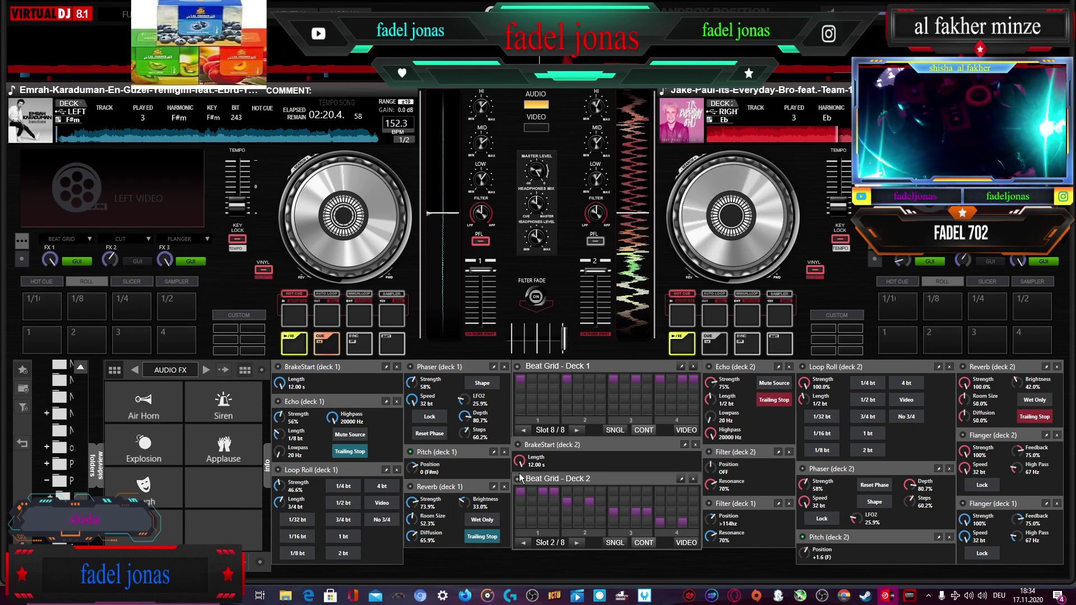
click(518, 479)
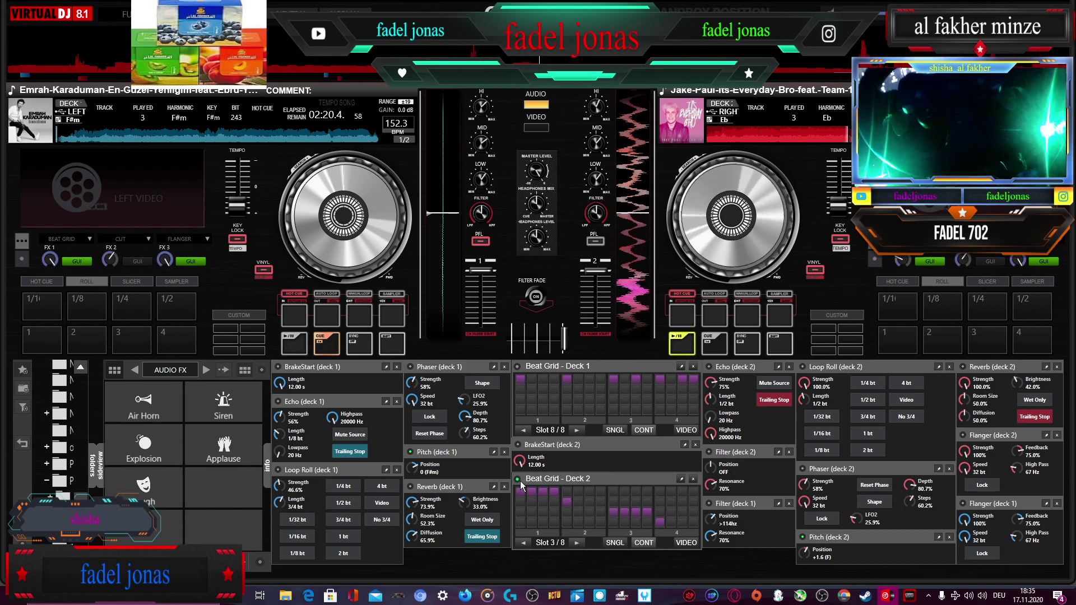
click(573, 542)
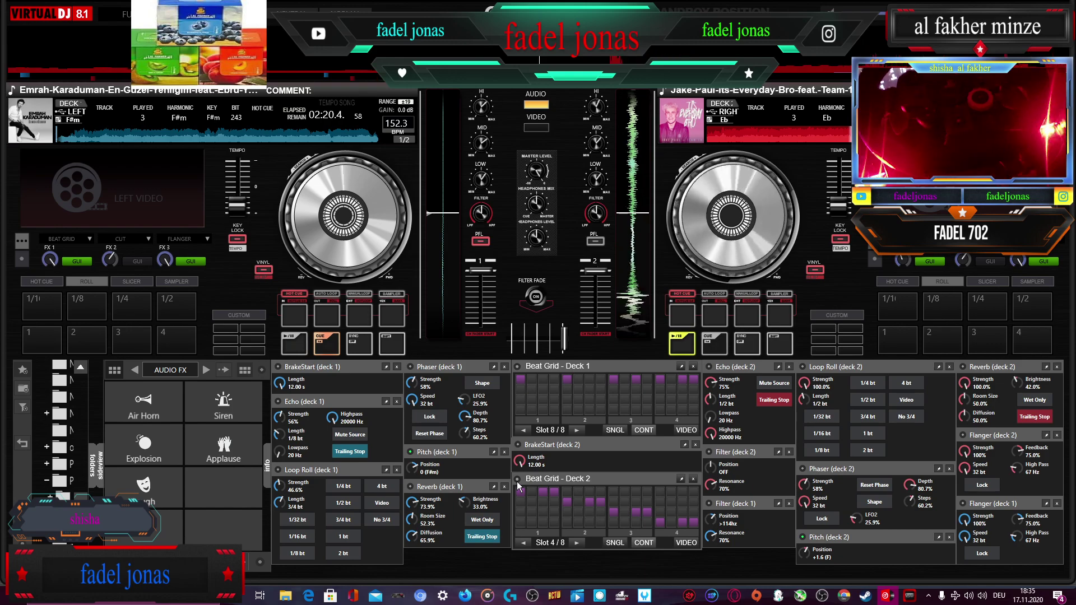
- Advance deck 2's Beat Grid through slots 6 and 7 to slot 8
click(578, 544)
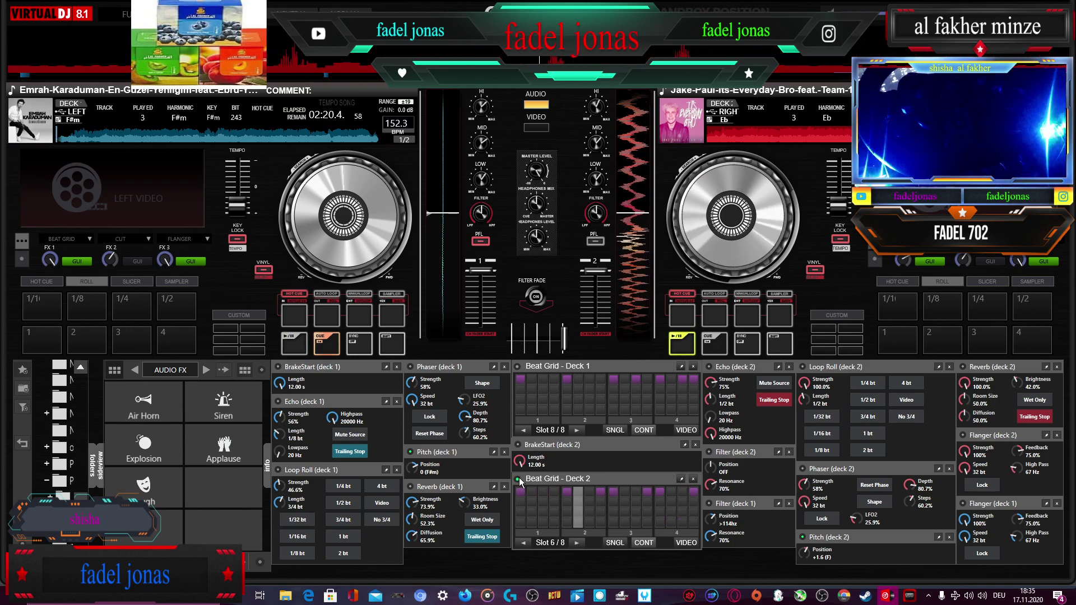
click(577, 542)
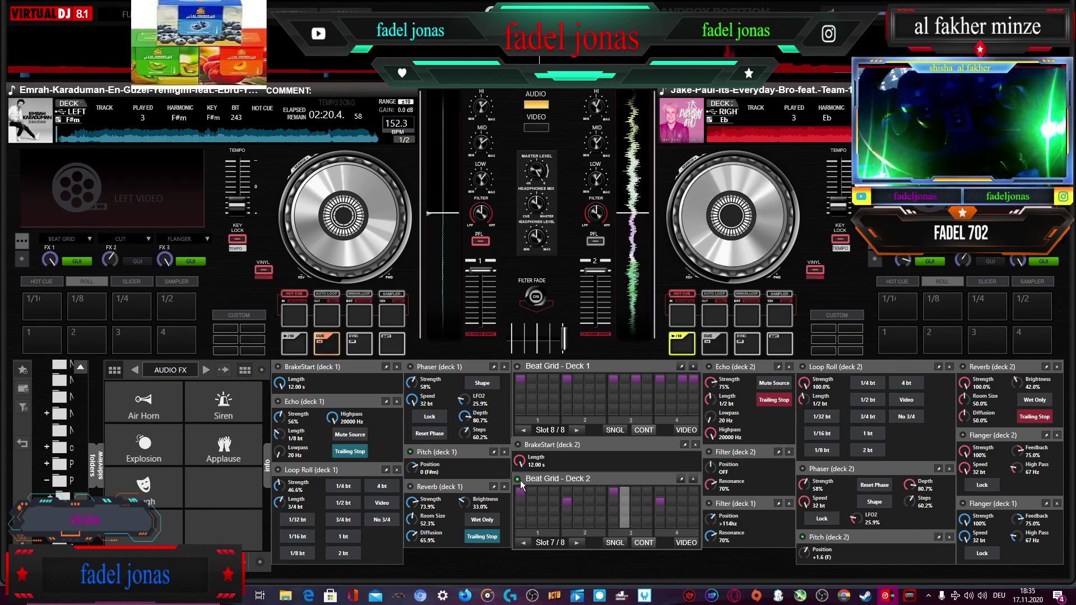
click(519, 480)
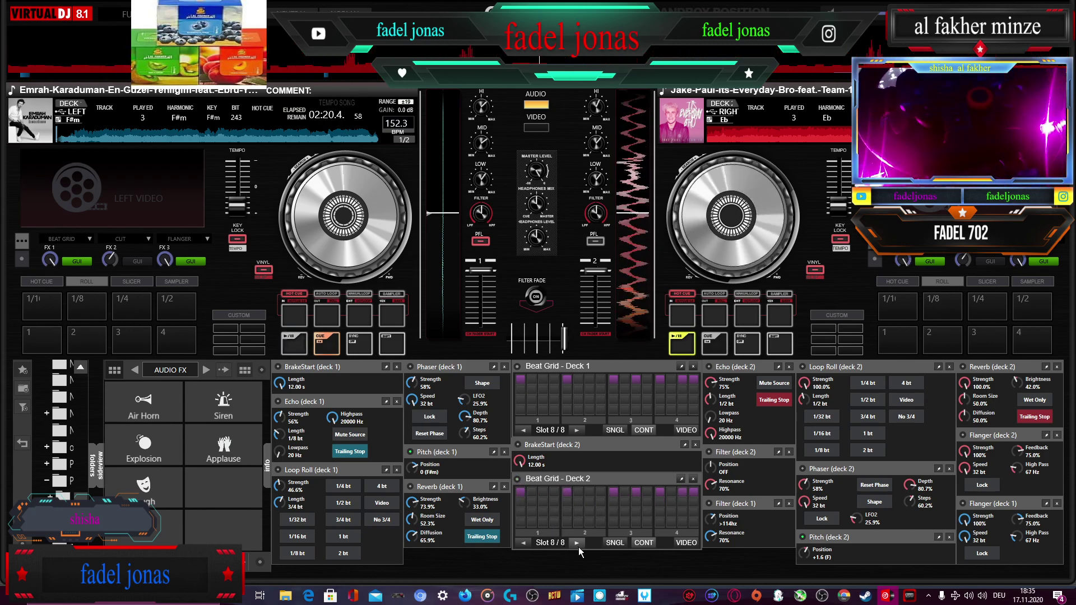
- Toggle deck 2's Beat Grid effect on and off repeatedly with the slot 8 pattern
click(518, 480)
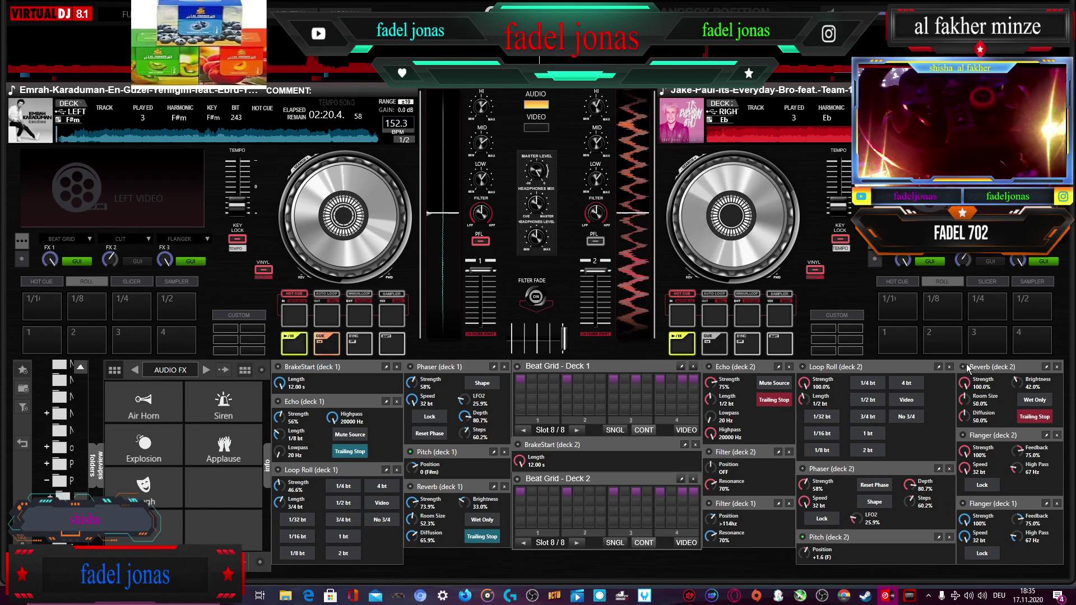
click(518, 479)
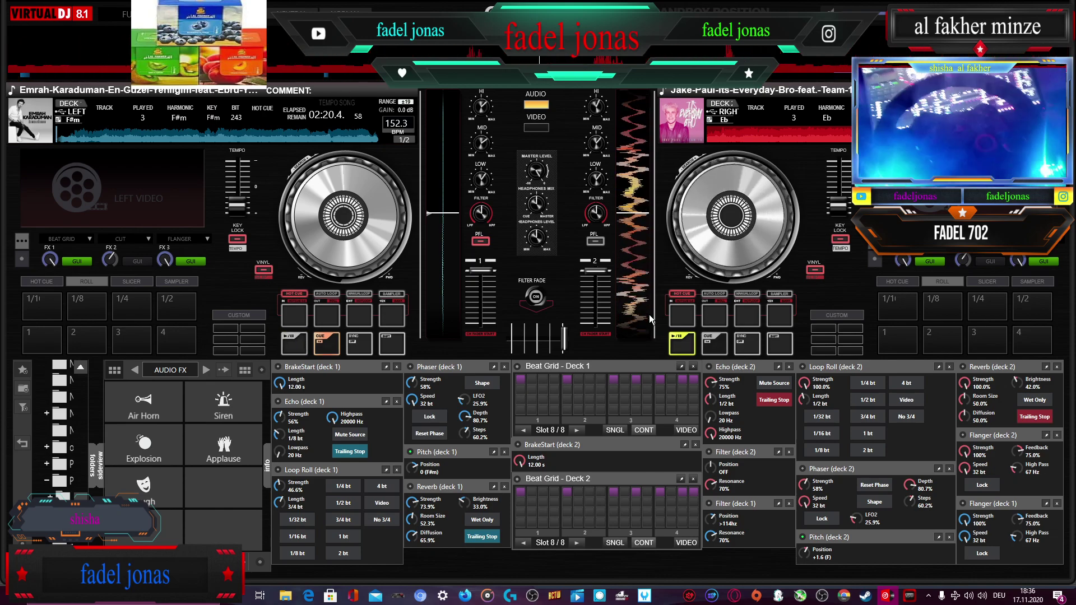
click(517, 480)
click(516, 480)
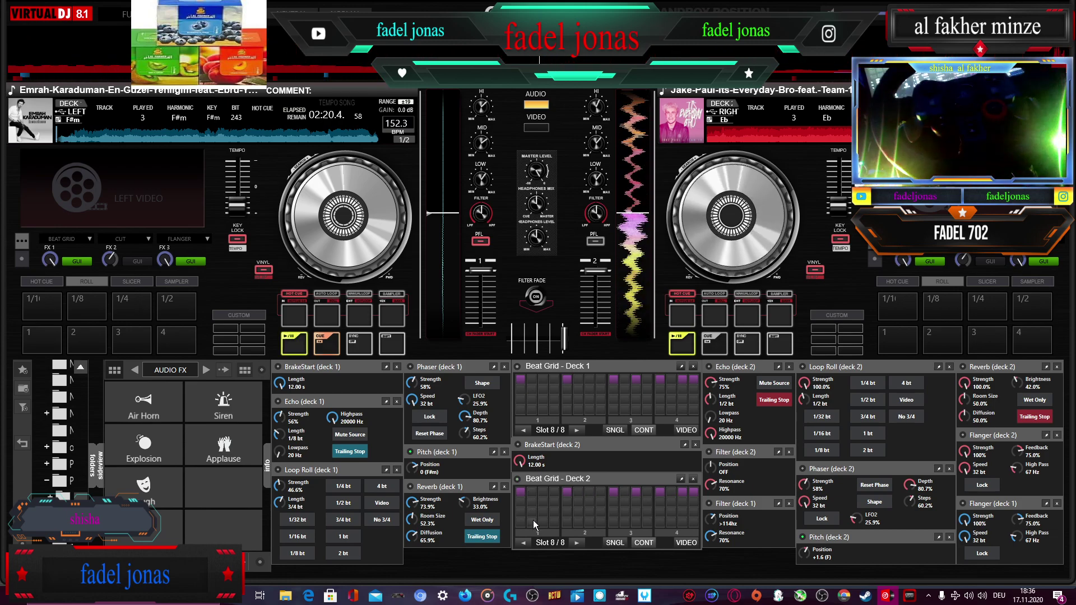
click(517, 480)
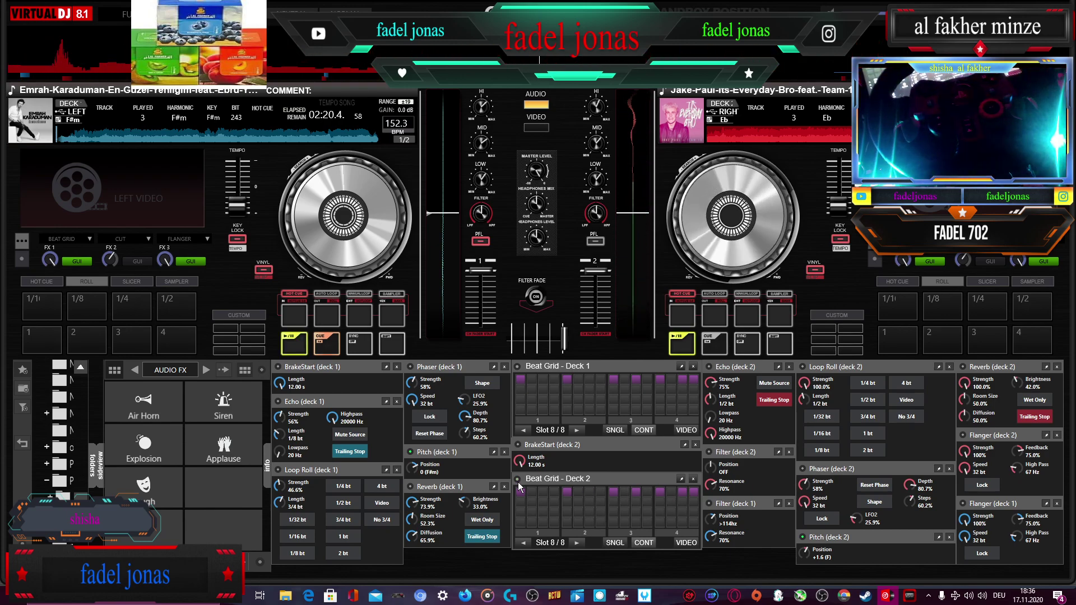
click(518, 481)
- Step deck 2's Beat Grid back through slots 7 and 6 to slot 5 and activate the effect
click(522, 542)
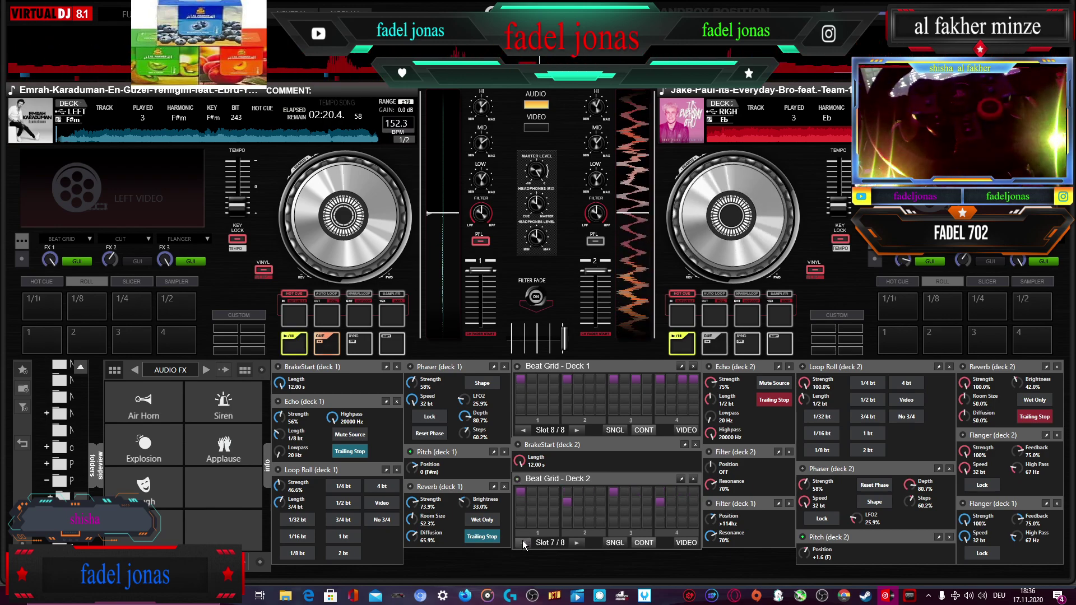
click(518, 480)
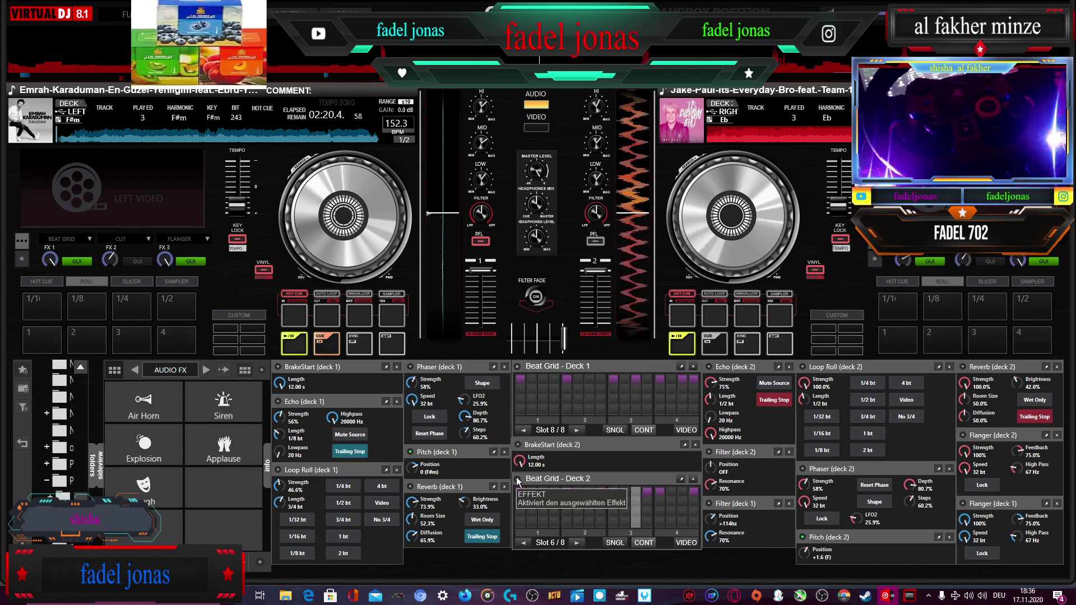
click(525, 543)
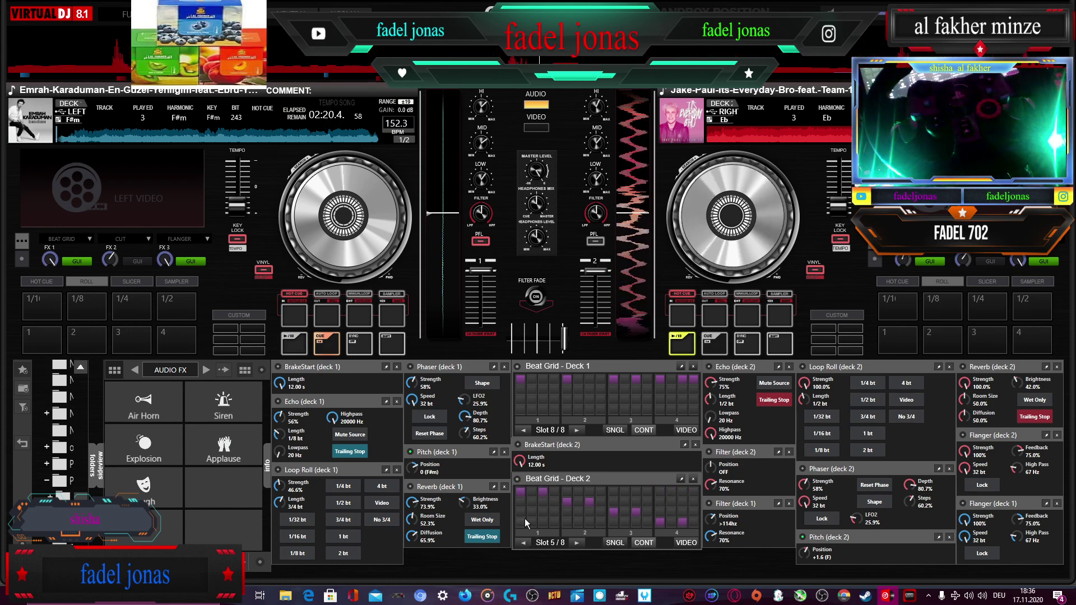
click(518, 480)
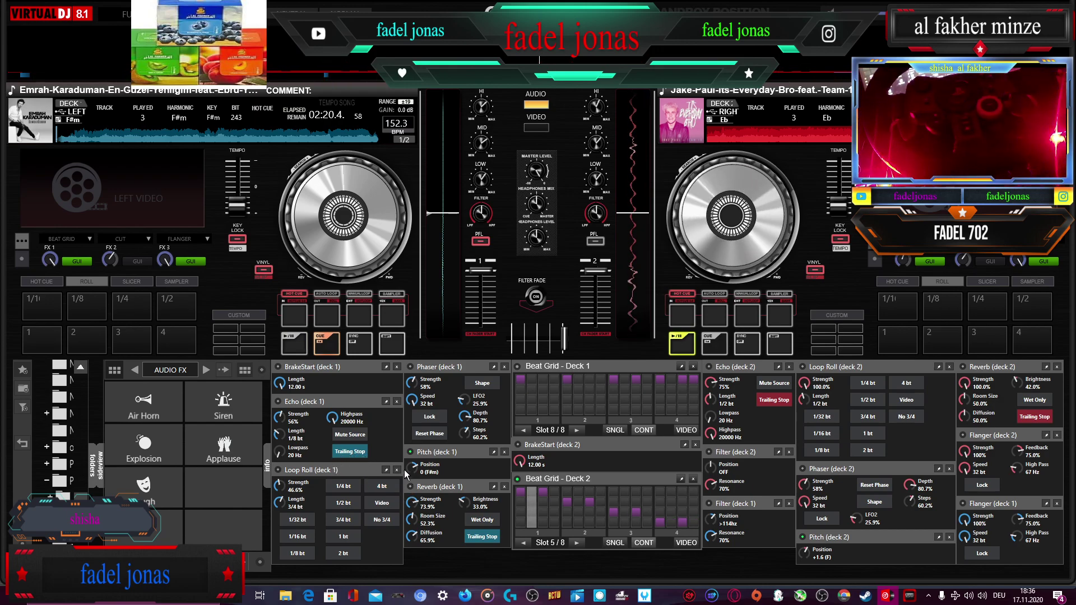
- Trigger the Air Horn sample, crossfade to deck 1 and start its track with the BrakeStart effect
click(152, 406)
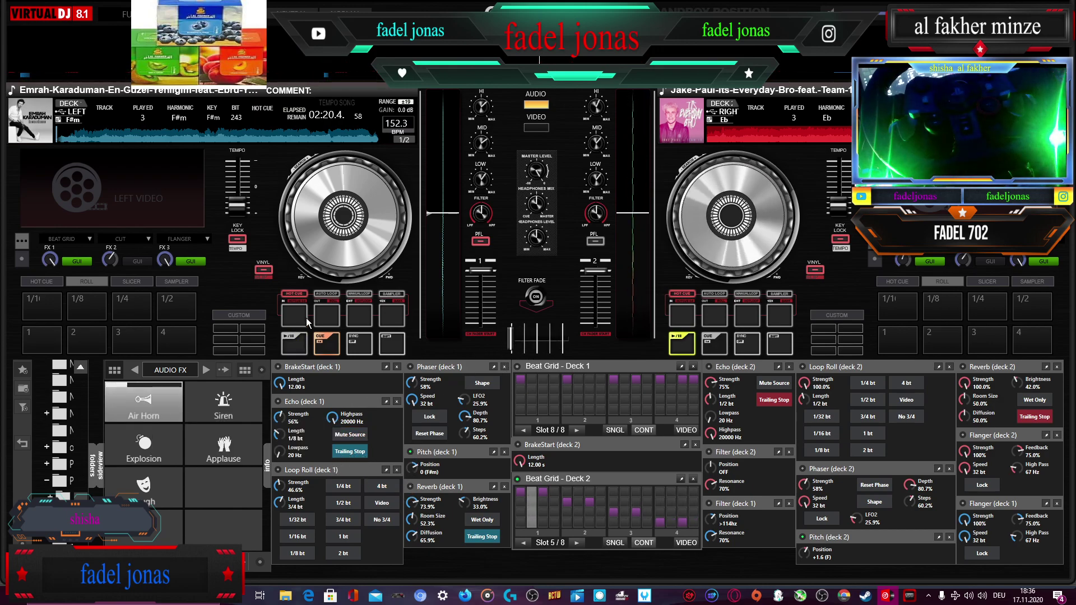
click(279, 367)
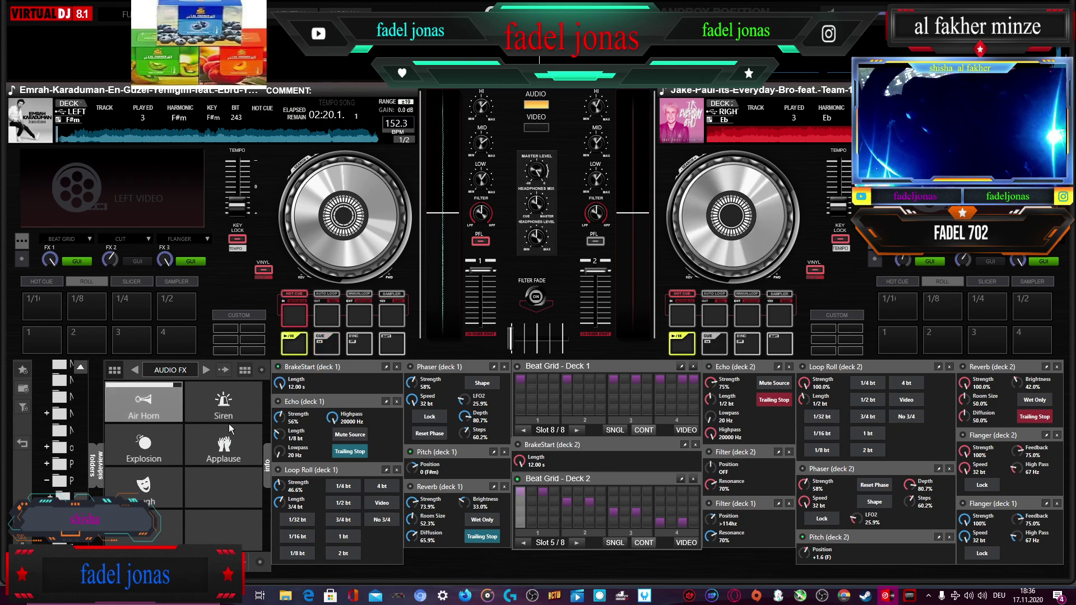
- Set the position of deck 1's Pitch effect to +2.4
click(411, 452)
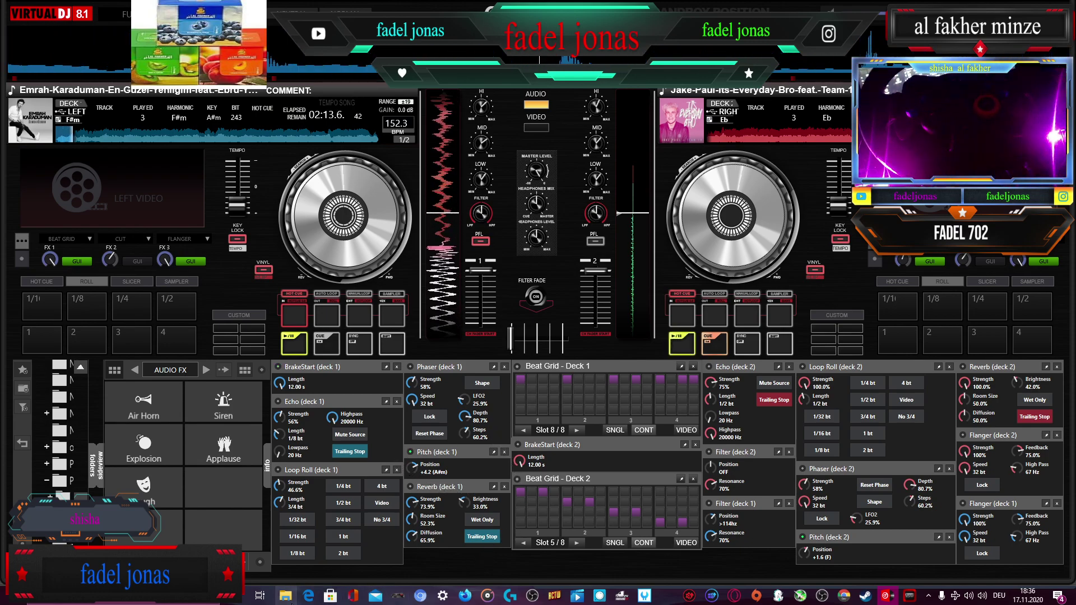
scroll(415, 468, down, 2)
scroll(415, 468, down, 1)
- Load the FIRAT-KAY-AY-ARABAMLA track from the file browser onto deck 2 and return to the mixer
click(286, 596)
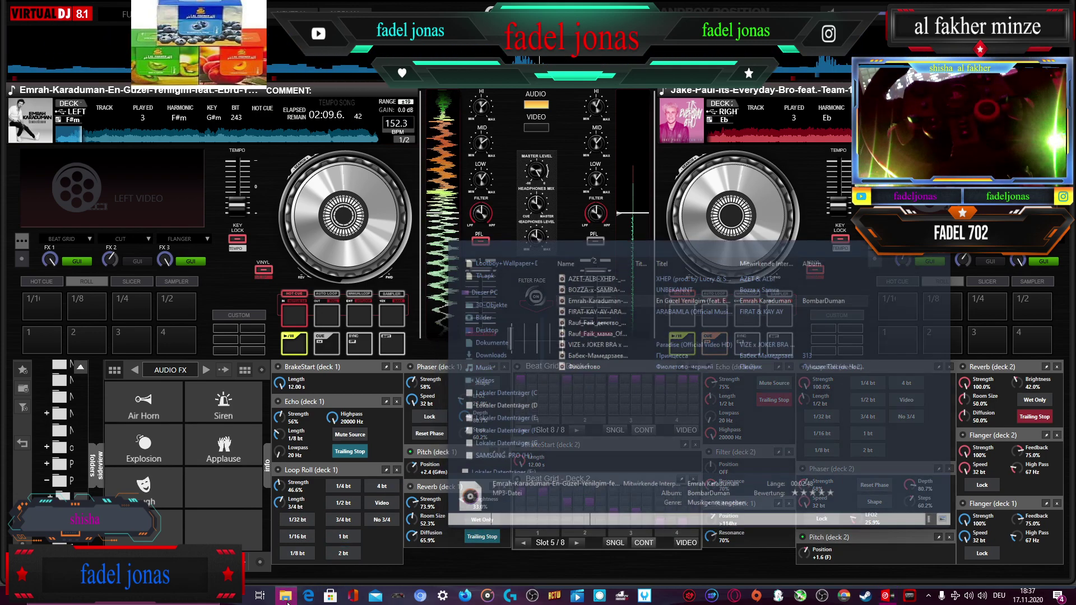
click(736, 288)
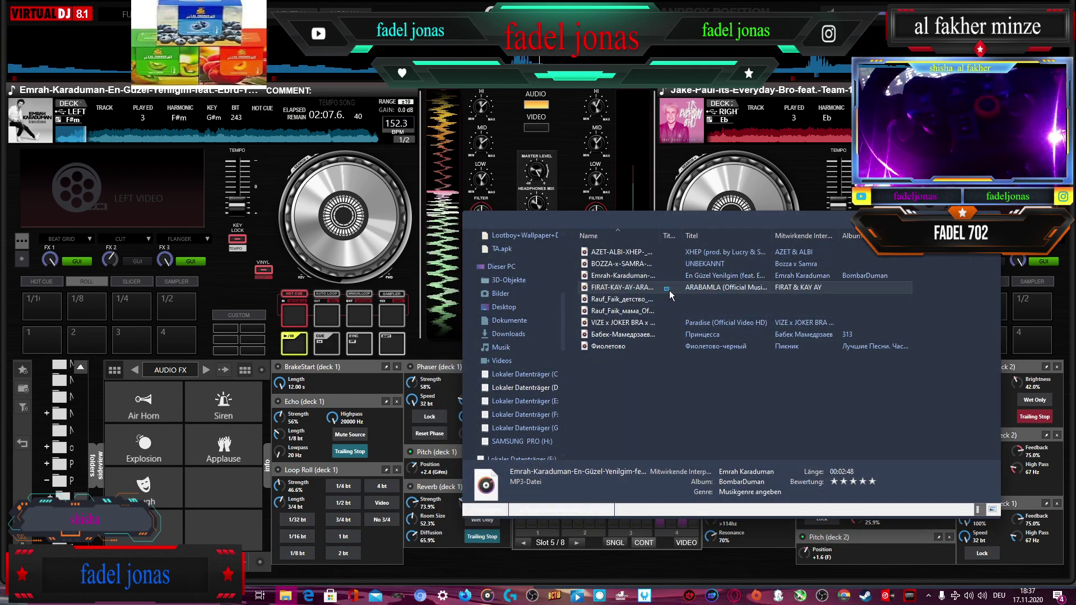
drag(737, 288, 745, 112)
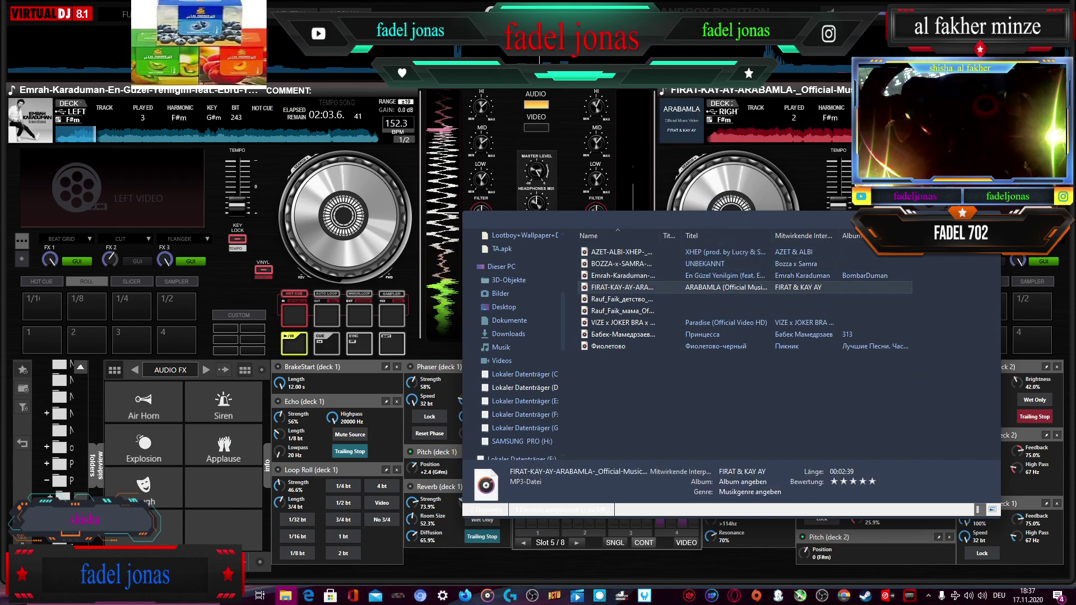
click(439, 511)
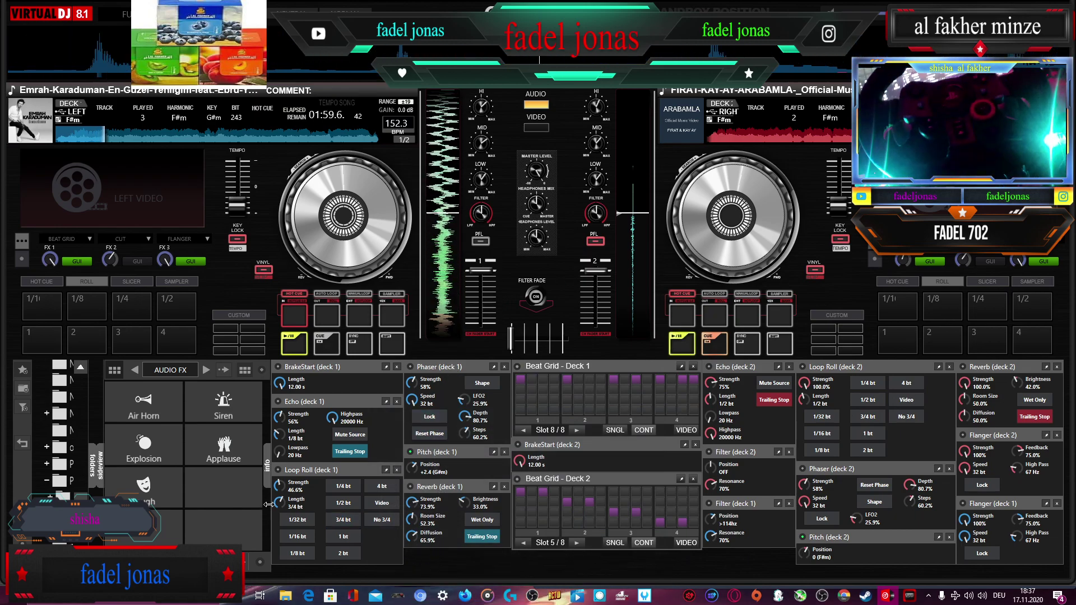
- Go through the Famous sampler bank to Instruments, run its Kick sample, and return to the Audio FX bank
click(209, 375)
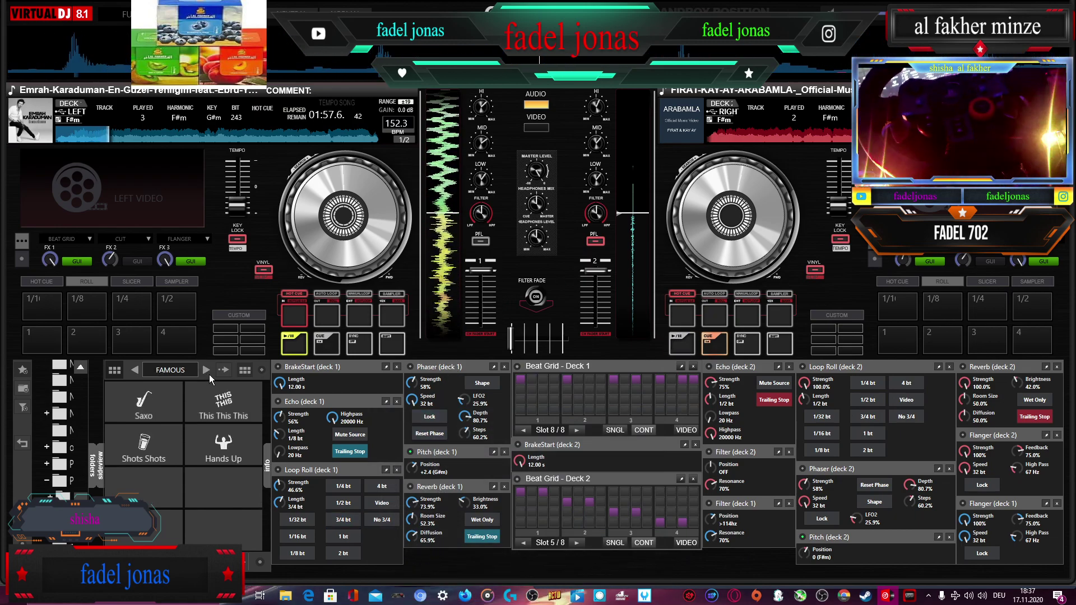
click(210, 375)
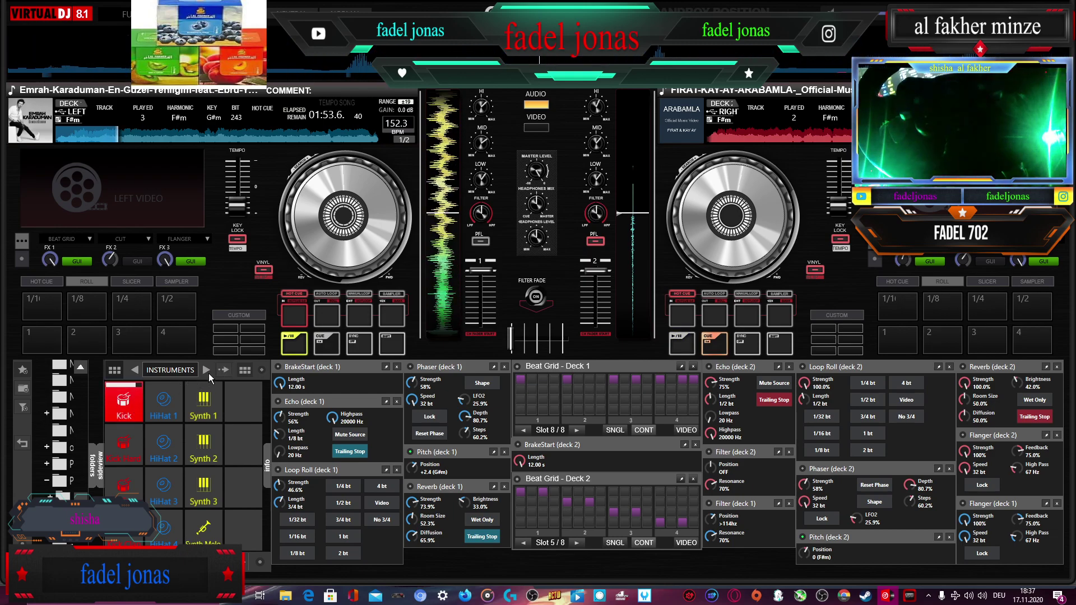
click(209, 373)
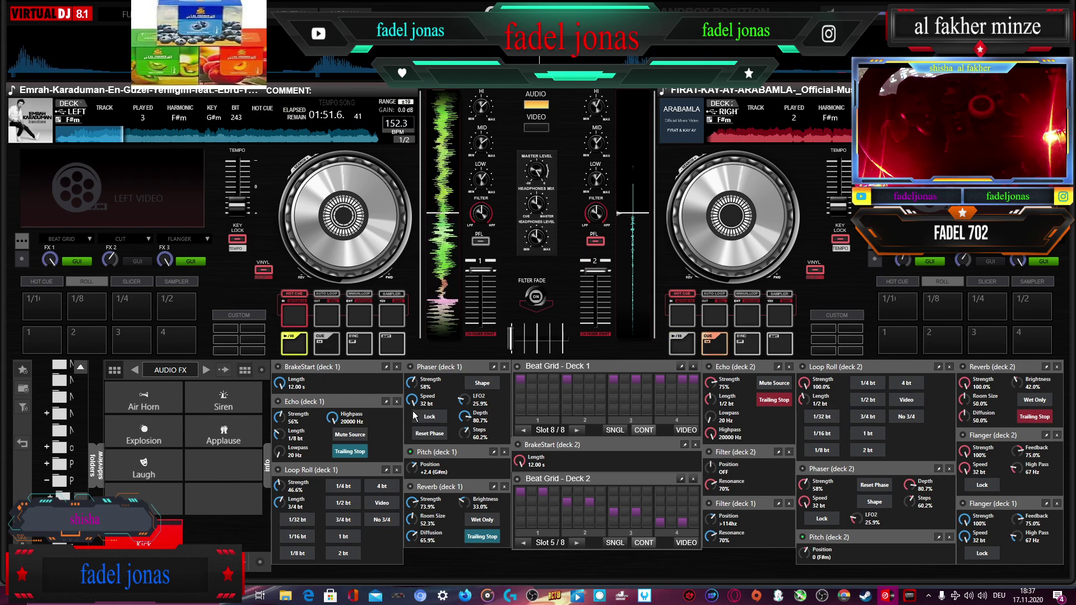
- Step deck 1's Beat Grid from slot 8 back through slots 7, 6 and 5 to slot 4, applying the effect between patterns
click(518, 367)
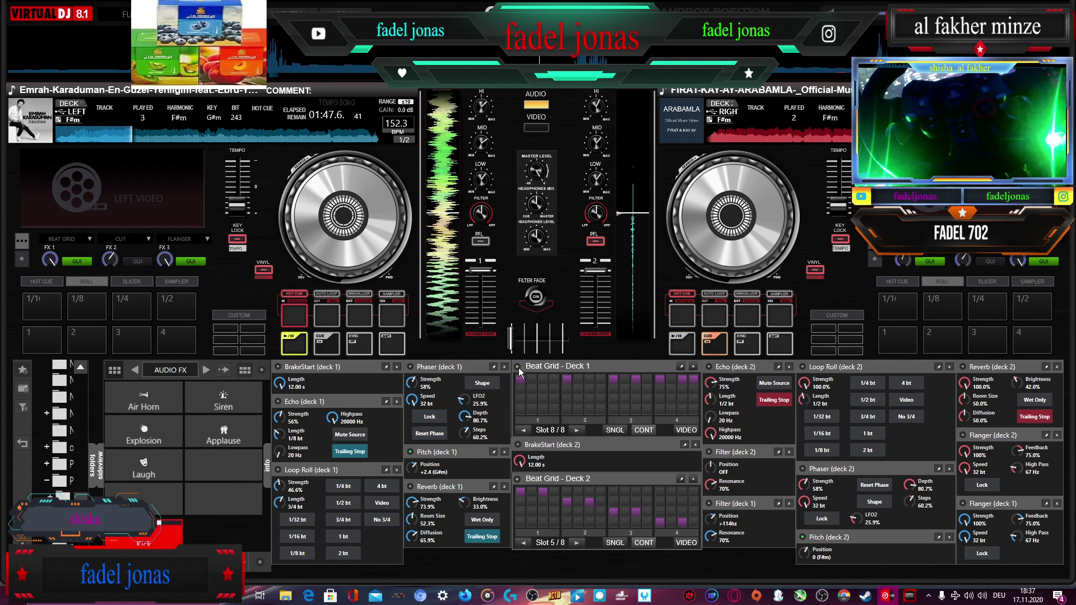
click(528, 430)
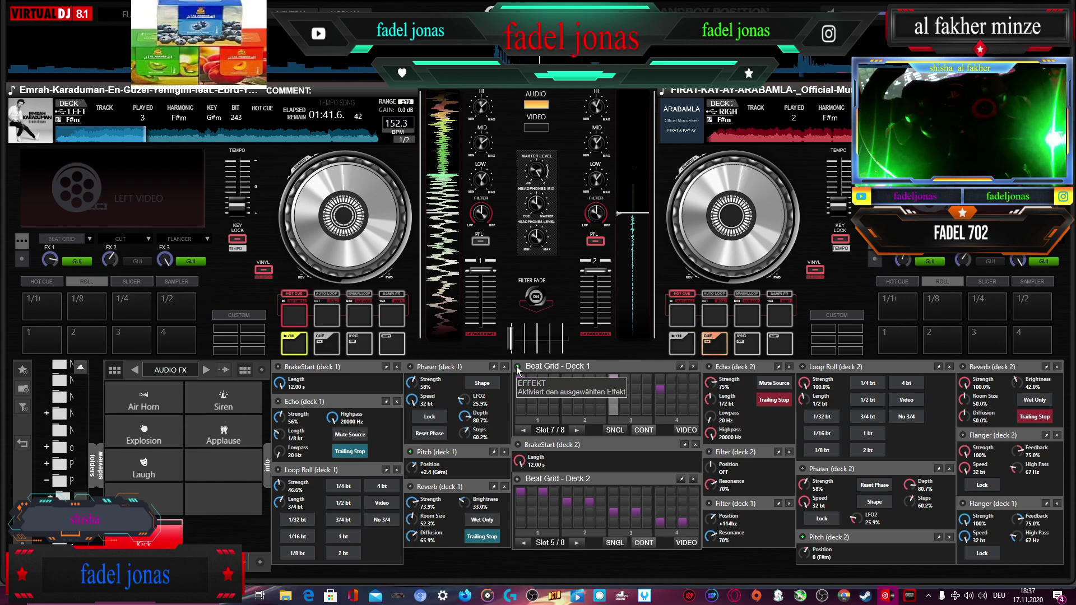
click(524, 430)
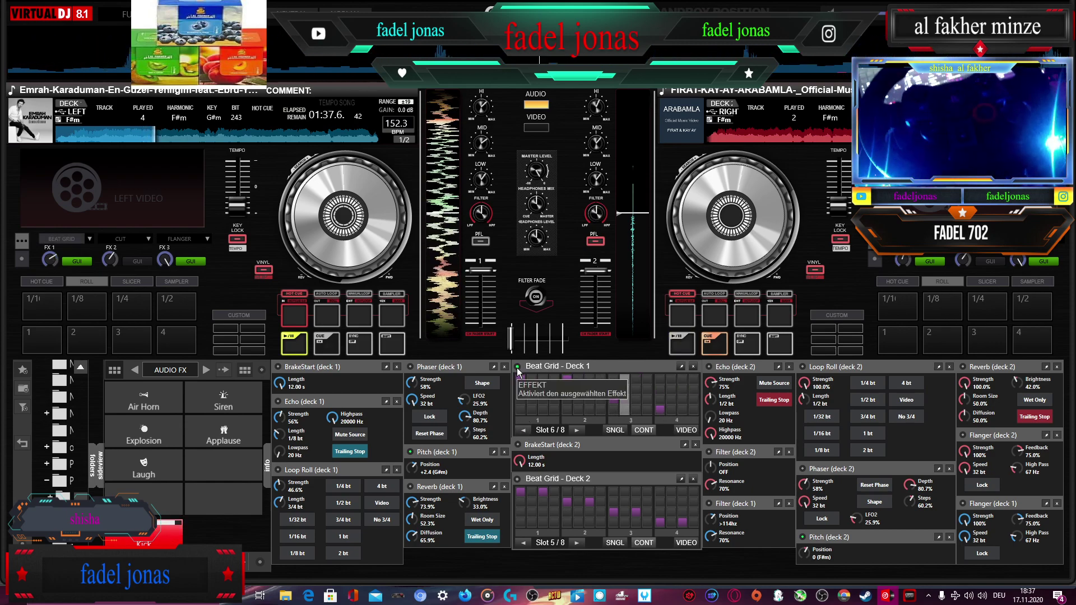
click(524, 430)
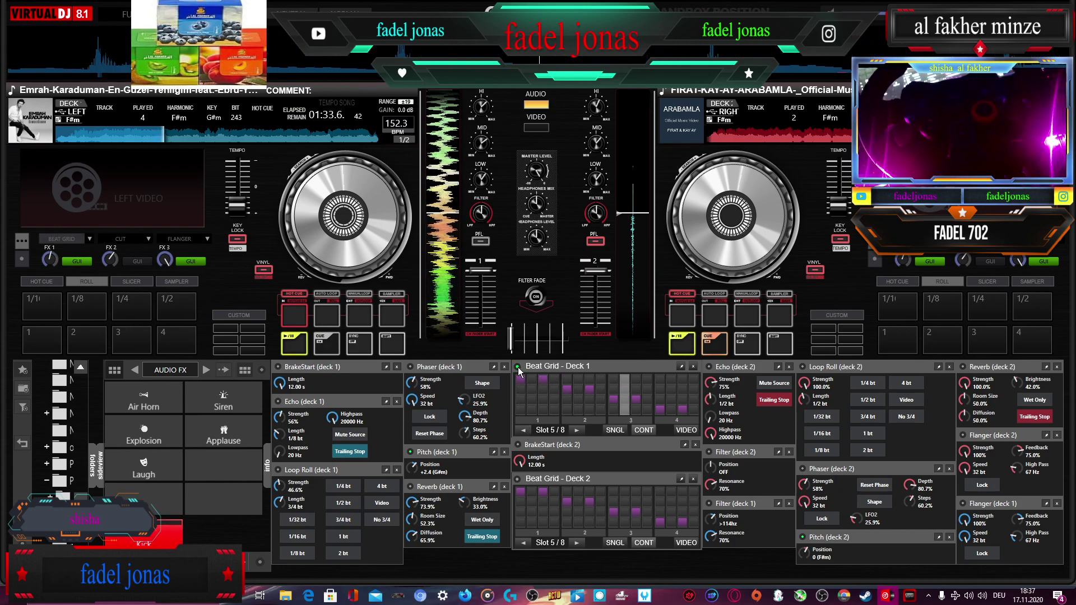
click(524, 430)
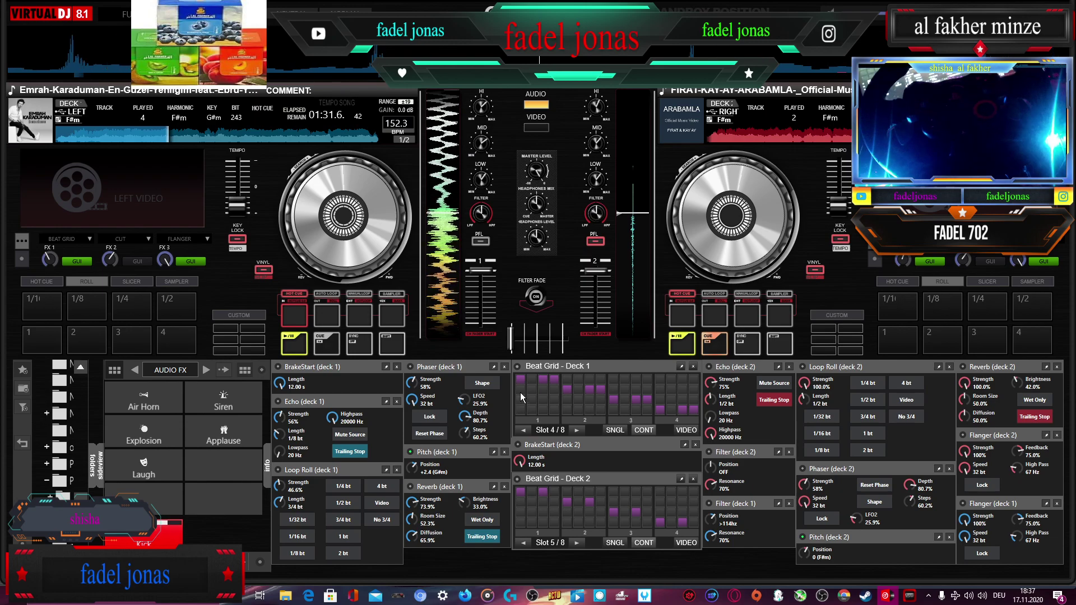
- Toggle deck 1's Beat Grid with the slot 4 pattern while crossfading to deck 2, leaving the effect off
click(517, 368)
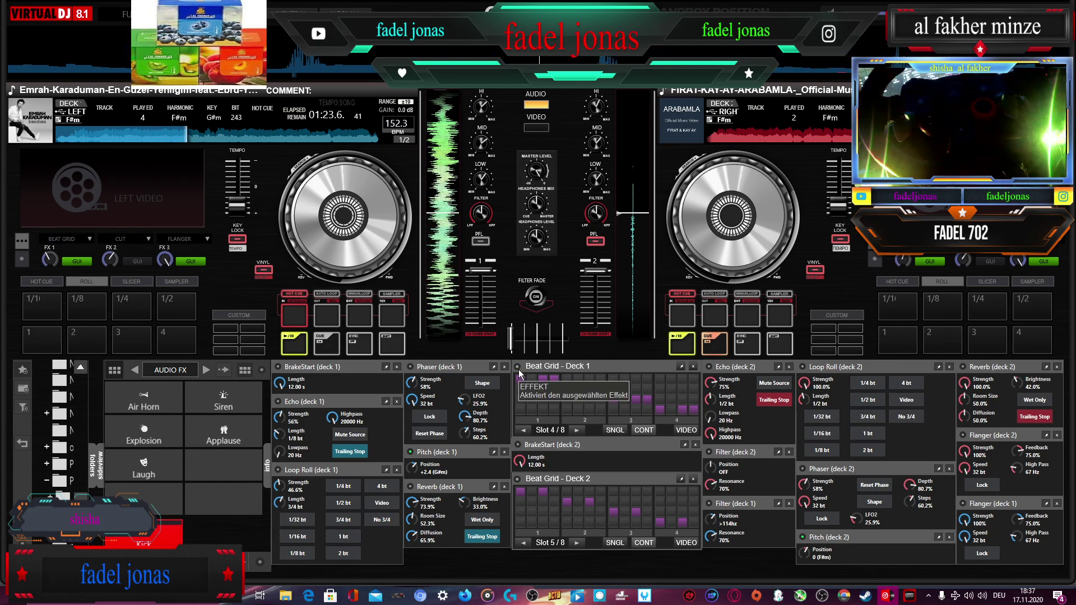
click(519, 373)
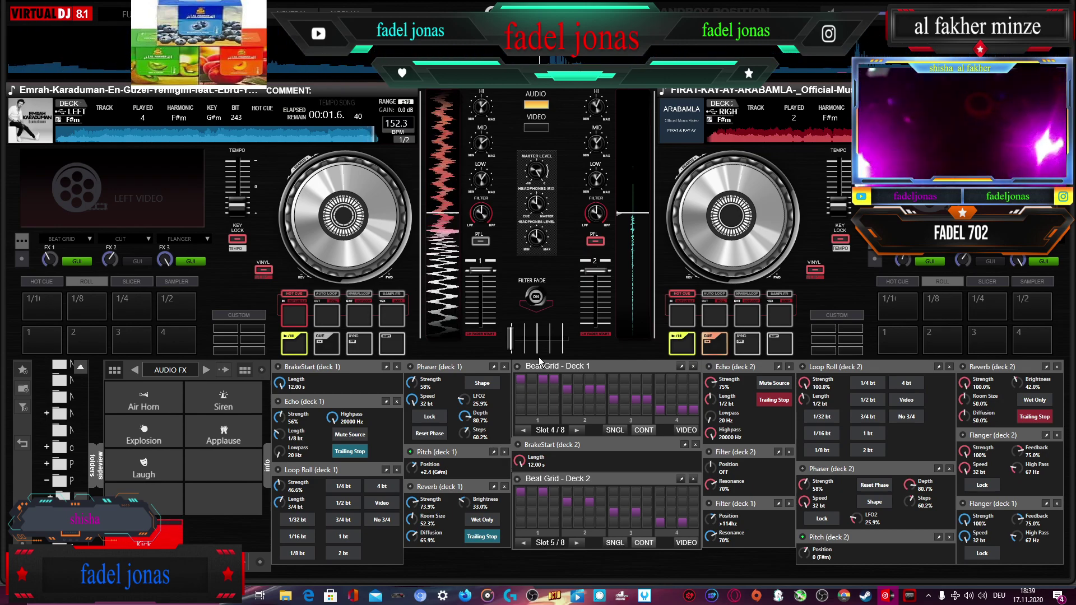
click(517, 366)
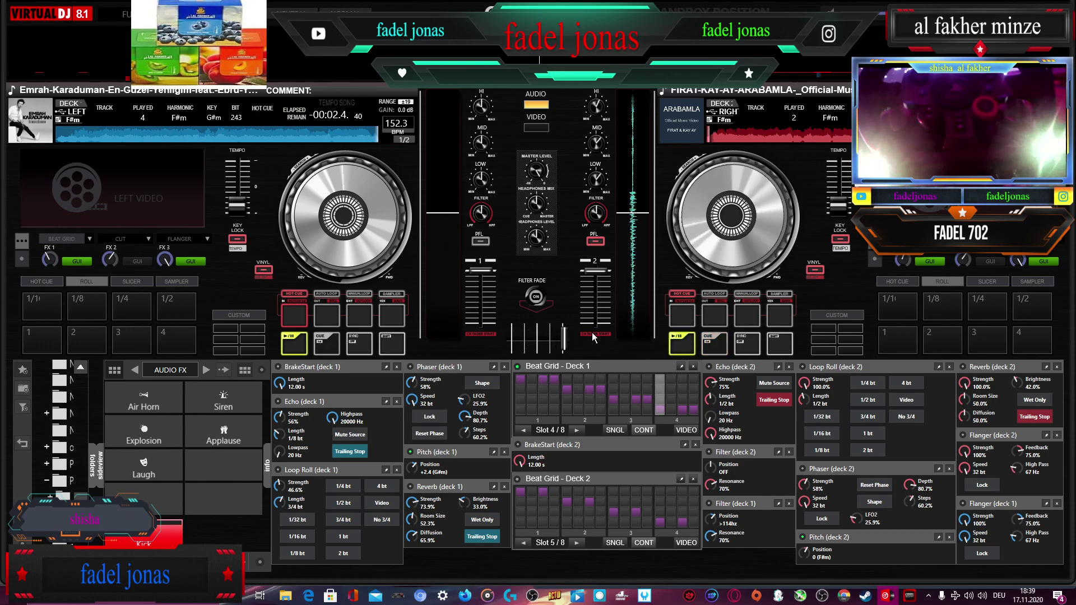
click(518, 367)
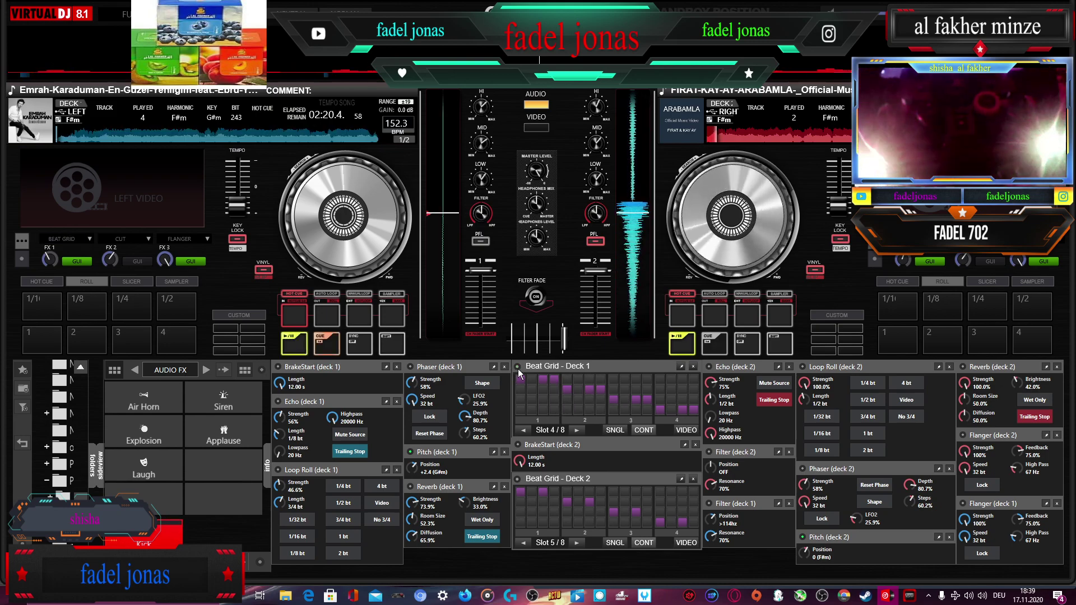
- Load the Rauf_Faik_детство track from the file browser onto deck 1 and dismiss the Auto Match Key notice
click(286, 597)
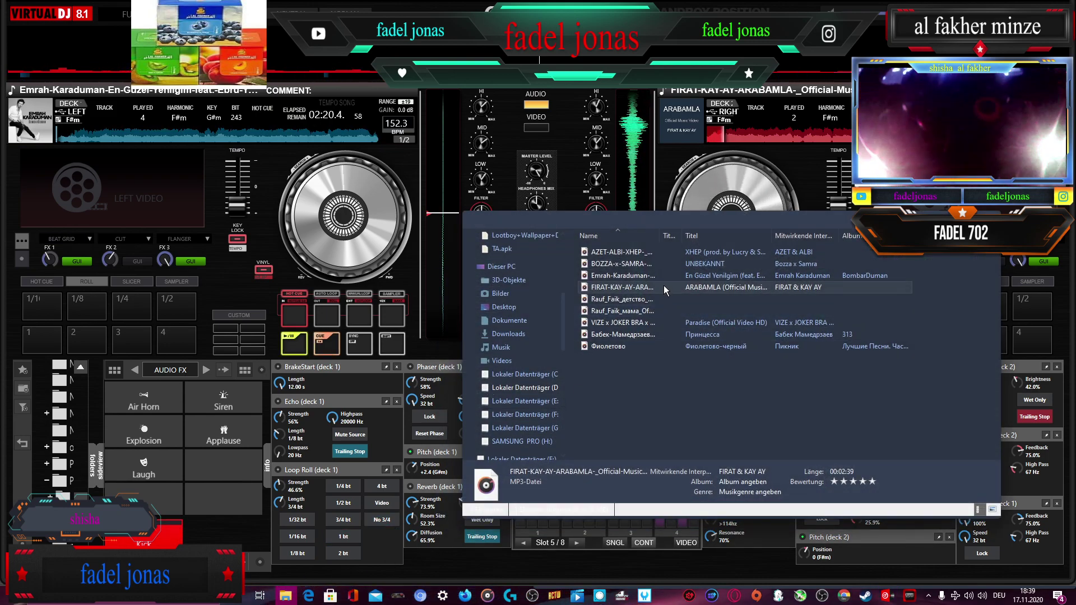
drag(647, 303, 297, 331)
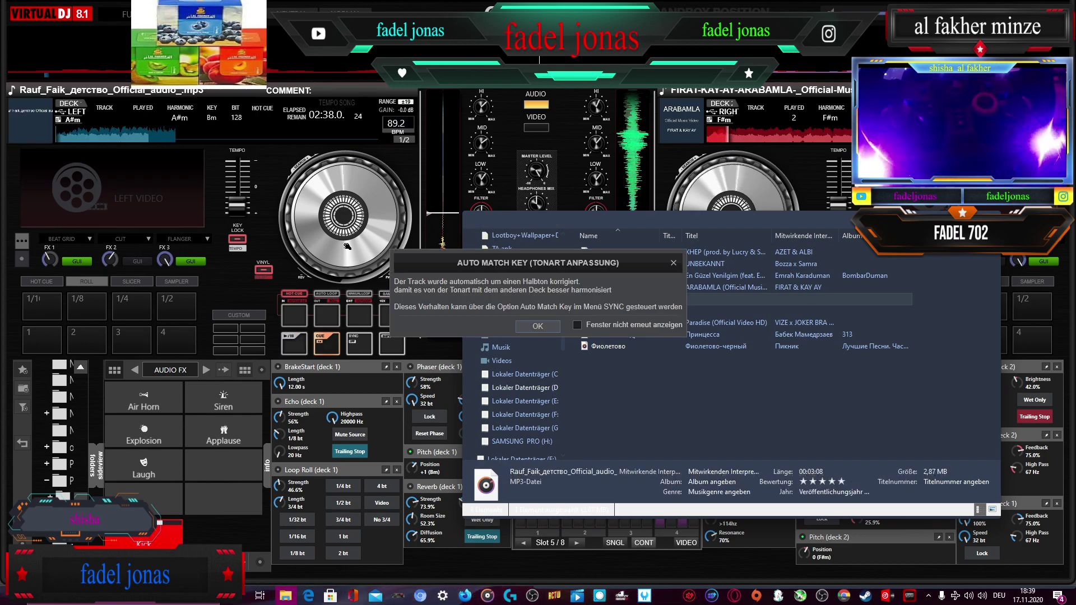
click(539, 326)
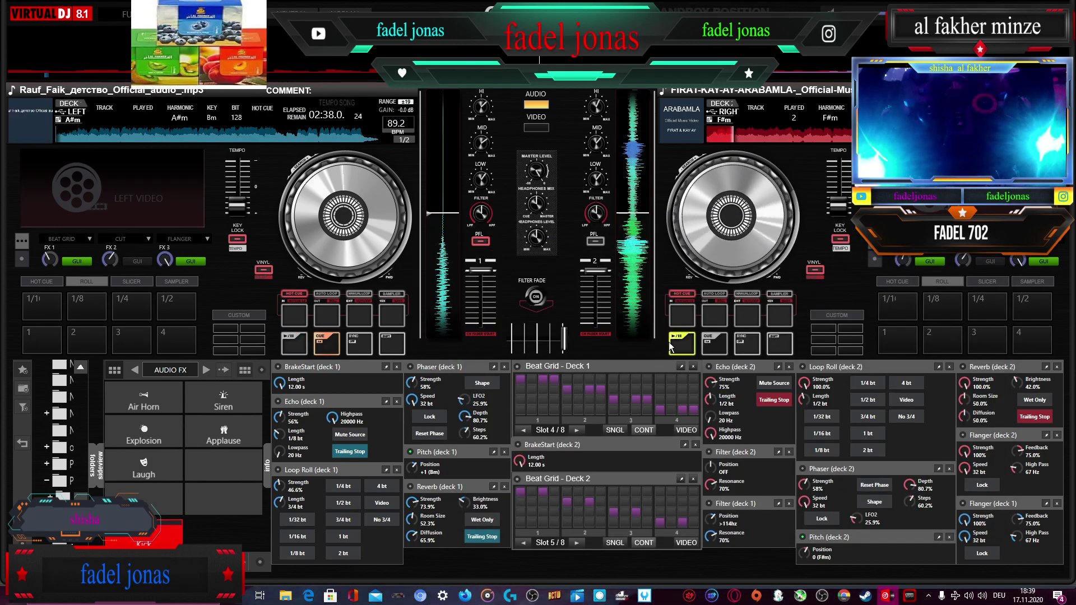
- Crossfade from deck 2 to the playing deck 1 and stop deck 2
drag(563, 339, 512, 342)
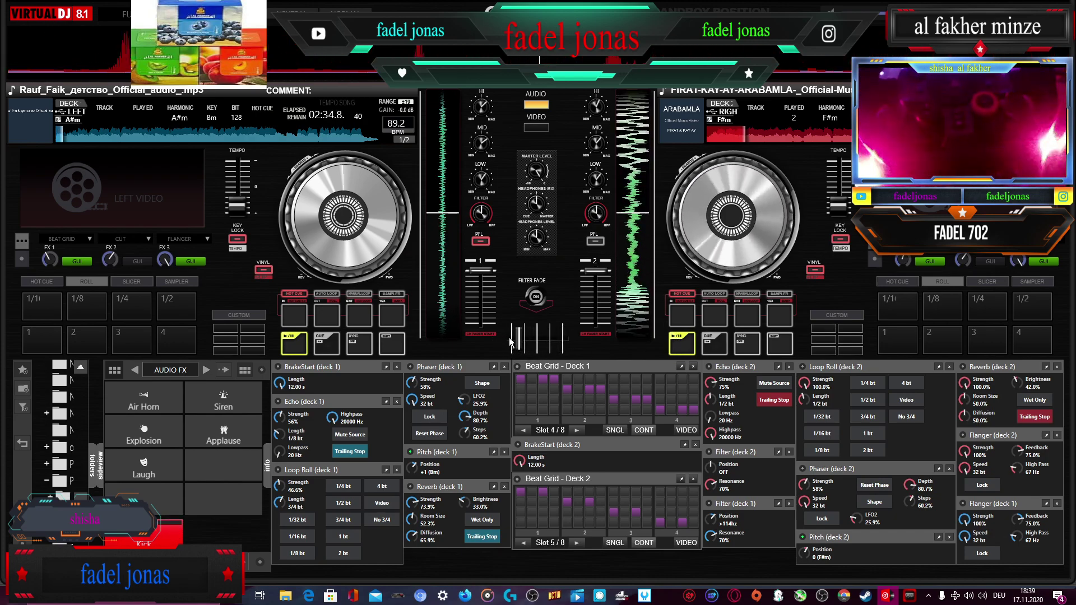
click(699, 344)
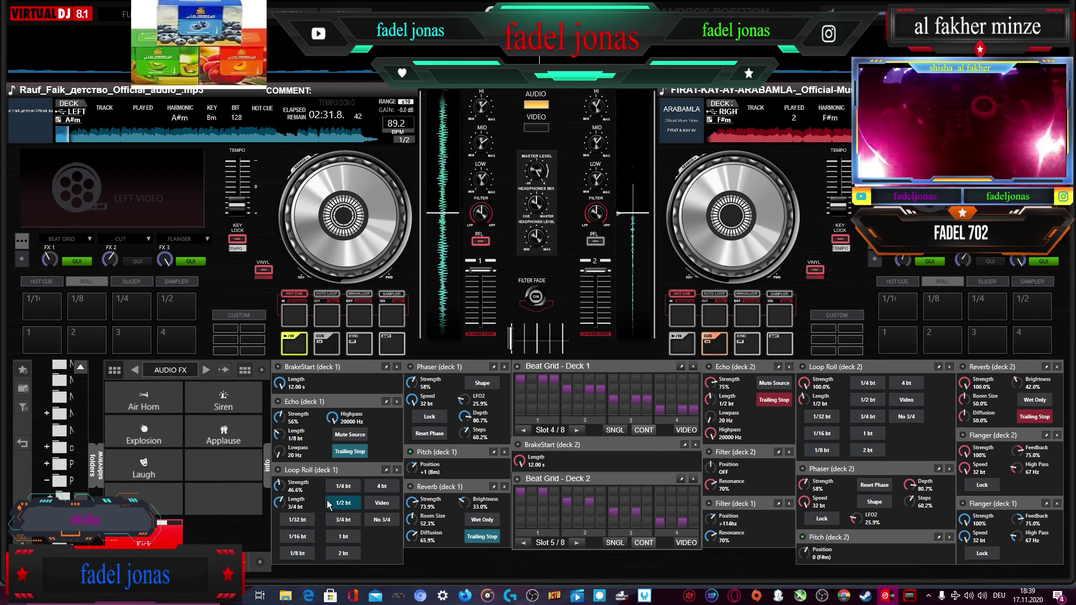
- Set deck 1's Loop Roll to 4 bt and toggle its Beat Grid effect
click(381, 486)
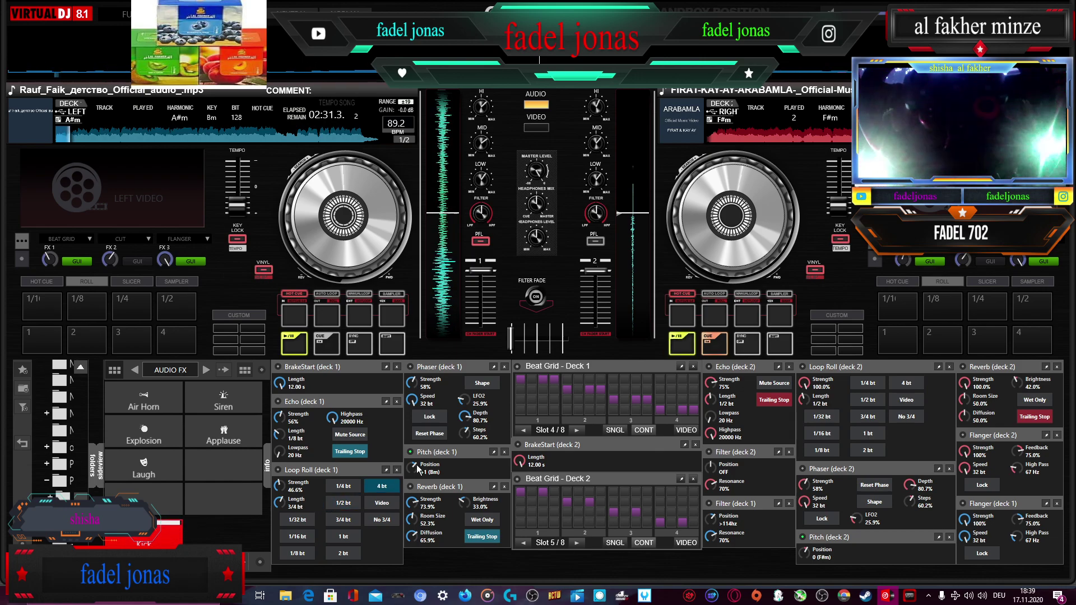
click(518, 367)
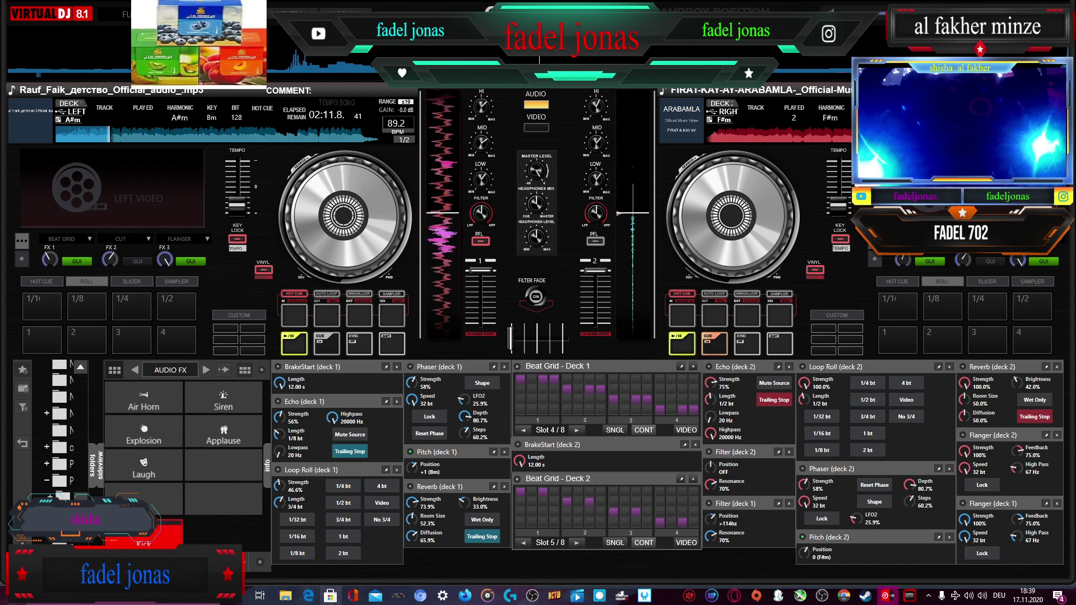
- Load the Бабек-Мамедрзаев-Принцесса track from the file browser onto deck 2 and dismiss the notice
click(286, 596)
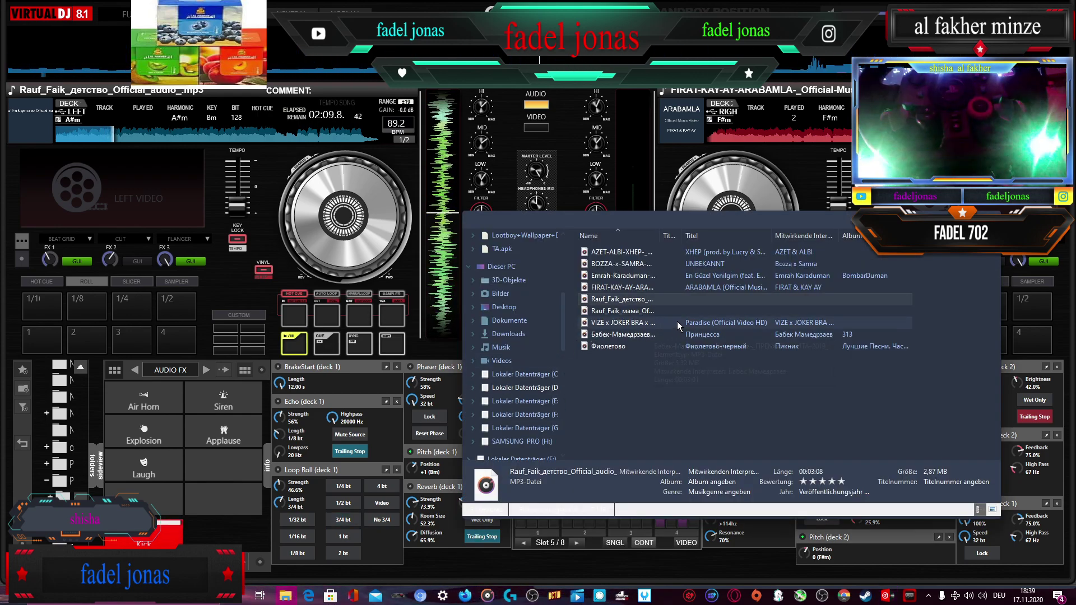
double_click(663, 336)
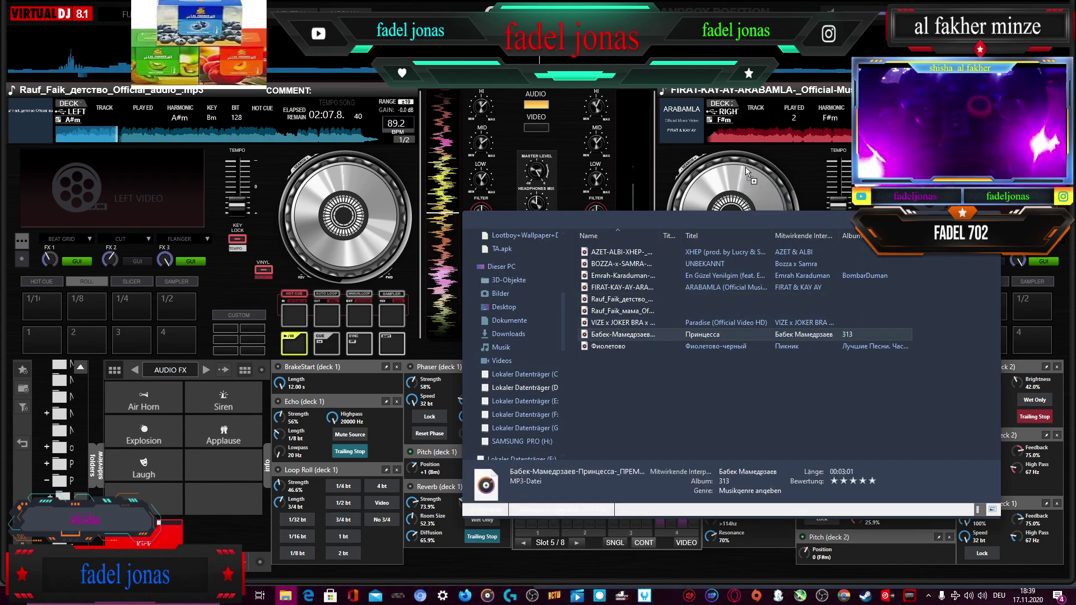
click(537, 326)
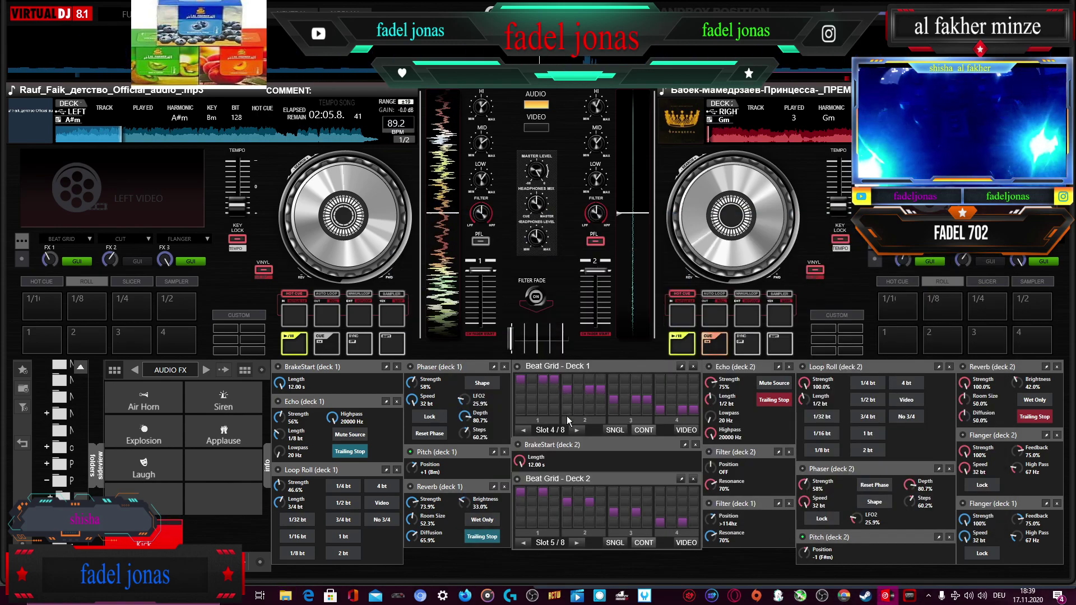
- Activate deck 1's Beat Grid and step it from slot 4 back through slot 3 to slot 2
click(518, 367)
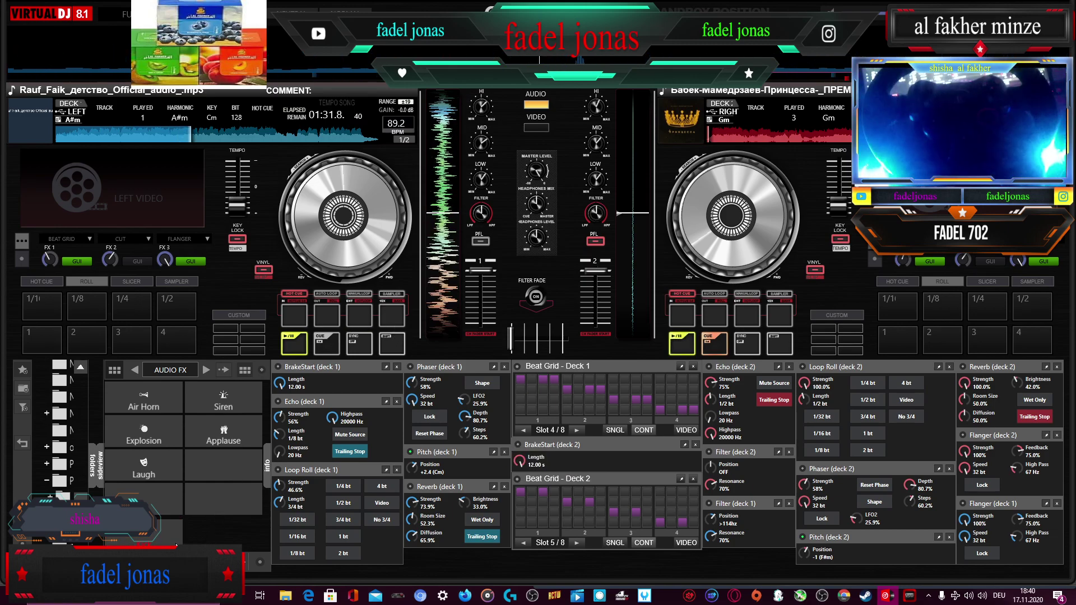
click(521, 366)
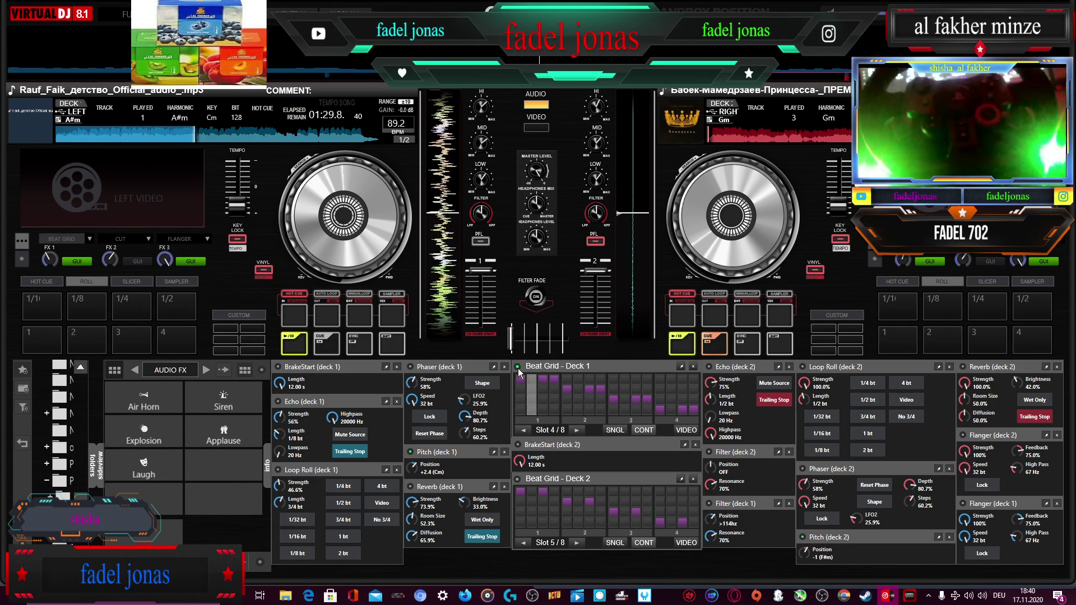
click(523, 430)
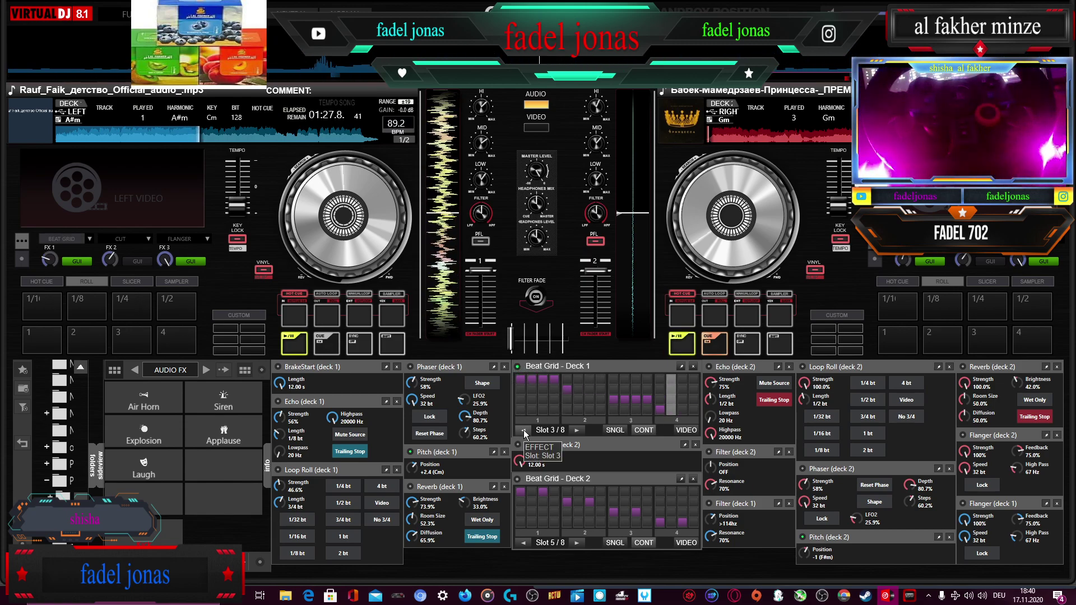
click(523, 430)
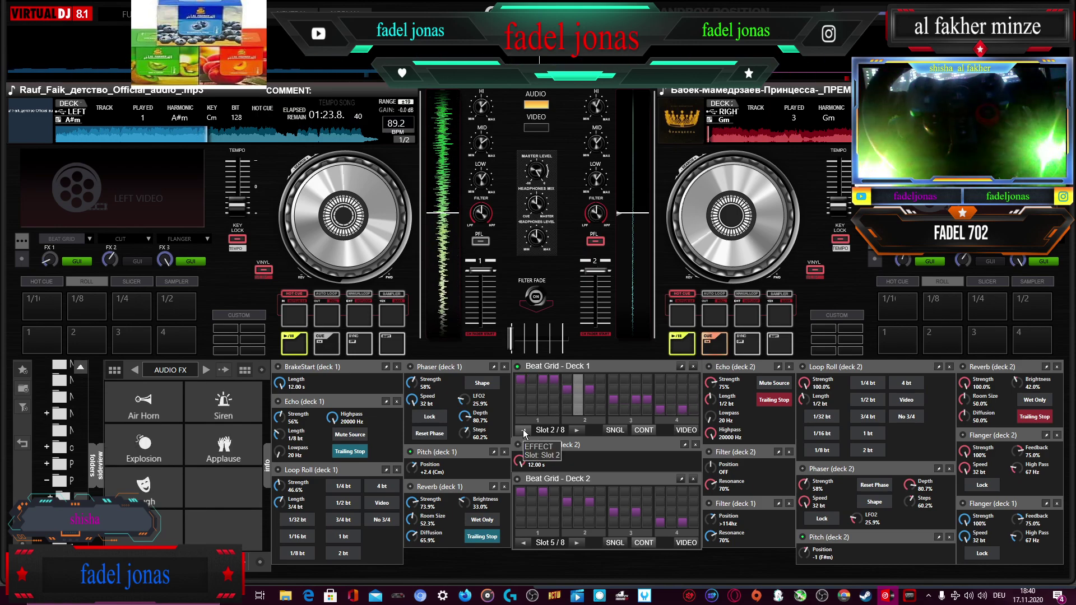
- Toggle deck 1's Beat Grid on slot 2 and advance it to slot 4
click(517, 367)
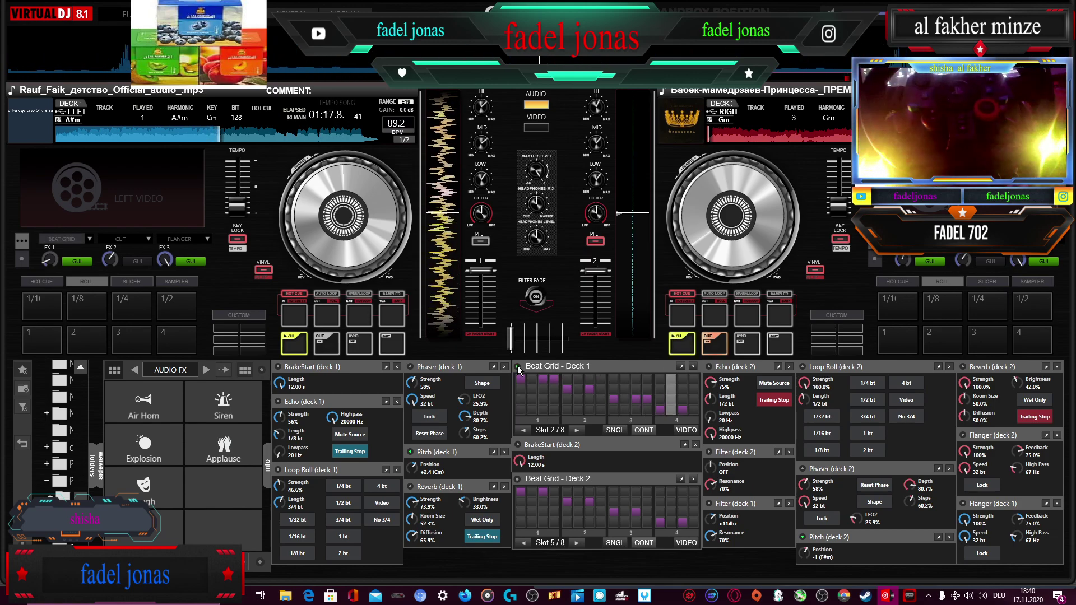
click(576, 430)
click(576, 430)
click(576, 431)
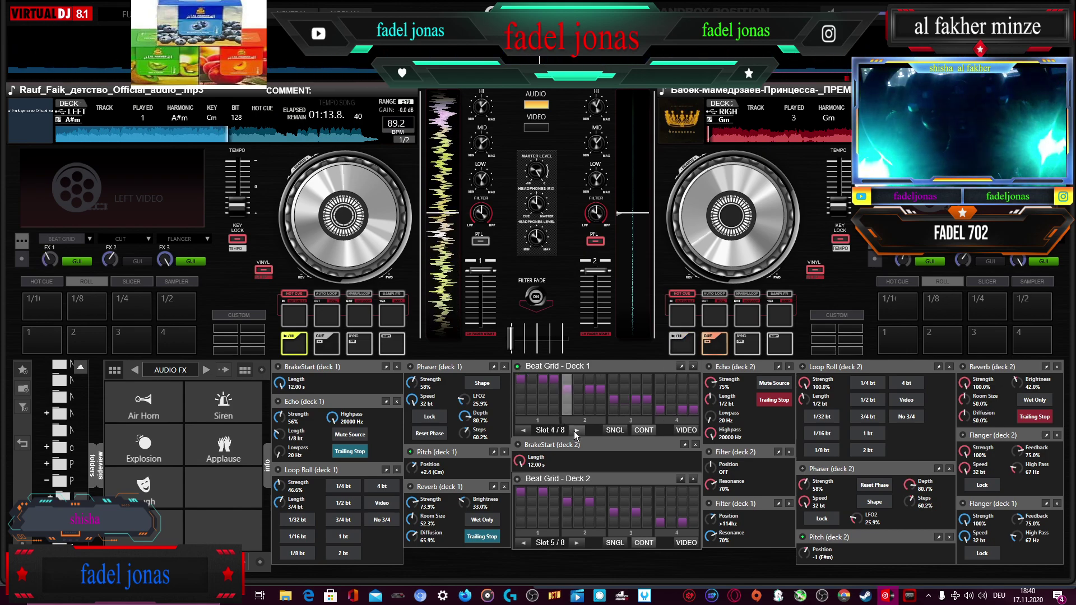
- Advance deck 1's Beat Grid from slot 4 through slot 7 to slot 8
click(524, 431)
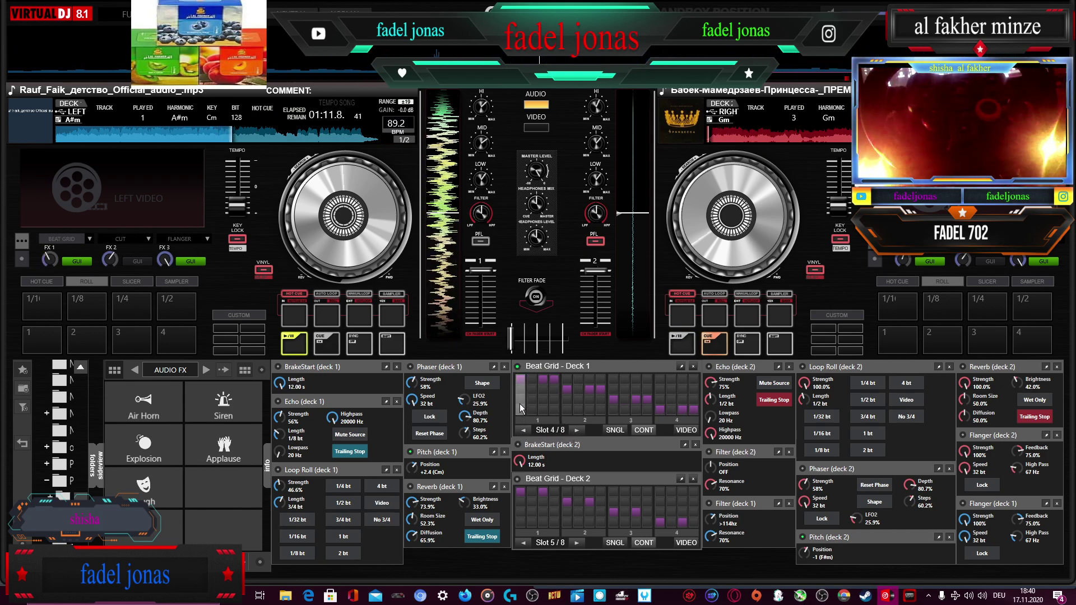
click(576, 431)
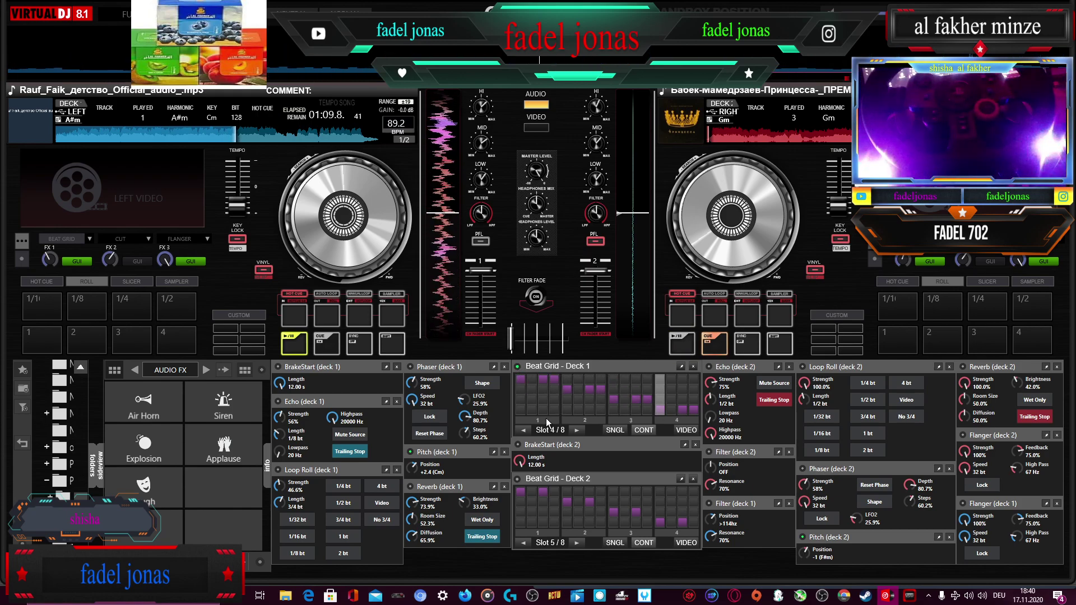
click(576, 430)
click(577, 431)
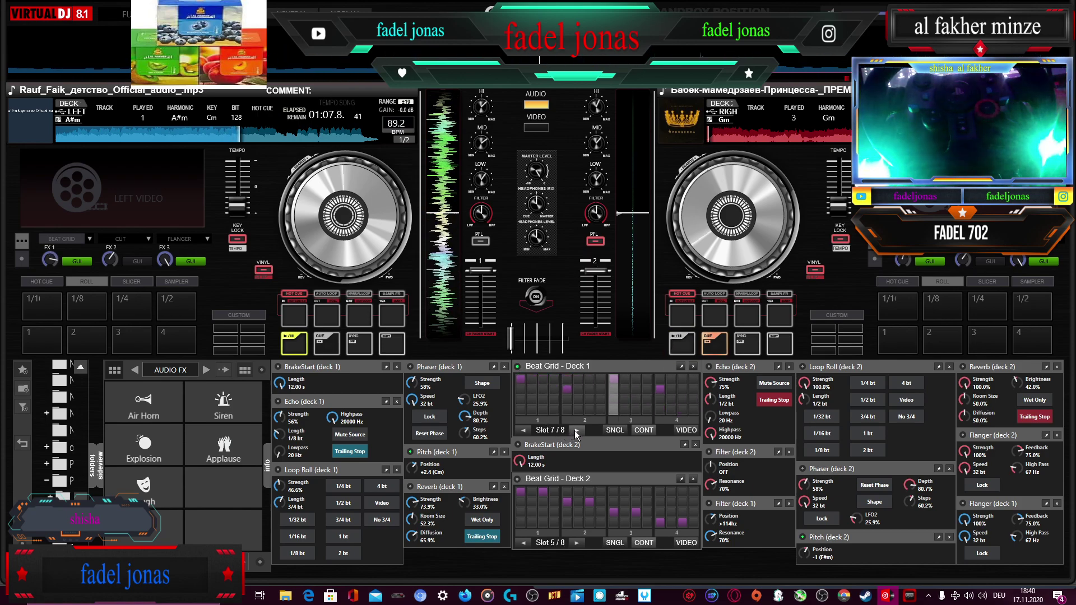
click(576, 430)
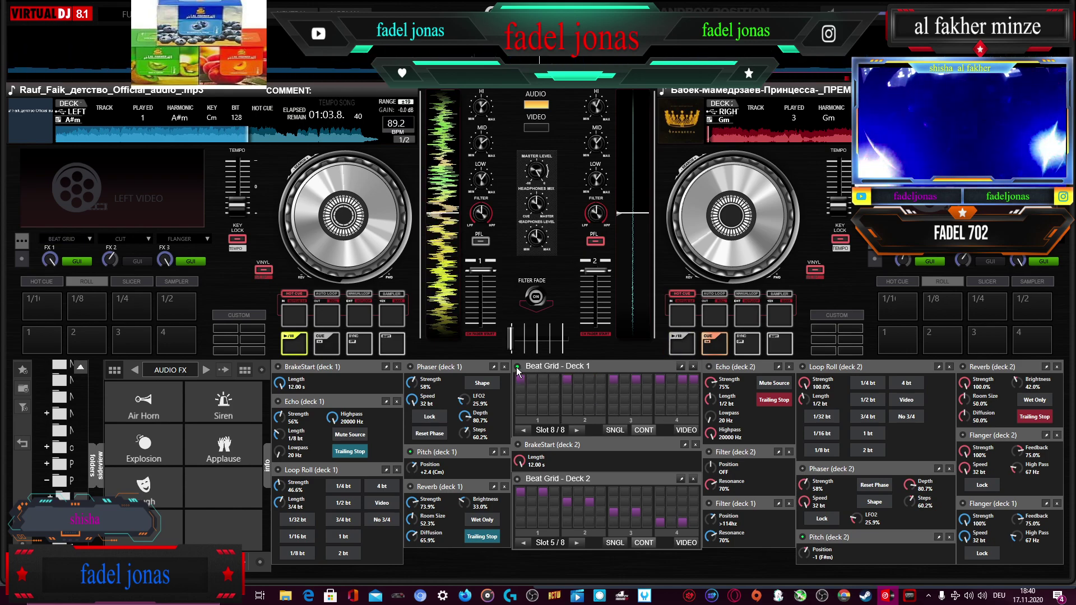
- Step deck 1's Beat Grid back through slot 5 to slot 4 and switch the effect off
click(525, 430)
click(525, 431)
click(524, 431)
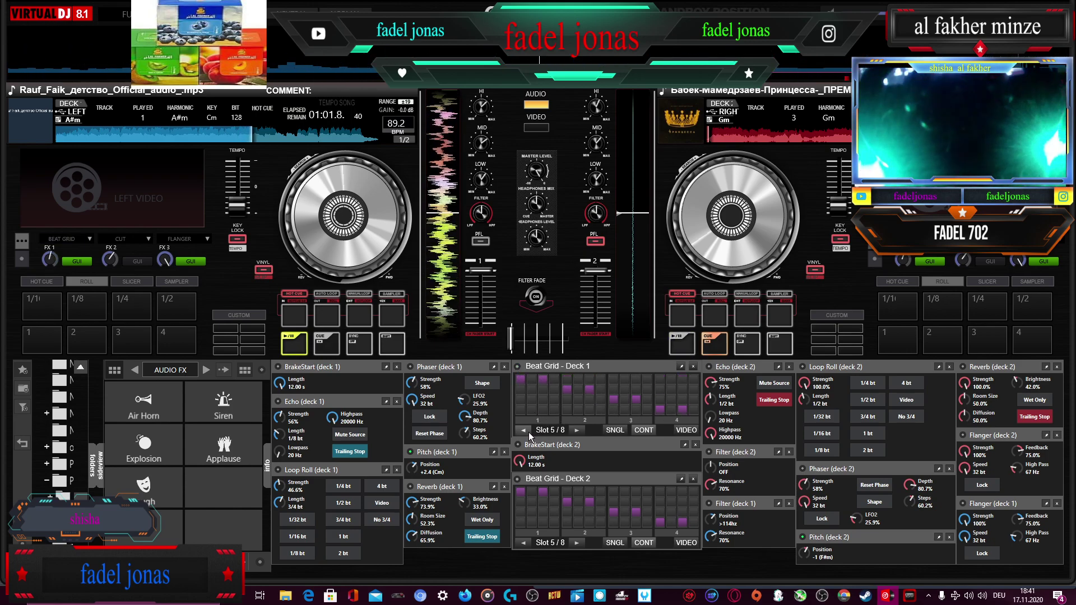
click(525, 430)
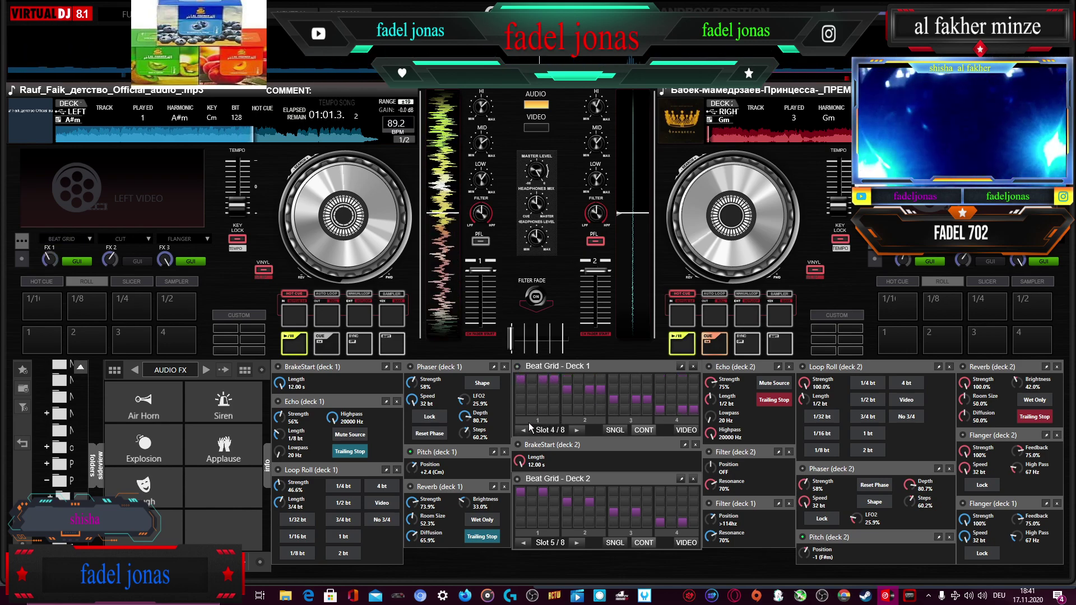
click(519, 365)
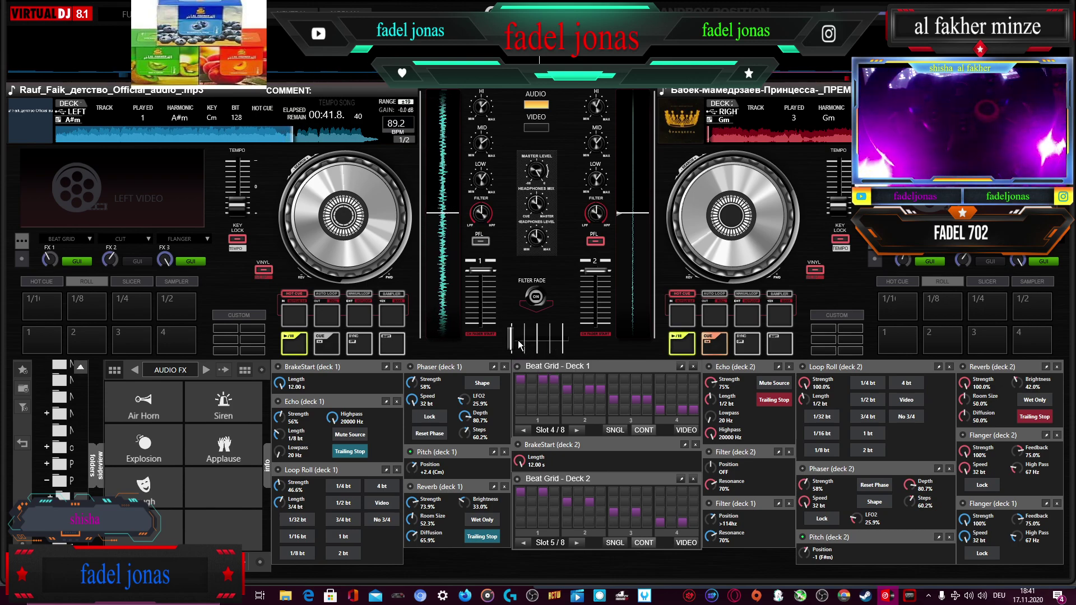
- Crossfade fully from deck 1 to deck 2 and raise deck 2's Pitch effect position to +2.4
drag(511, 340, 563, 340)
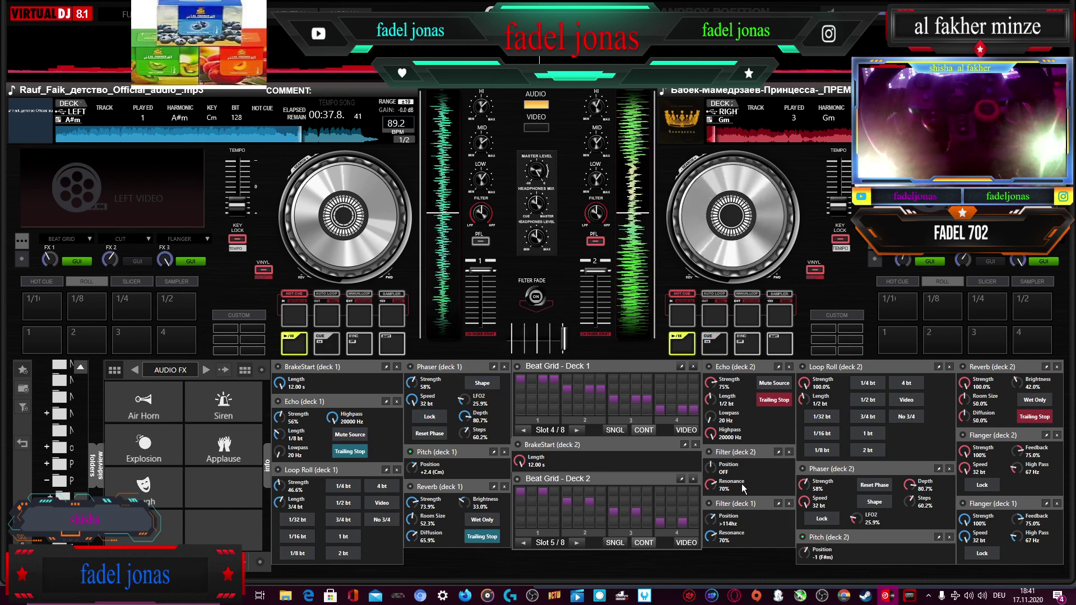
drag(806, 552, 804, 541)
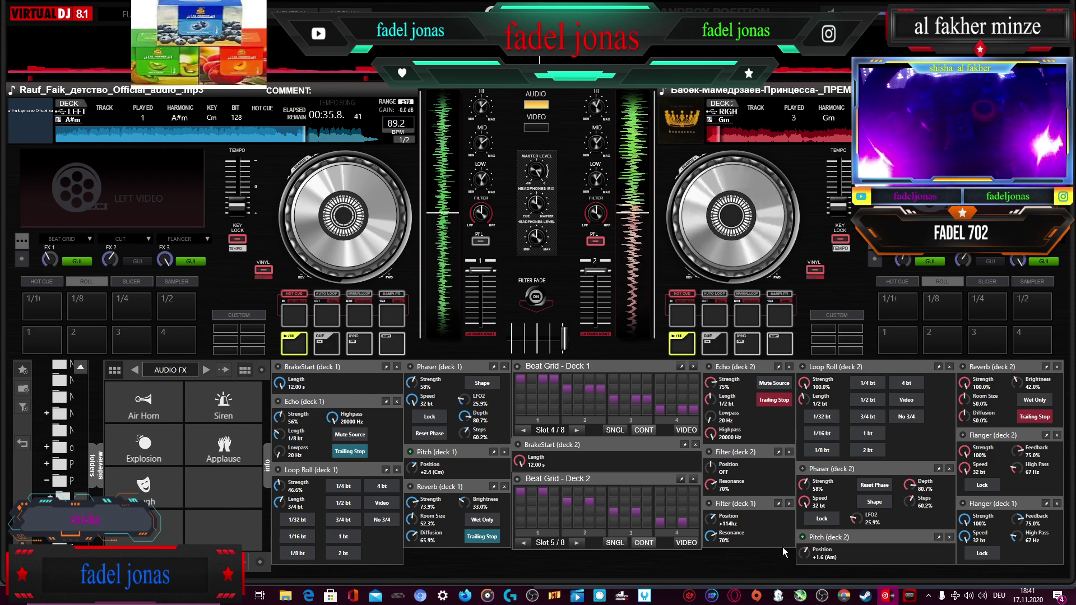
scroll(805, 555, up, 2)
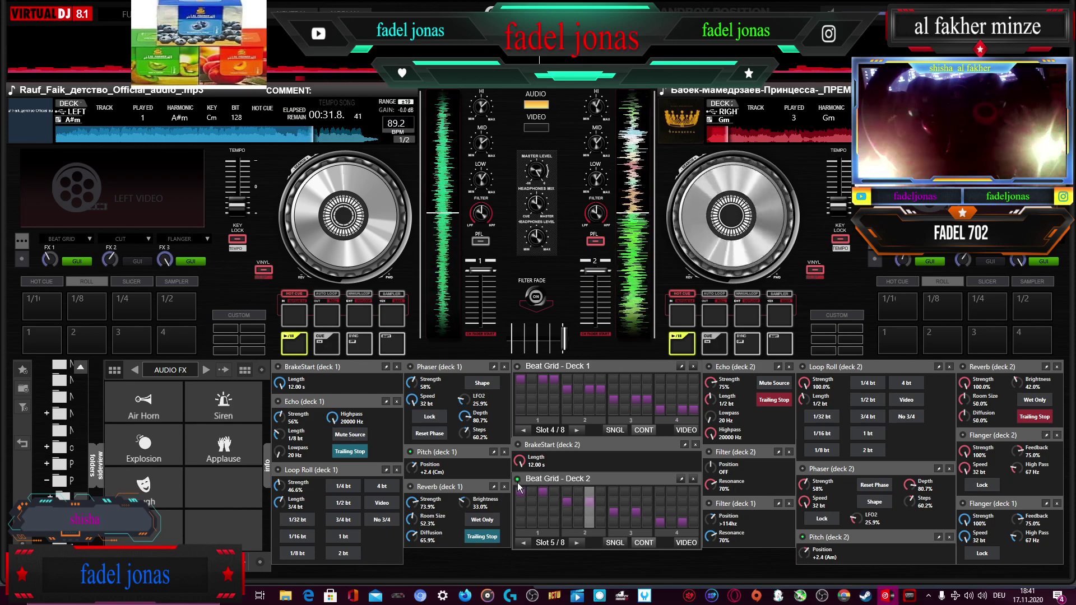
- Step deck 2's Beat Grid back to slot 4 and toggle the effect on and off repeatedly during the track
click(522, 543)
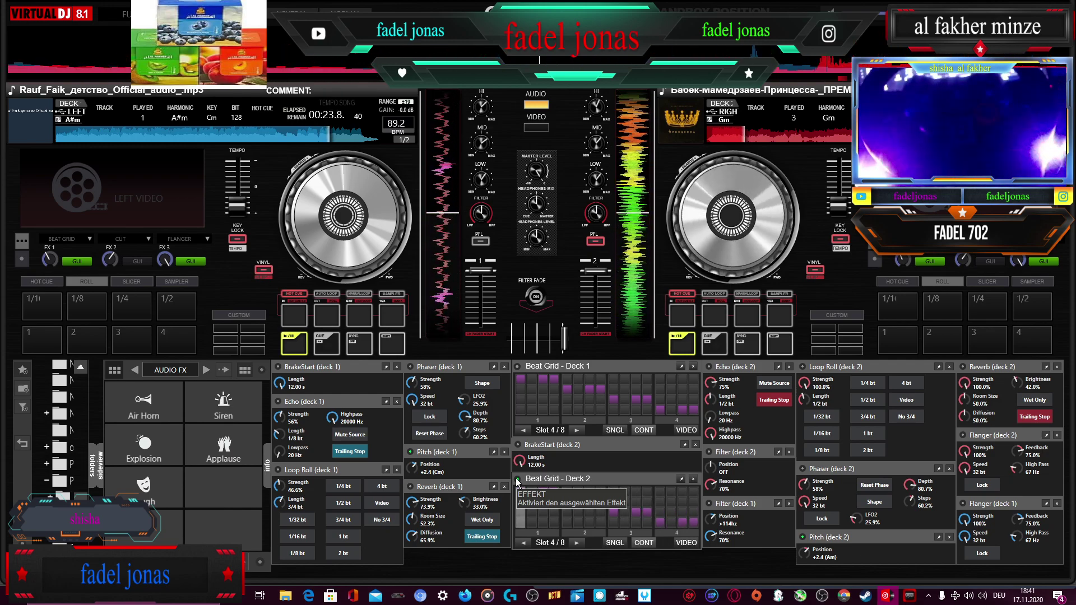
click(518, 481)
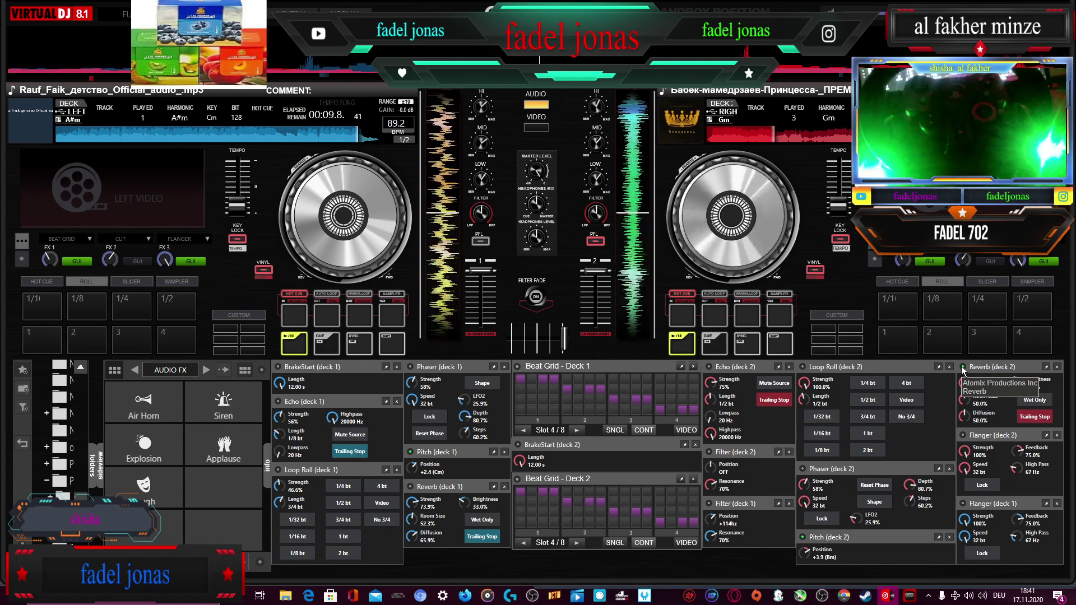
click(518, 480)
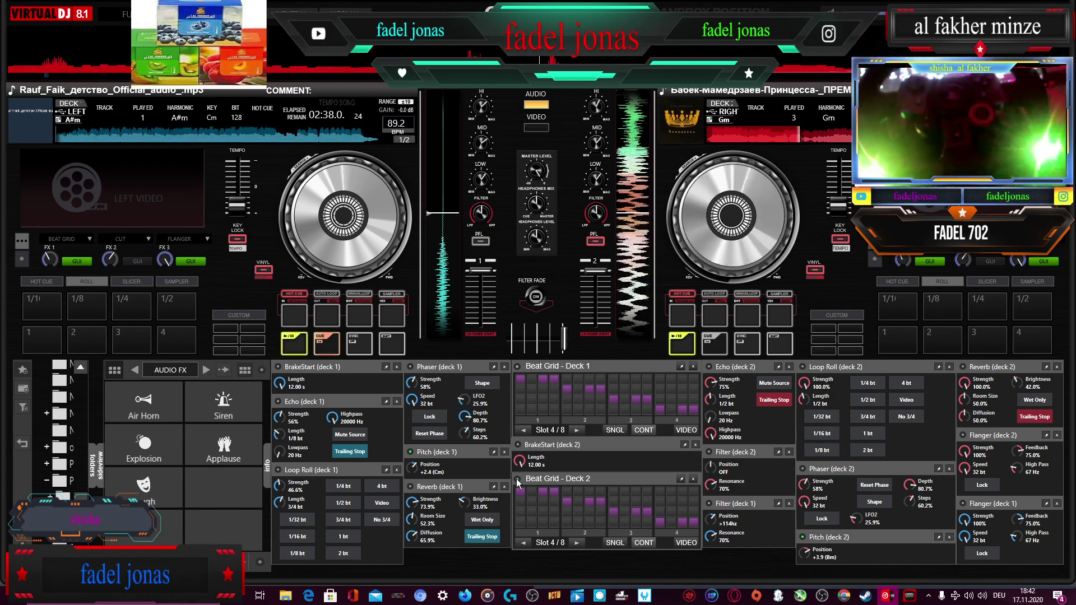
click(518, 480)
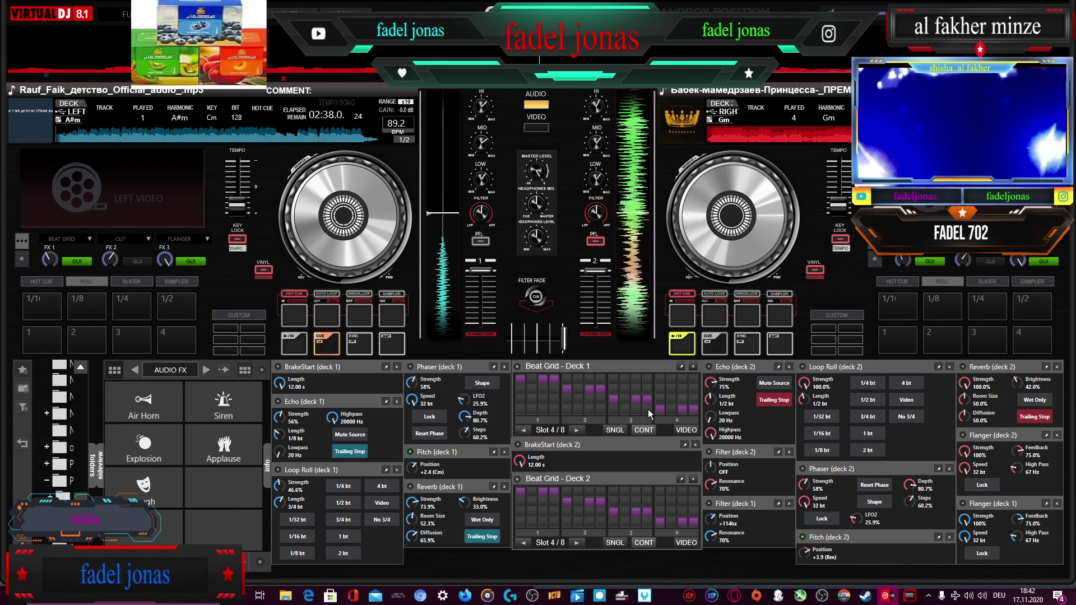
click(518, 480)
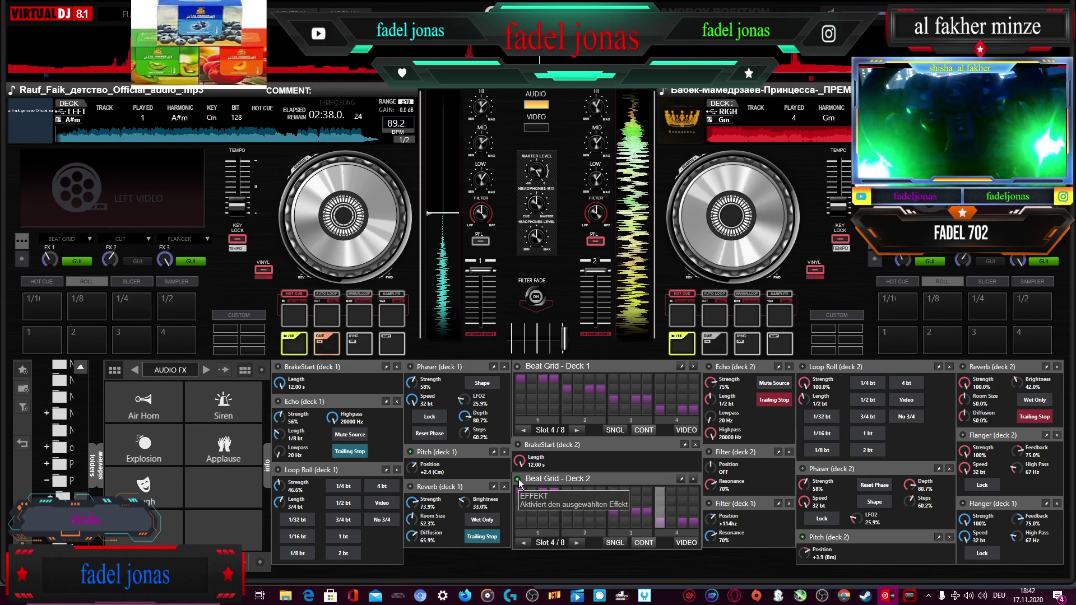
click(519, 479)
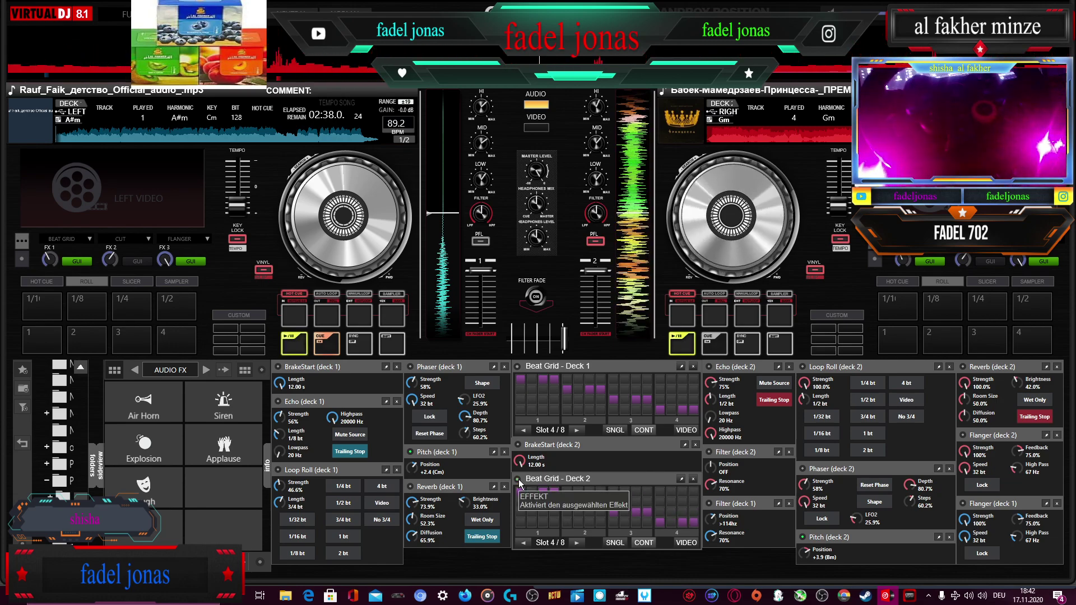
click(519, 479)
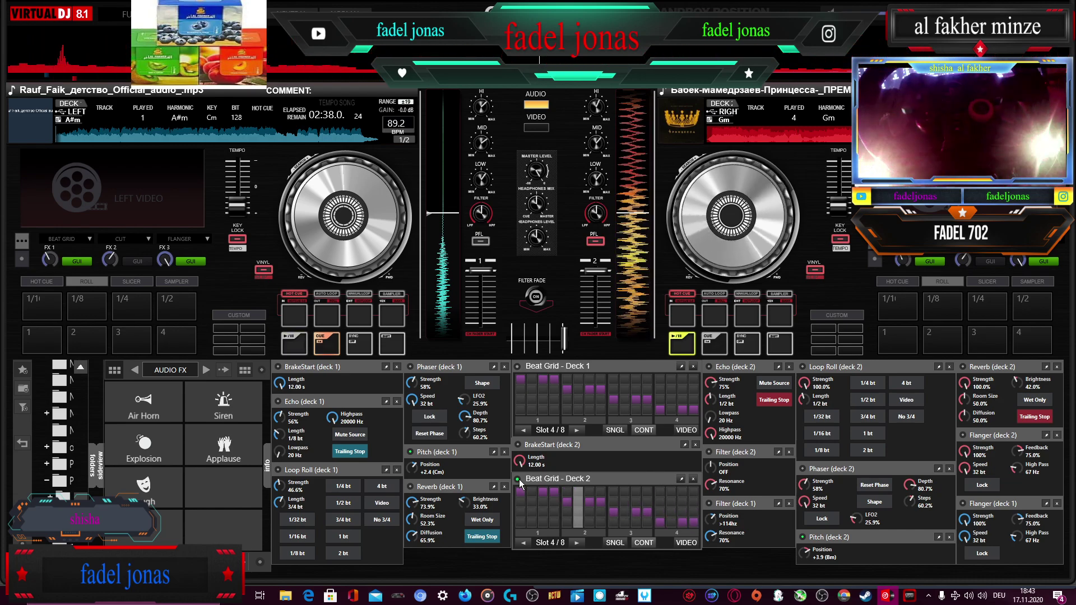
click(519, 481)
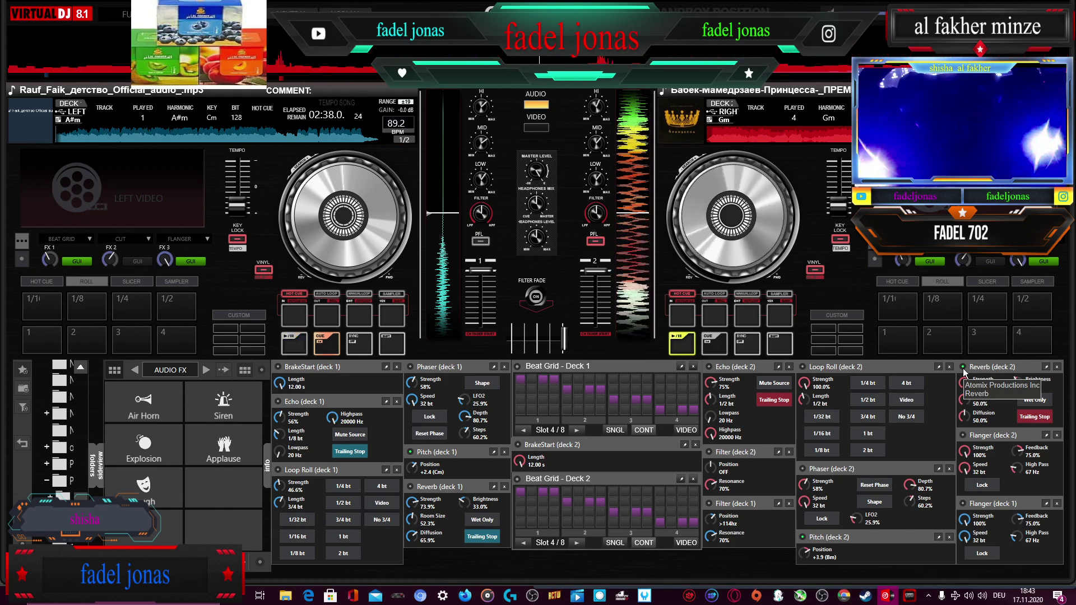
- Activate deck 2's Beat Grid and step it back from slot 4 through slots 3 and 2 to slot 1
click(518, 480)
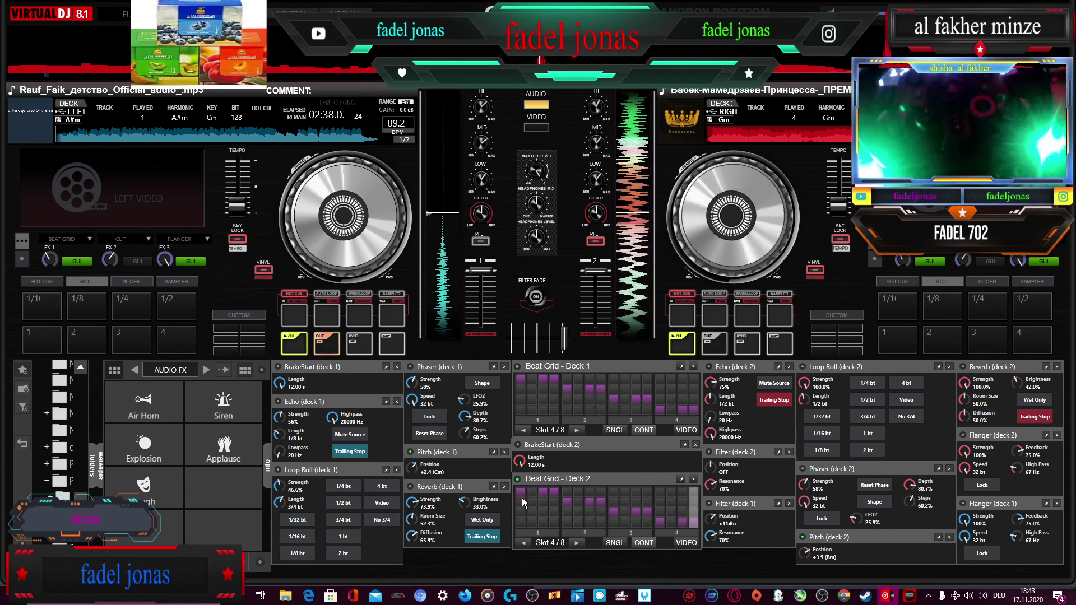
click(522, 544)
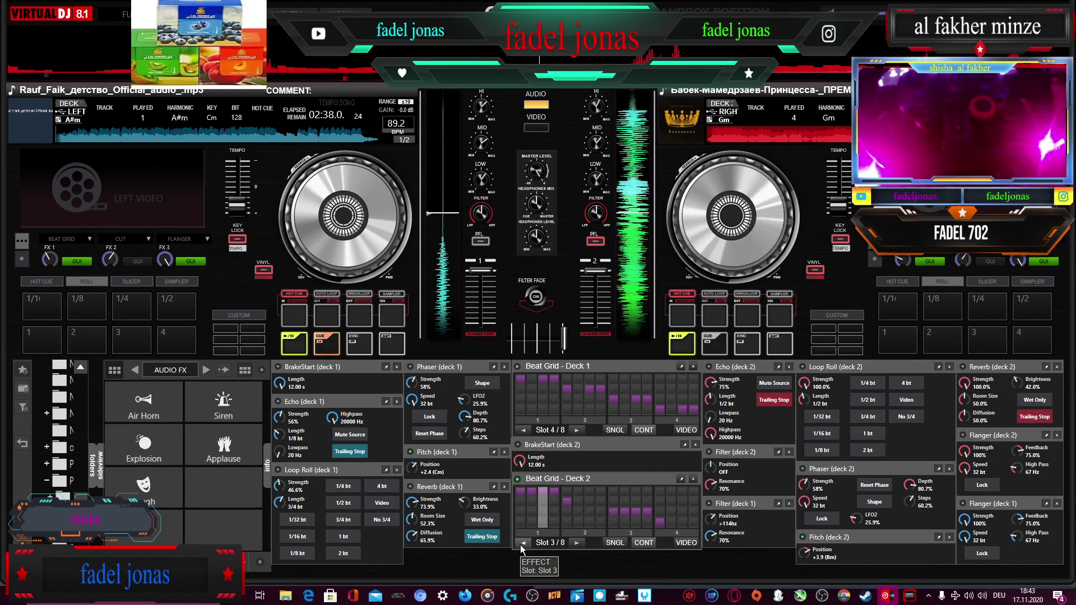
click(522, 543)
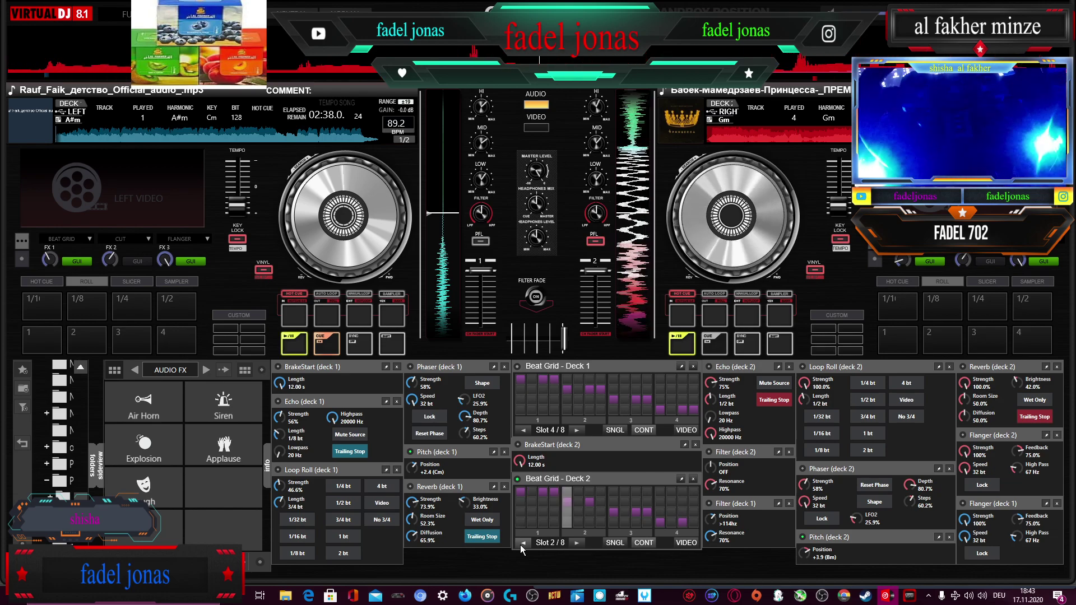
click(522, 543)
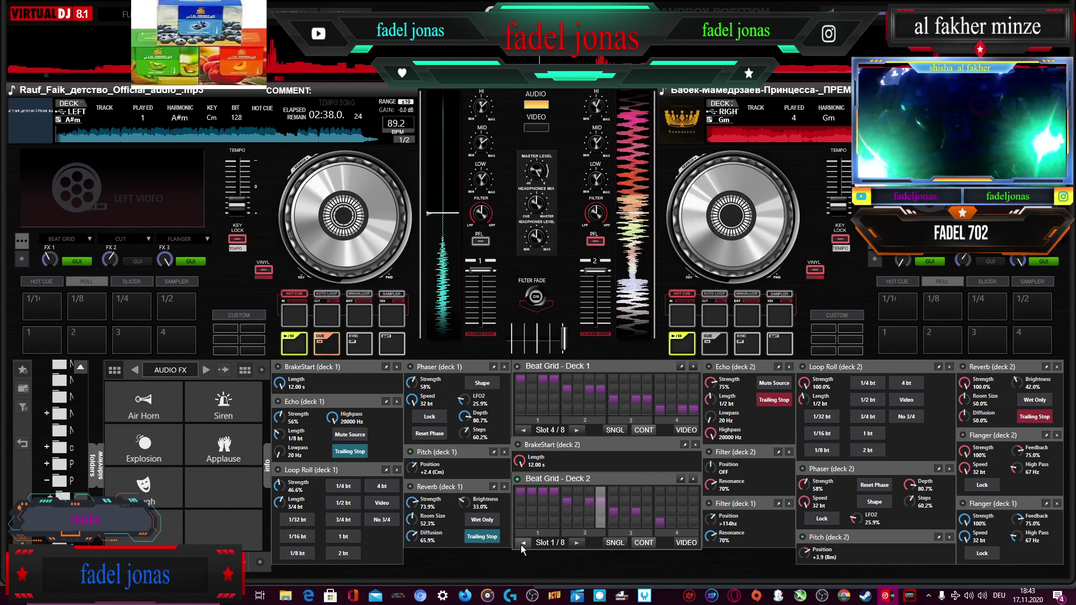
- Advance deck 2's Beat Grid from slot 1 through slot 5 to slot 7
click(583, 545)
click(584, 545)
click(583, 545)
click(583, 544)
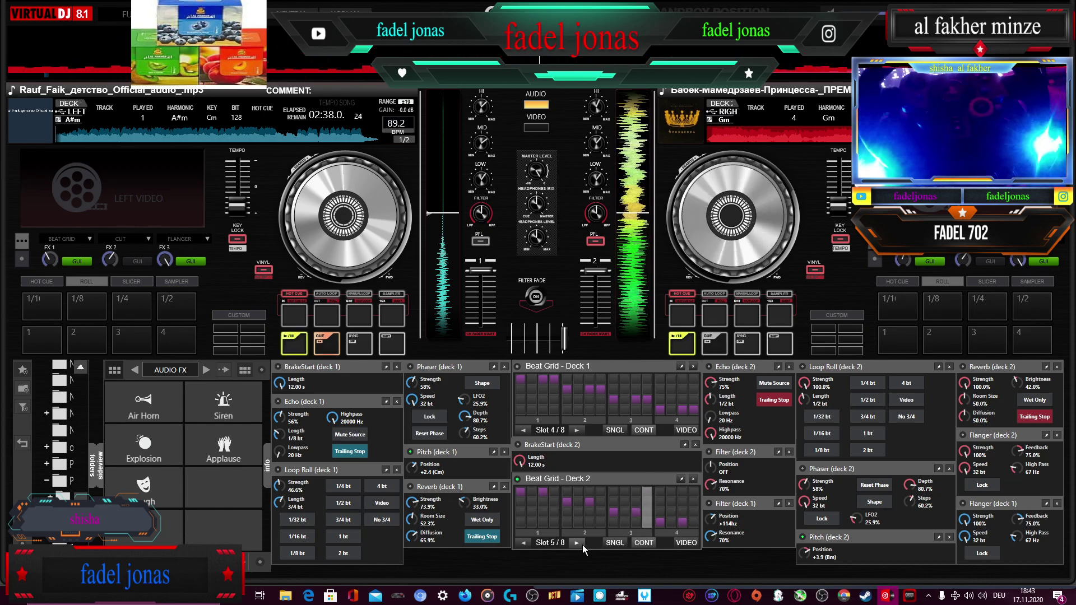
click(583, 545)
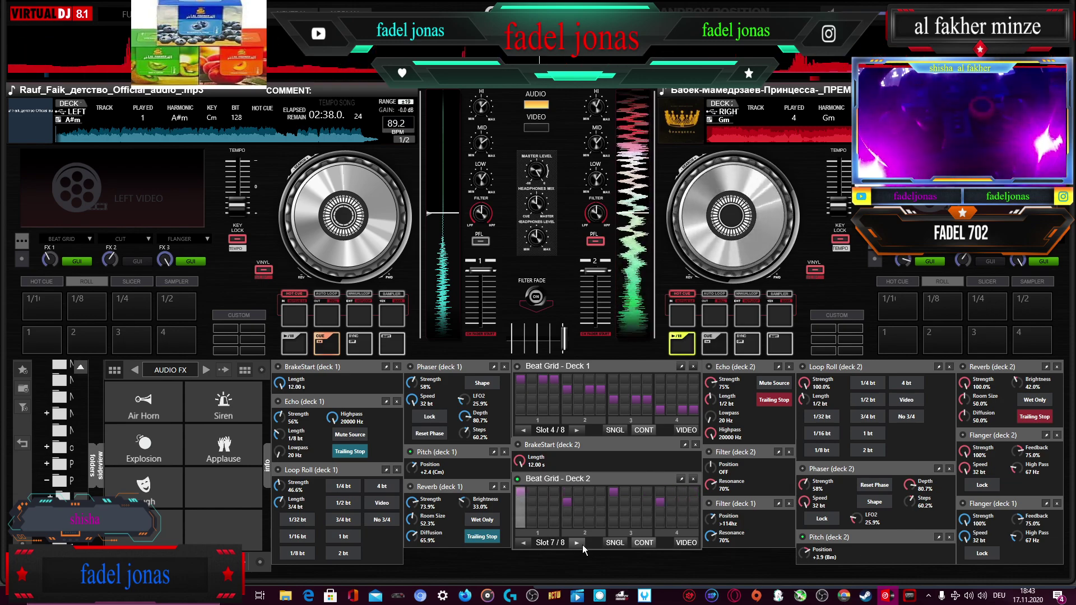
click(580, 543)
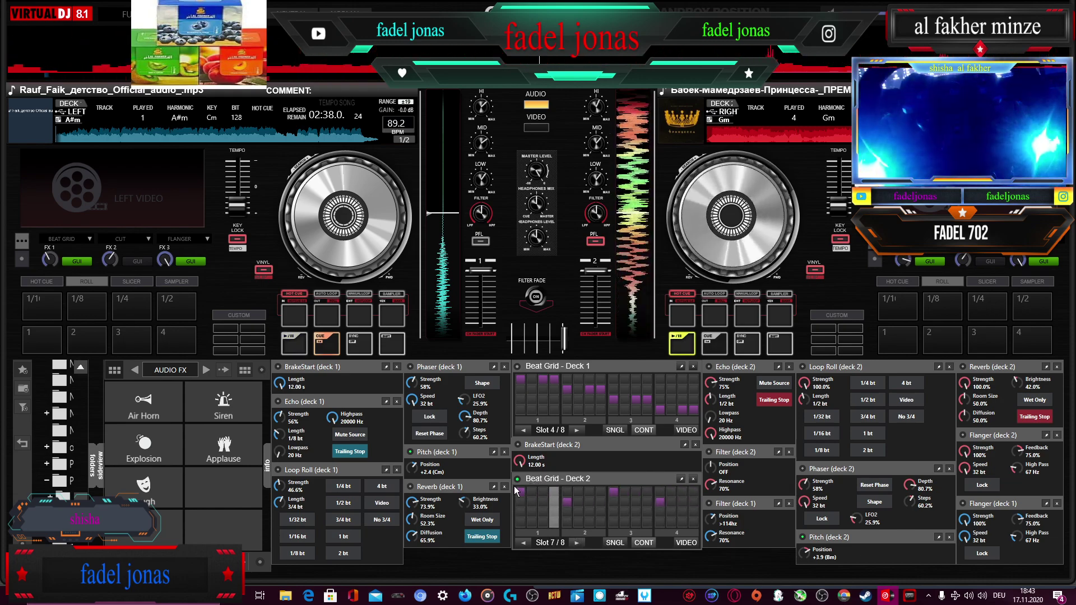